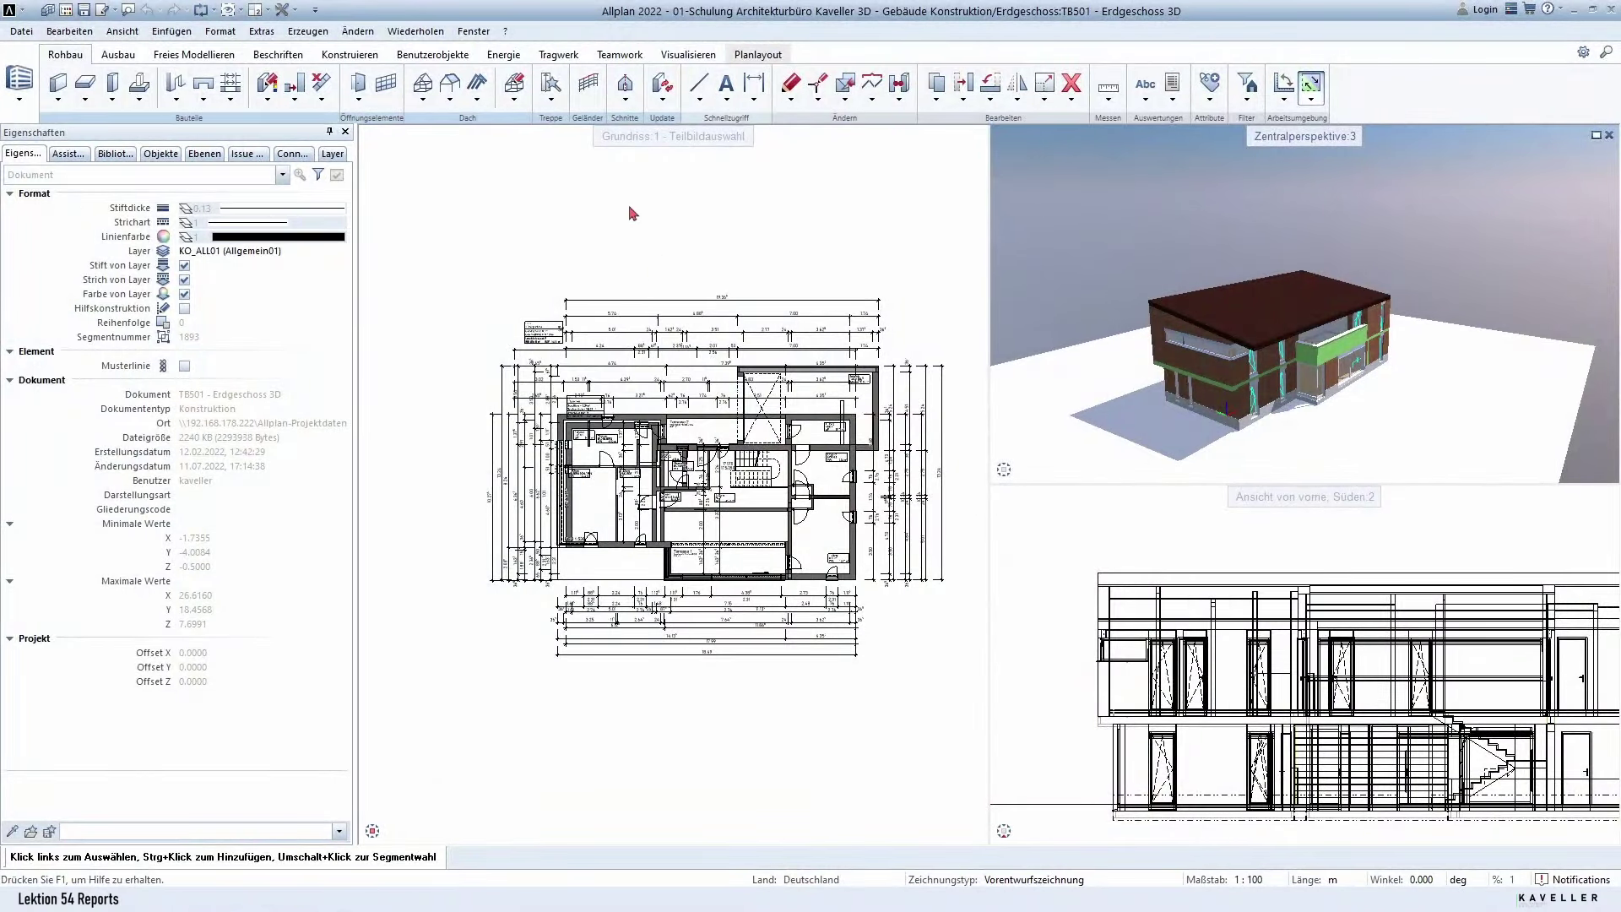
Step: Widen the floor plan beside the 3D view and orbit the model to see its left side
scroll(633, 286, "up", 1)
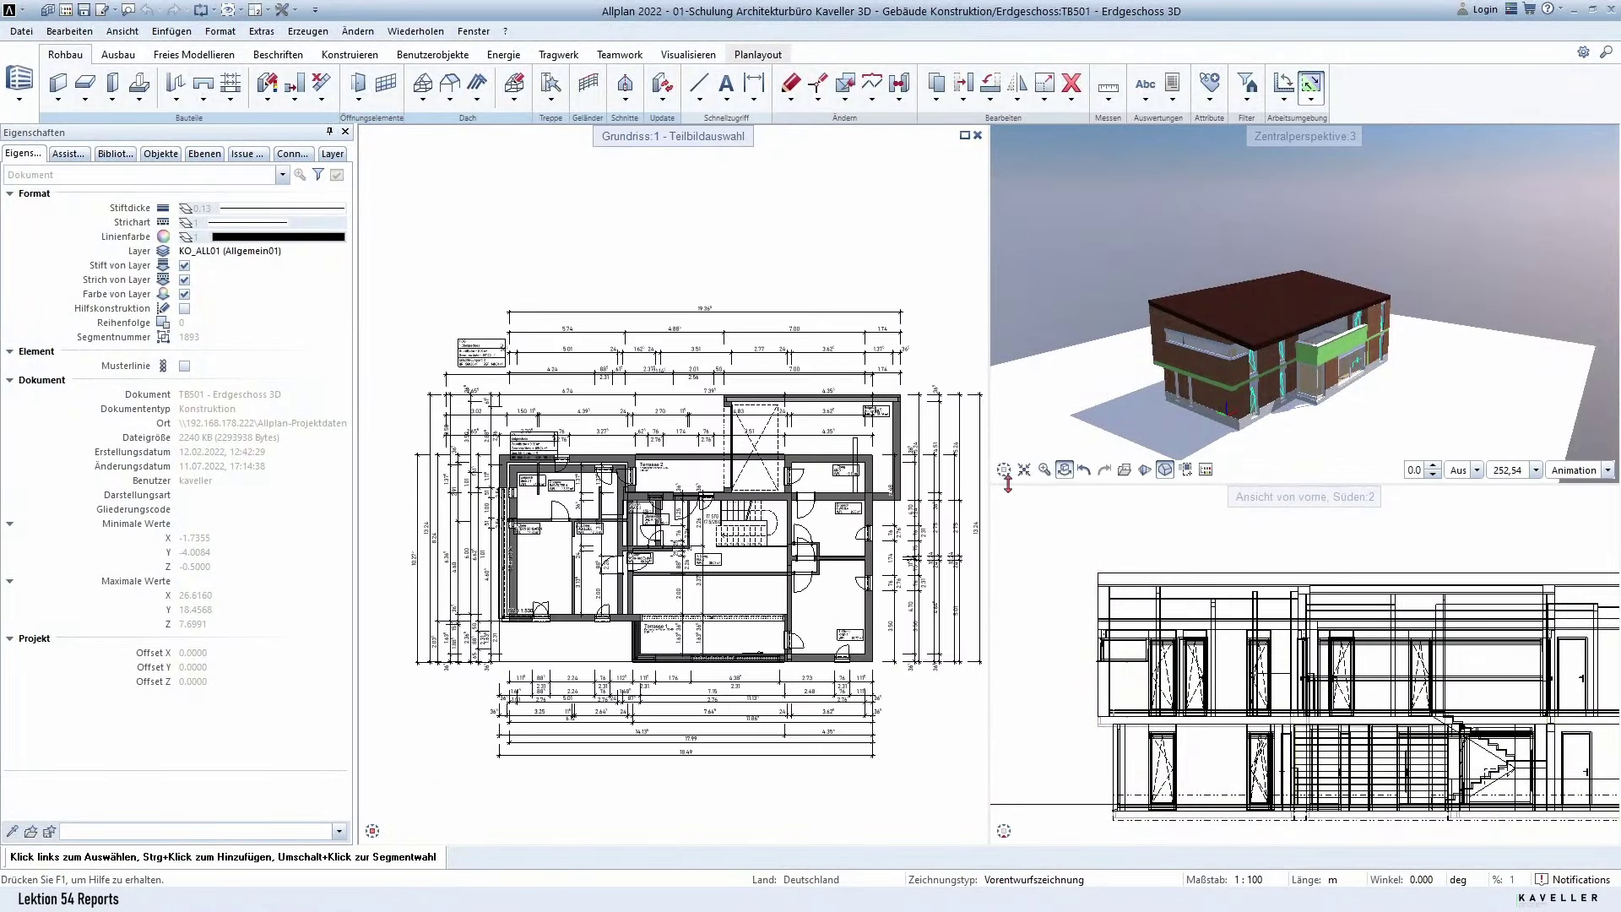
left_click_drag(990, 477, 1056, 477)
scroll(1142, 354, "up", 3)
mouse_move(1142, 355)
middle_mouse_down("shift")
mouse_move(1461, 308)
mouse_move(1393, 321)
middle_mouse_up("shift")
scroll(1365, 334, "down", 3)
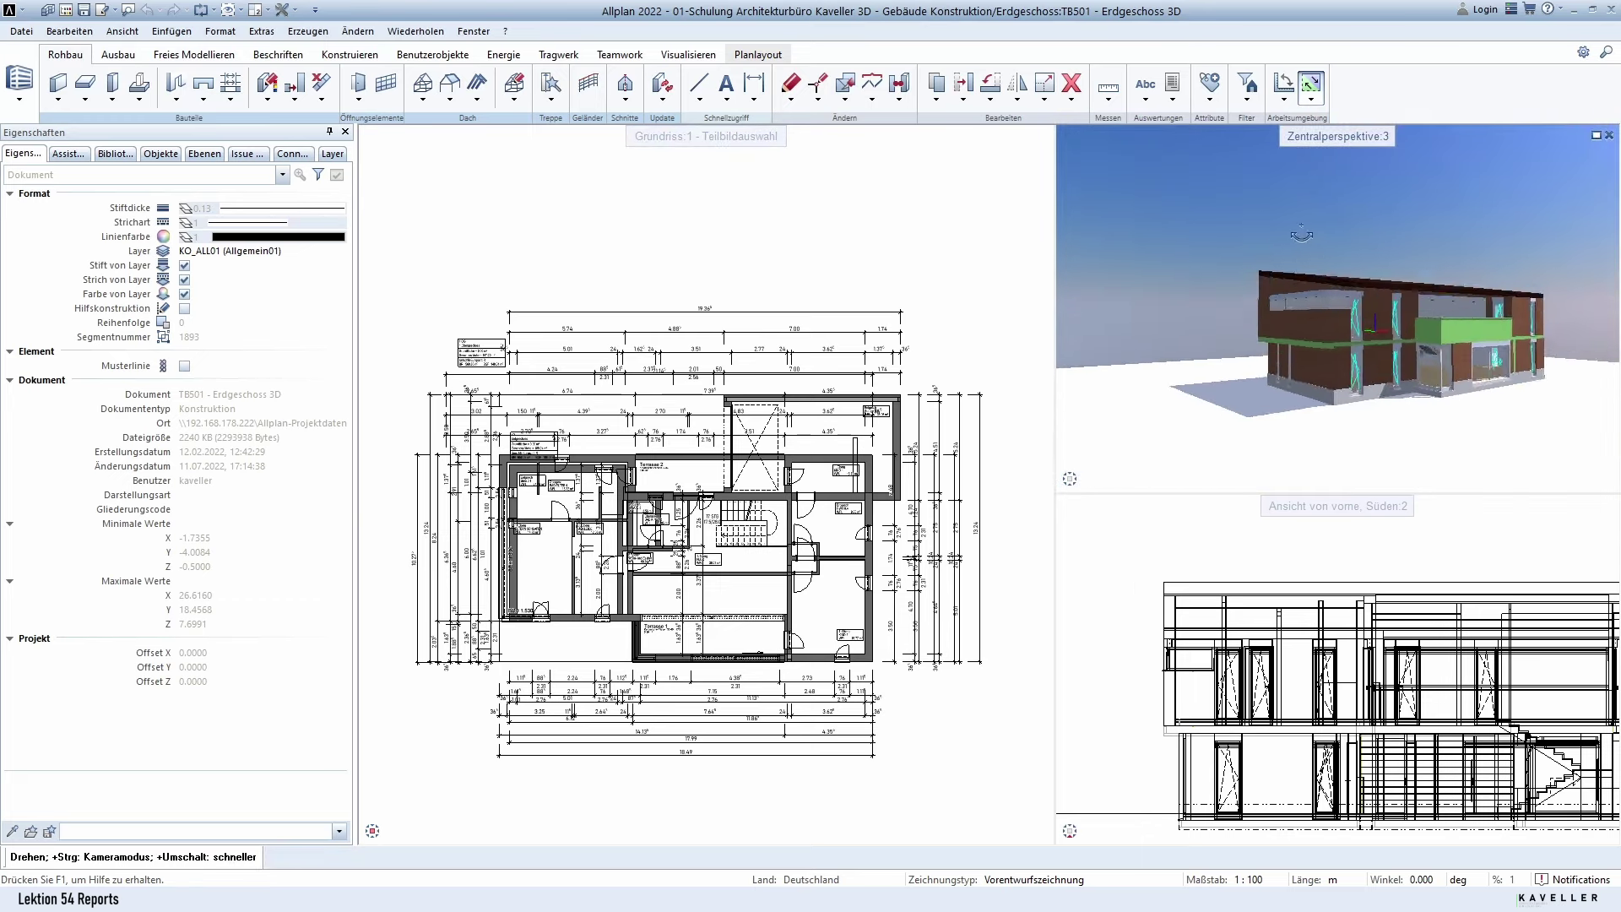
Step: In the project drawing-file selection, unload file 611 and make 601 1. Obergeschoss 3D active
double_click(836, 217)
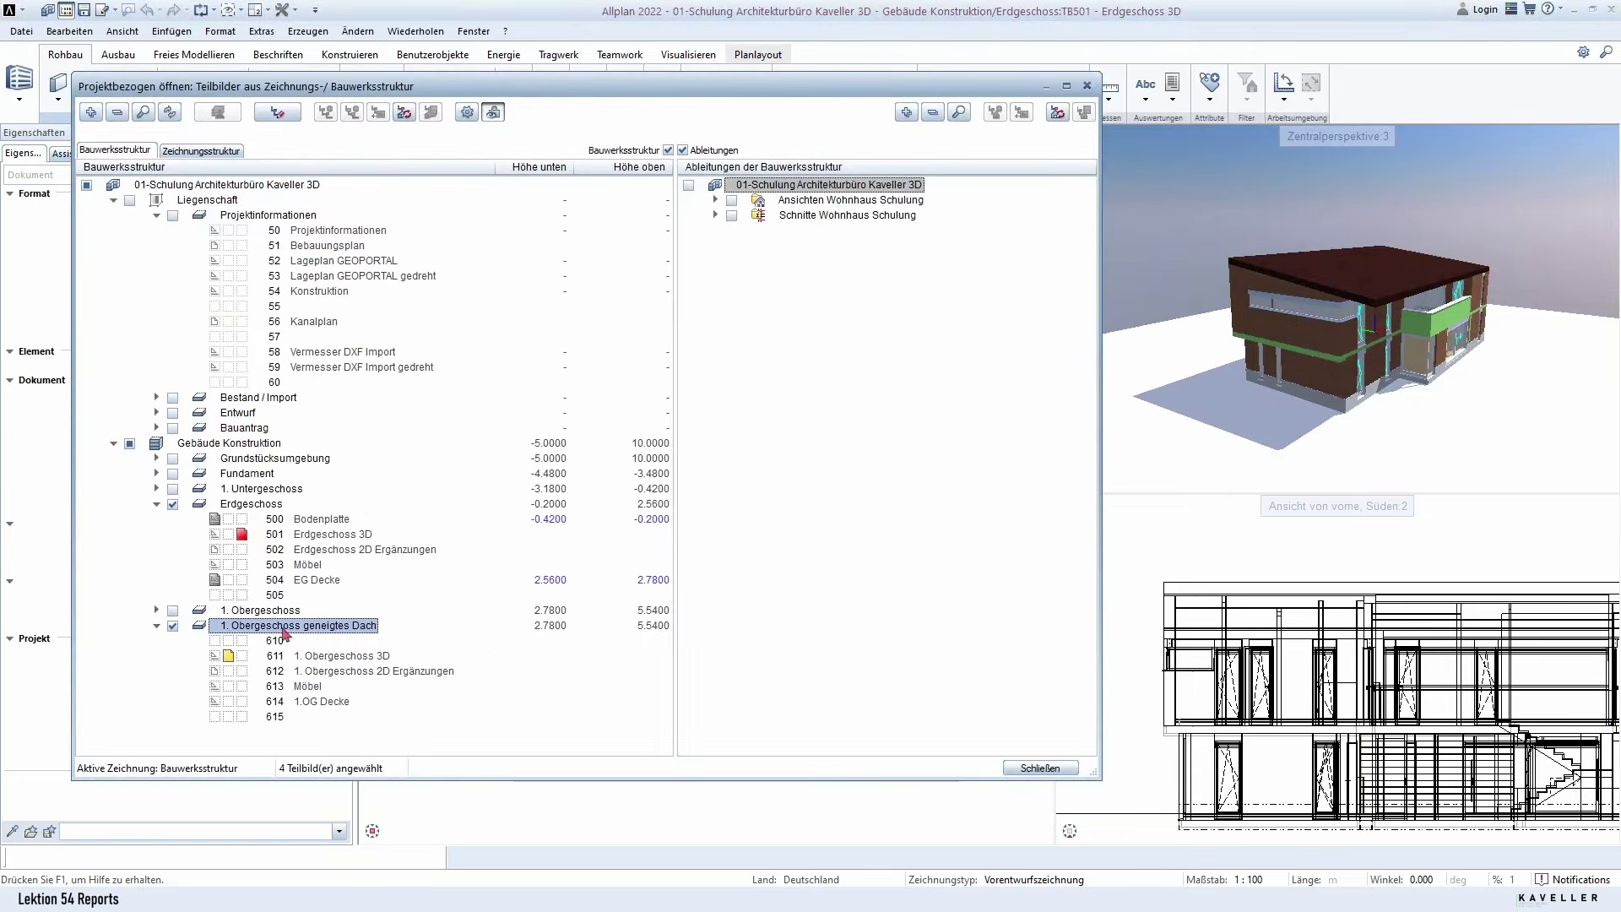
left_click(230, 657)
left_click(310, 629)
left_click(156, 627)
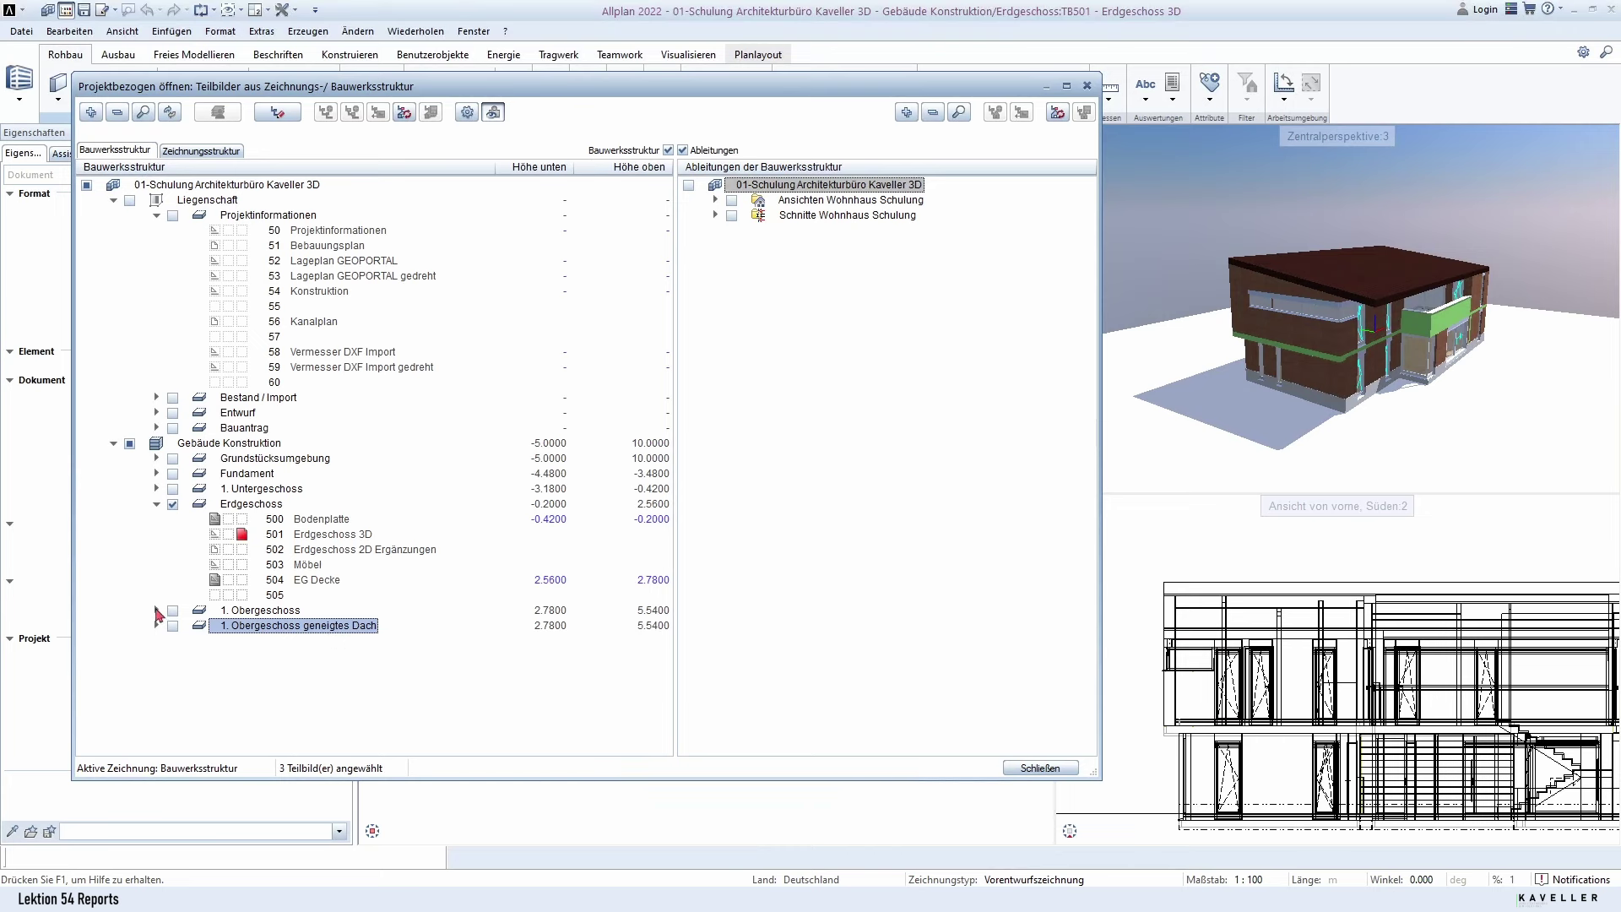
left_click(156, 610)
left_click(245, 609)
left_click(277, 640)
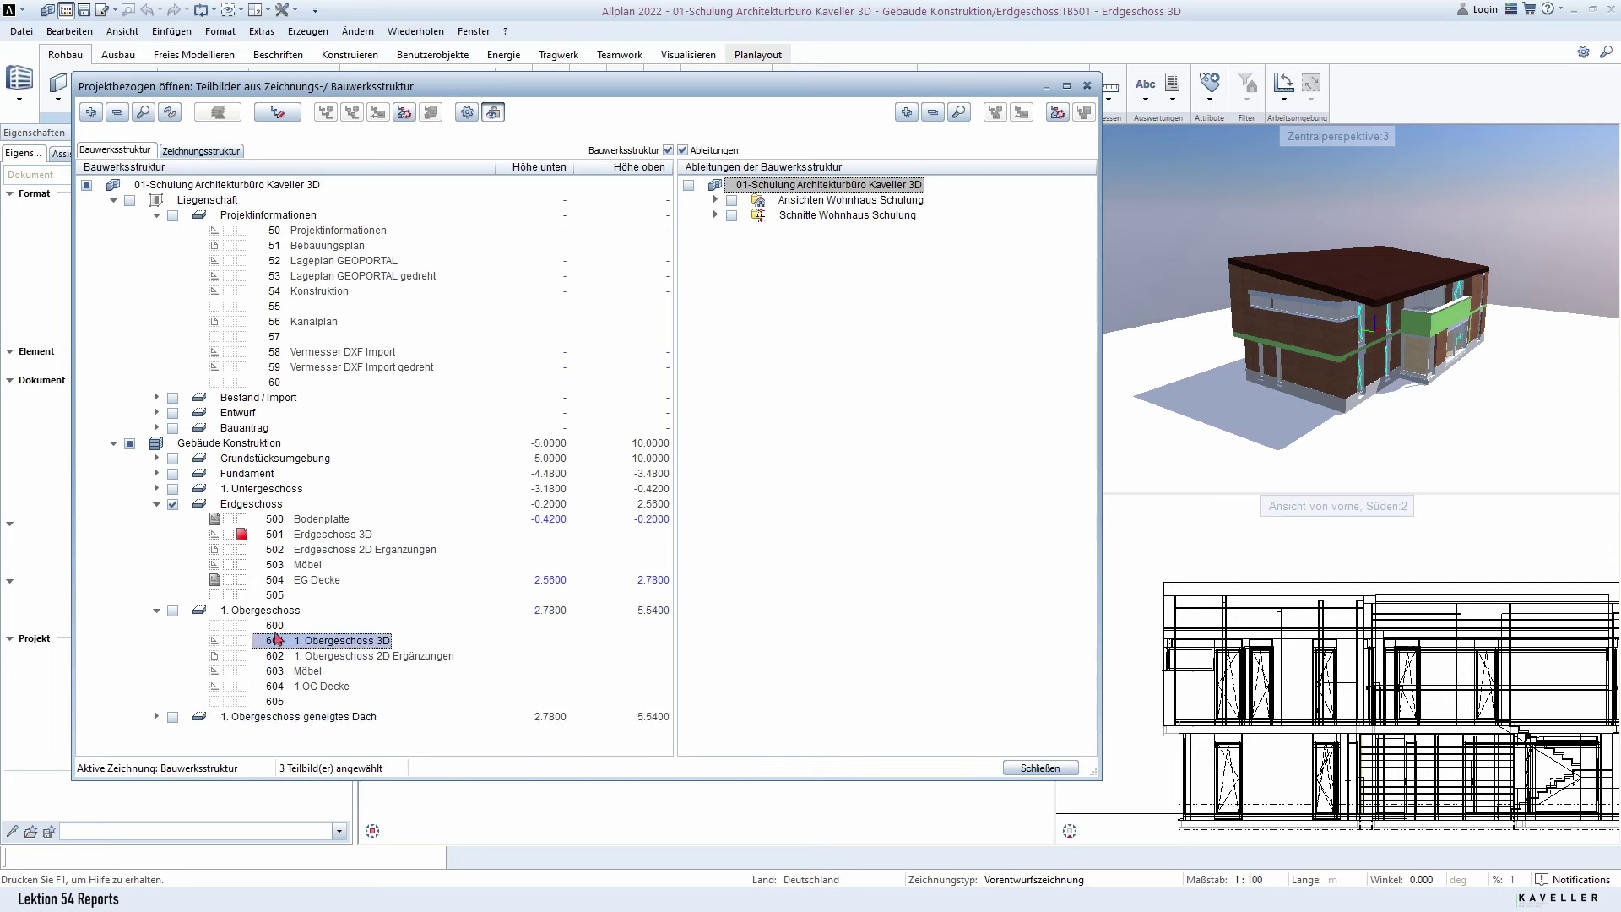
left_click(243, 640)
Step: Set 604 1.OG Decke to reference, keep 601 active, and unload 501 Erdgeschoss 3D
left_click(243, 685)
left_click(221, 688)
left_click(242, 641)
left_click(278, 536)
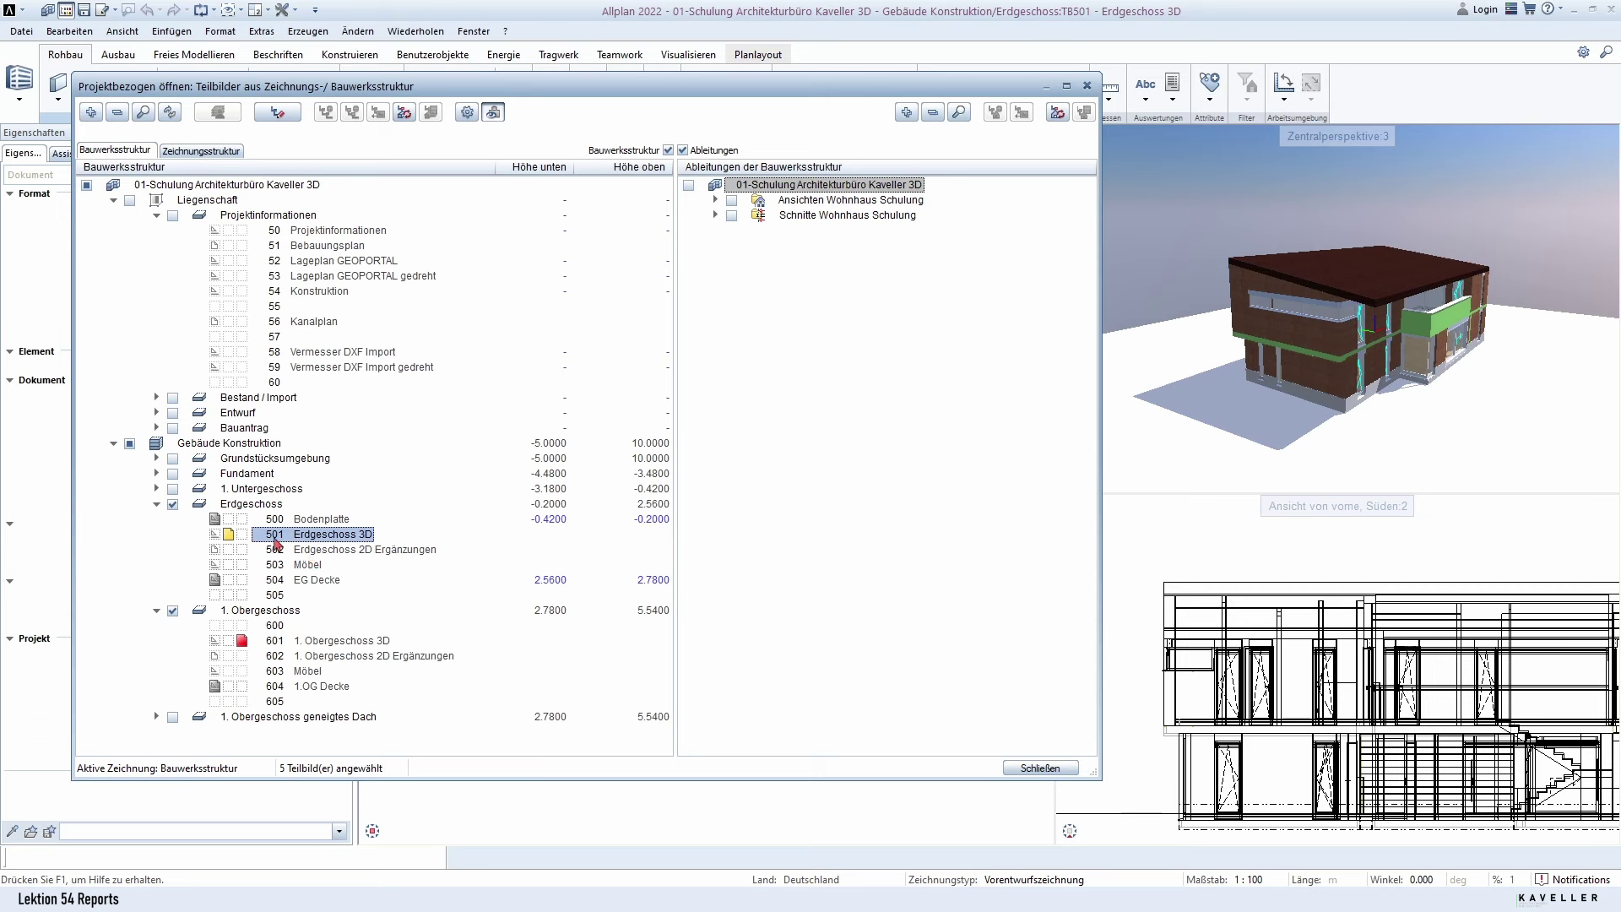
left_click(283, 643)
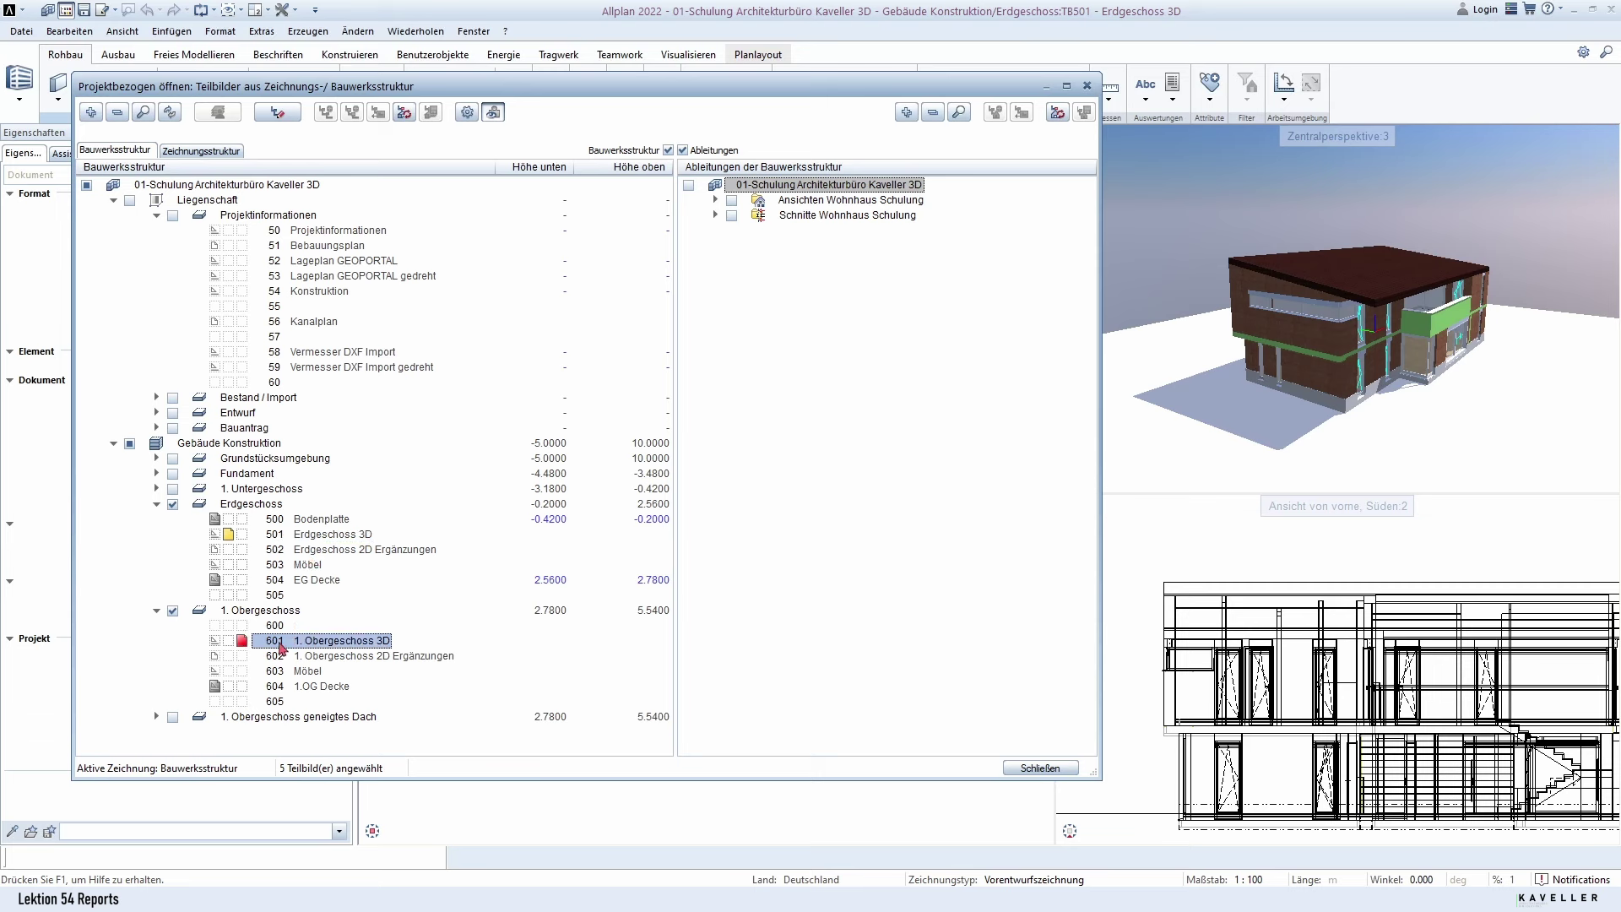
left_click(308, 538)
left_click(315, 645)
left_click(228, 535)
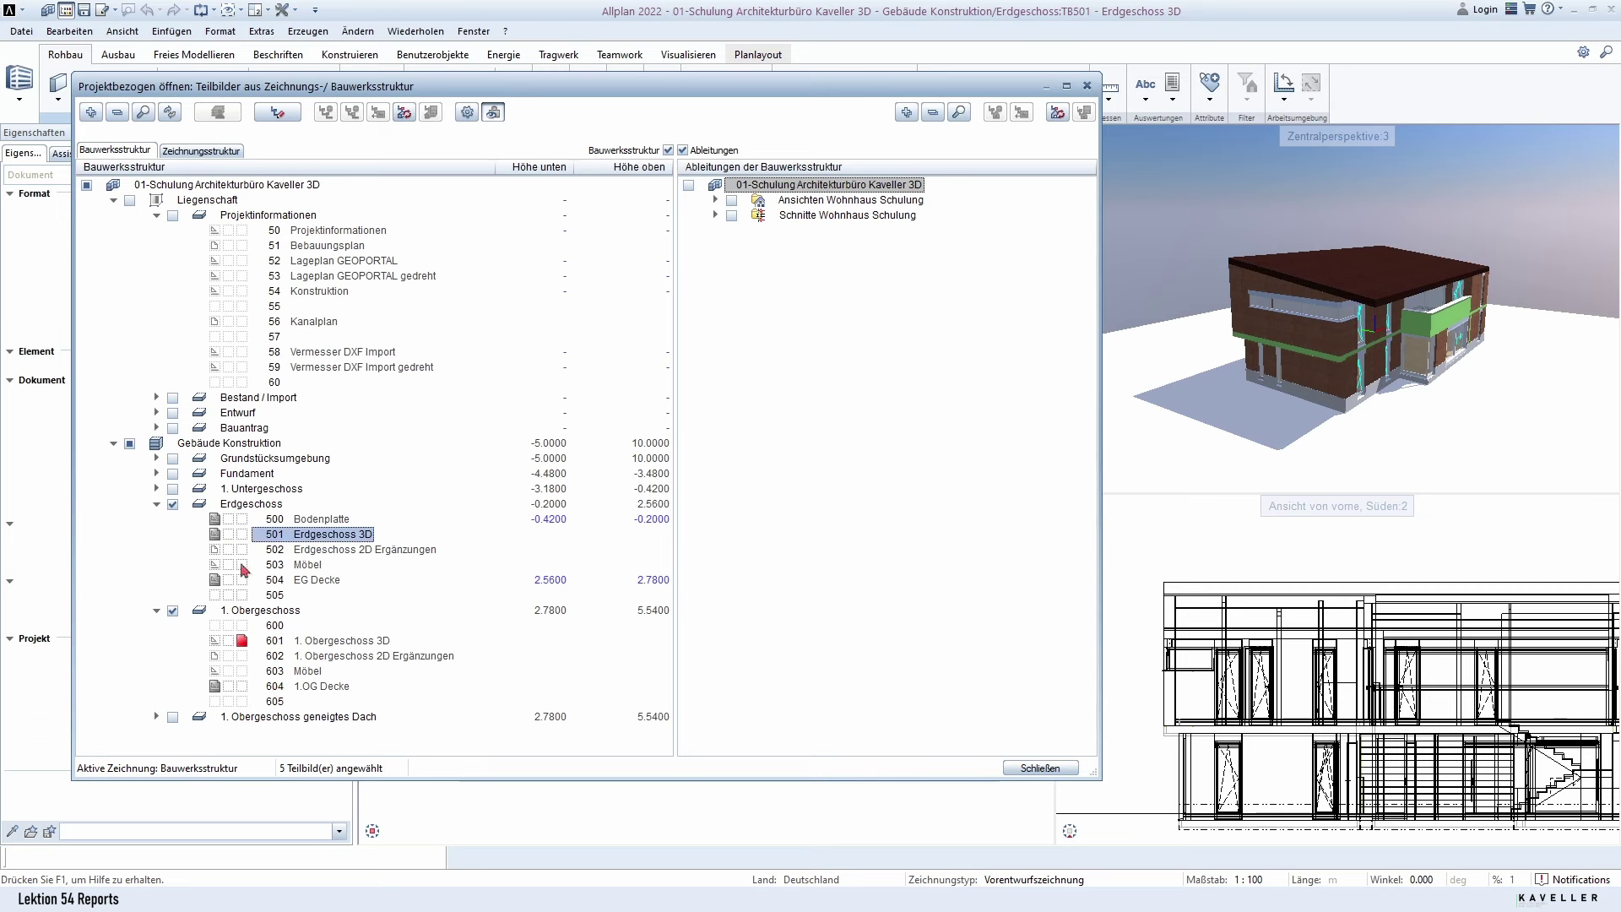
Step: Load the chosen files, fit the whole 1. Obergeschoss plan, and zoom into the 3D perspective
left_click(1039, 769)
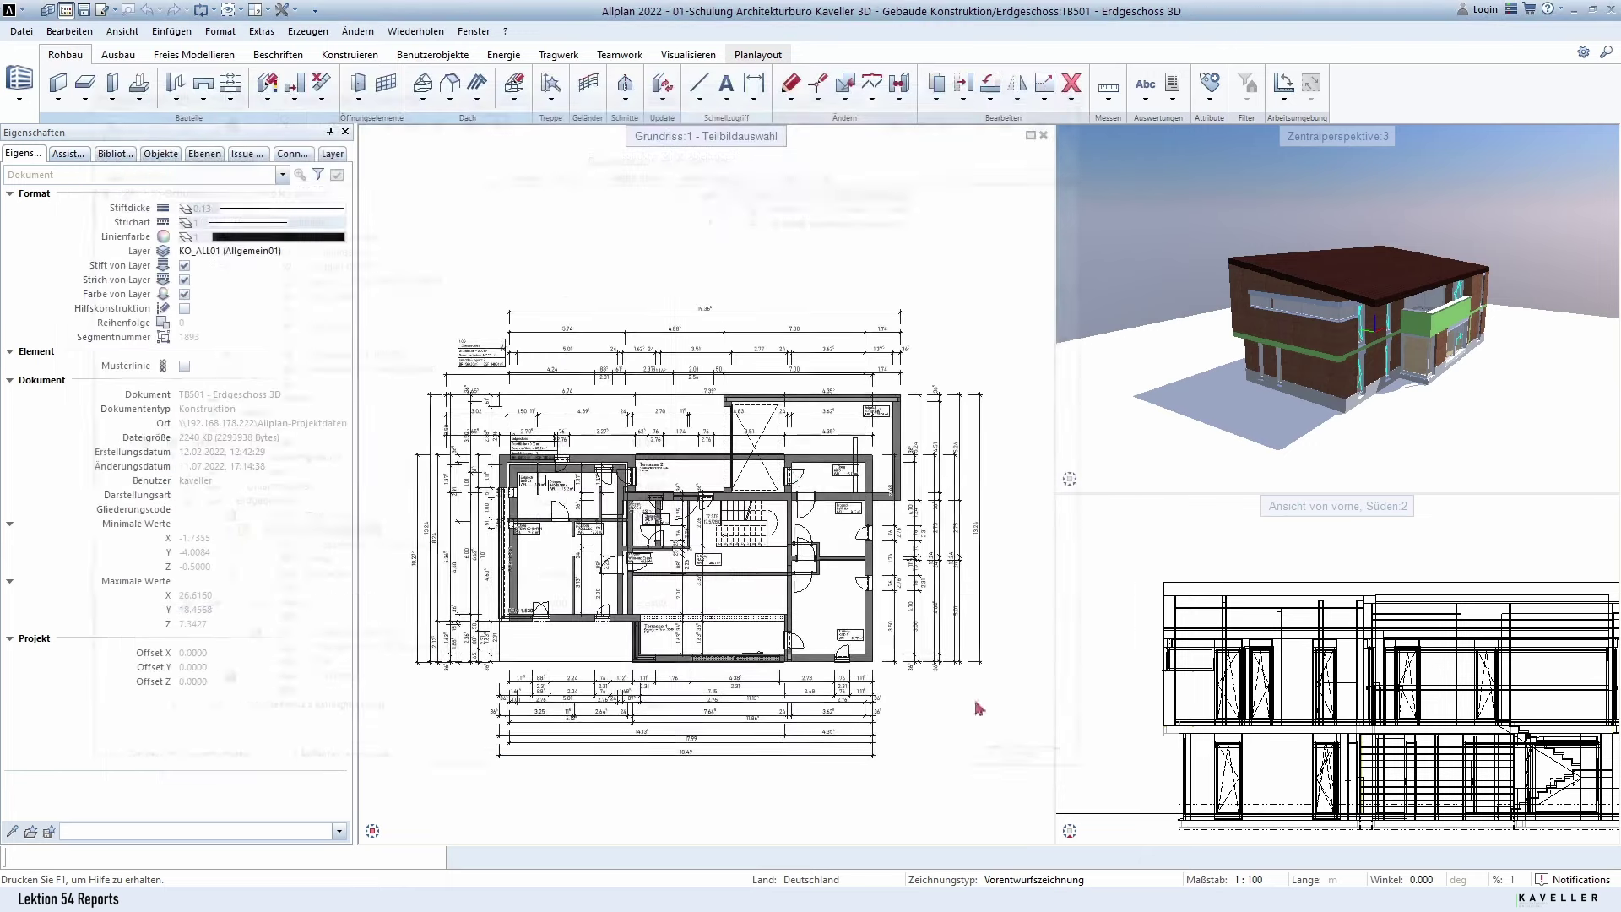
mouse_move(1343, 321)
left_mouse_down()
mouse_move(1389, 305)
mouse_move(1406, 325)
mouse_move(1368, 324)
left_mouse_up()
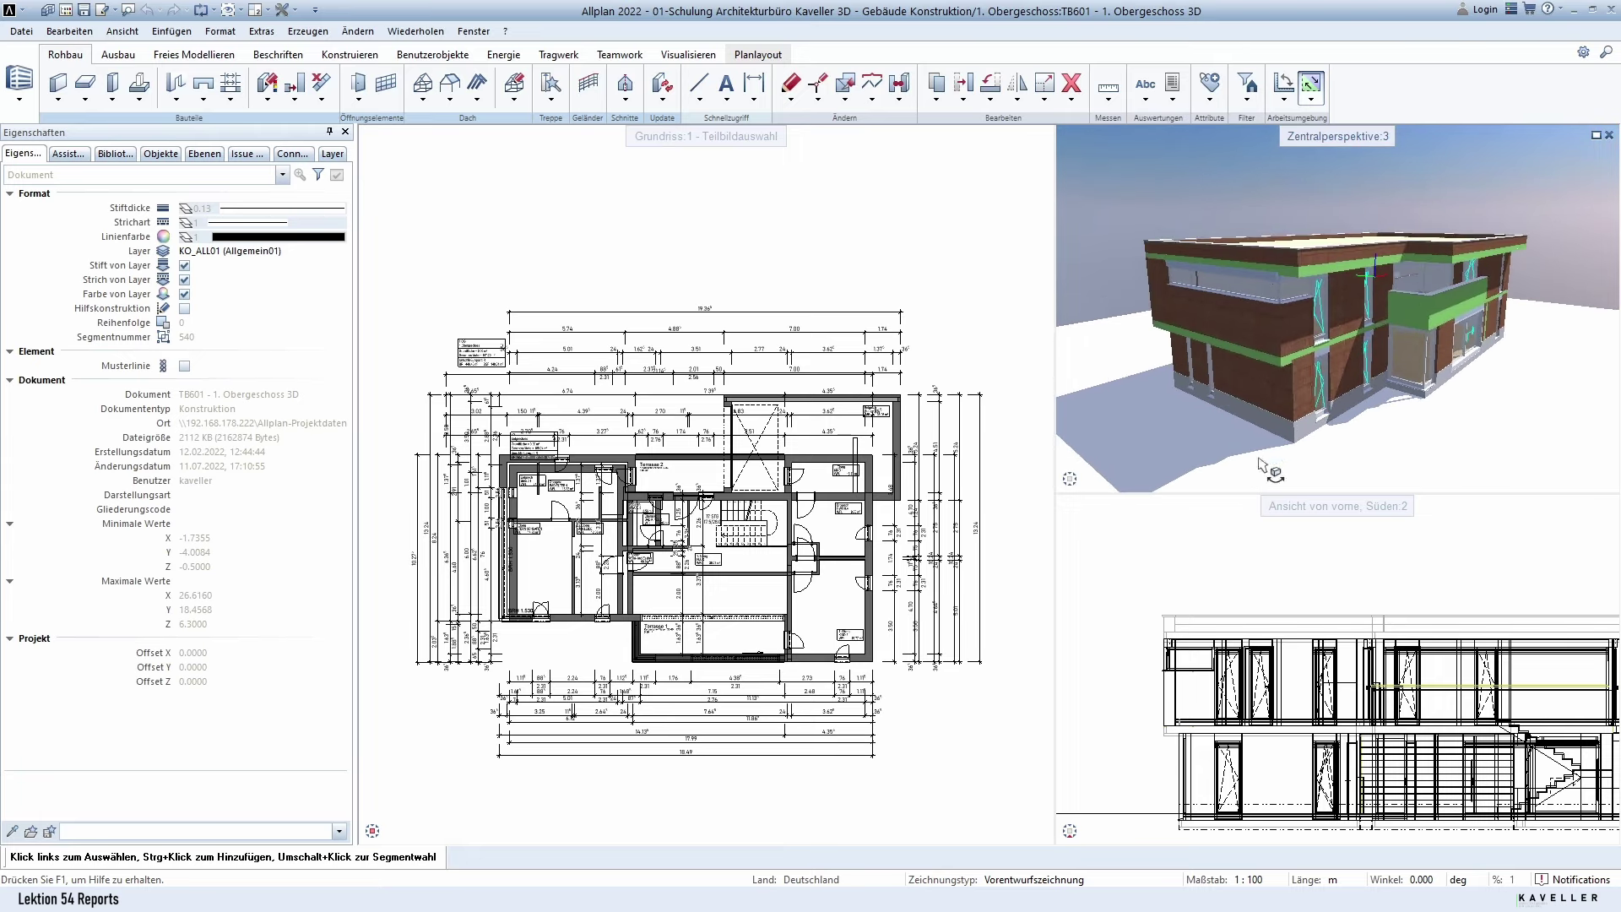
left_click(972, 633)
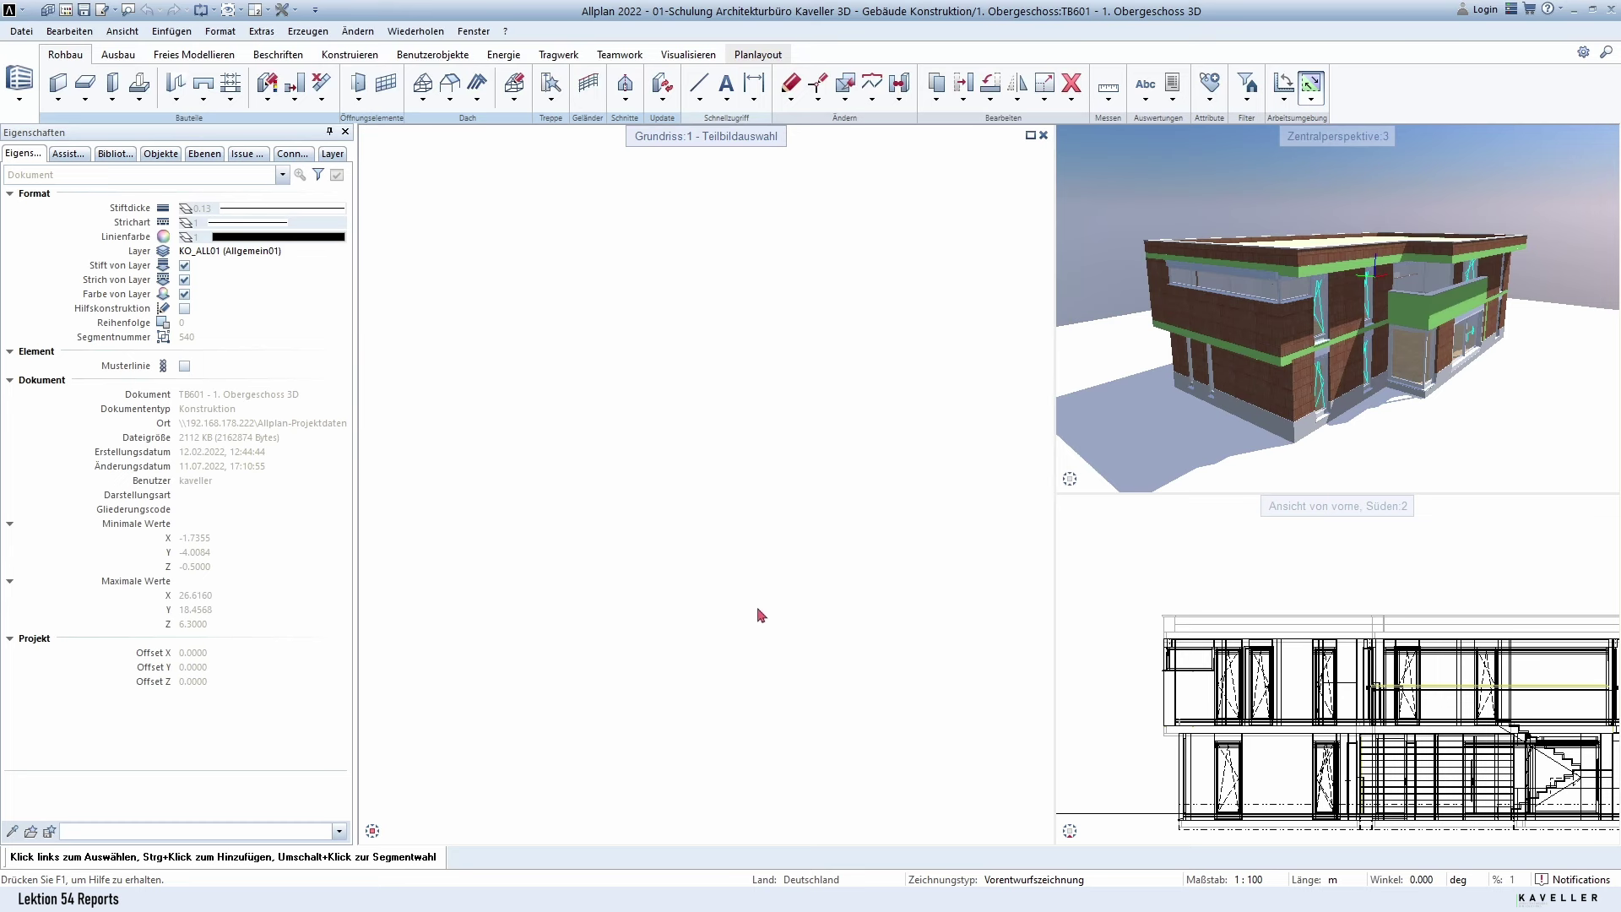
mouse_move(393, 831)
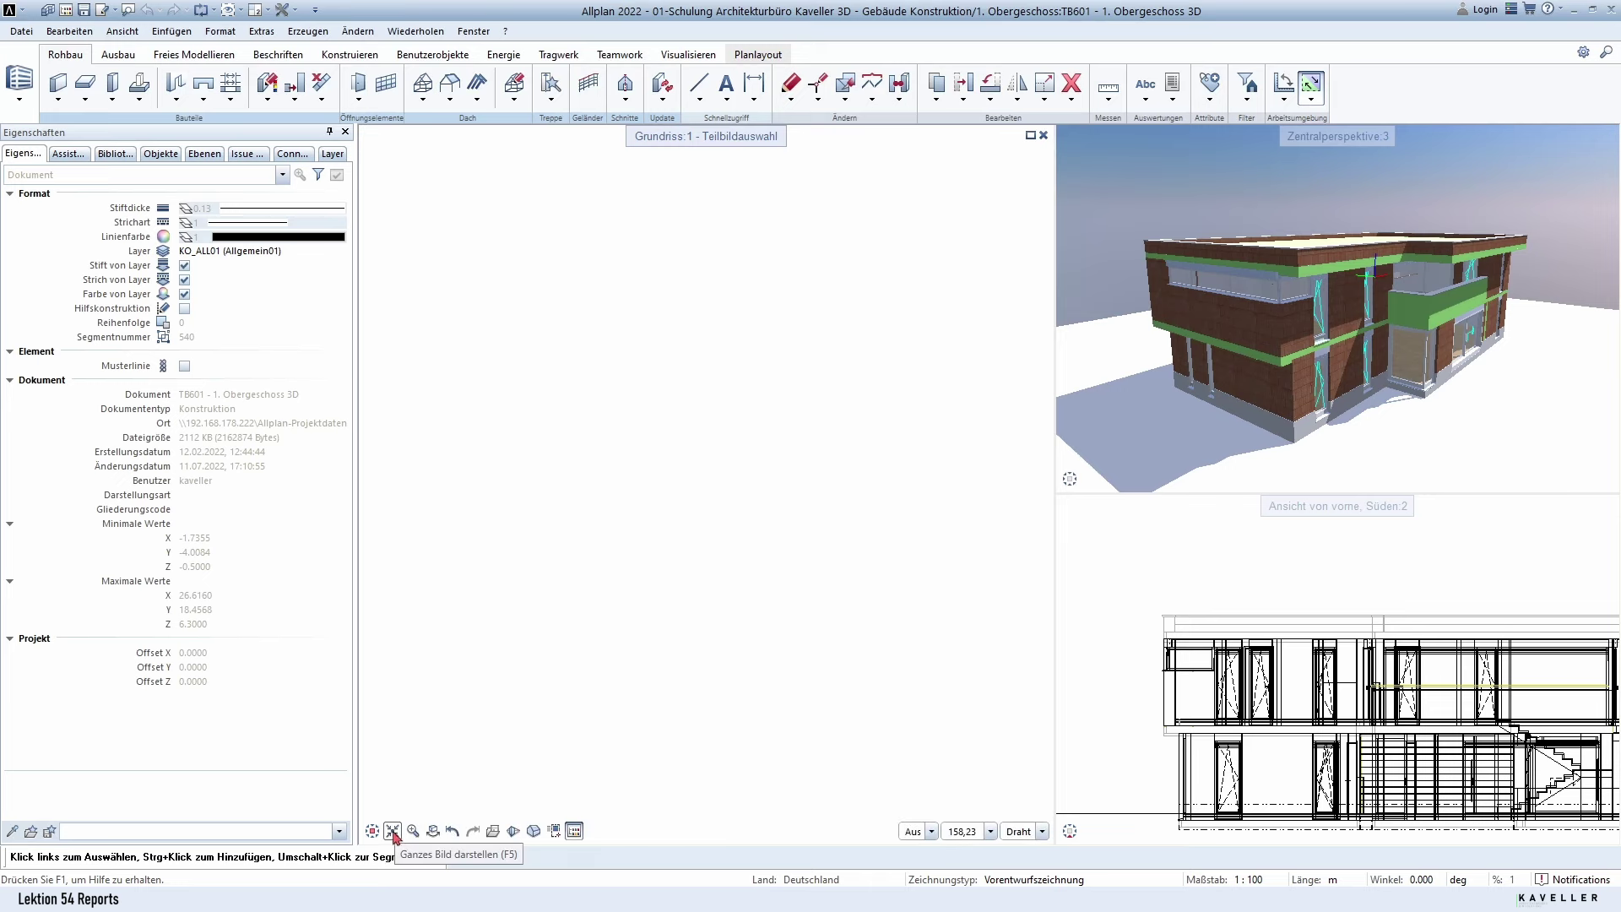
left_click(394, 831)
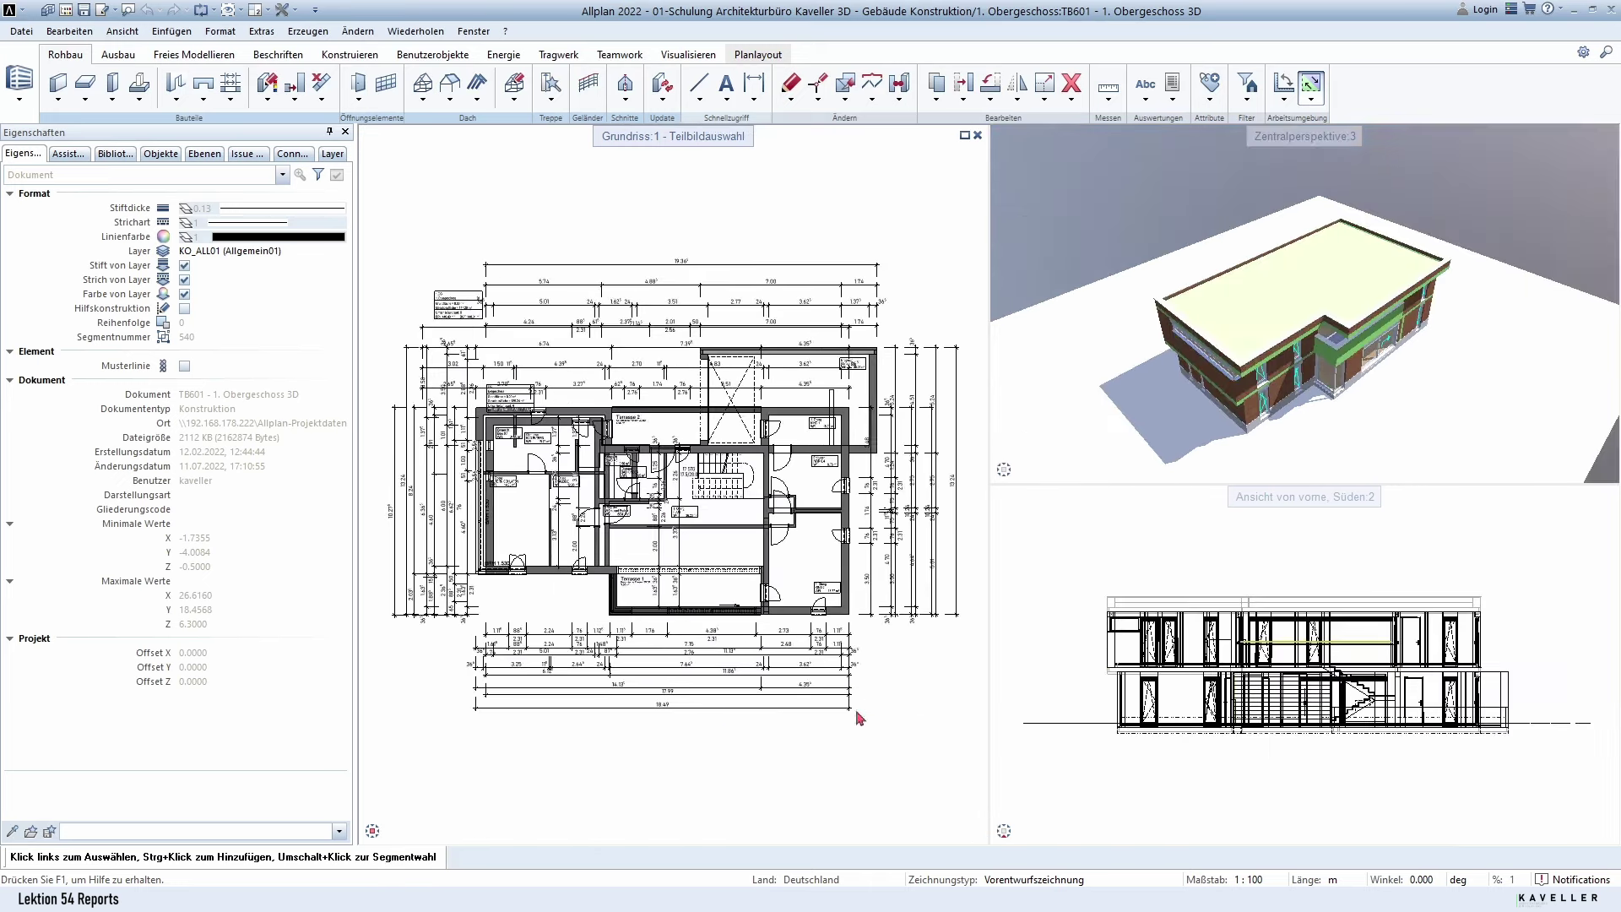
left_click_drag(1242, 337, 1283, 345)
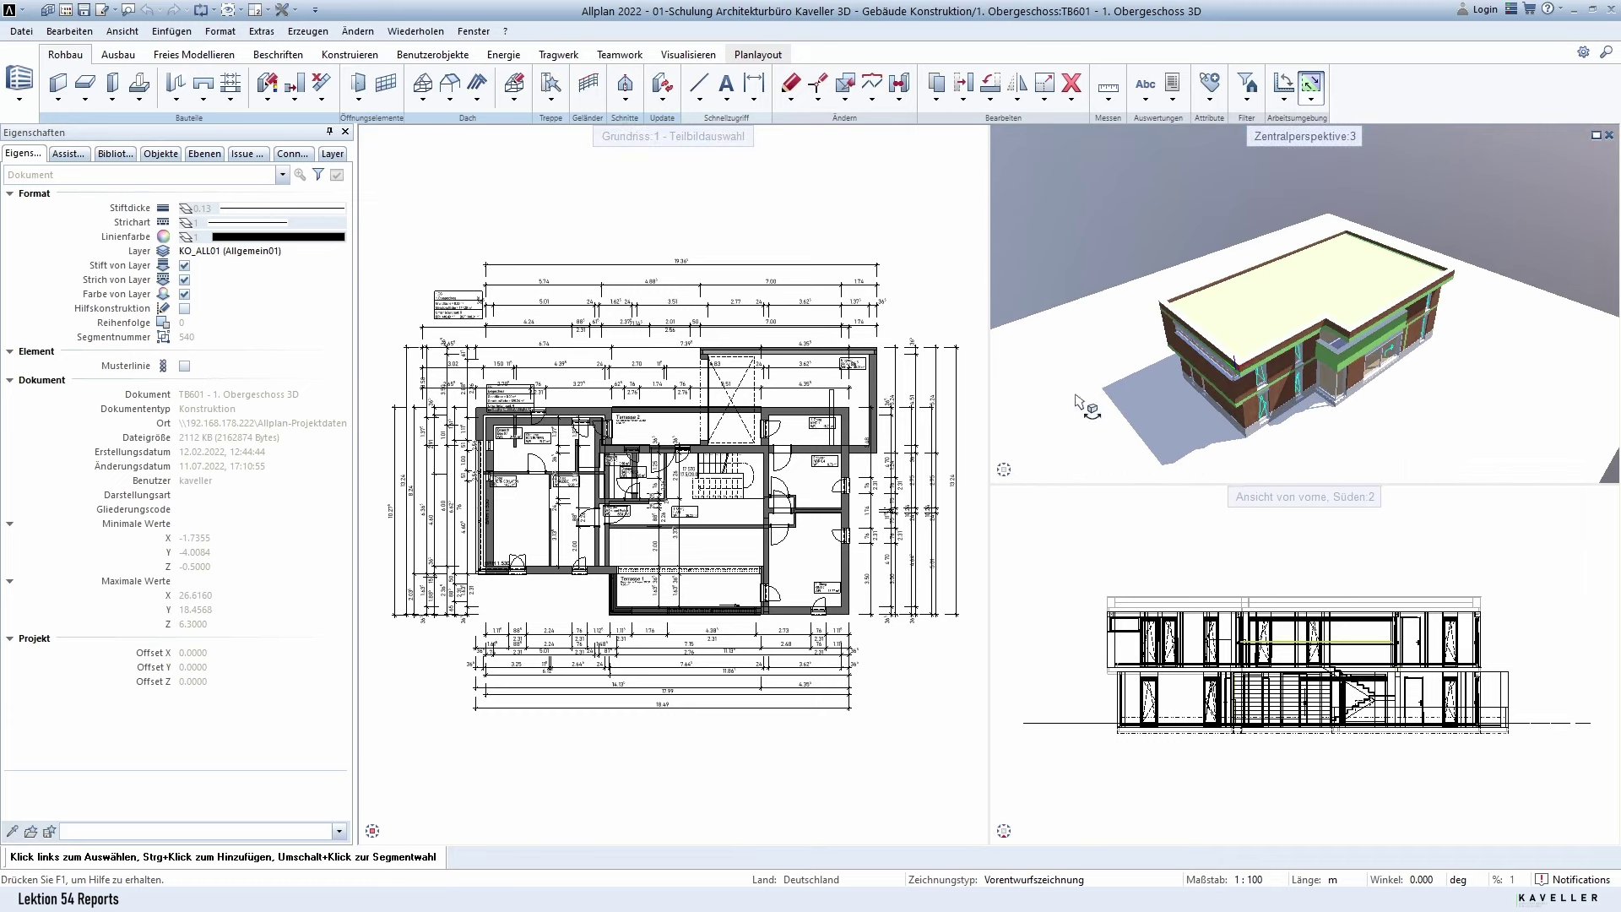
scroll(1292, 338, "up", 3)
scroll(1298, 334, "up", 2)
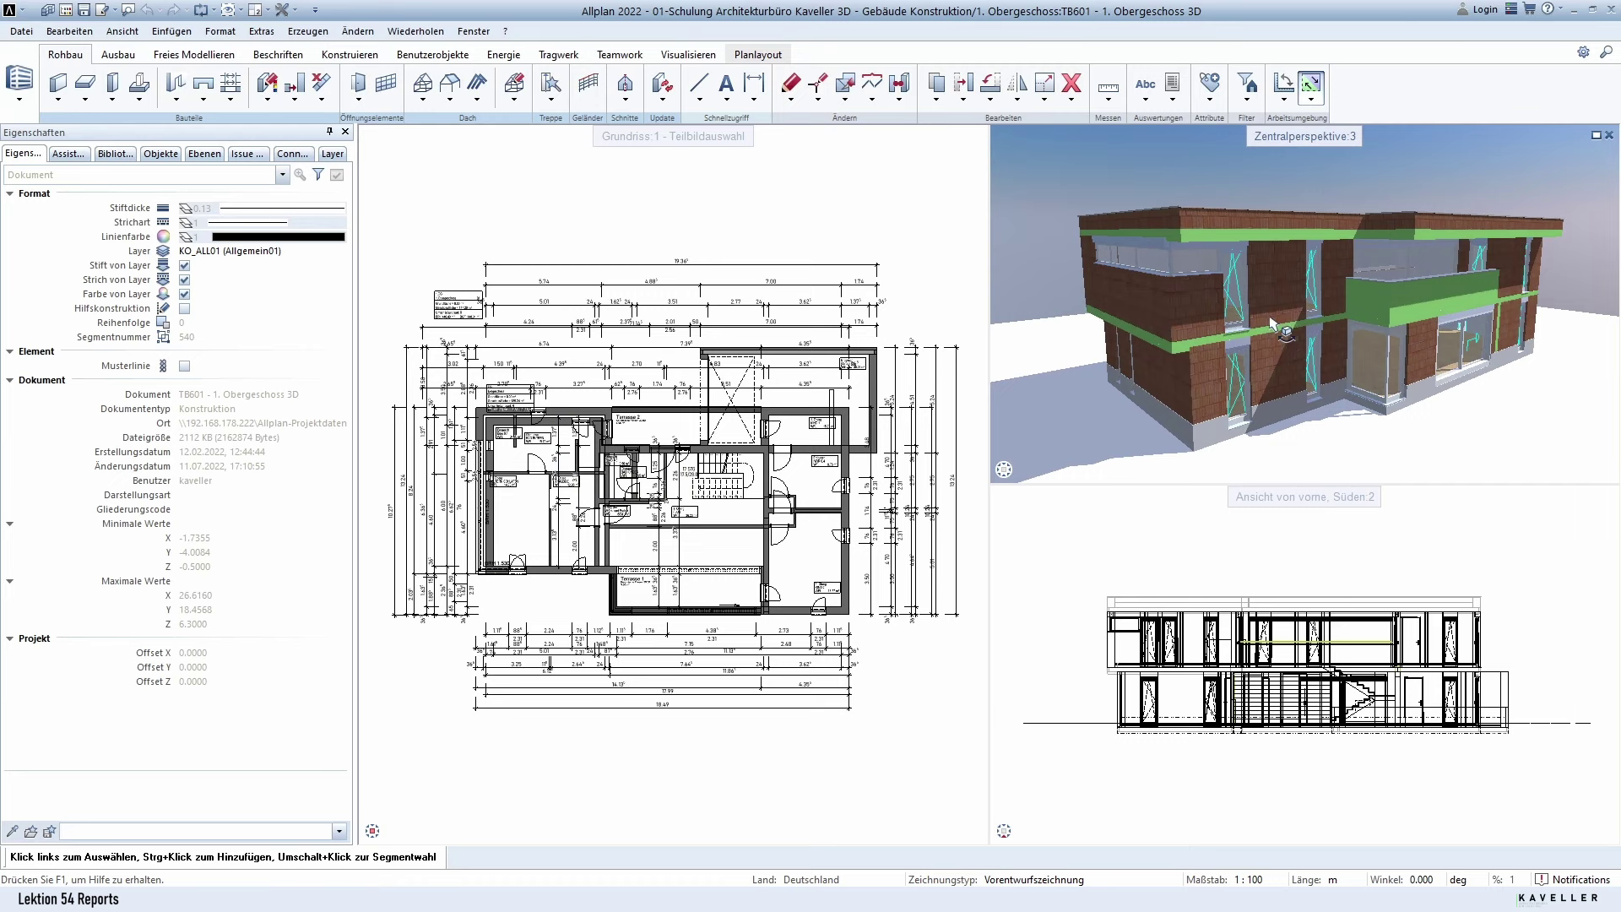
Step: Set all layers editable while keeping the current layer, then go back to Eigenschaften
left_click(333, 154)
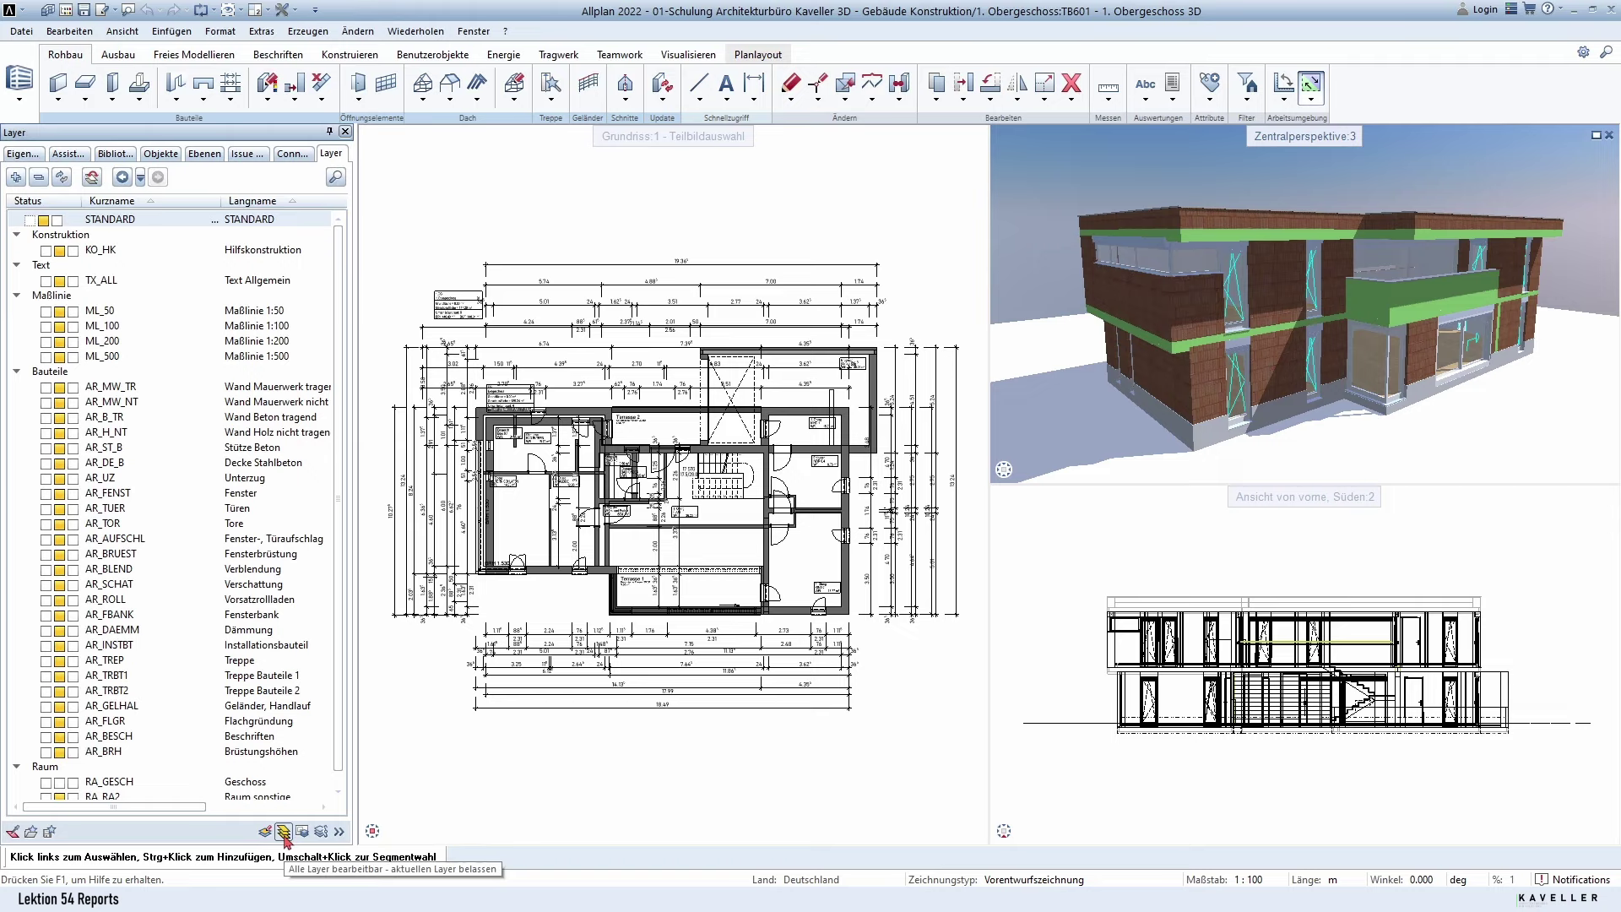
left_click(285, 838)
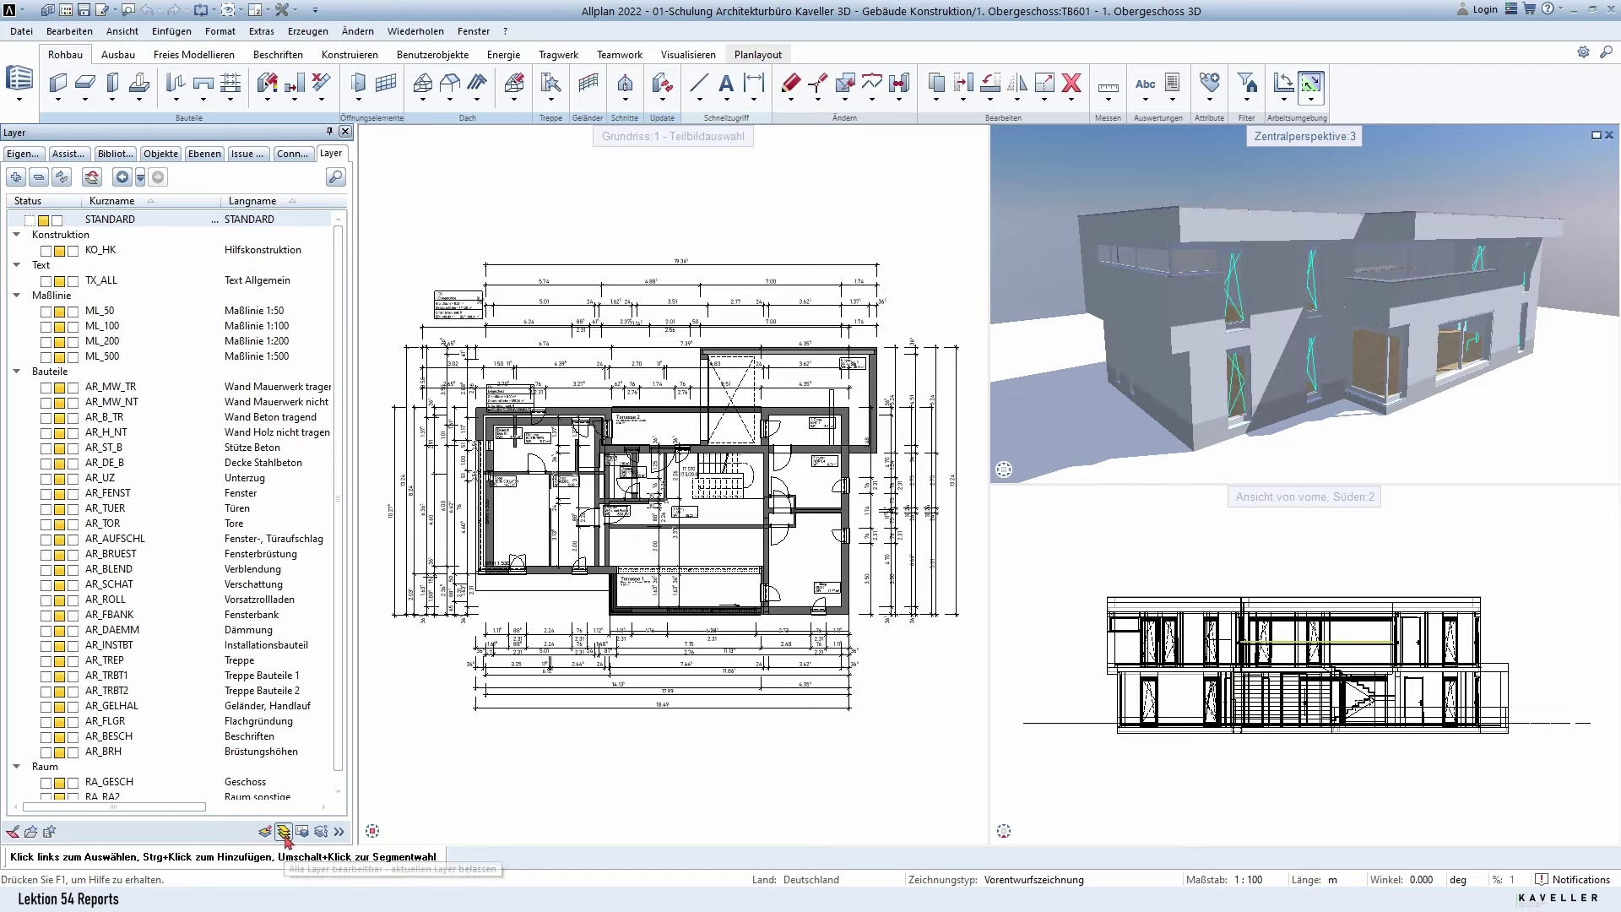
mouse_move(1398, 304)
left_mouse_down()
mouse_move(1447, 407)
mouse_move(1406, 332)
mouse_move(1360, 305)
left_mouse_up()
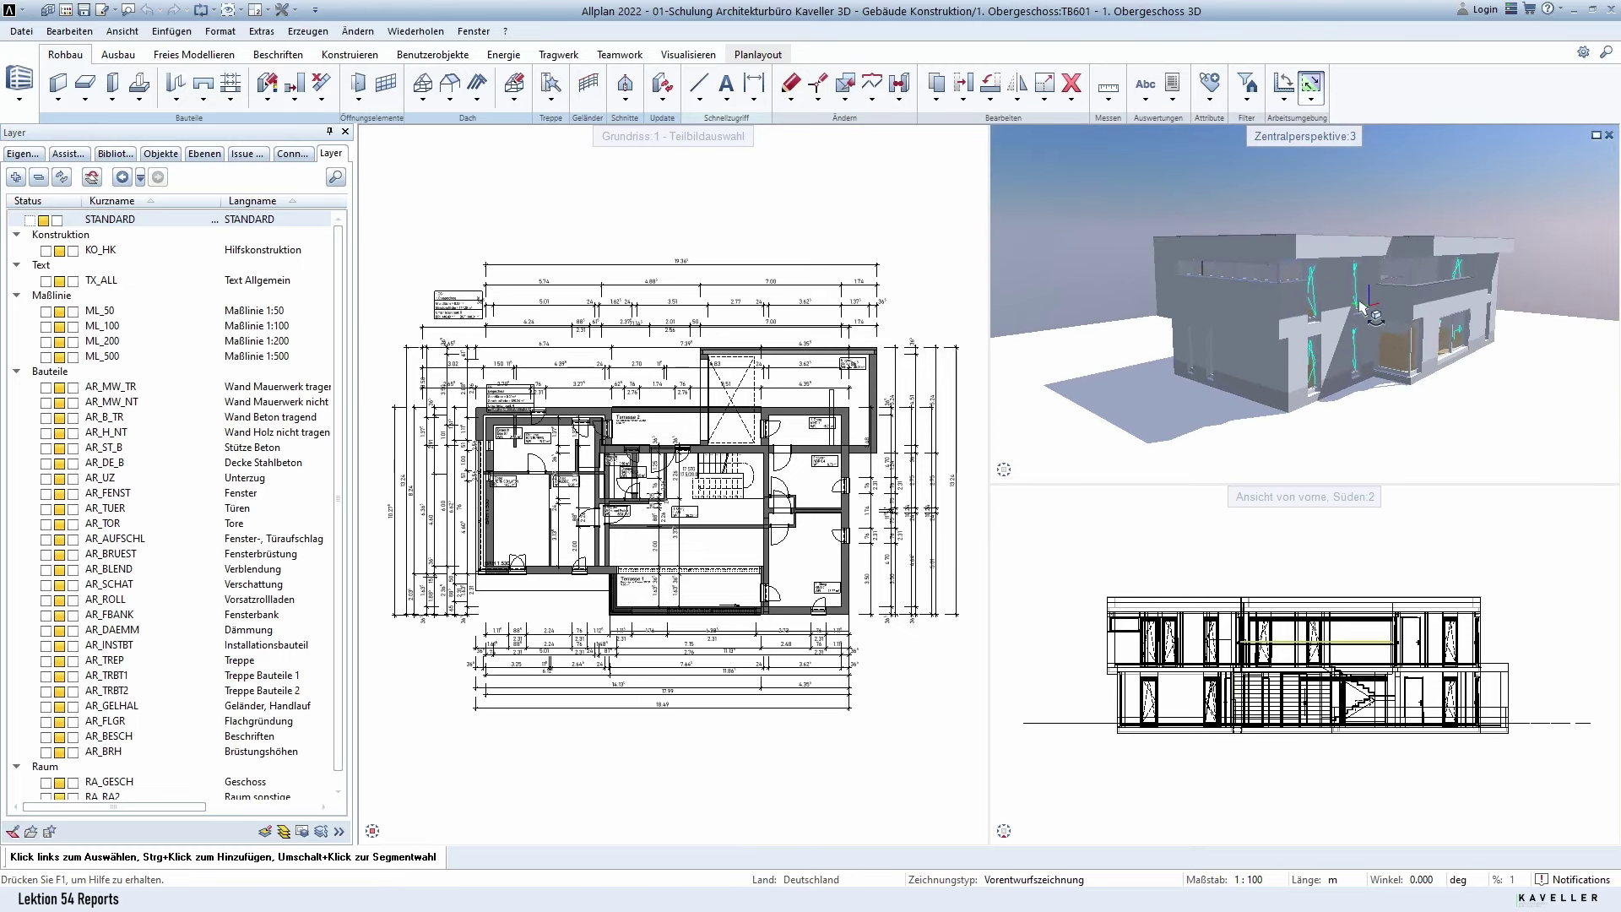
left_click(25, 155)
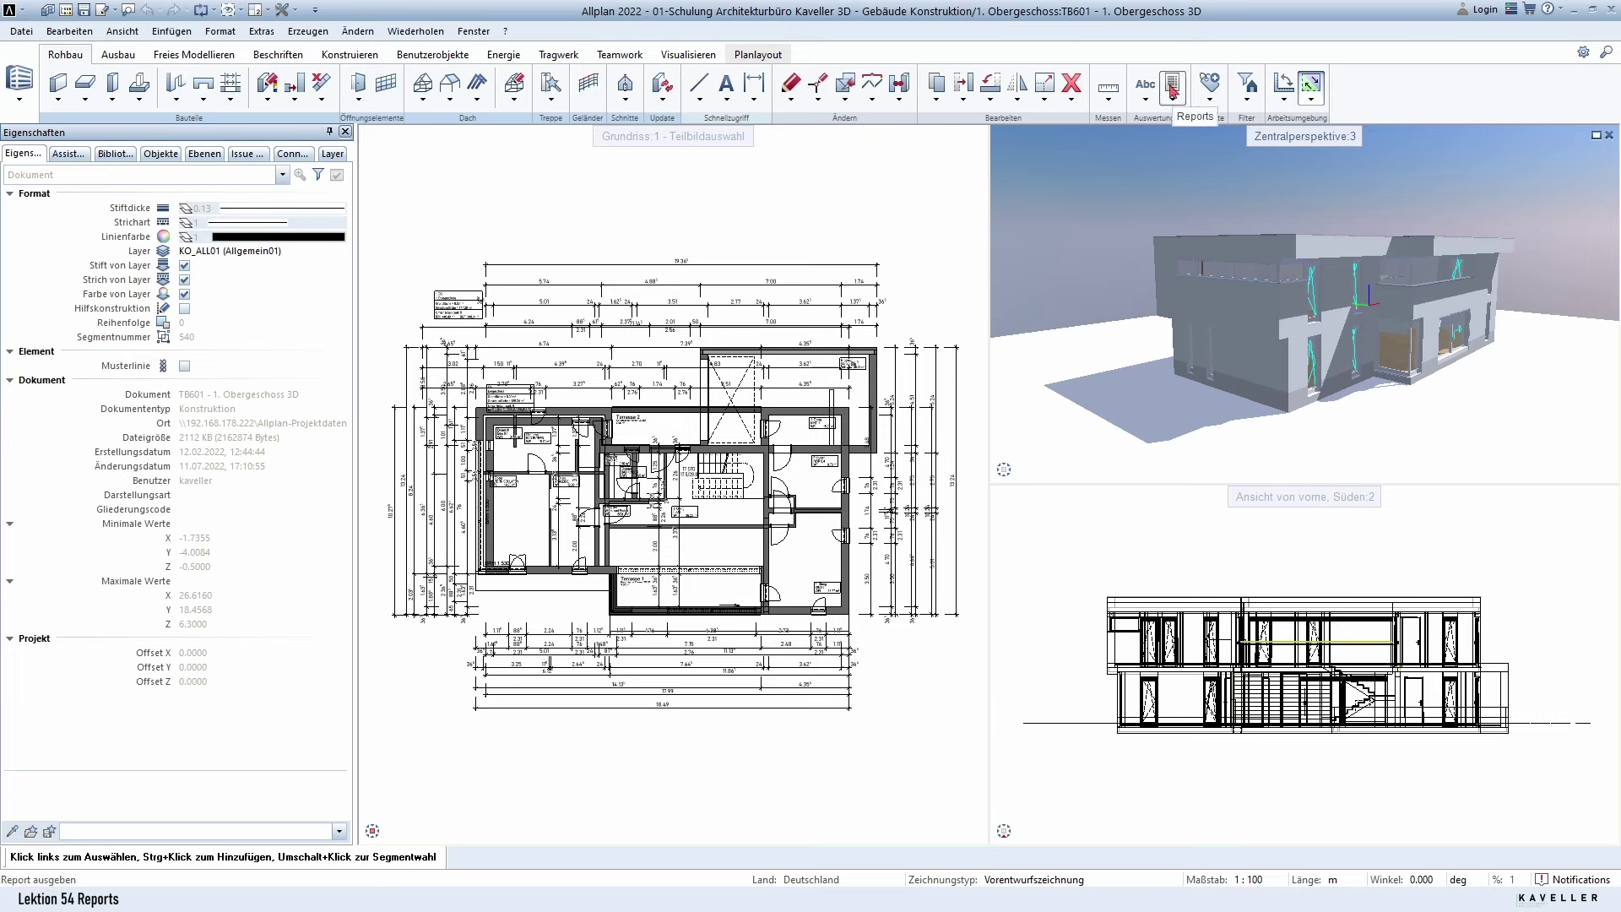
Step: Switch to the Ausbau task area and briefly open and cancel the Wohnfläche, DIN 277 reports list
left_click(282, 55)
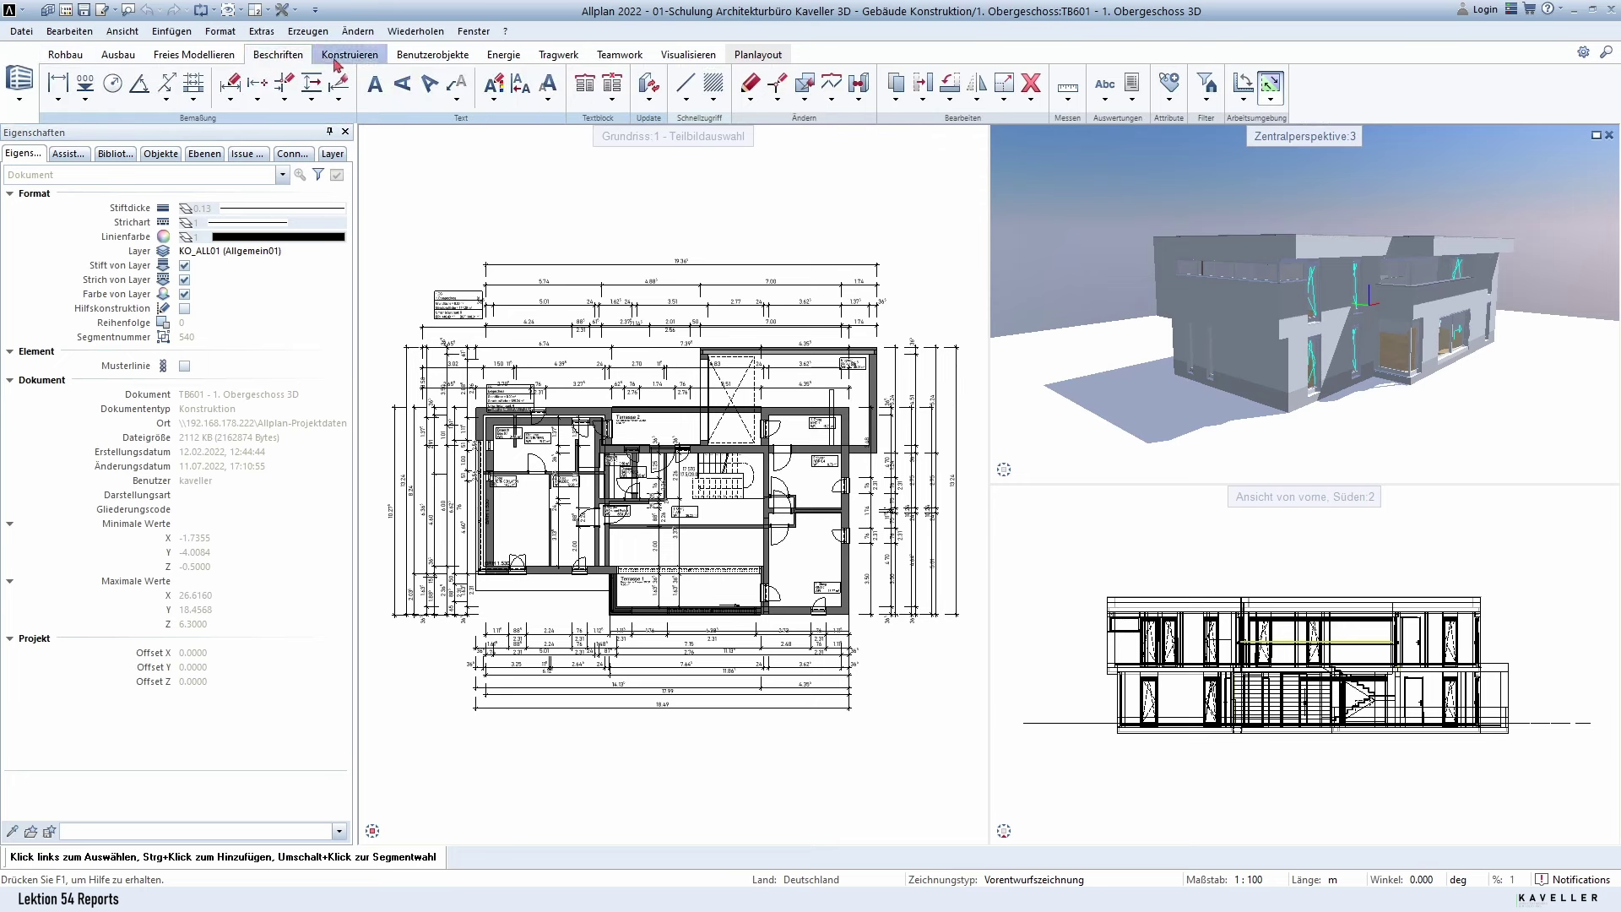
left_click(416, 56)
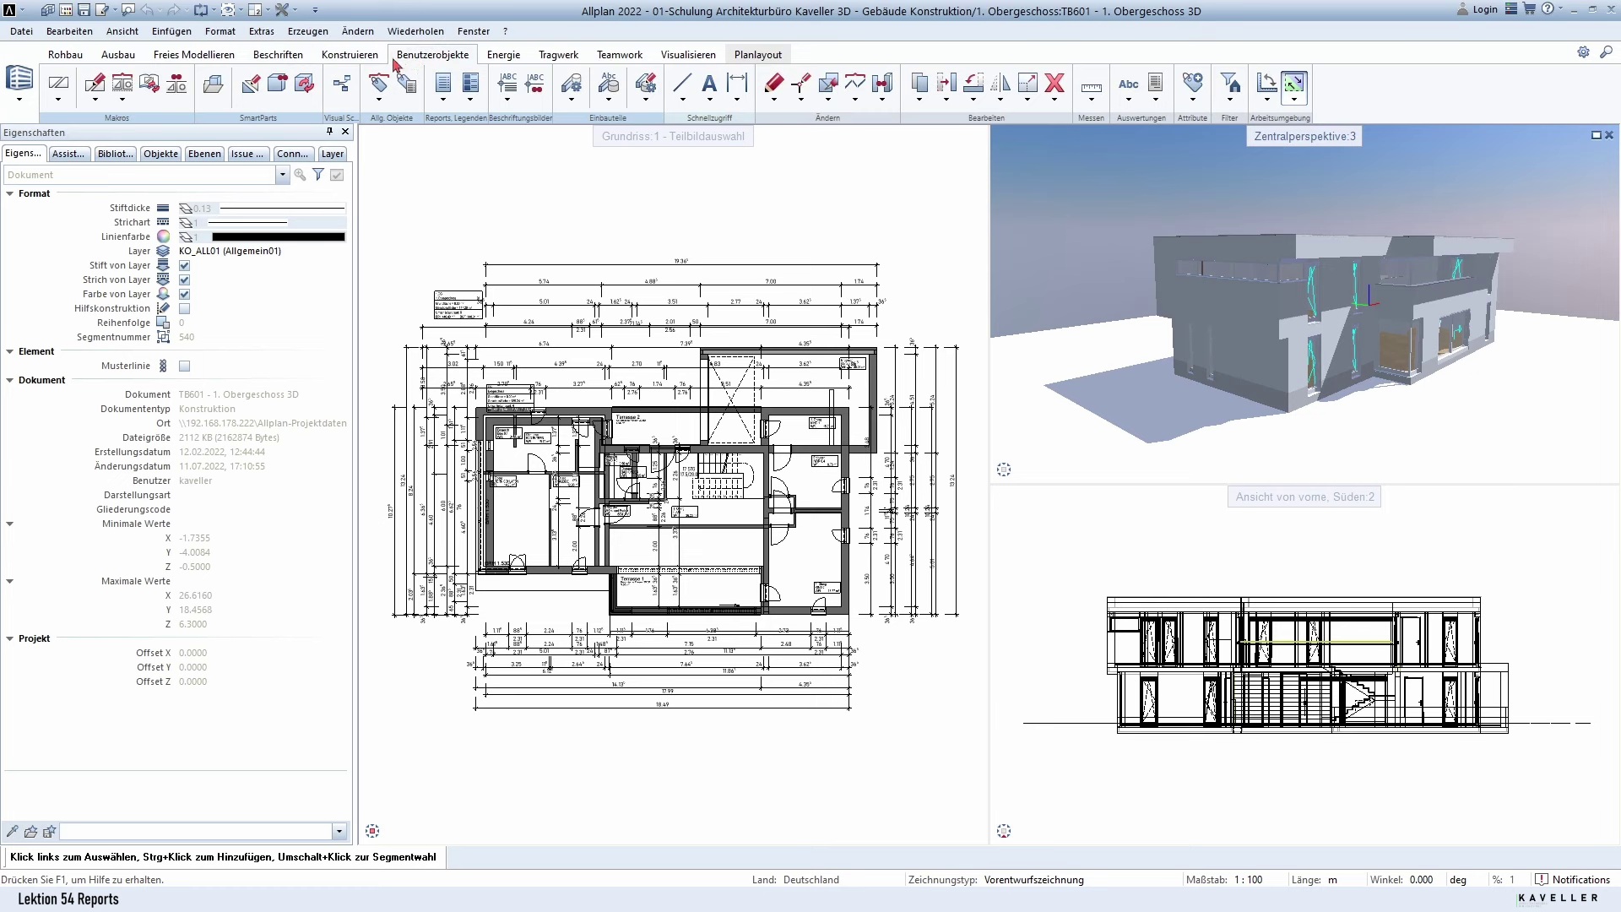
left_click(115, 55)
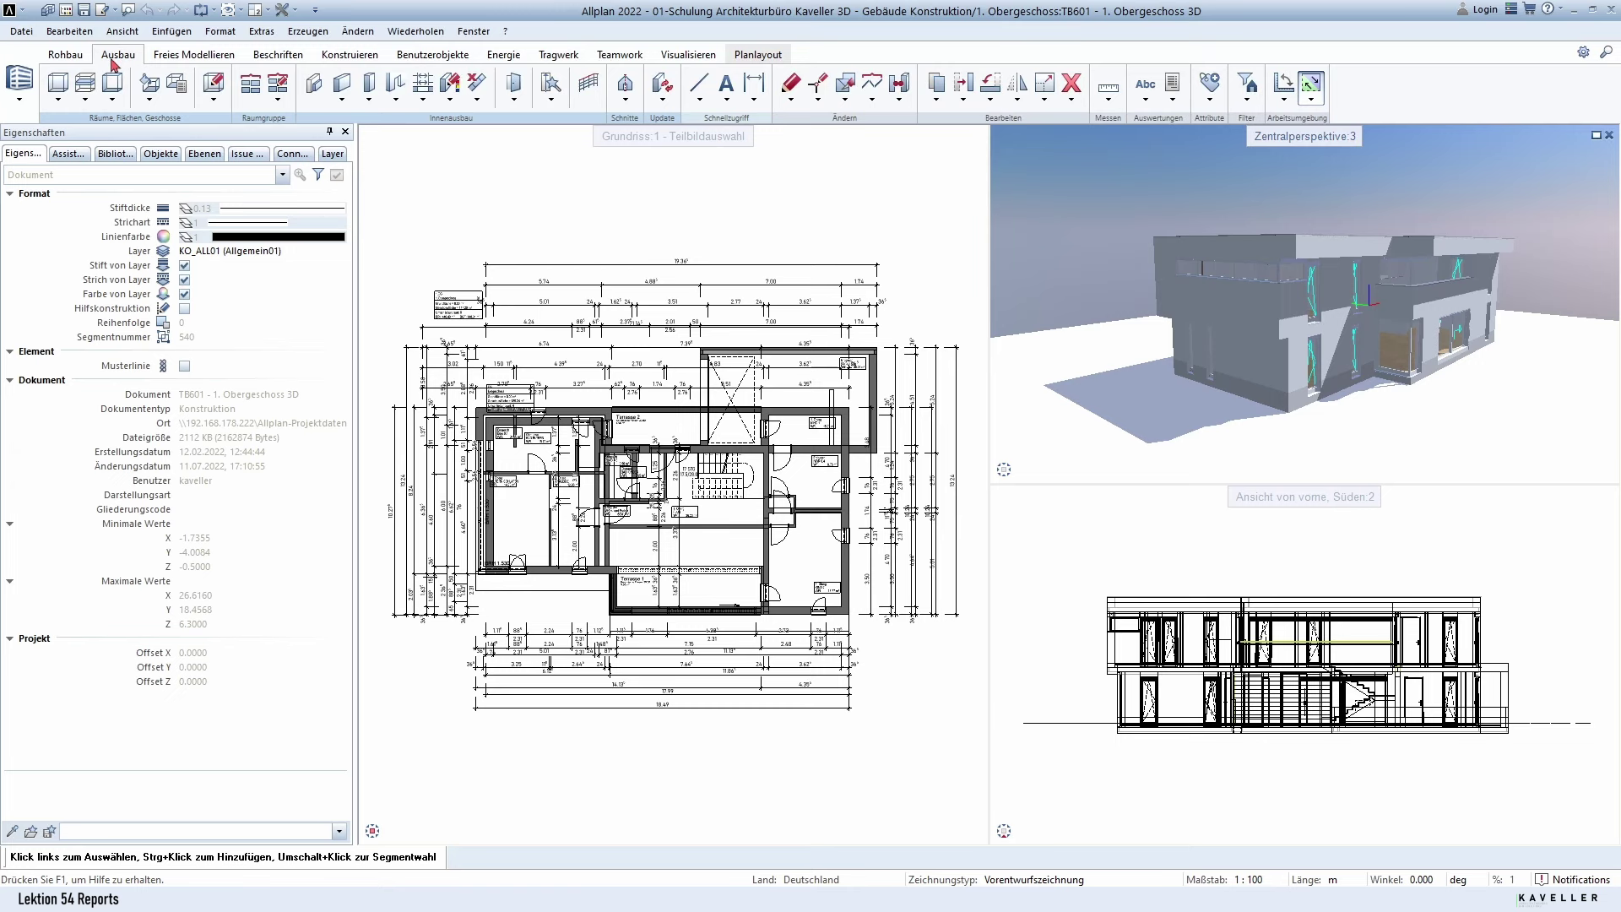
left_click(178, 84)
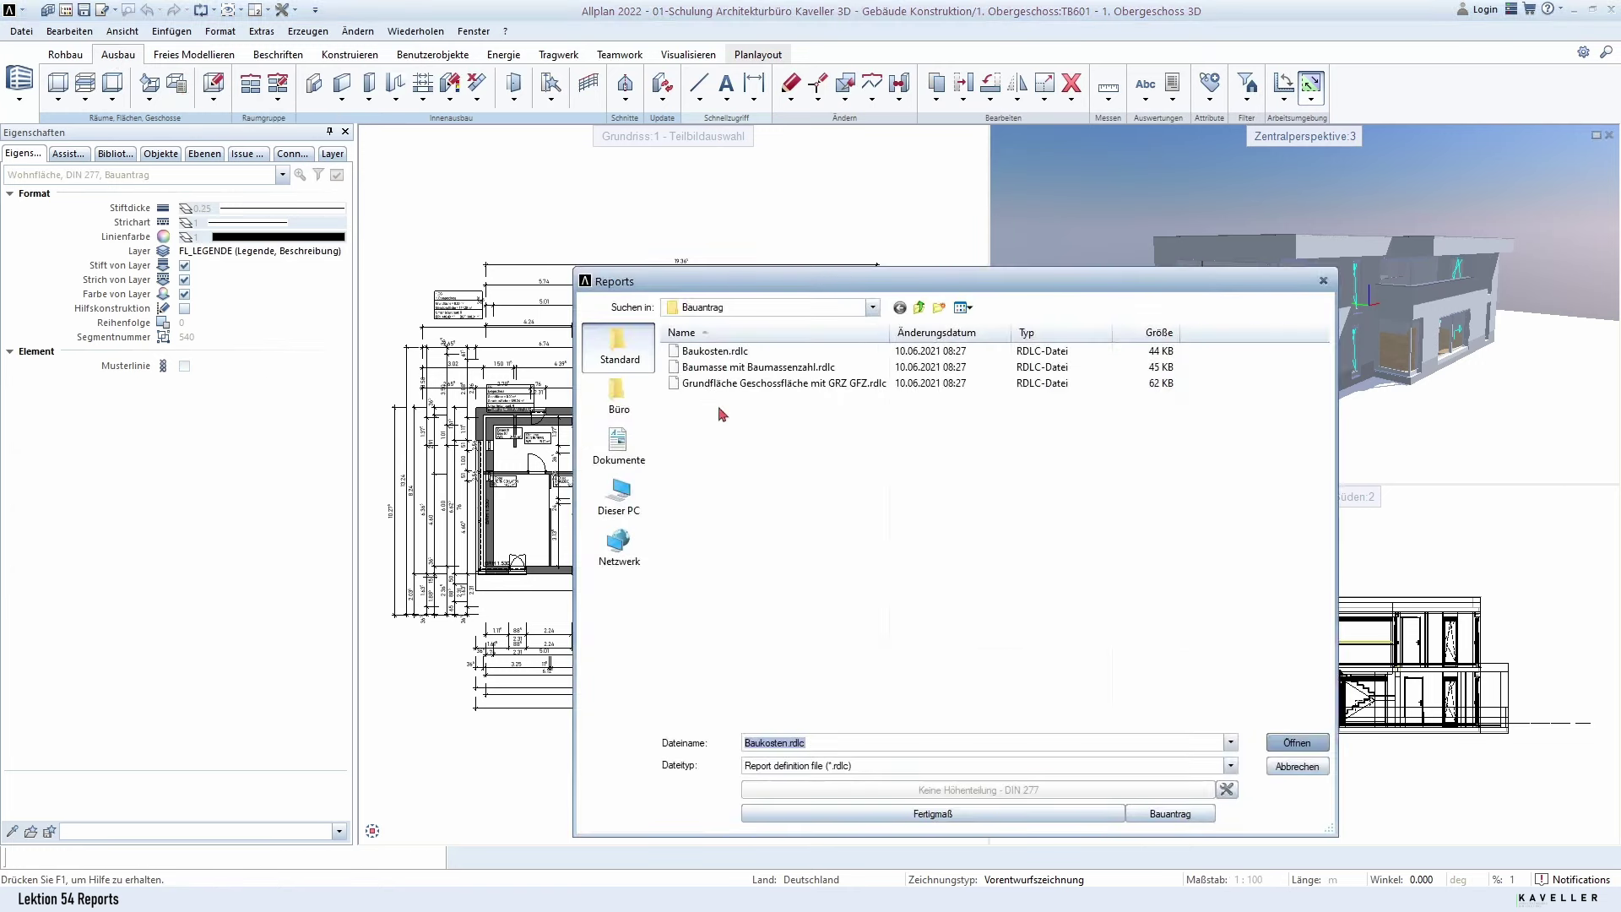
left_click(1323, 283)
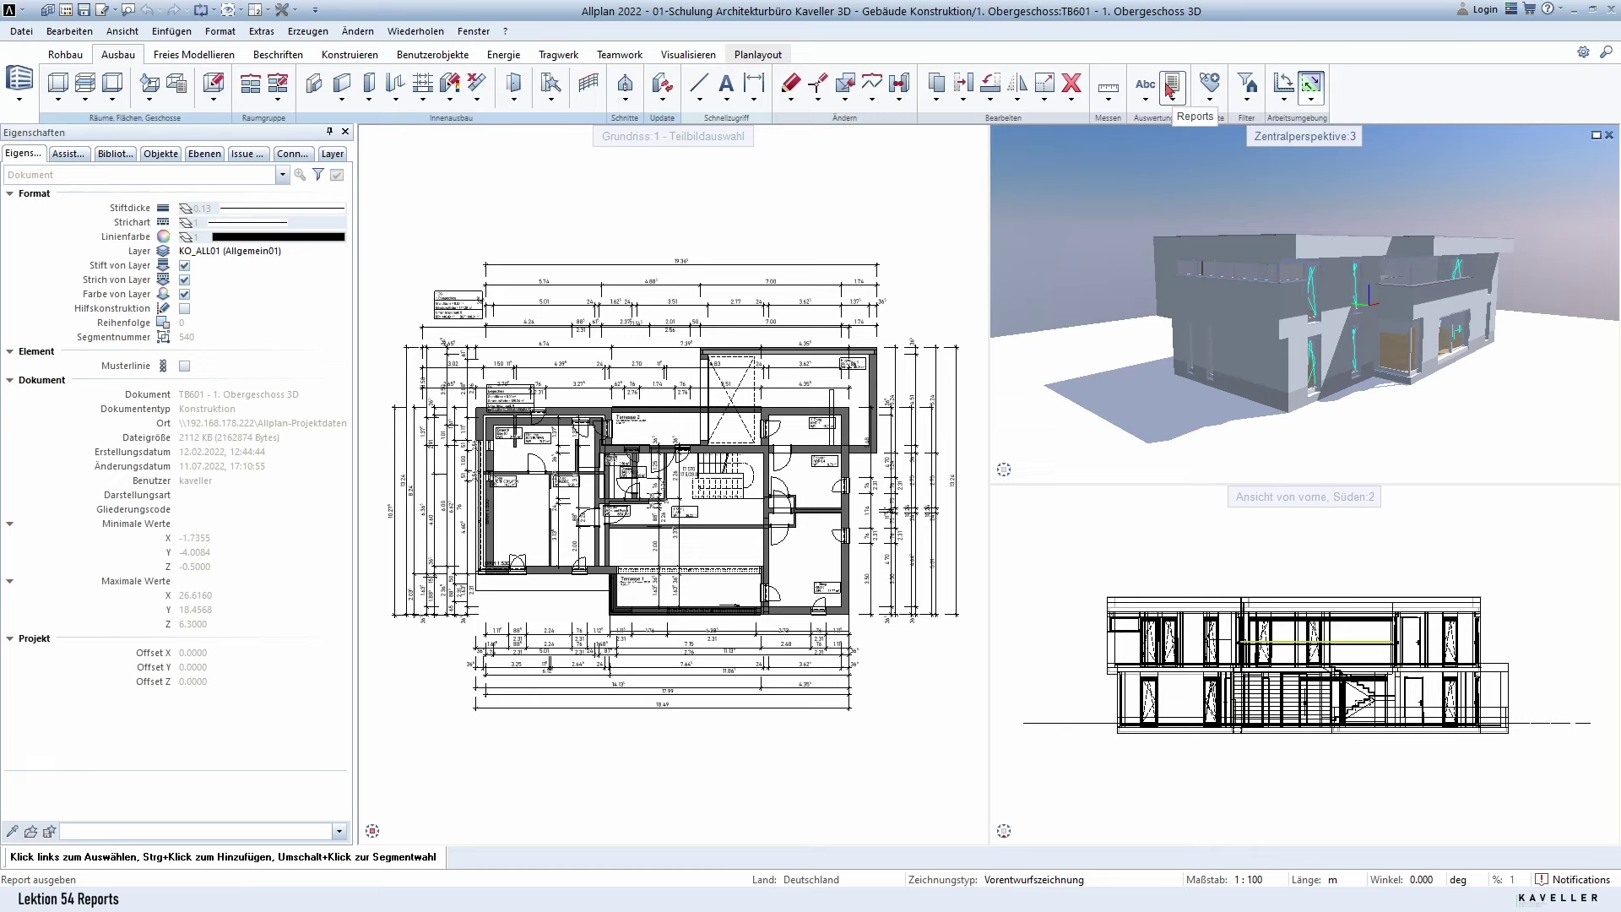
Step: Reopen Reports, move the dialog, and enter the standard Räume, Flächen, Geschosse folder
left_click(1171, 88)
left_click_drag(991, 283, 801, 189)
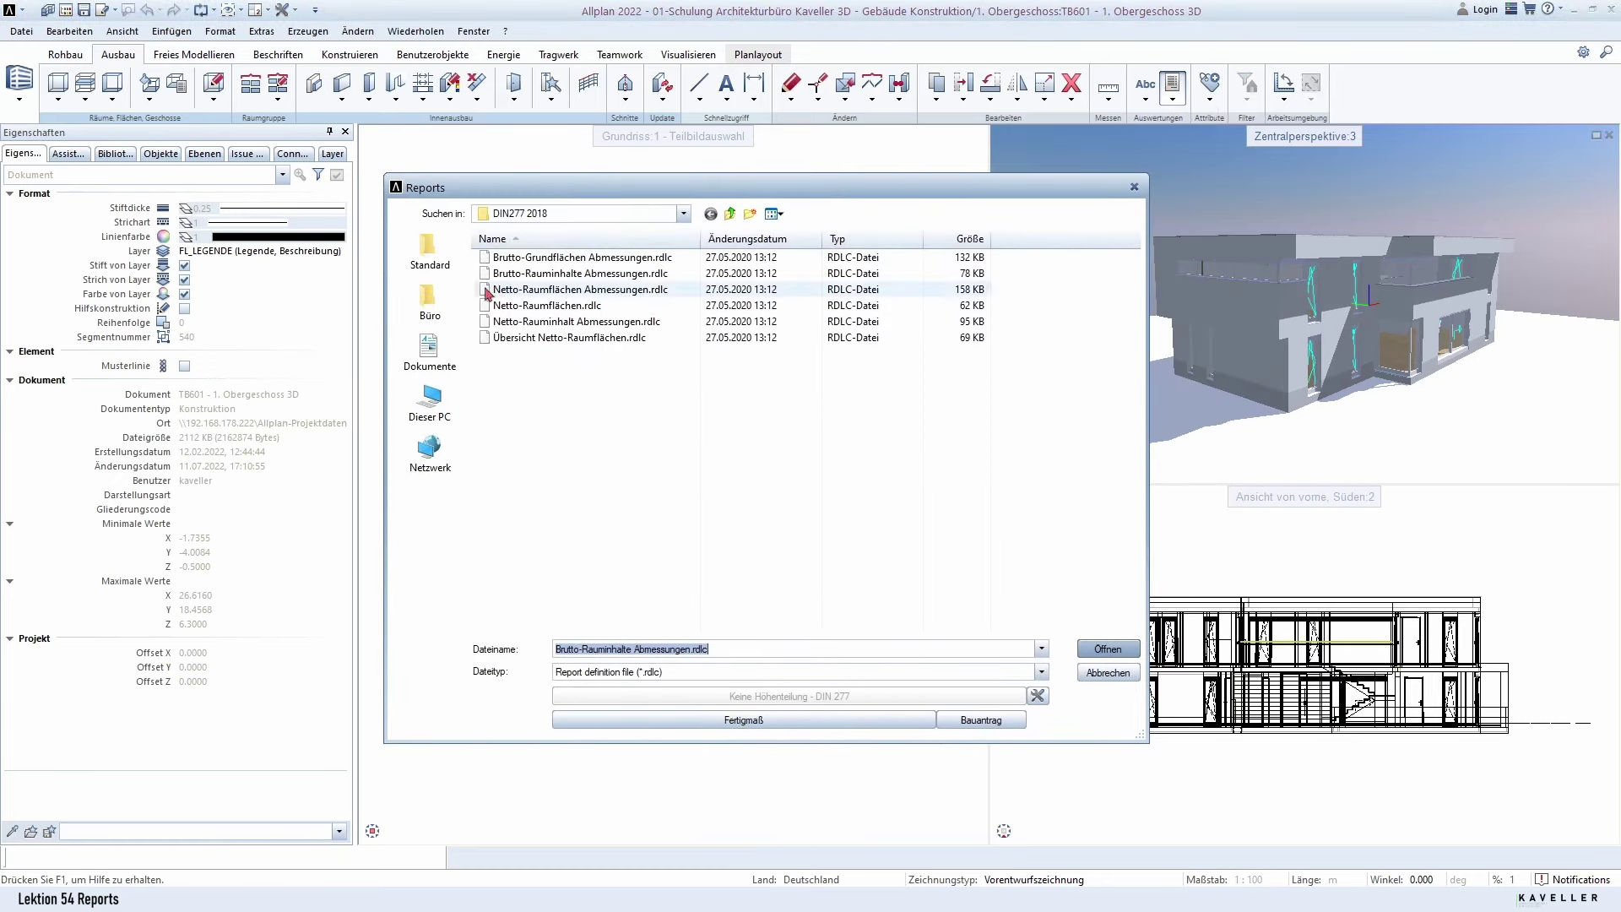
left_click(429, 269)
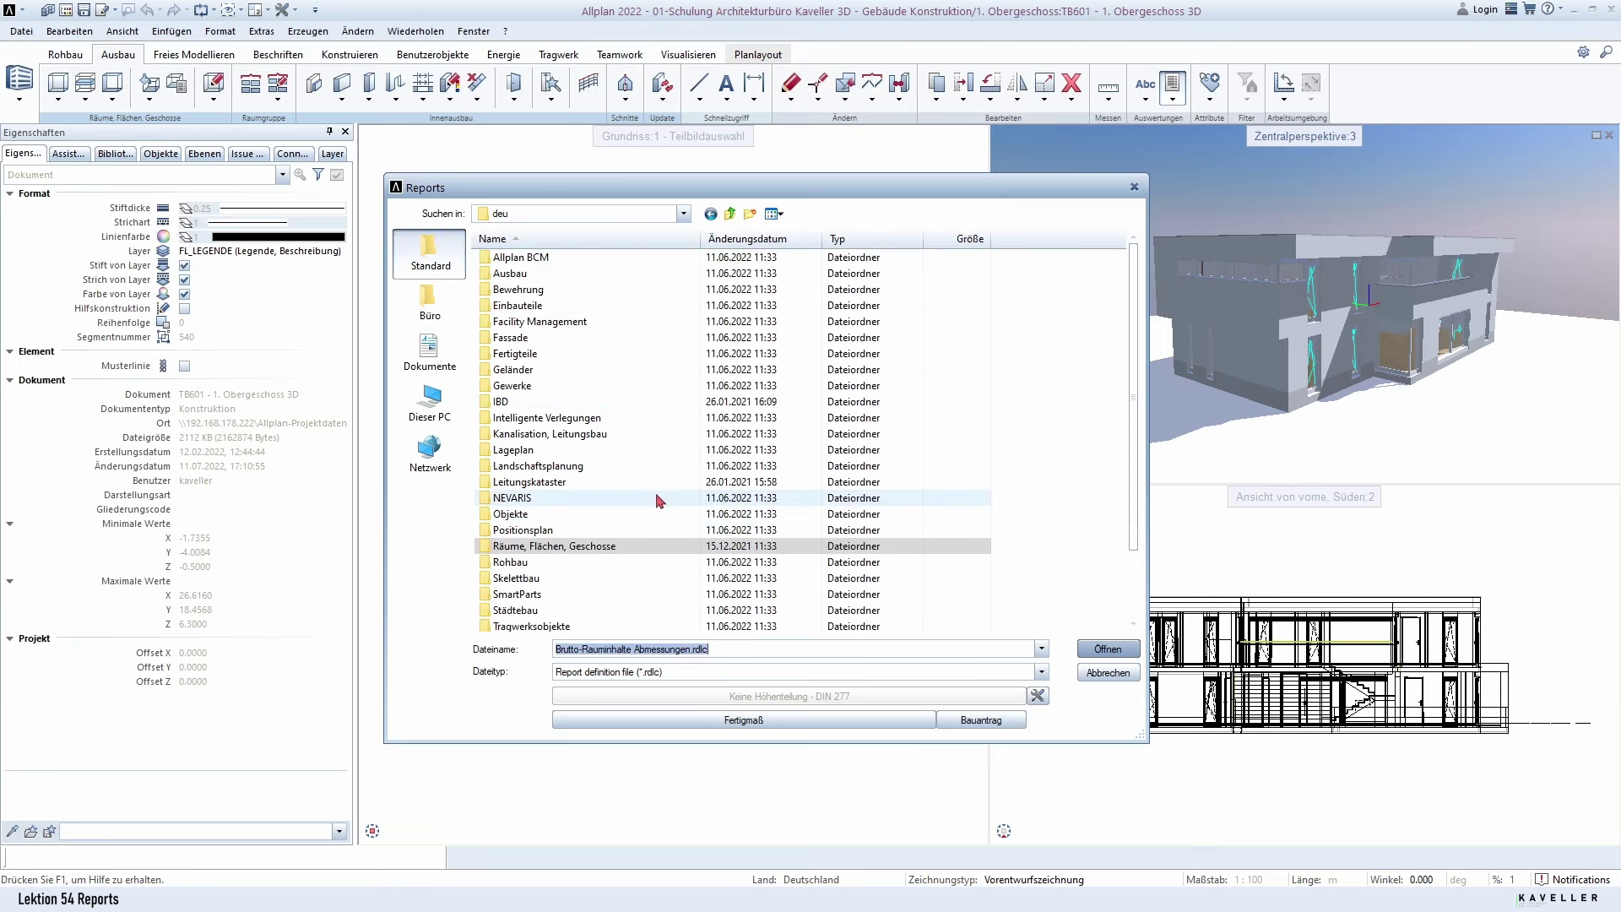
scroll(638, 532, "down", 2)
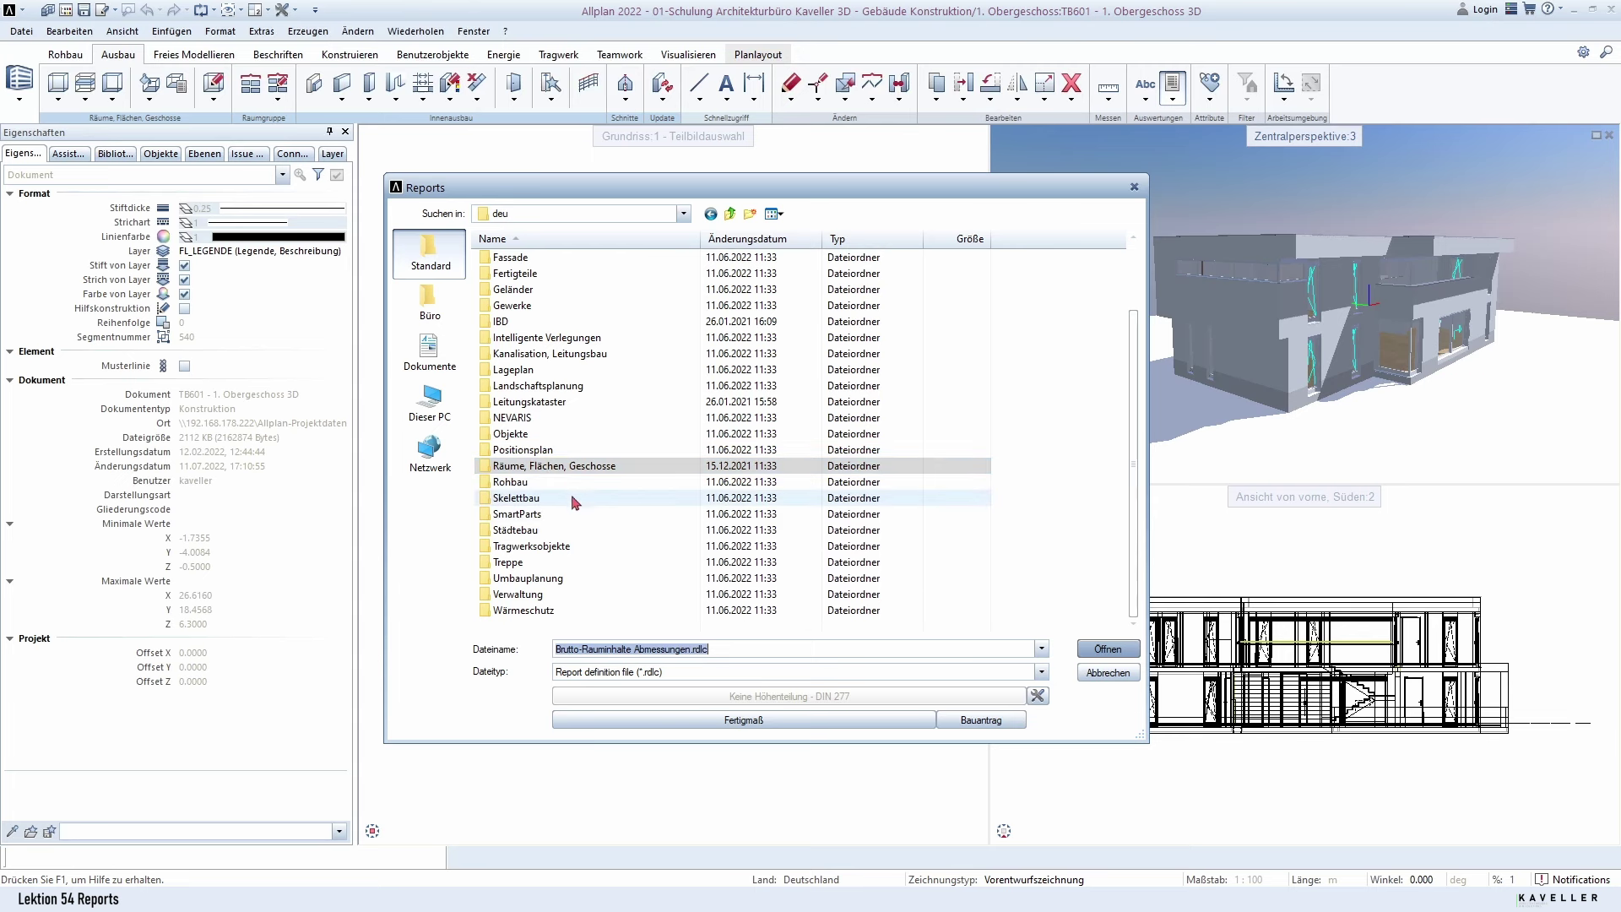
mouse_move(554, 545)
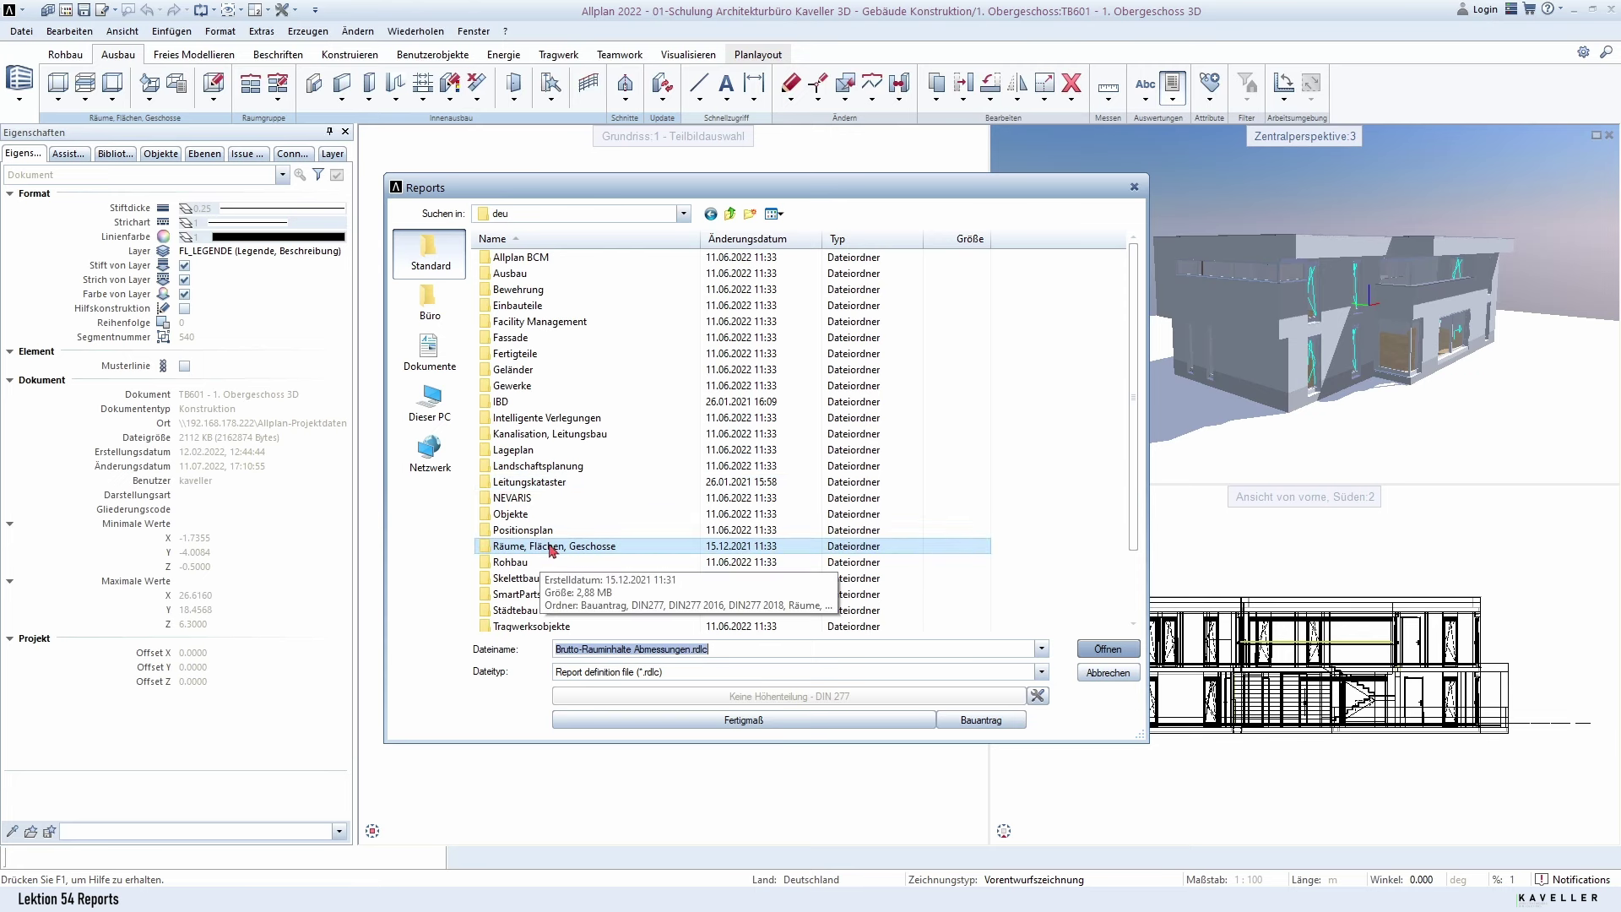
key("Return")
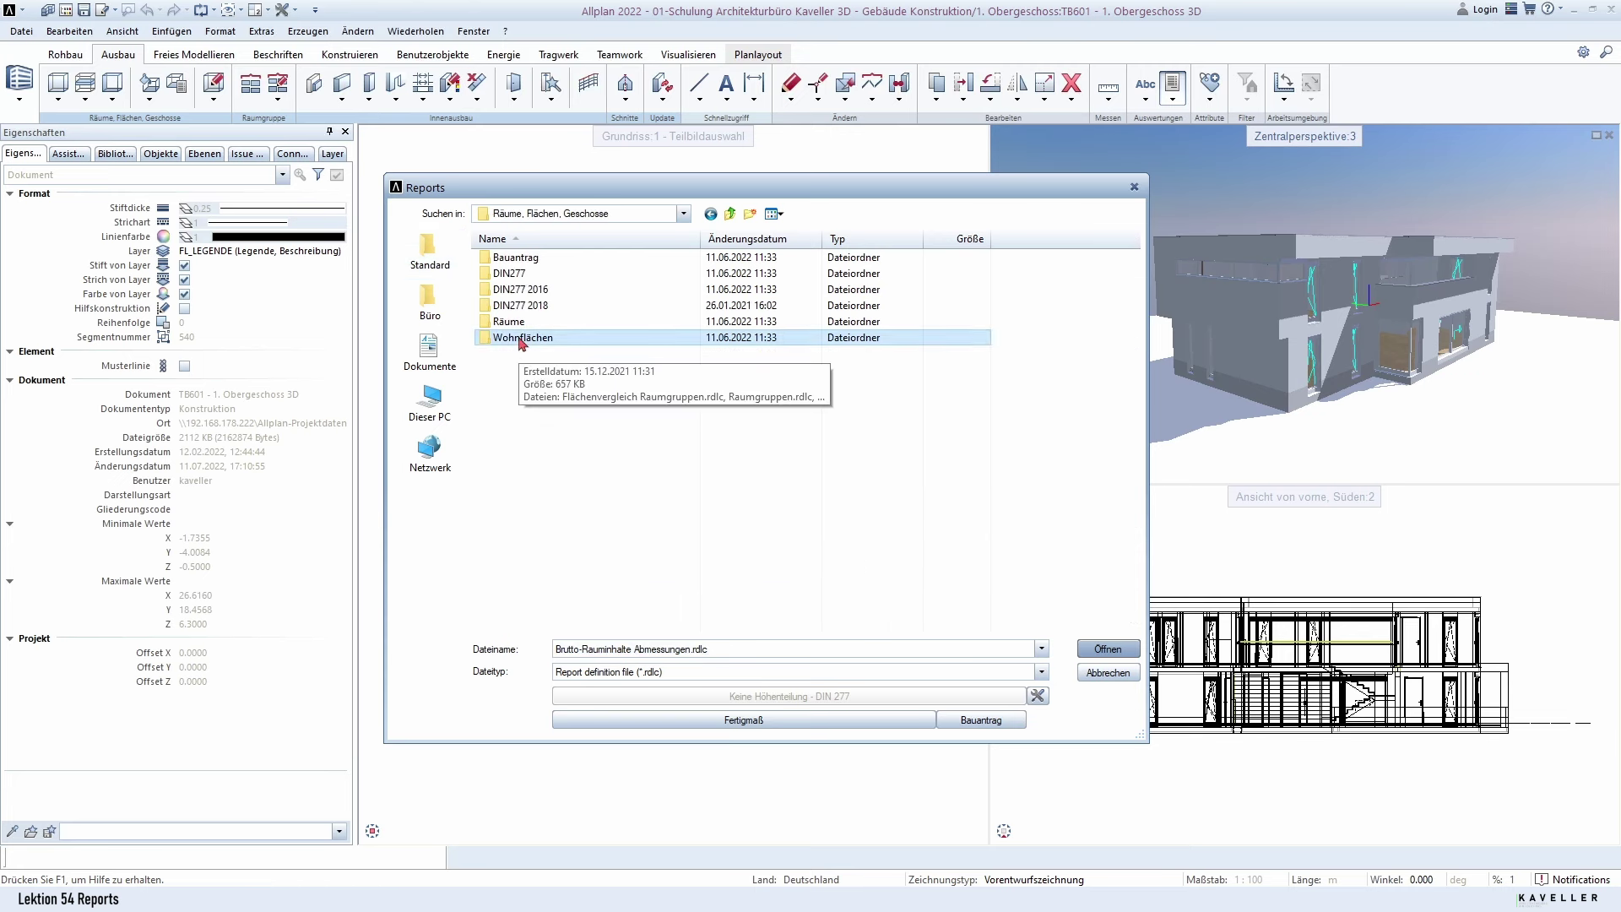
Step: In the Wohnflächen folder, open Wohn- und Zubehörflächen (mit Abmessungen).rdlc
double_click(521, 339)
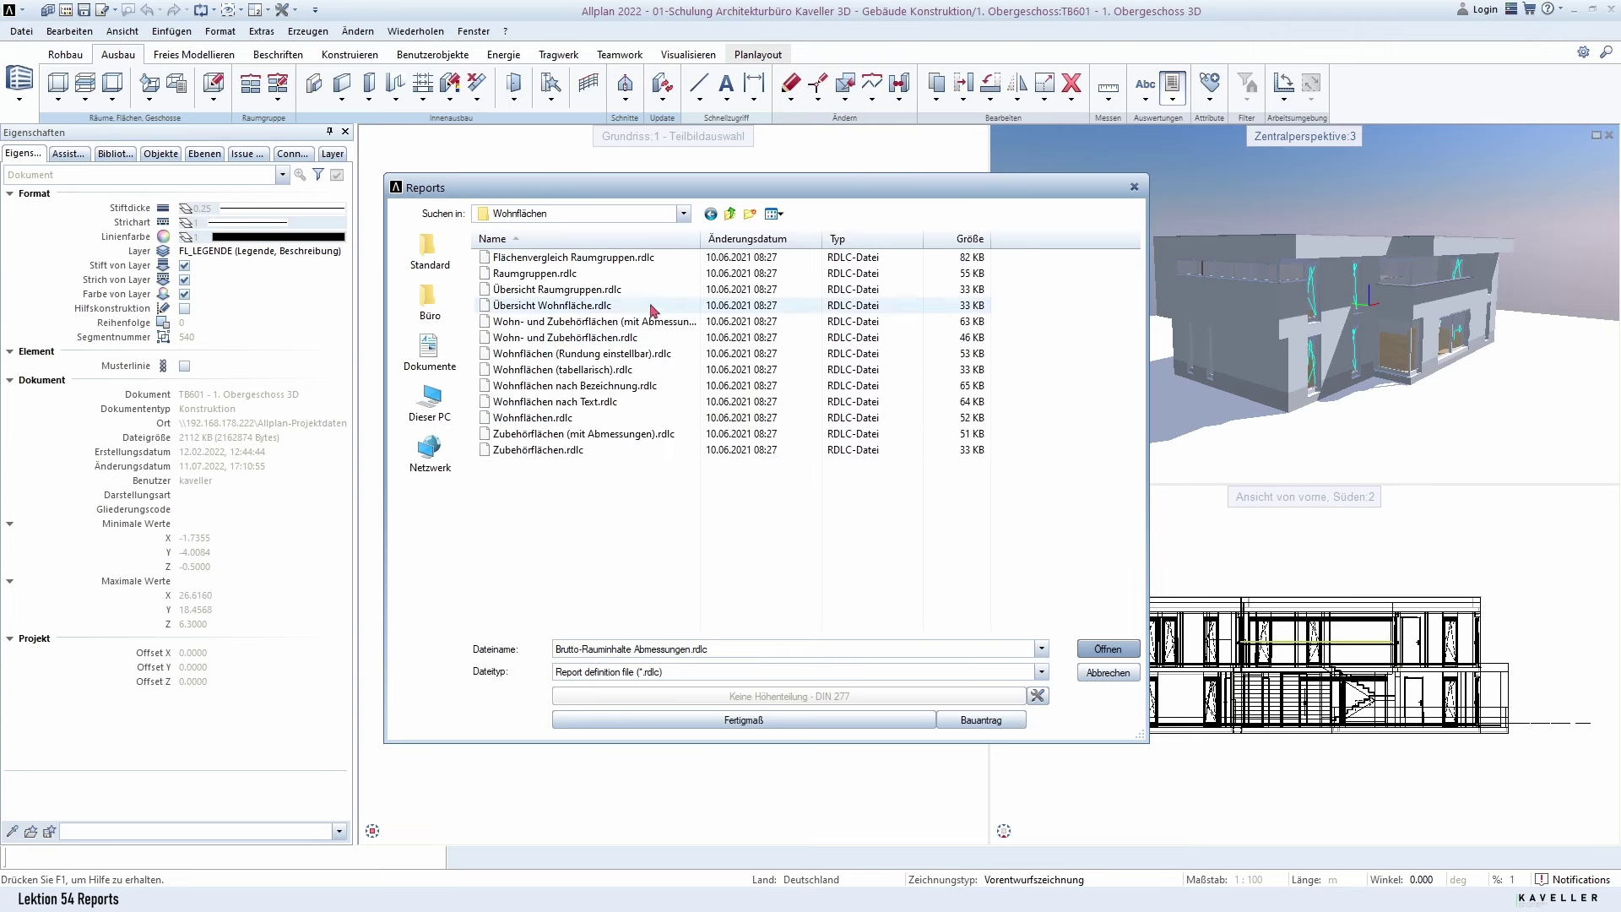
left_click(583, 304)
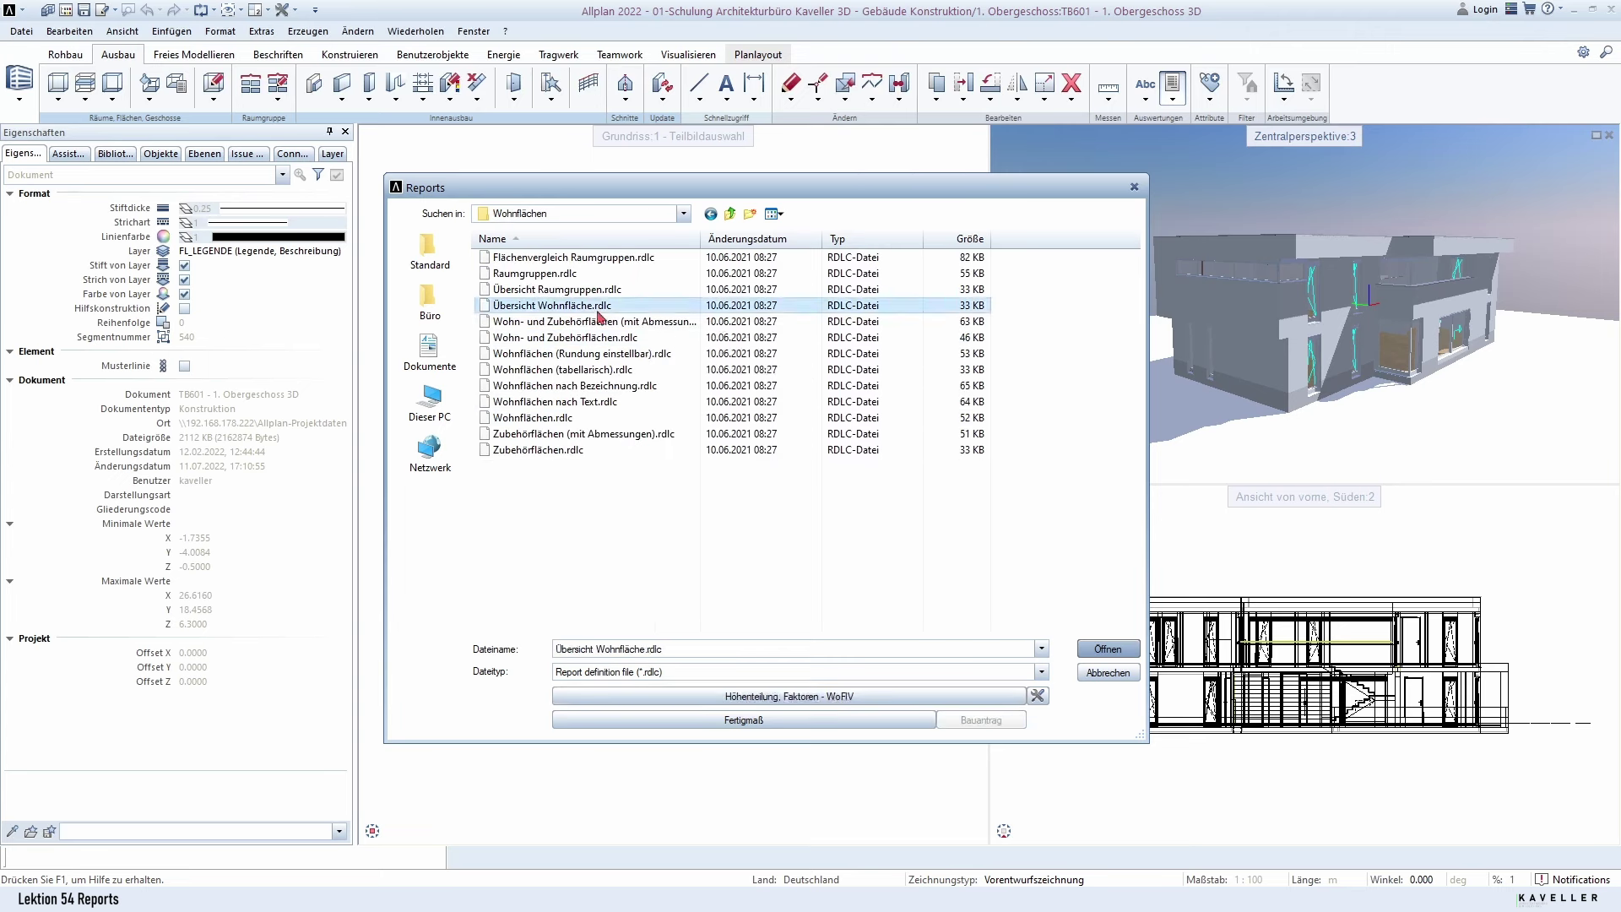
left_click(570, 322)
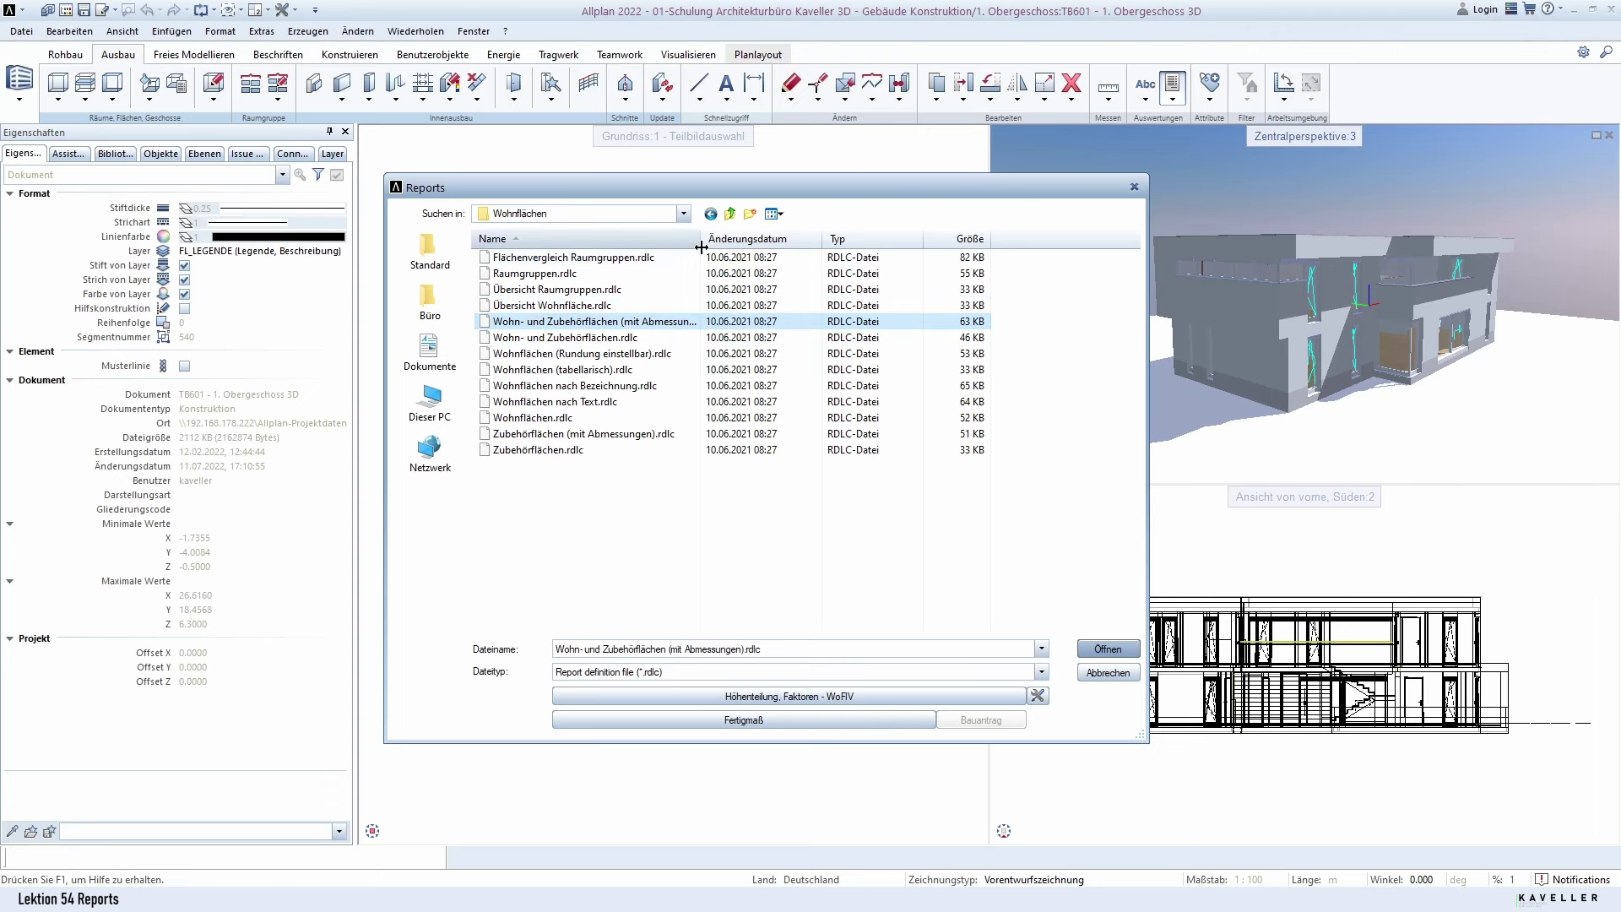
left_click_drag(702, 239, 781, 241)
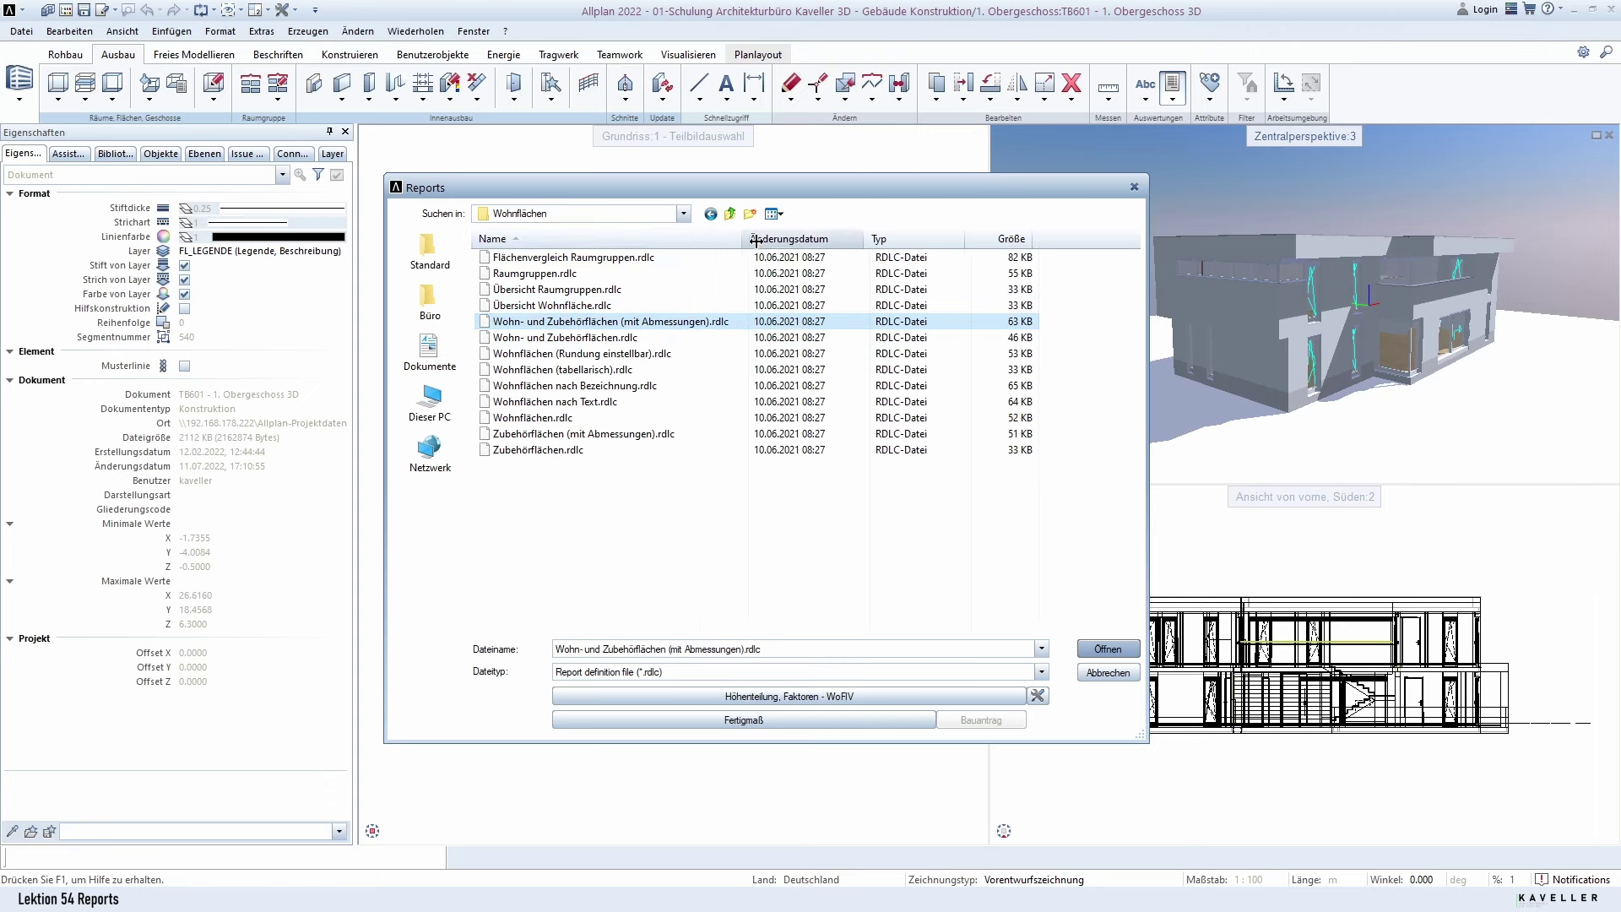
left_click(629, 338)
left_click(635, 323)
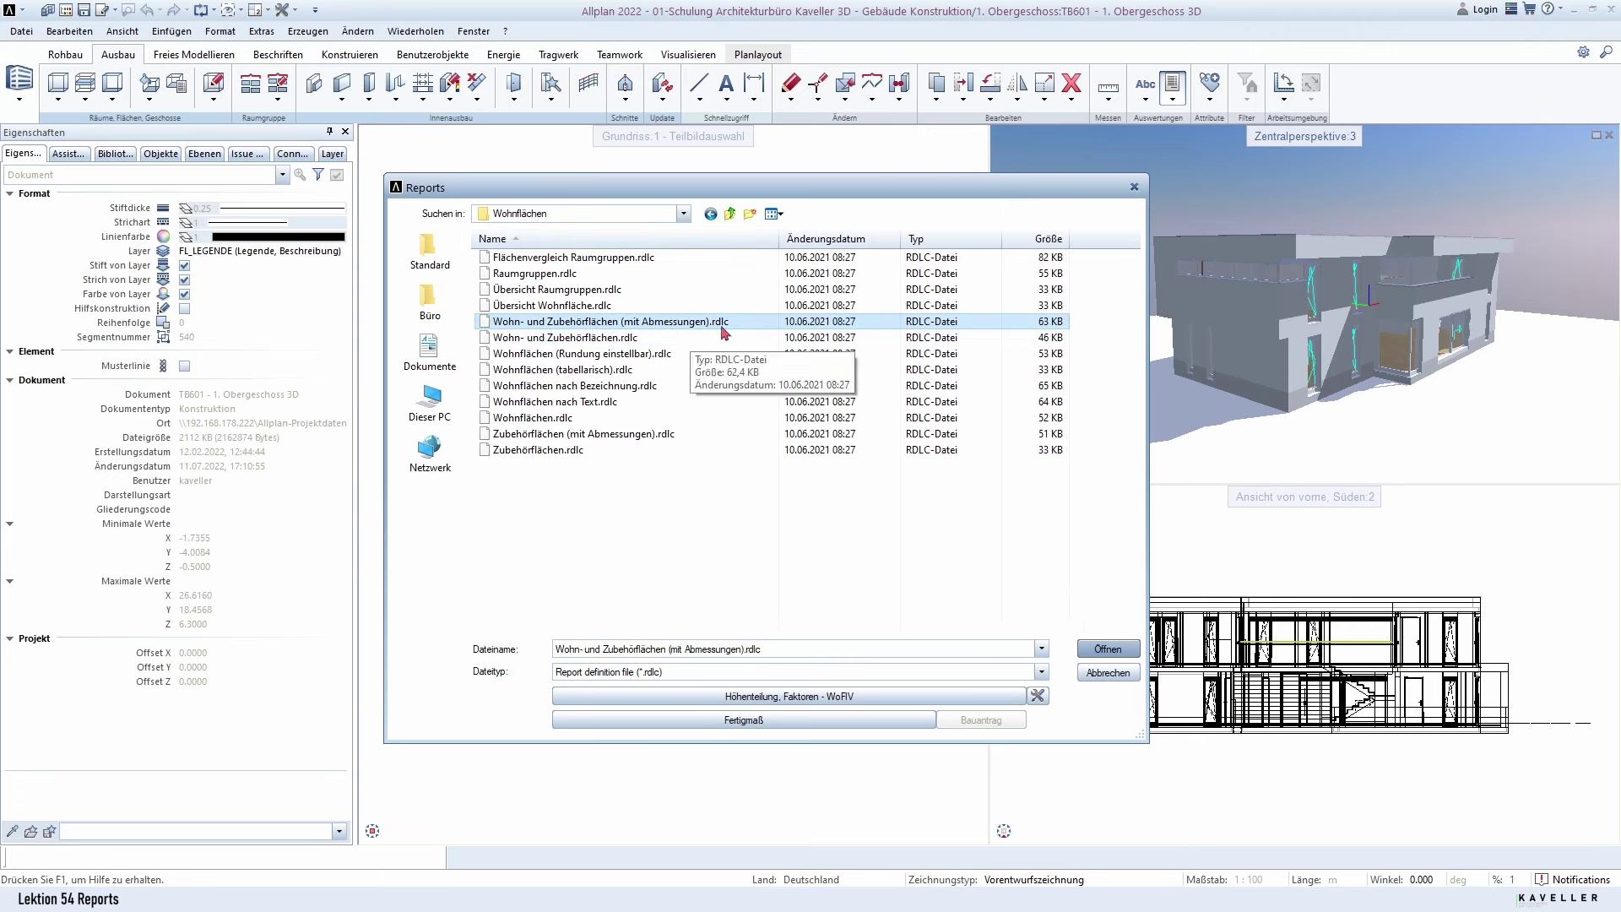
left_click(1105, 650)
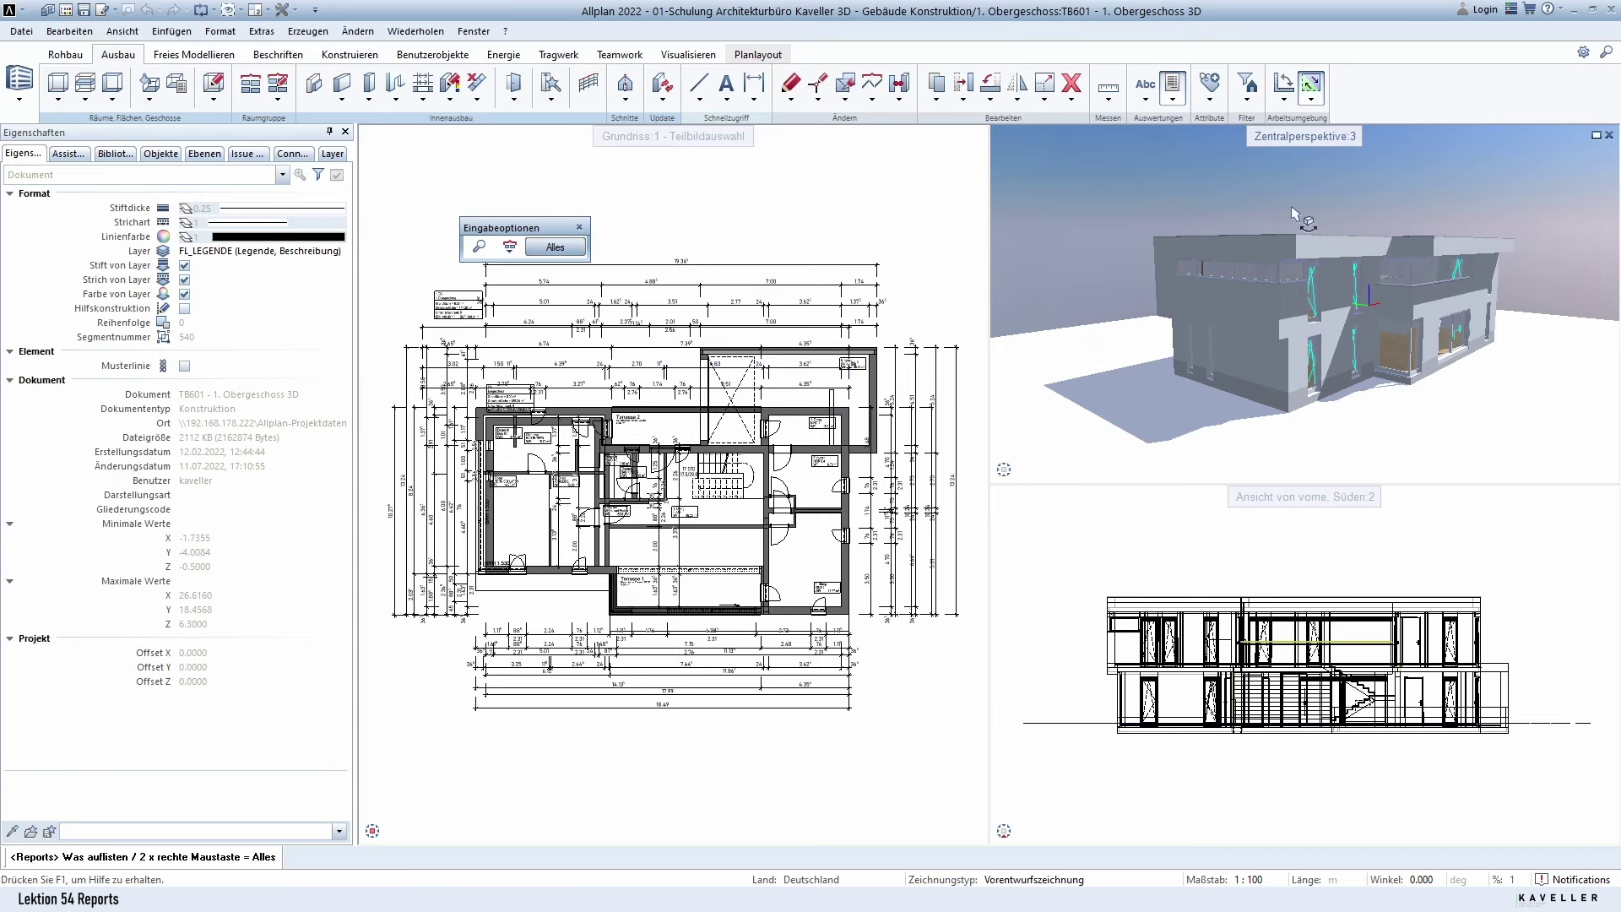
Step: Run the report for all elements and scroll pages 1–3 to the 280,089 m² Gesamtsumme
left_click(555, 247)
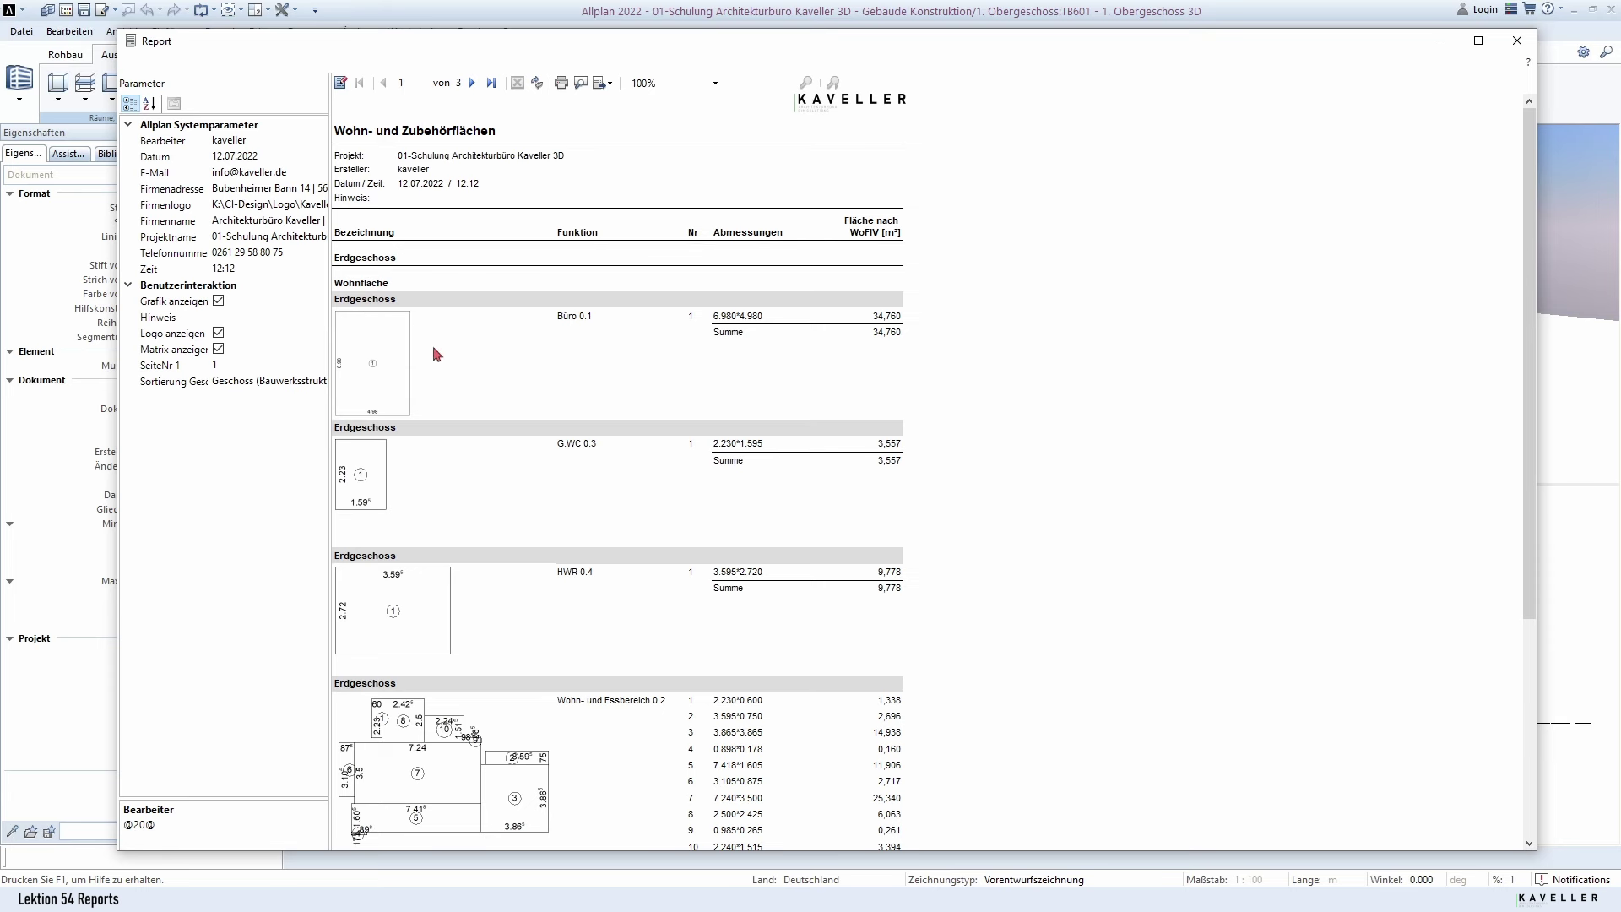
scroll(448, 358, "down", 1)
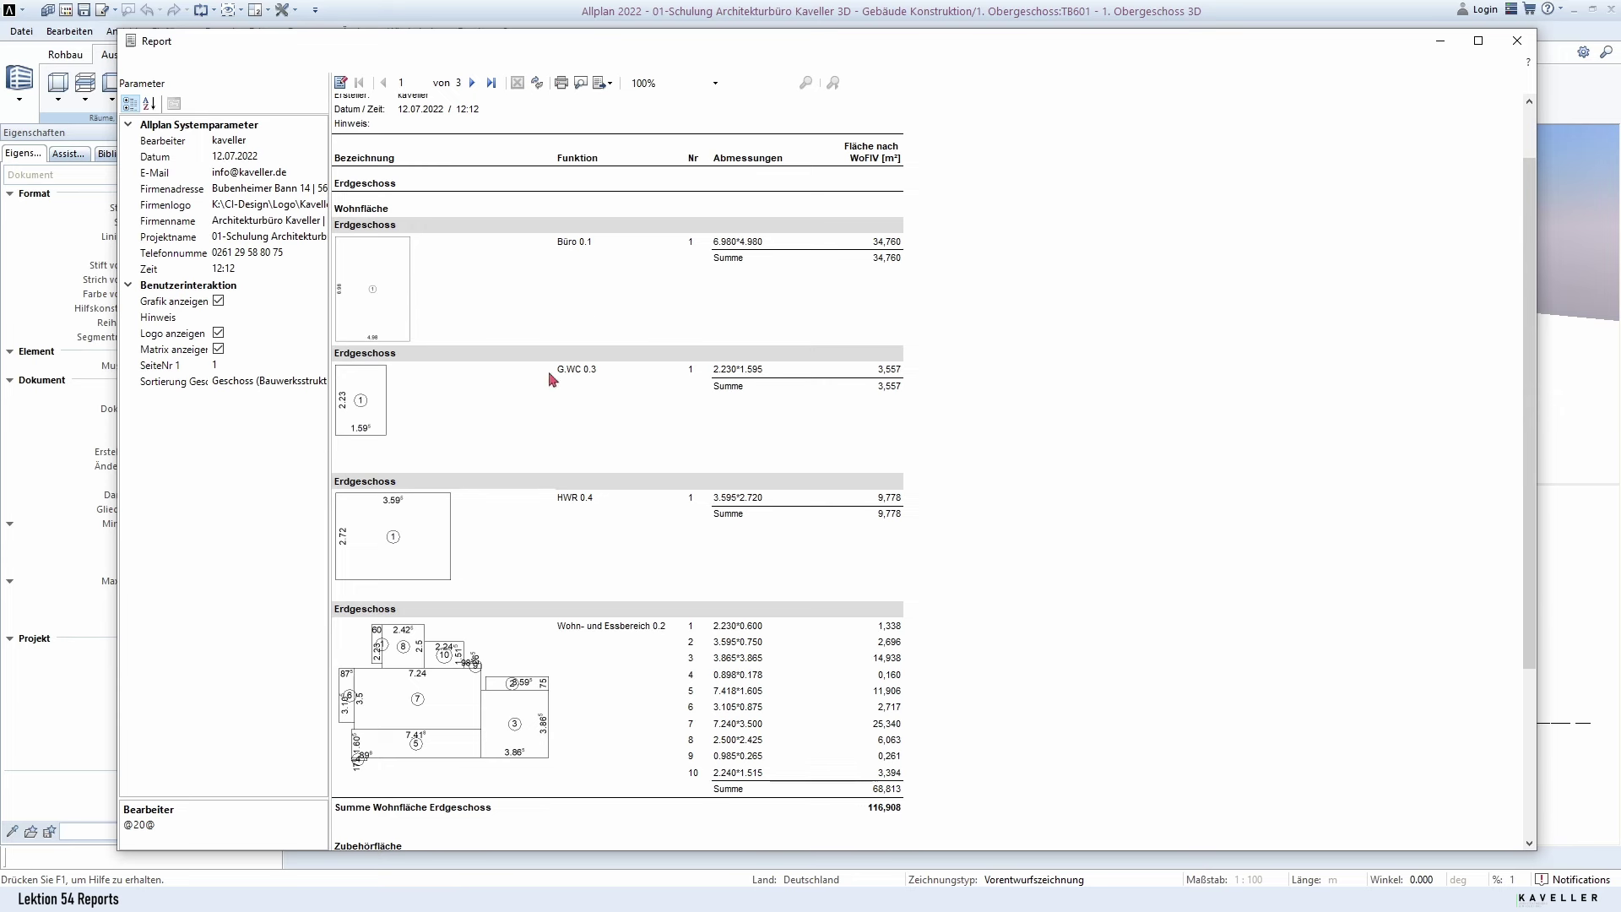
scroll(591, 480, "down", 2)
scroll(592, 530, "down", 1)
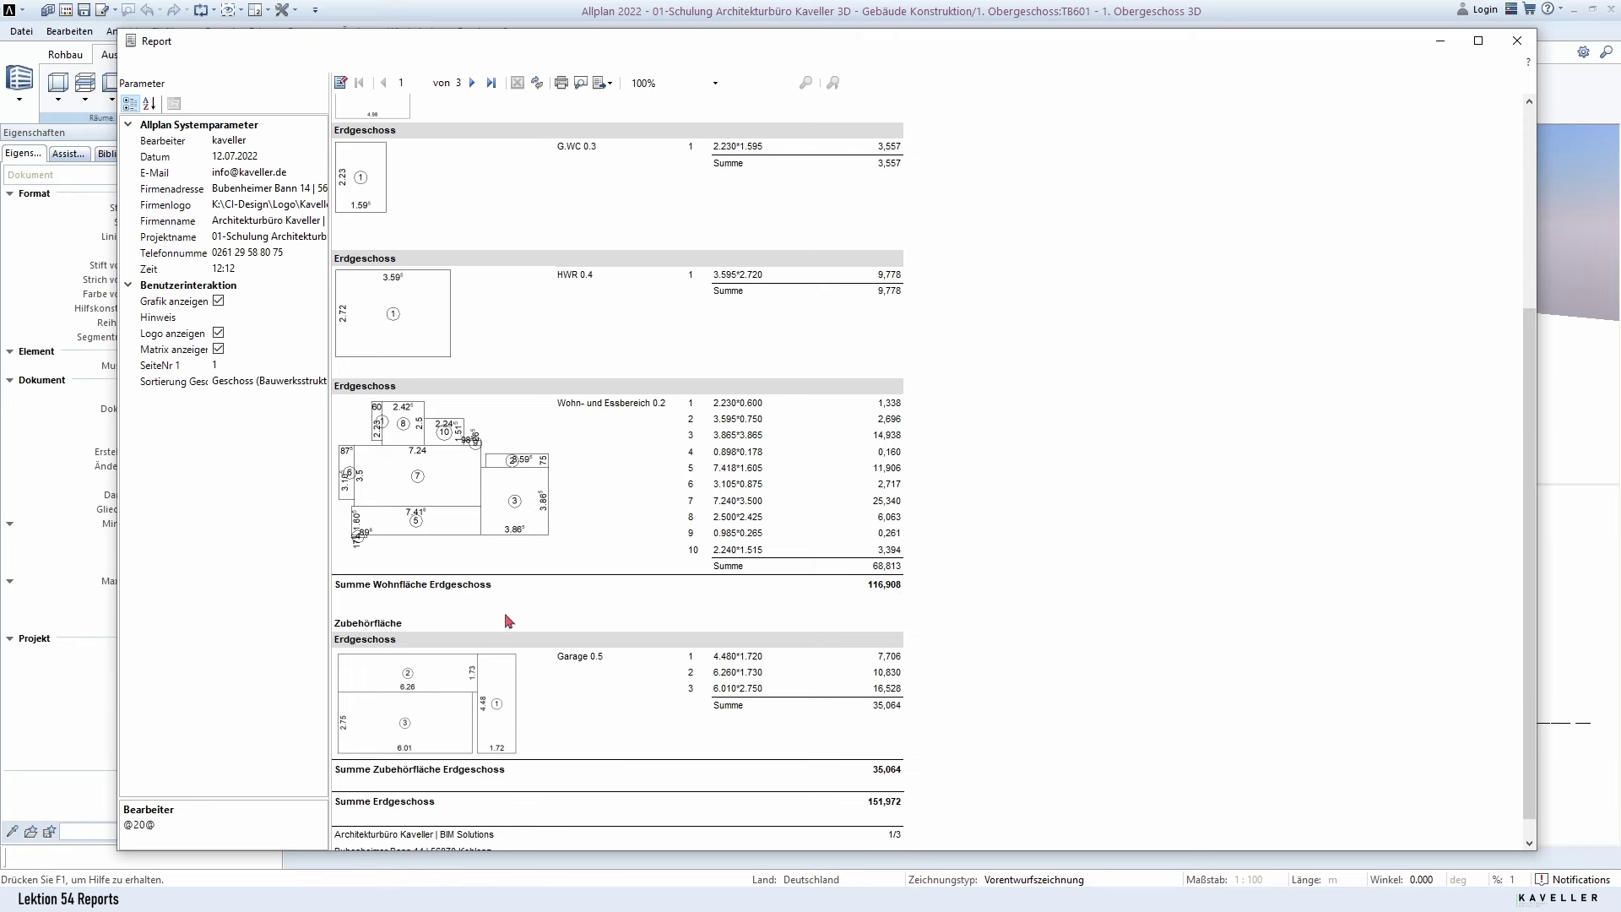
scroll(511, 624, "down", 1)
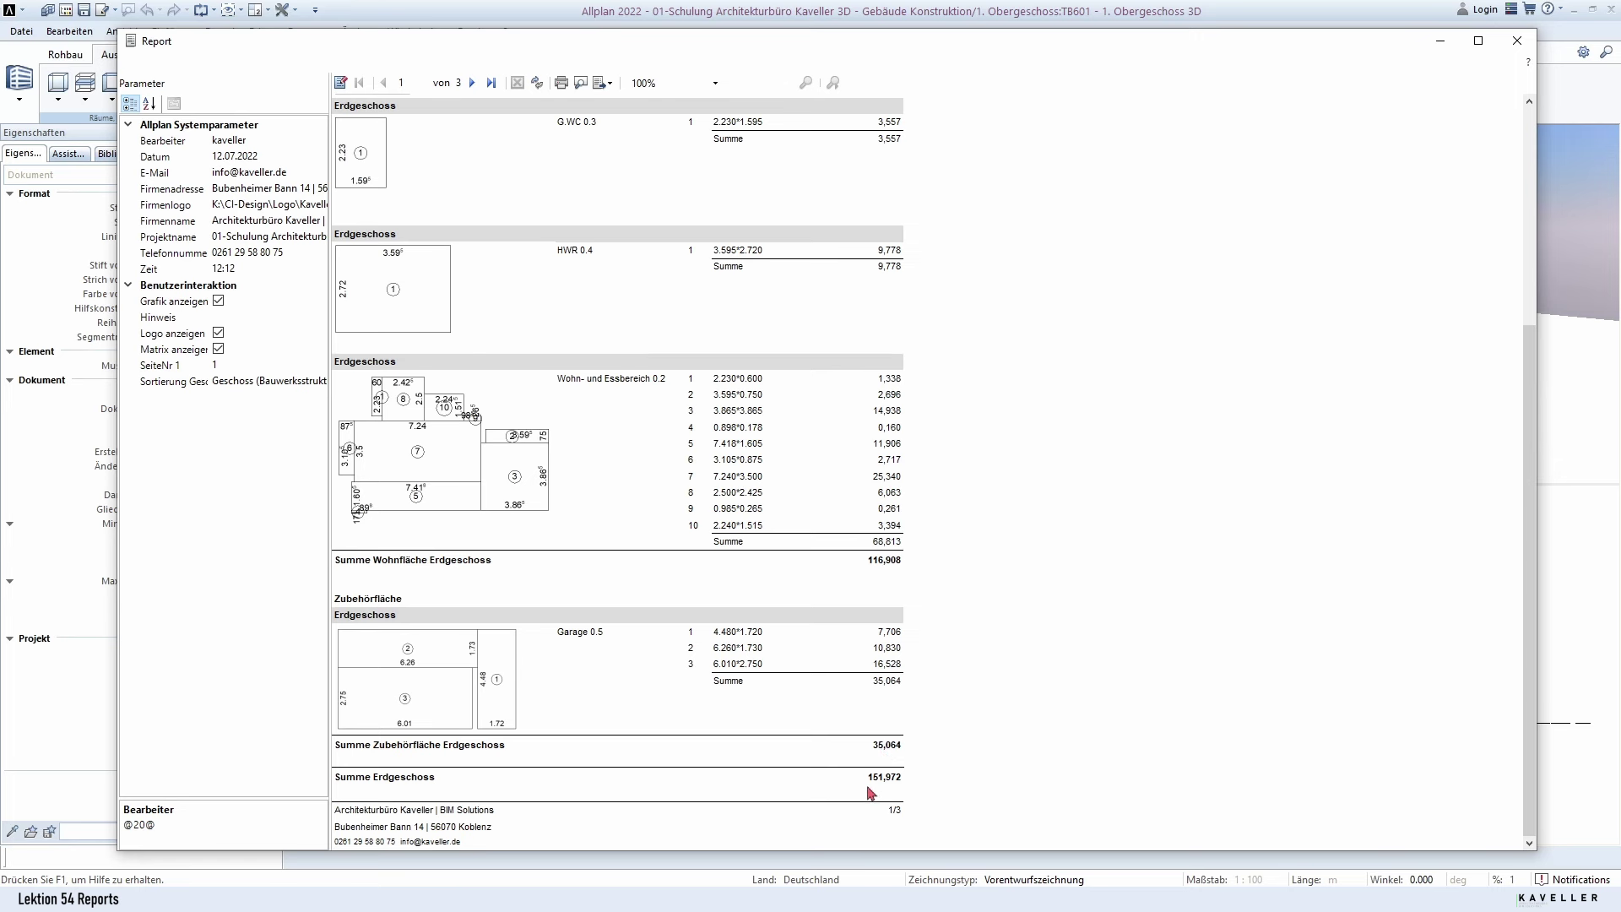
scroll(675, 498, "down", 2)
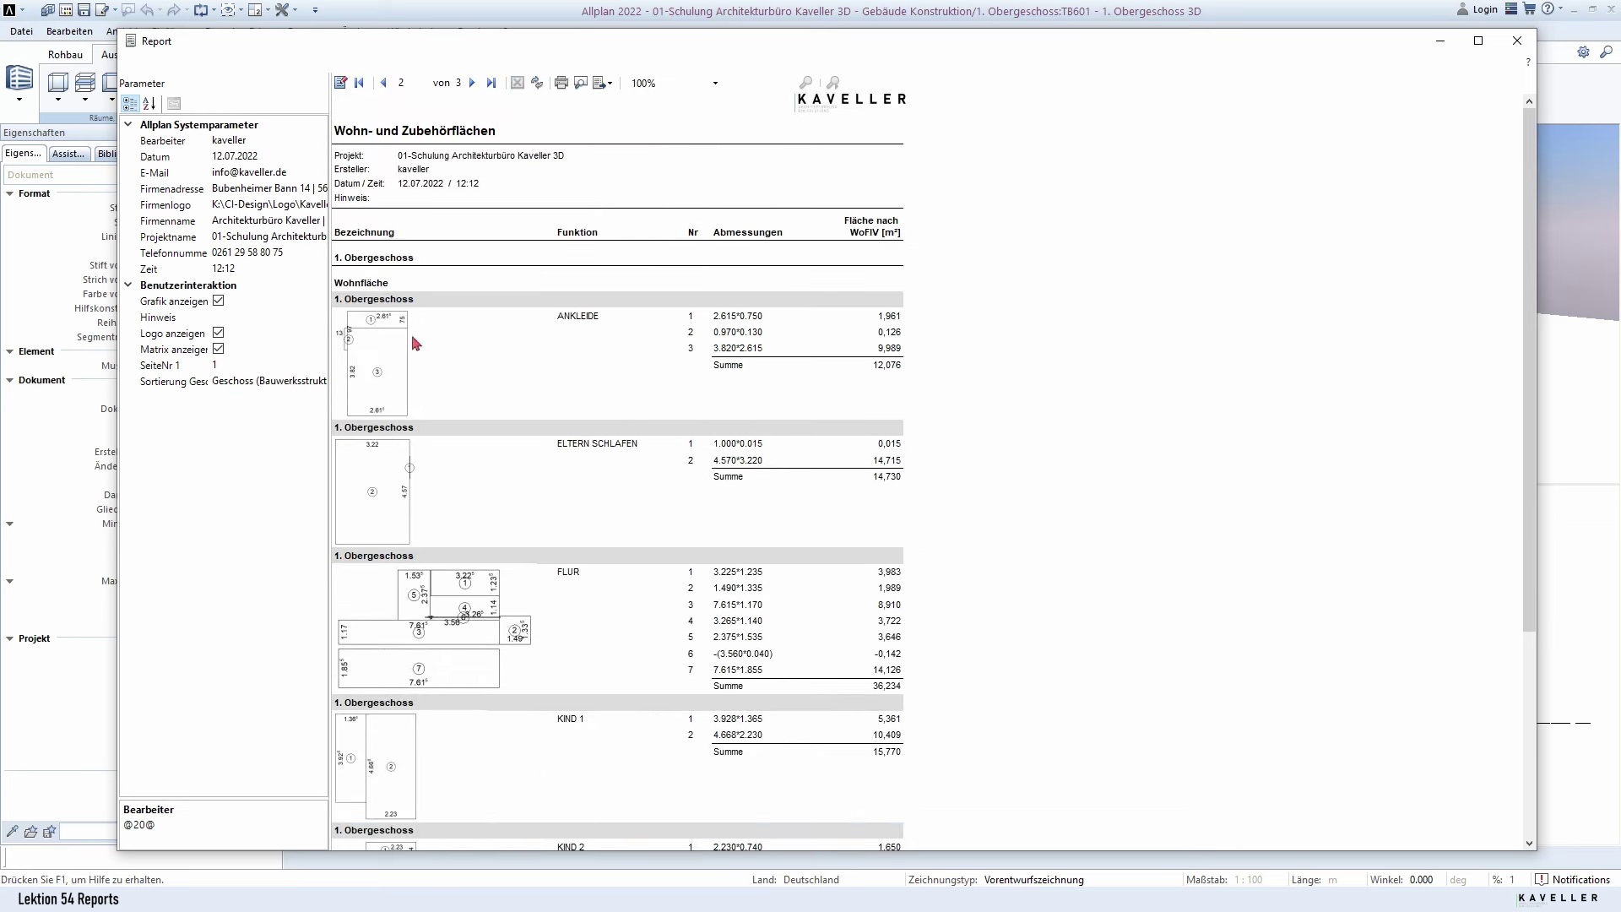
scroll(503, 469, "down", 5)
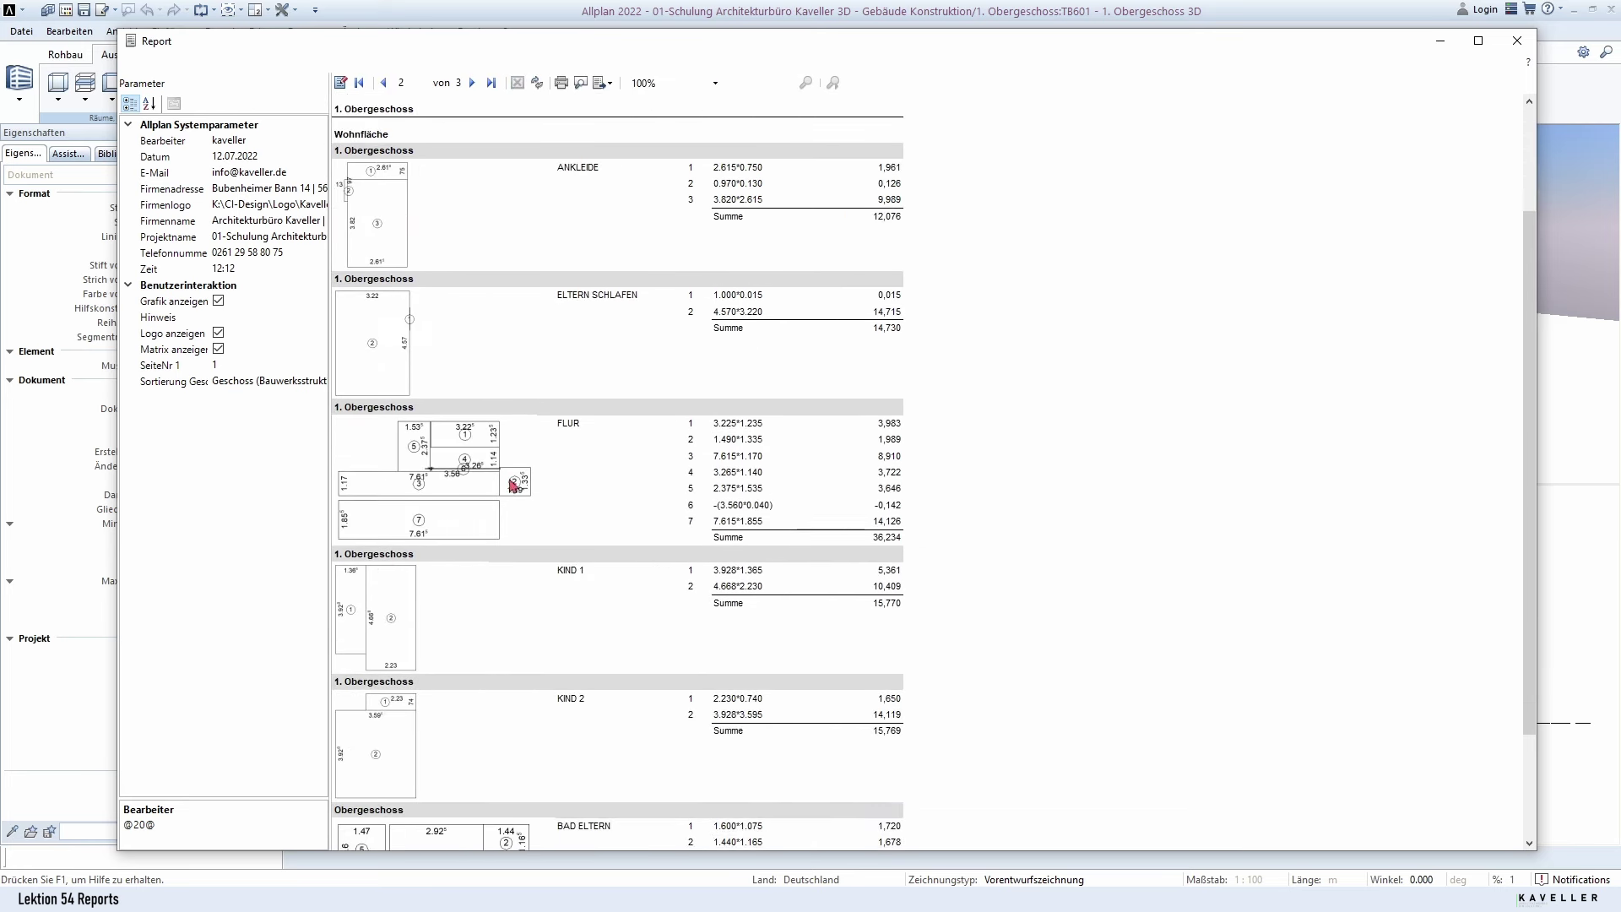
scroll(809, 816, "down", 2)
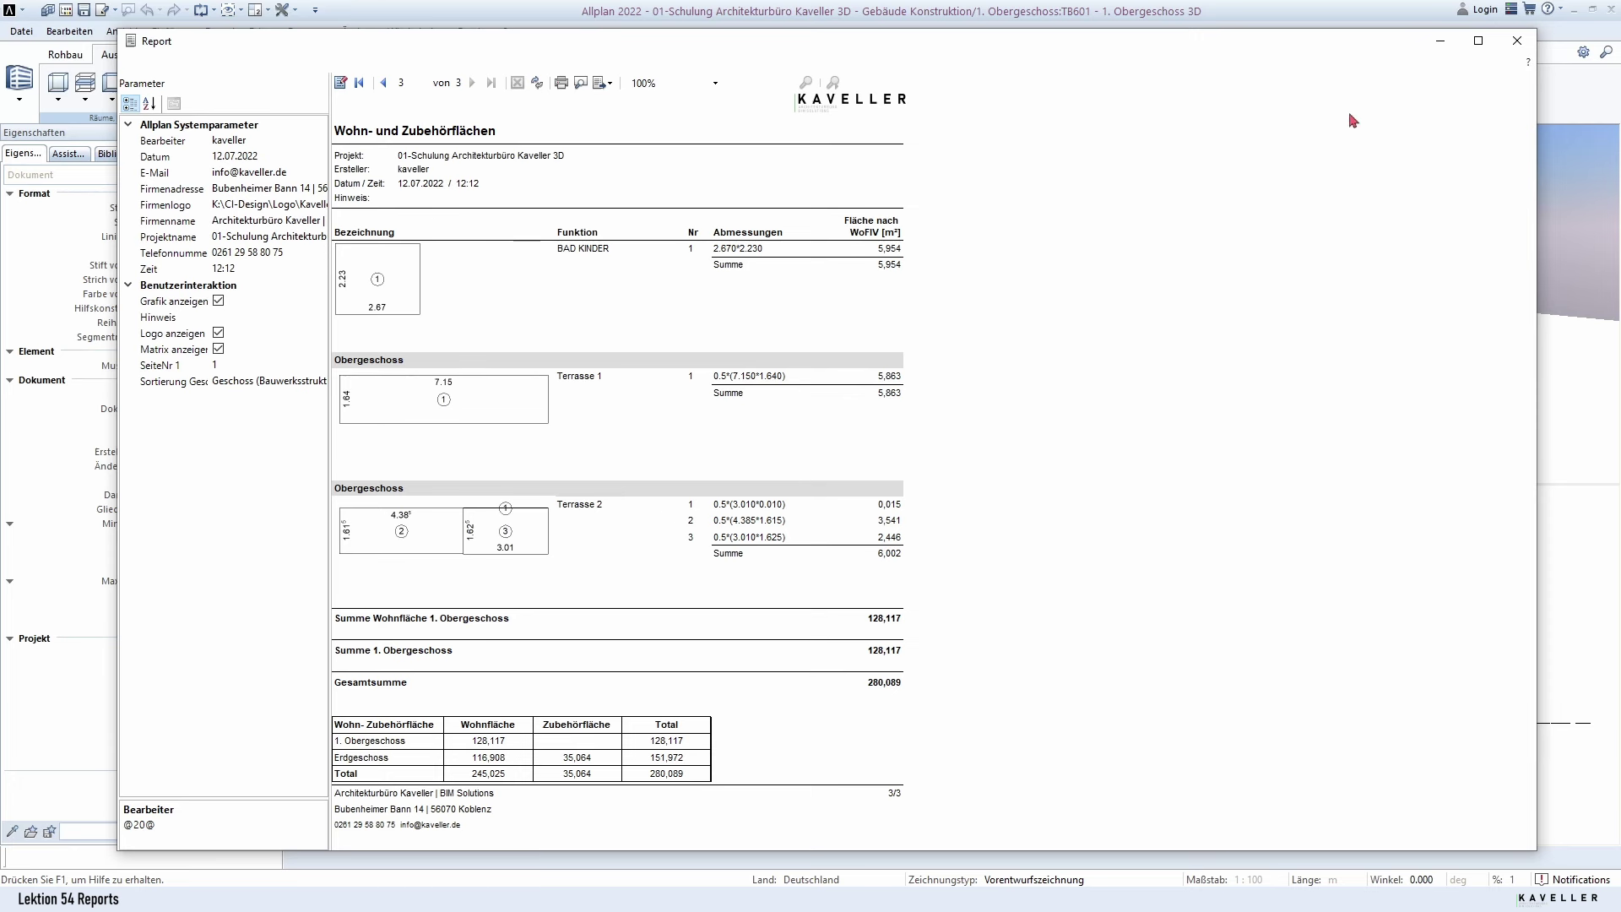
Step: Generate Übersicht Wohnfläche.rdlc for all elements, showing 245,025 m² living area
left_click(1519, 42)
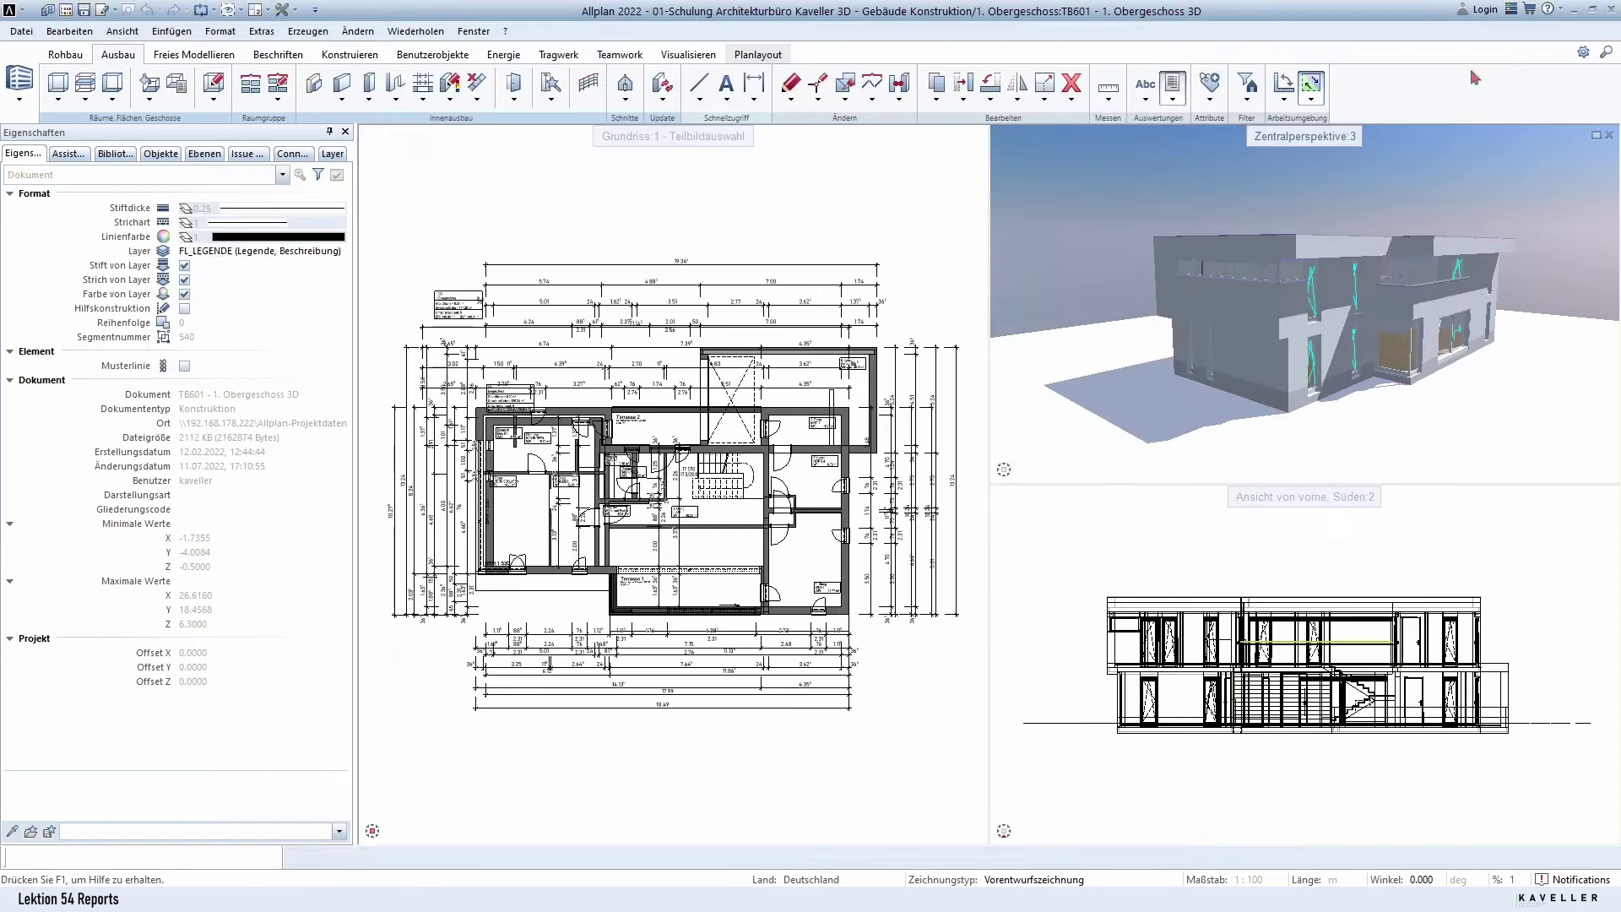
left_click(1177, 91)
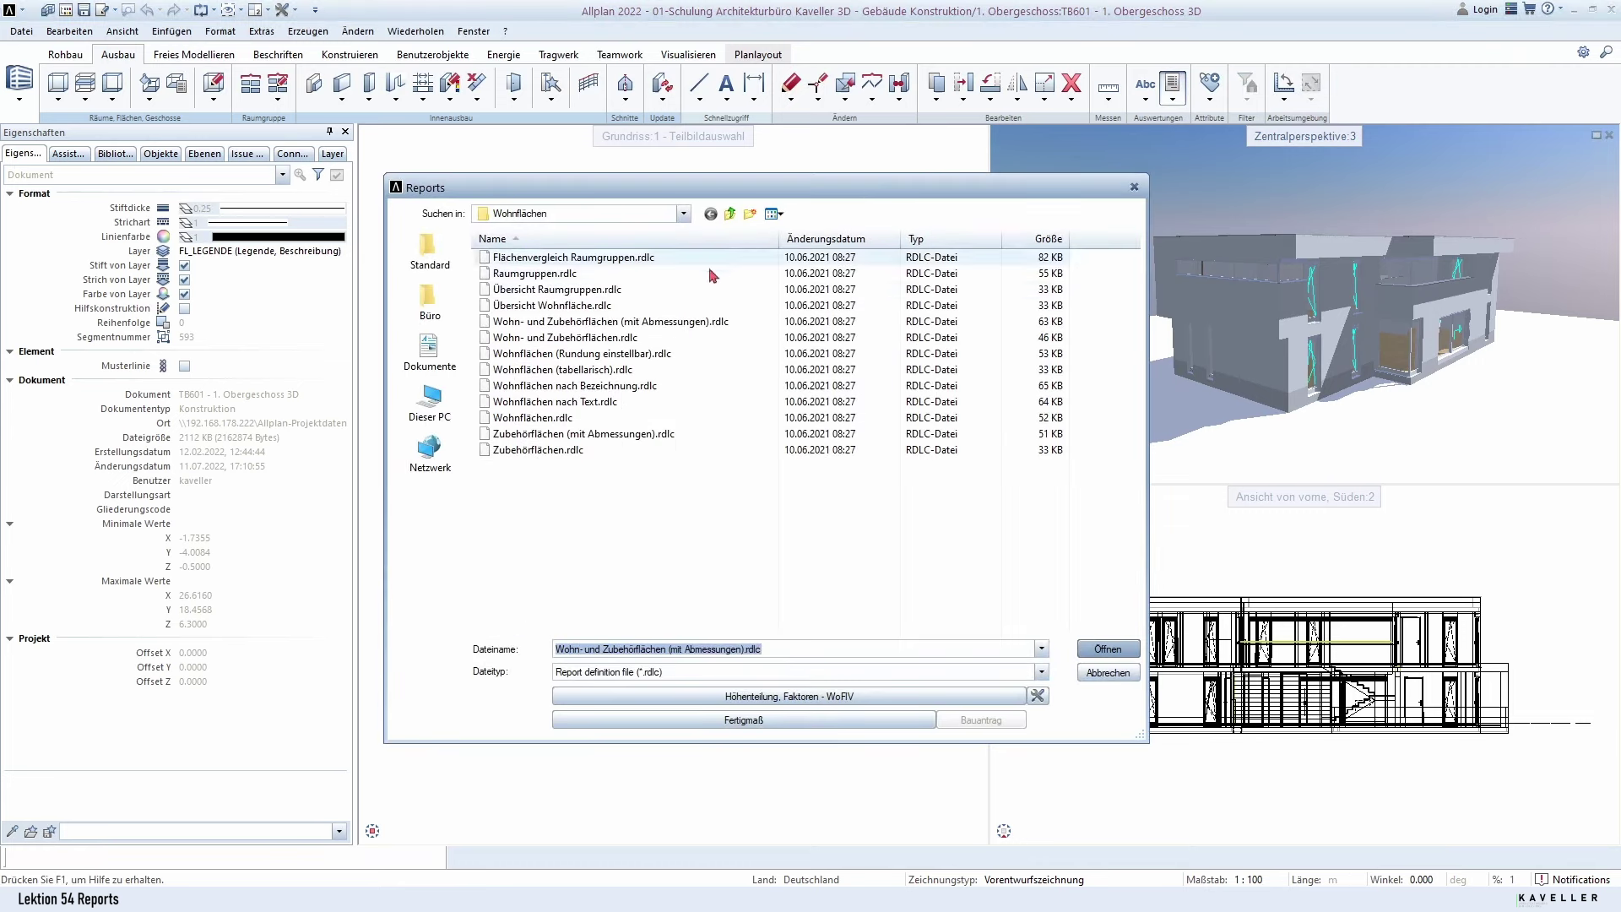
left_click(600, 307)
mouse_move(557, 308)
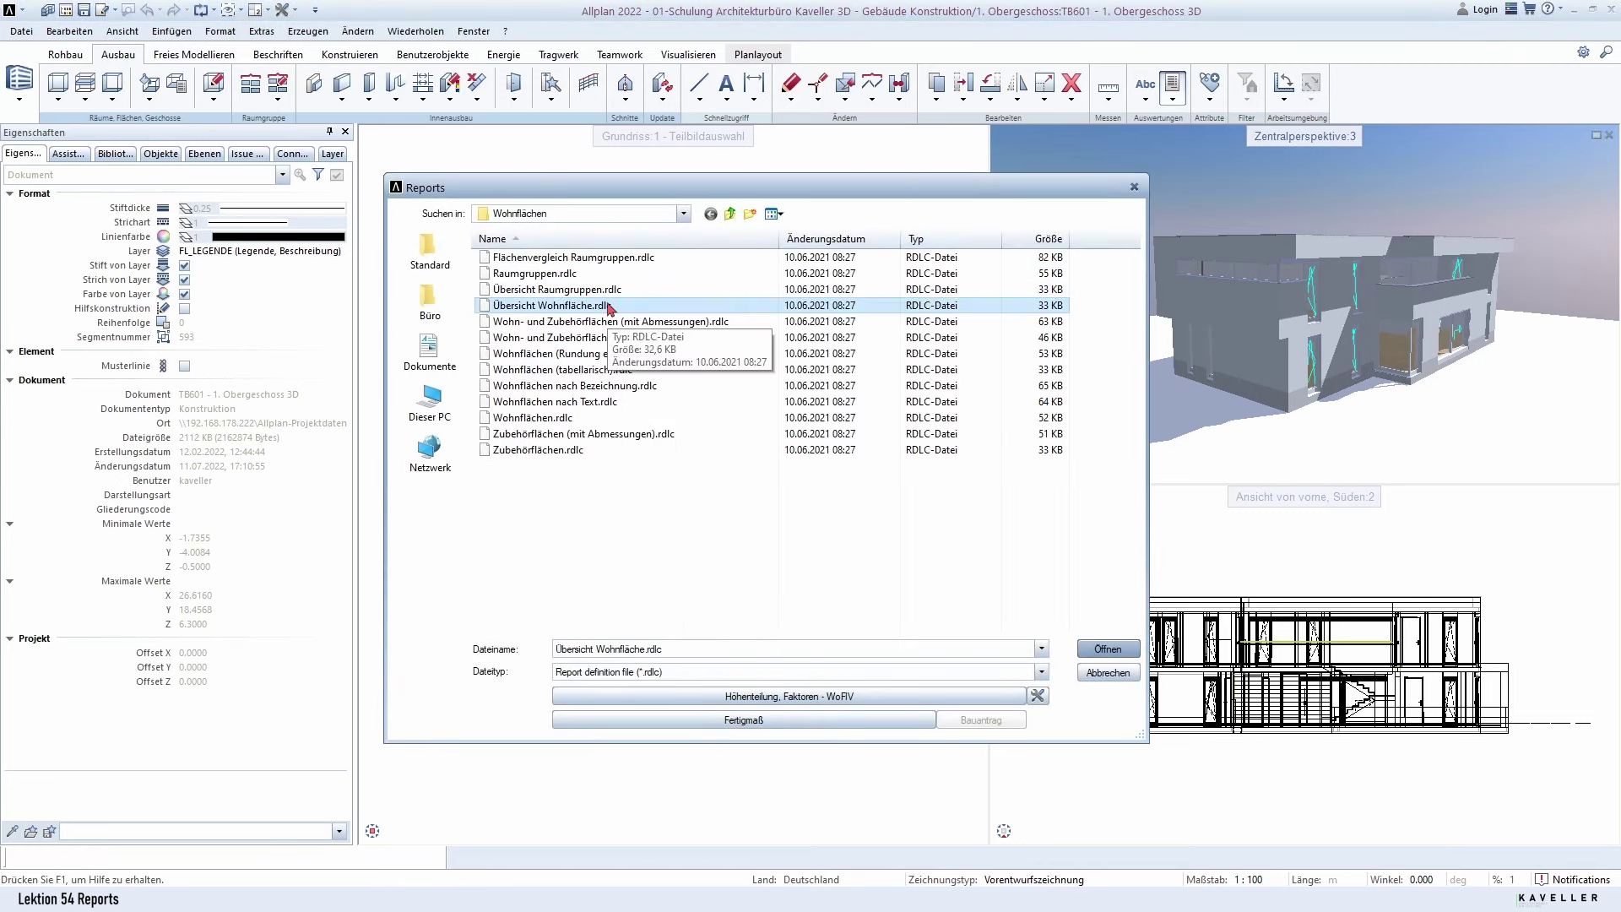
double_click(533, 309)
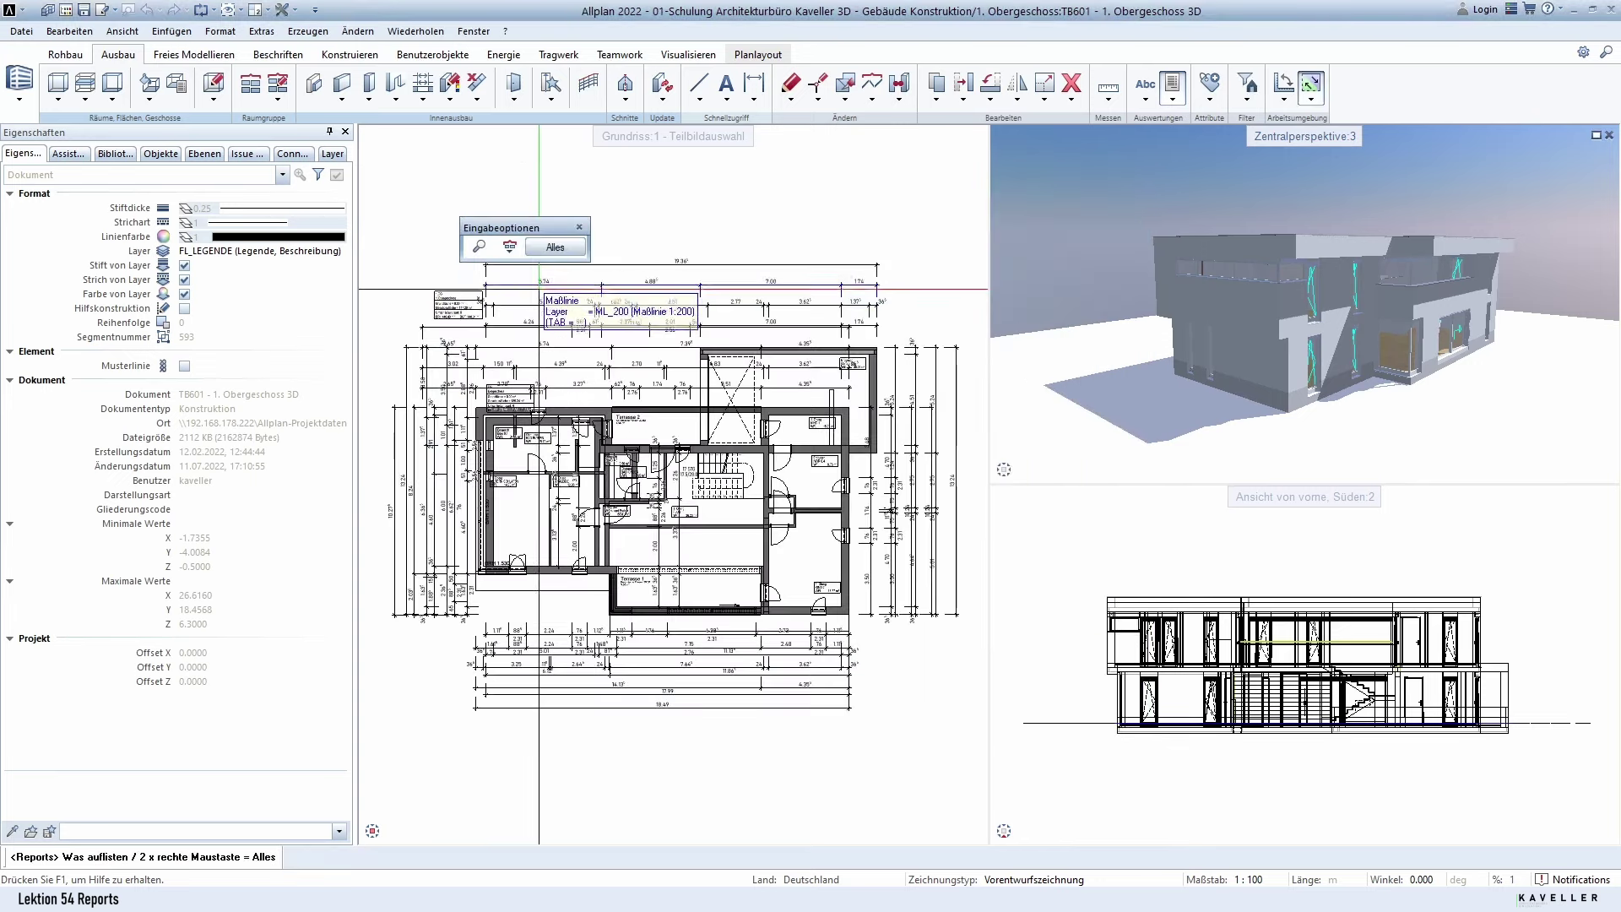
left_click(549, 251)
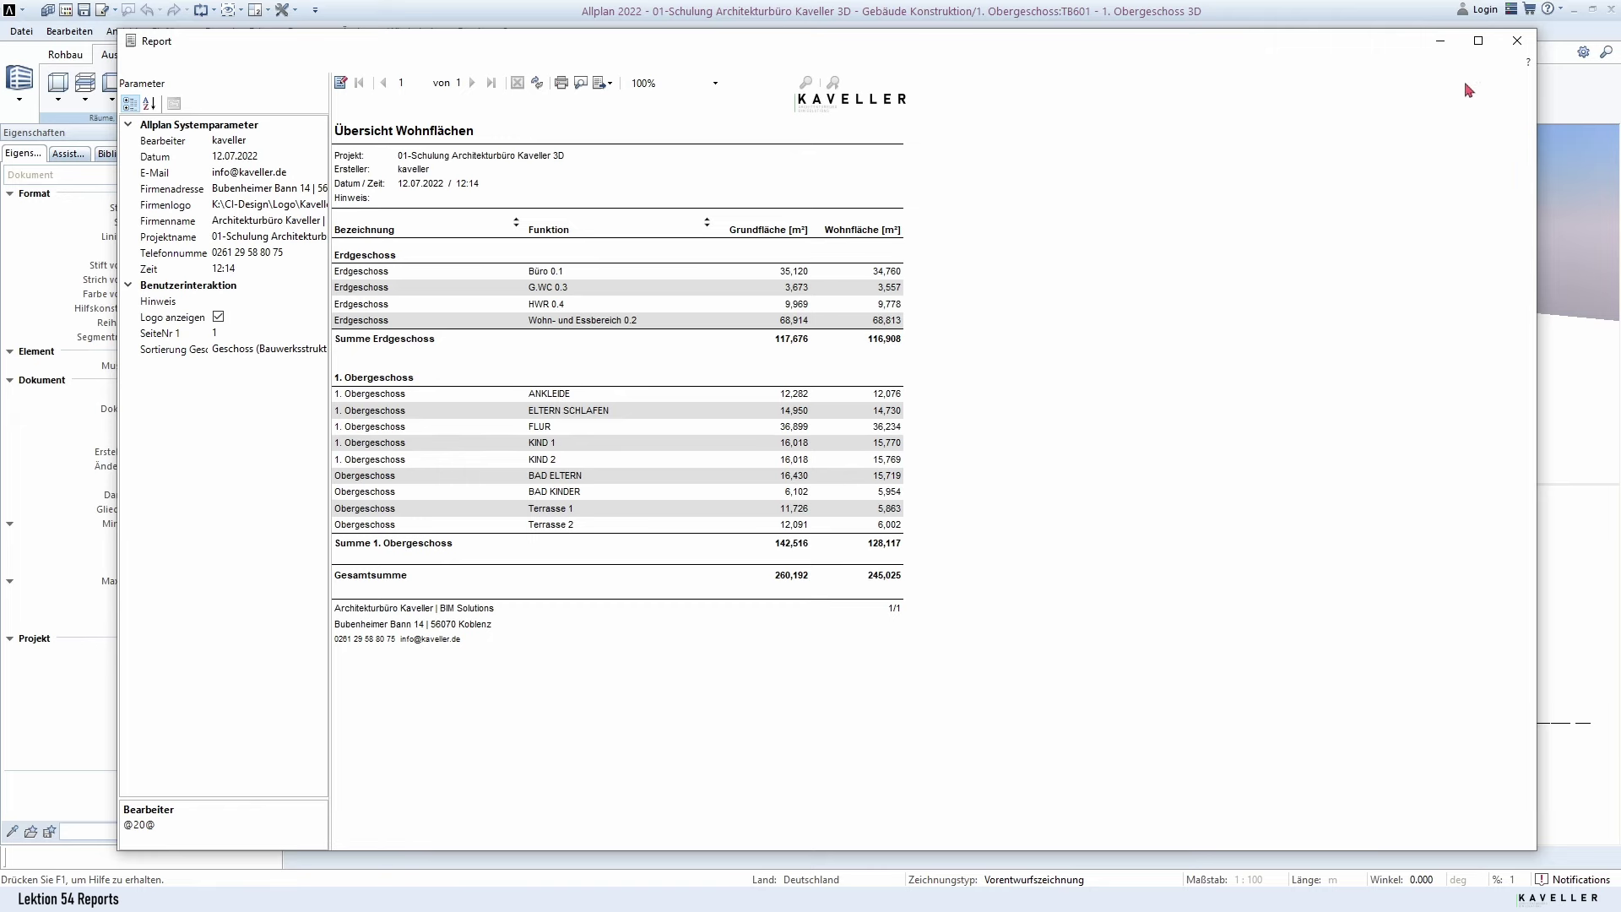
Step: Close the preview and run Wohnflächen (tabellarisch).rdlc from the report definitions
left_click(1518, 41)
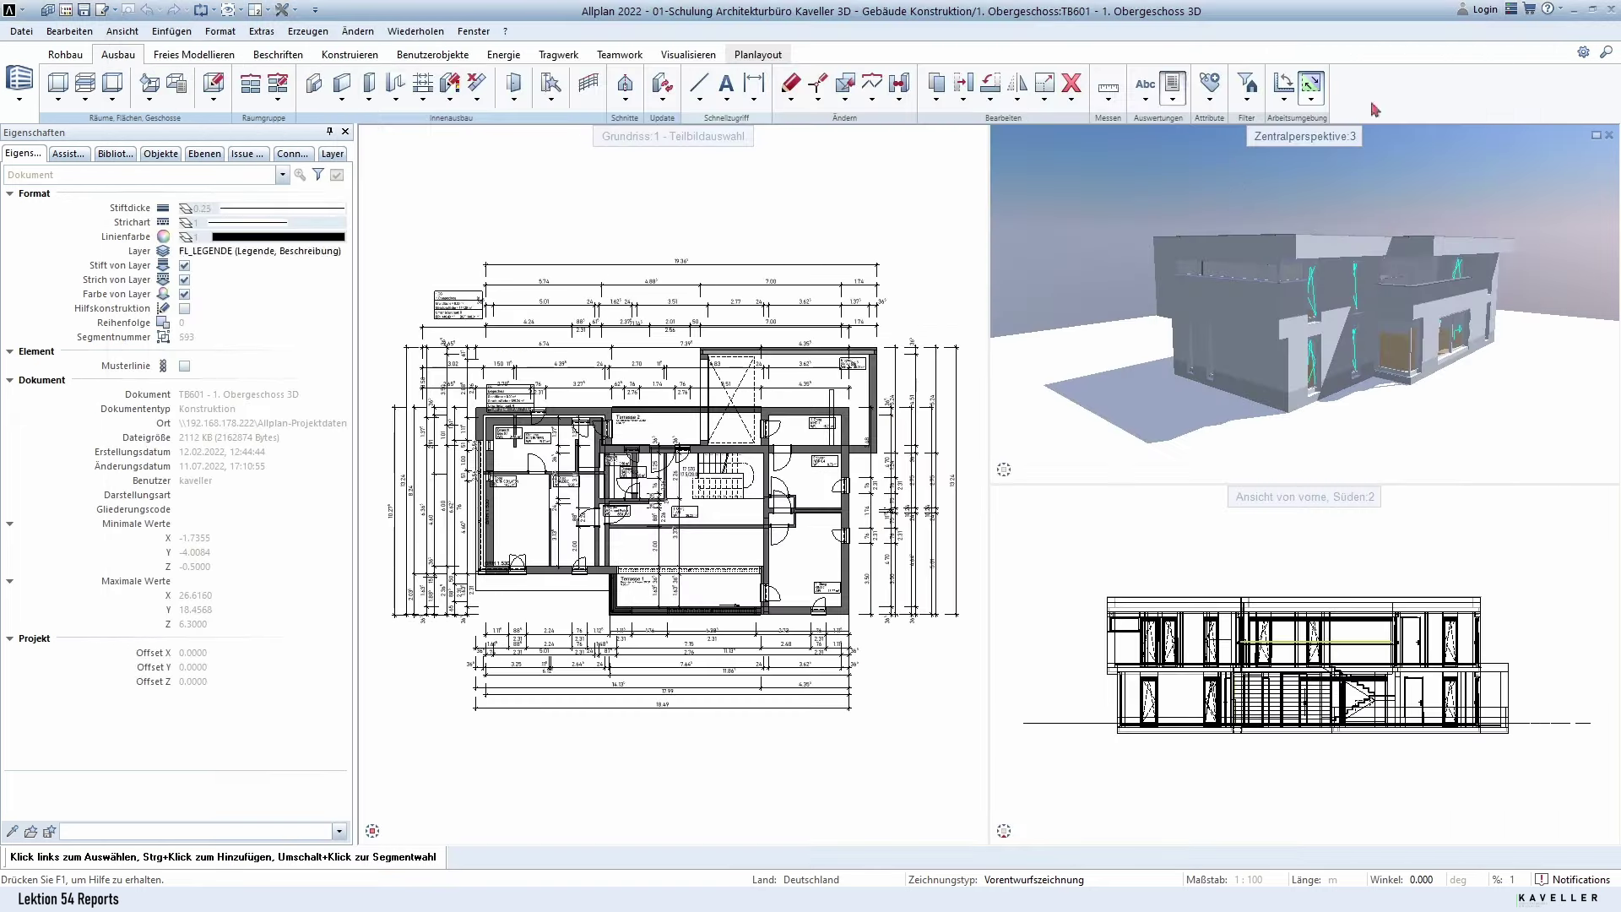
left_click(1174, 88)
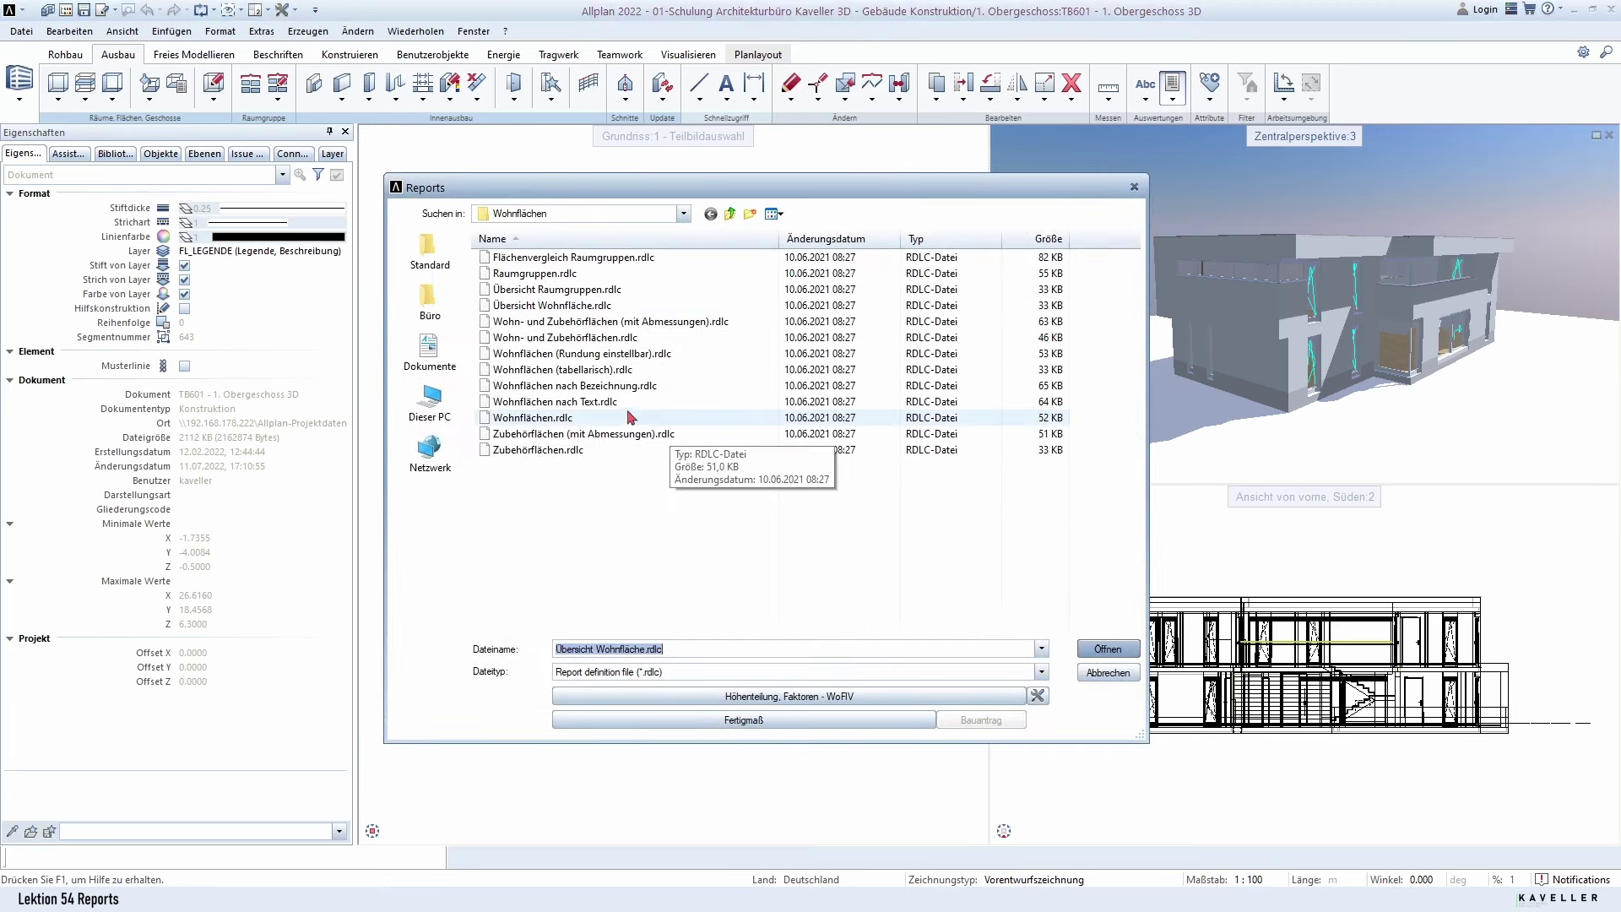
double_click(571, 371)
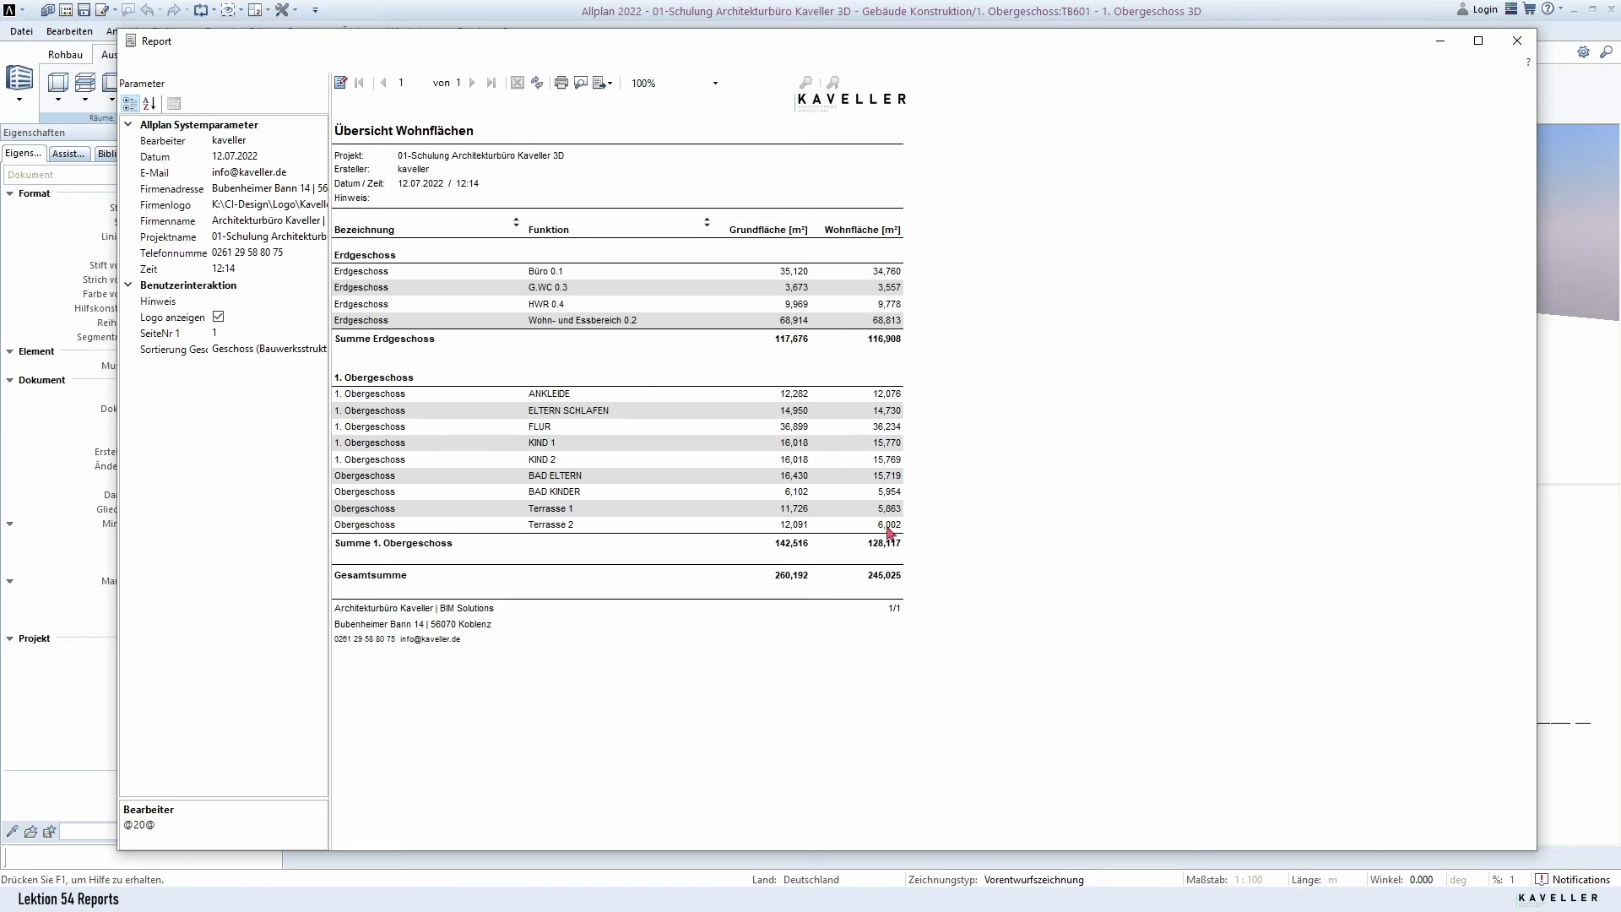
Step: Close the preview and browse the report folders, re-entering Wohnflächen before cancelling
left_click(1518, 40)
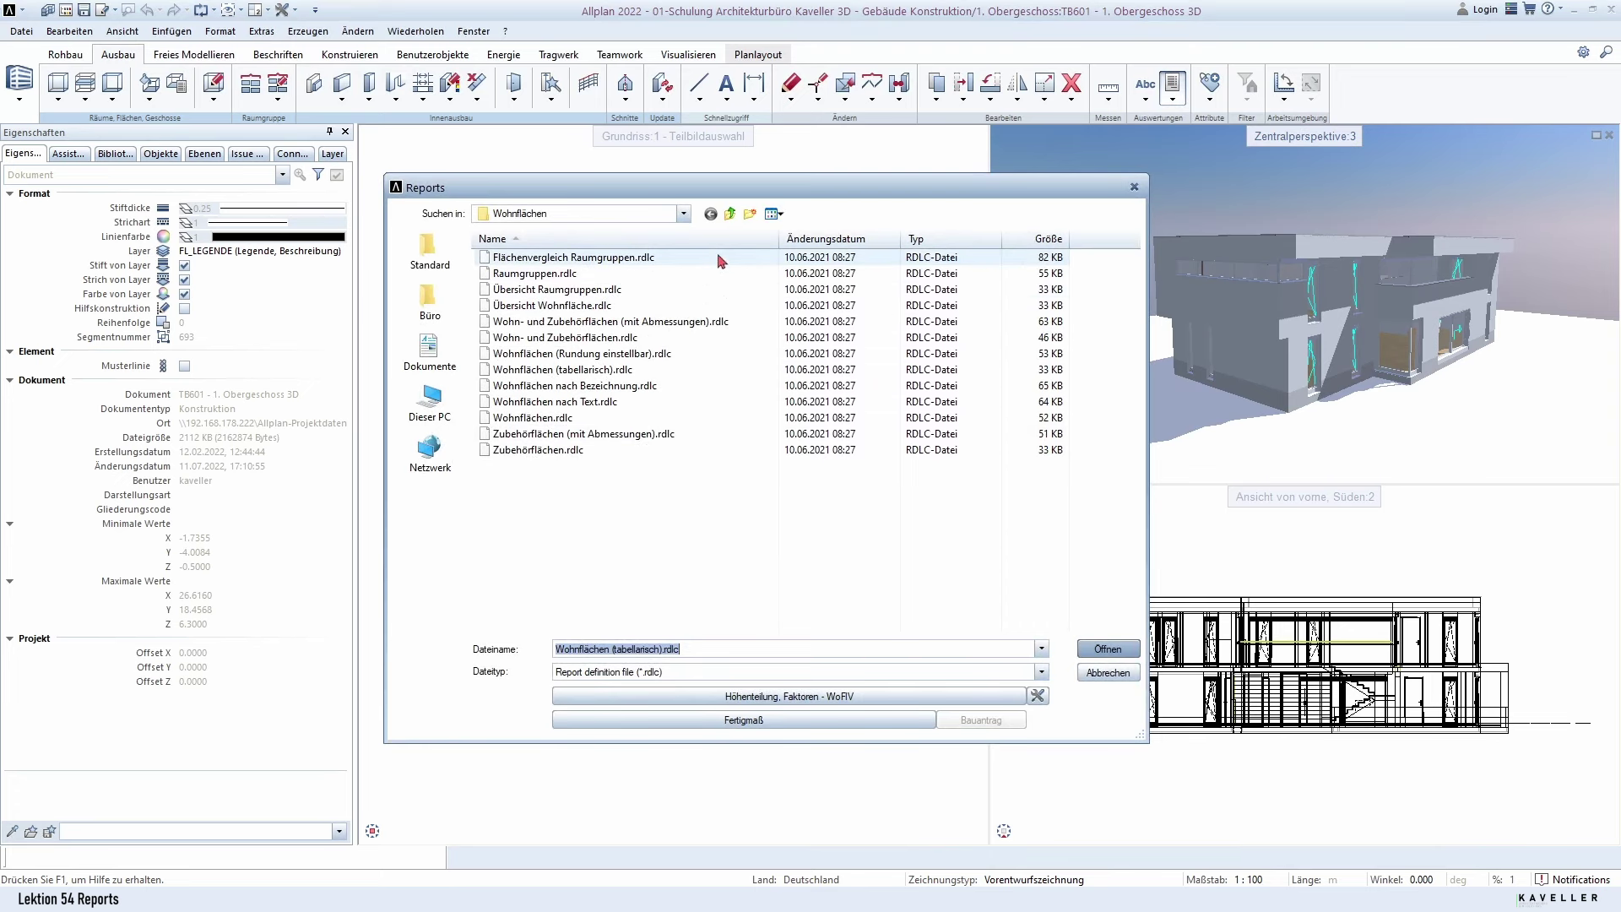
left_click(730, 216)
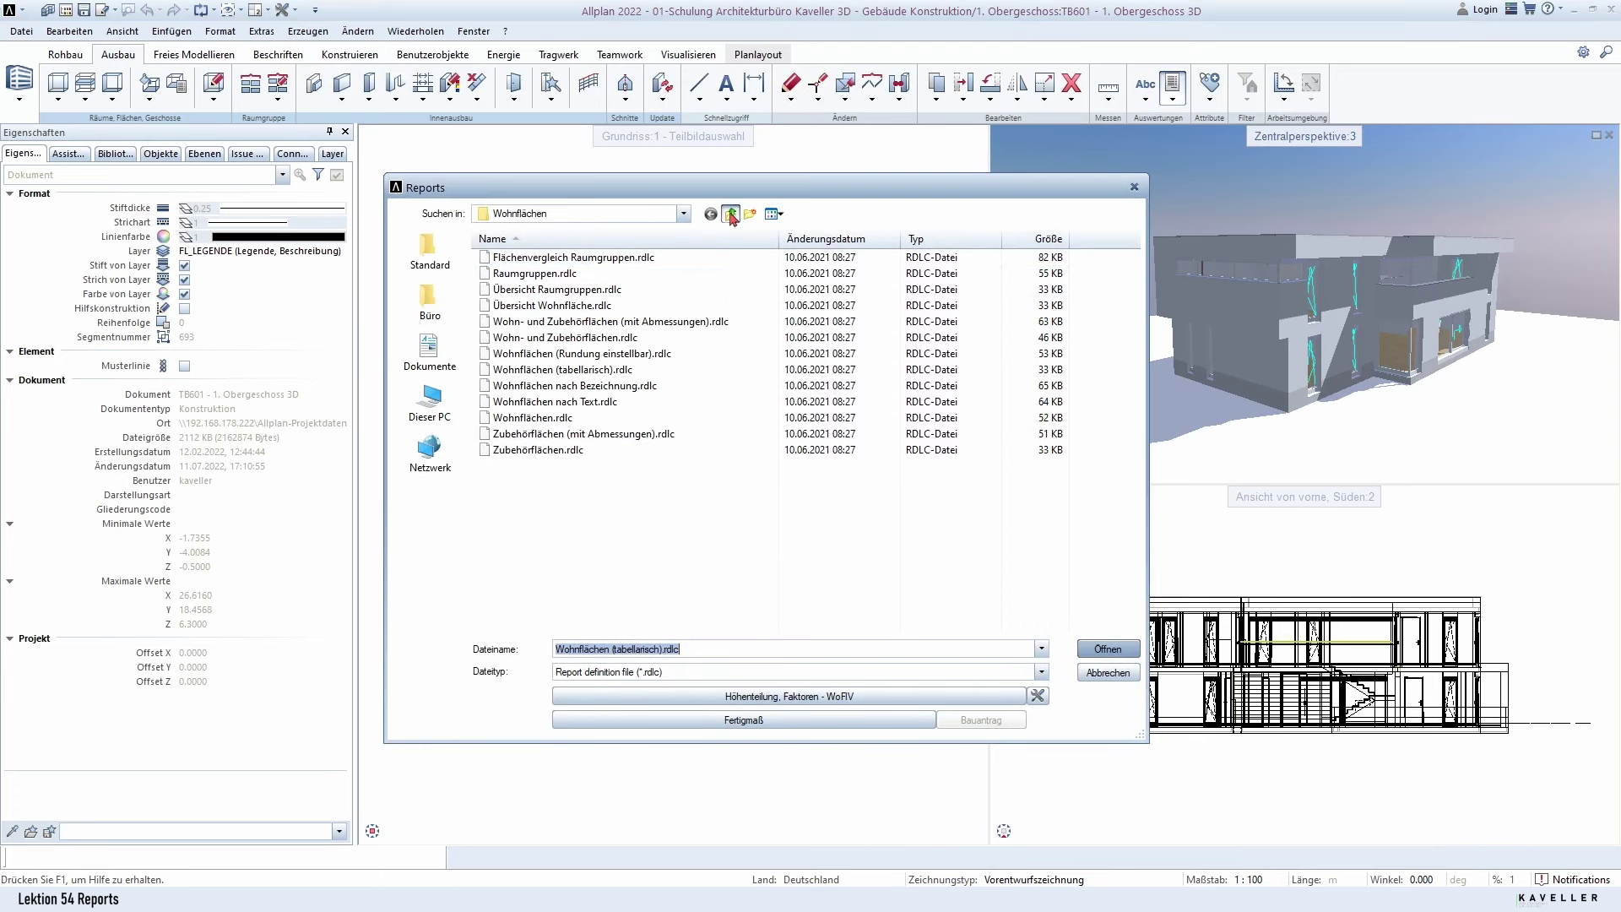
left_click(568, 309)
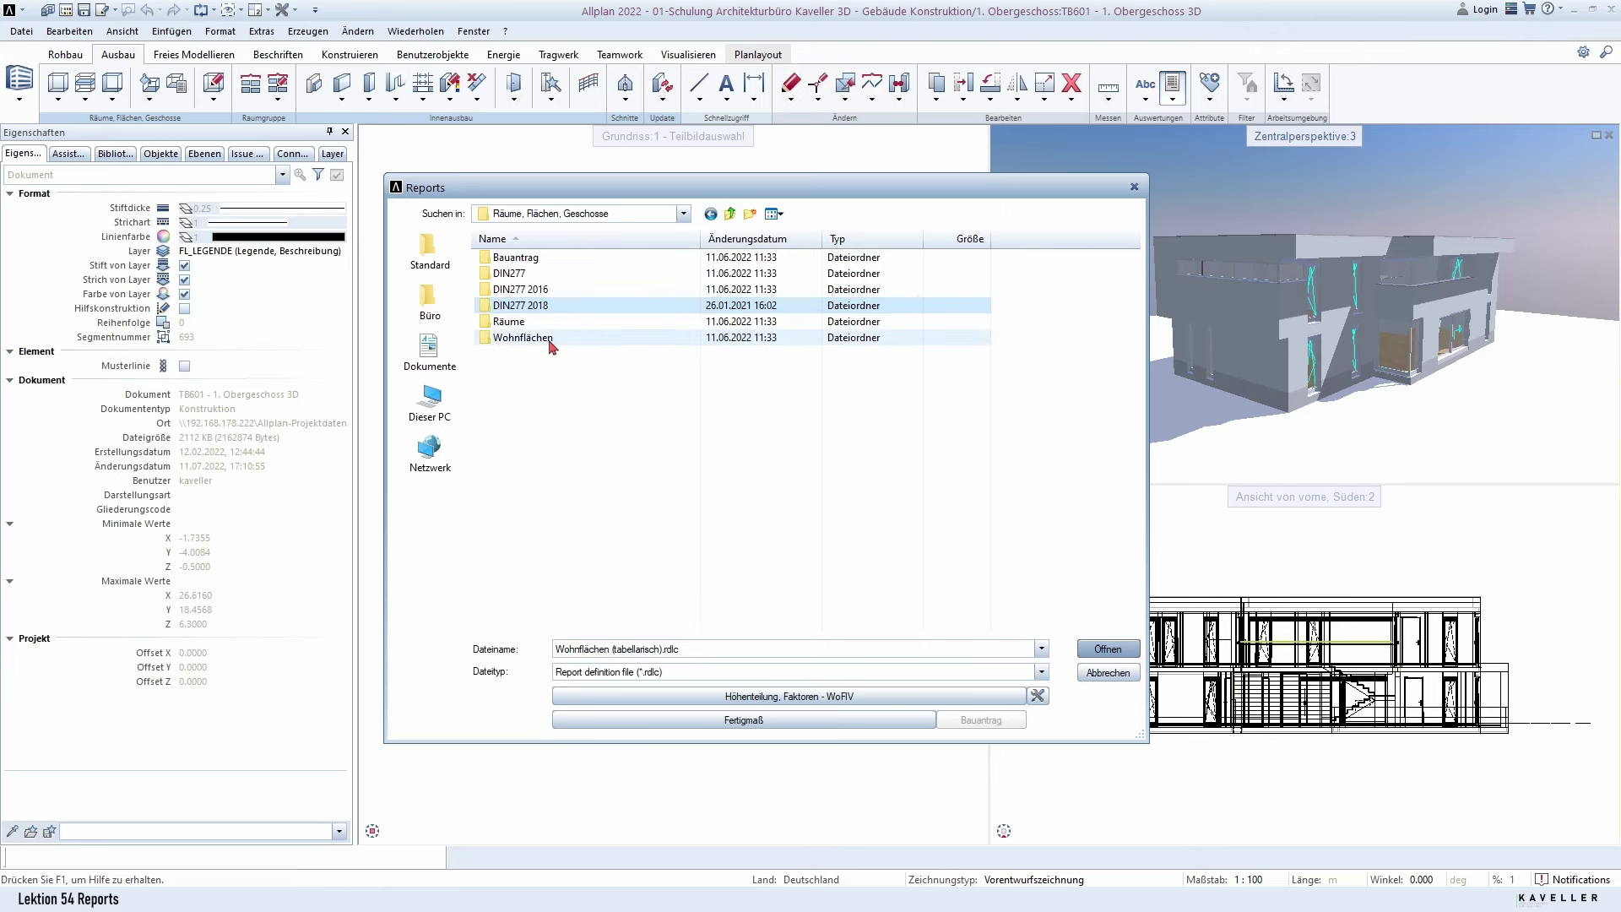
double_click(550, 340)
left_click(587, 306)
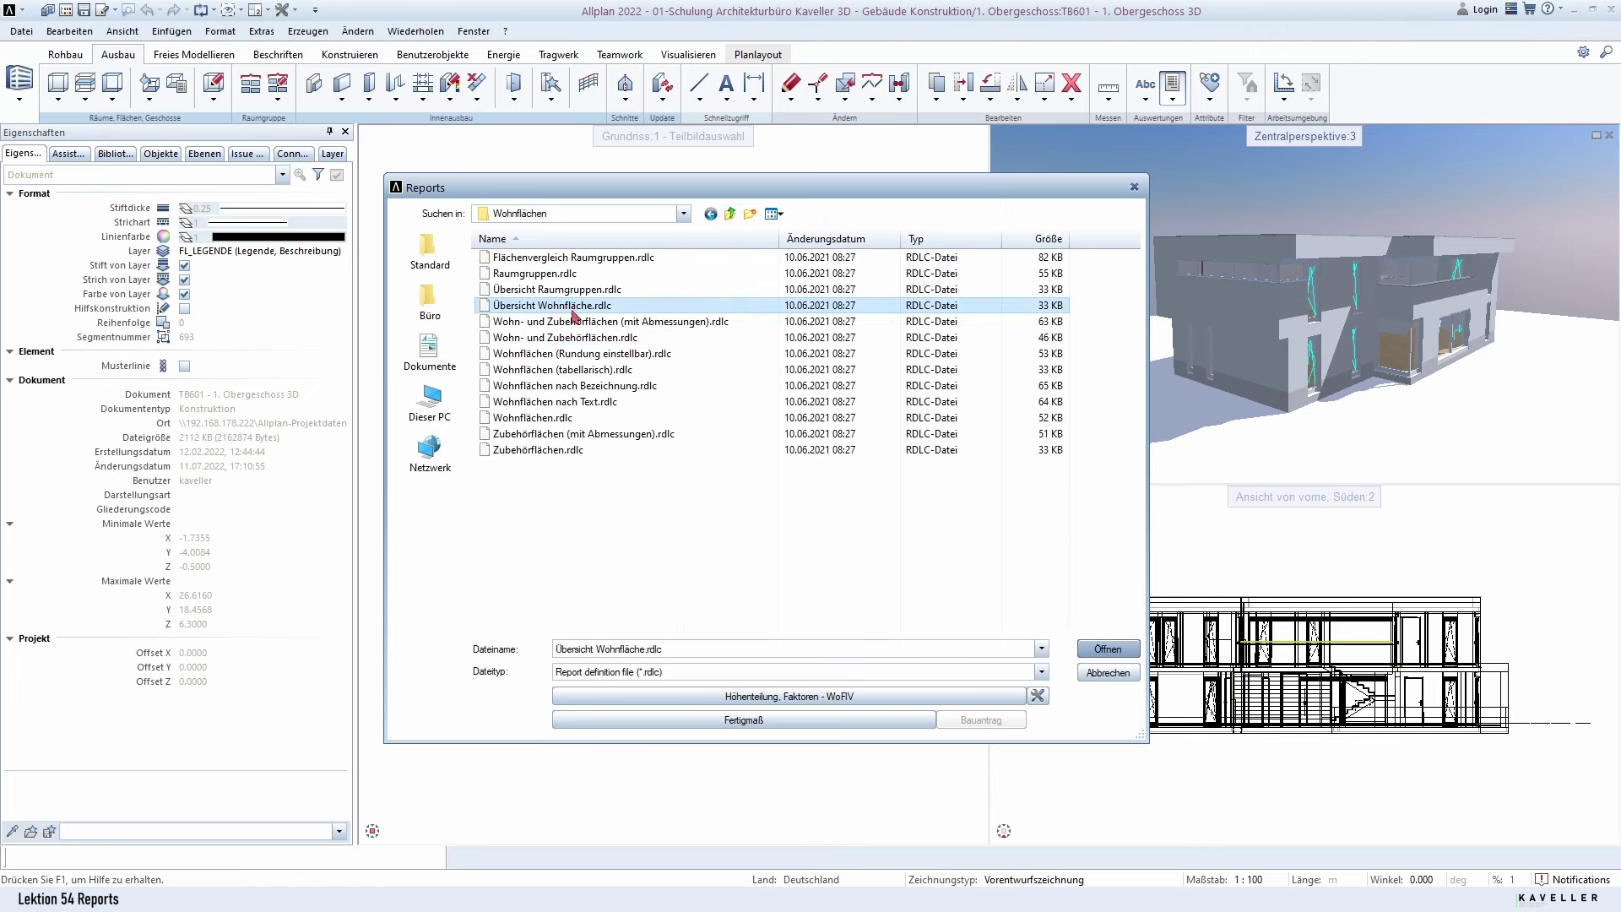
left_click(579, 322)
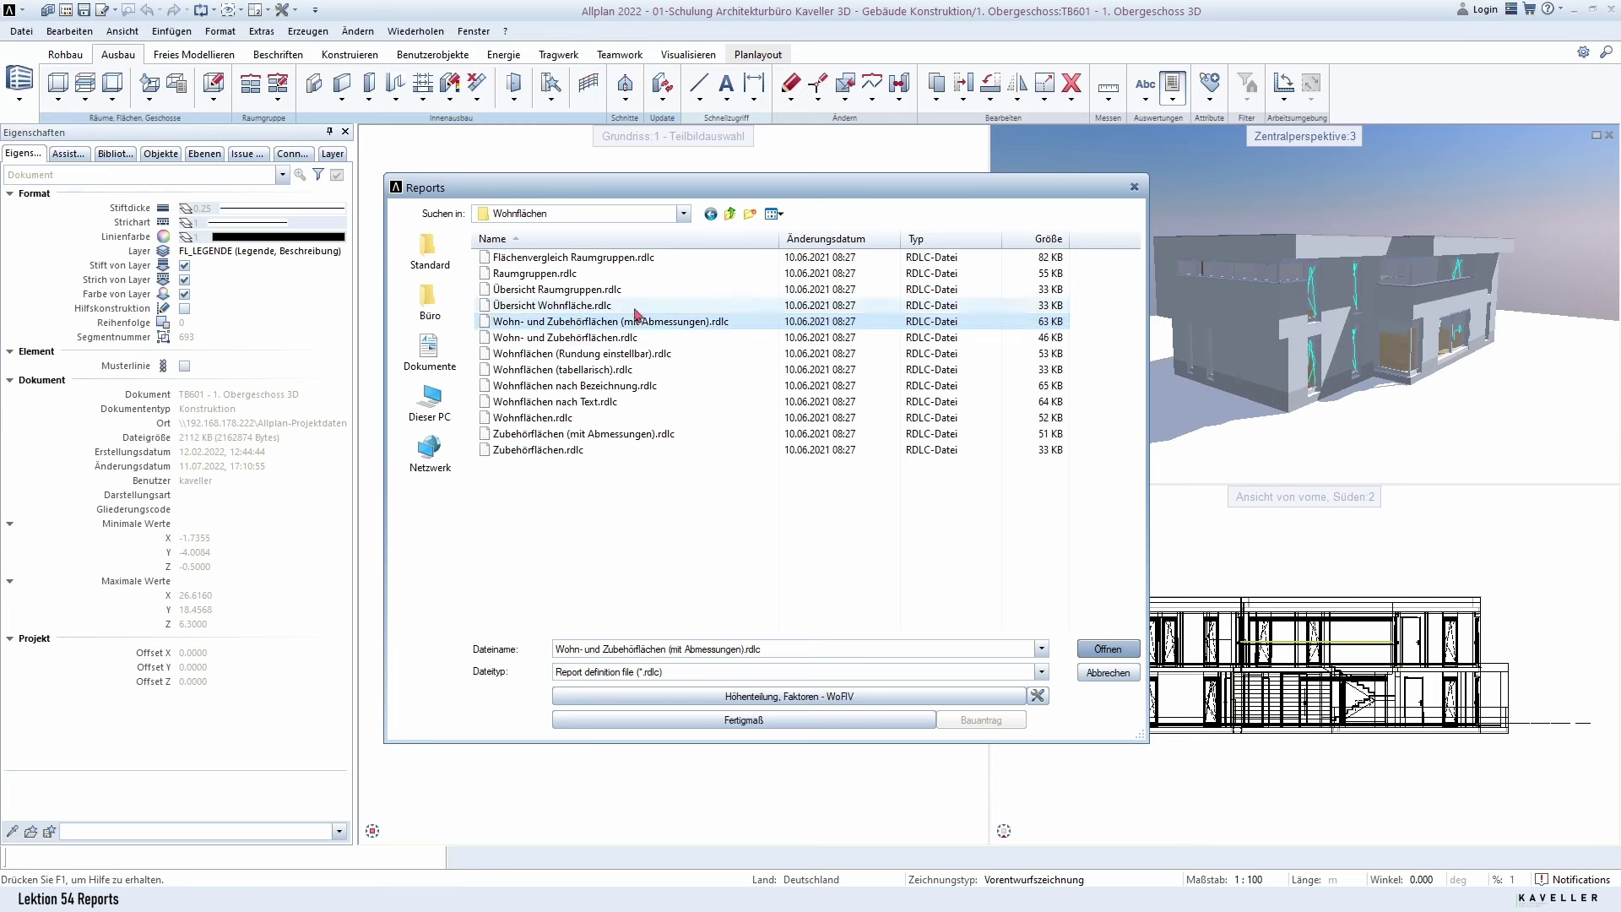
left_click(1136, 189)
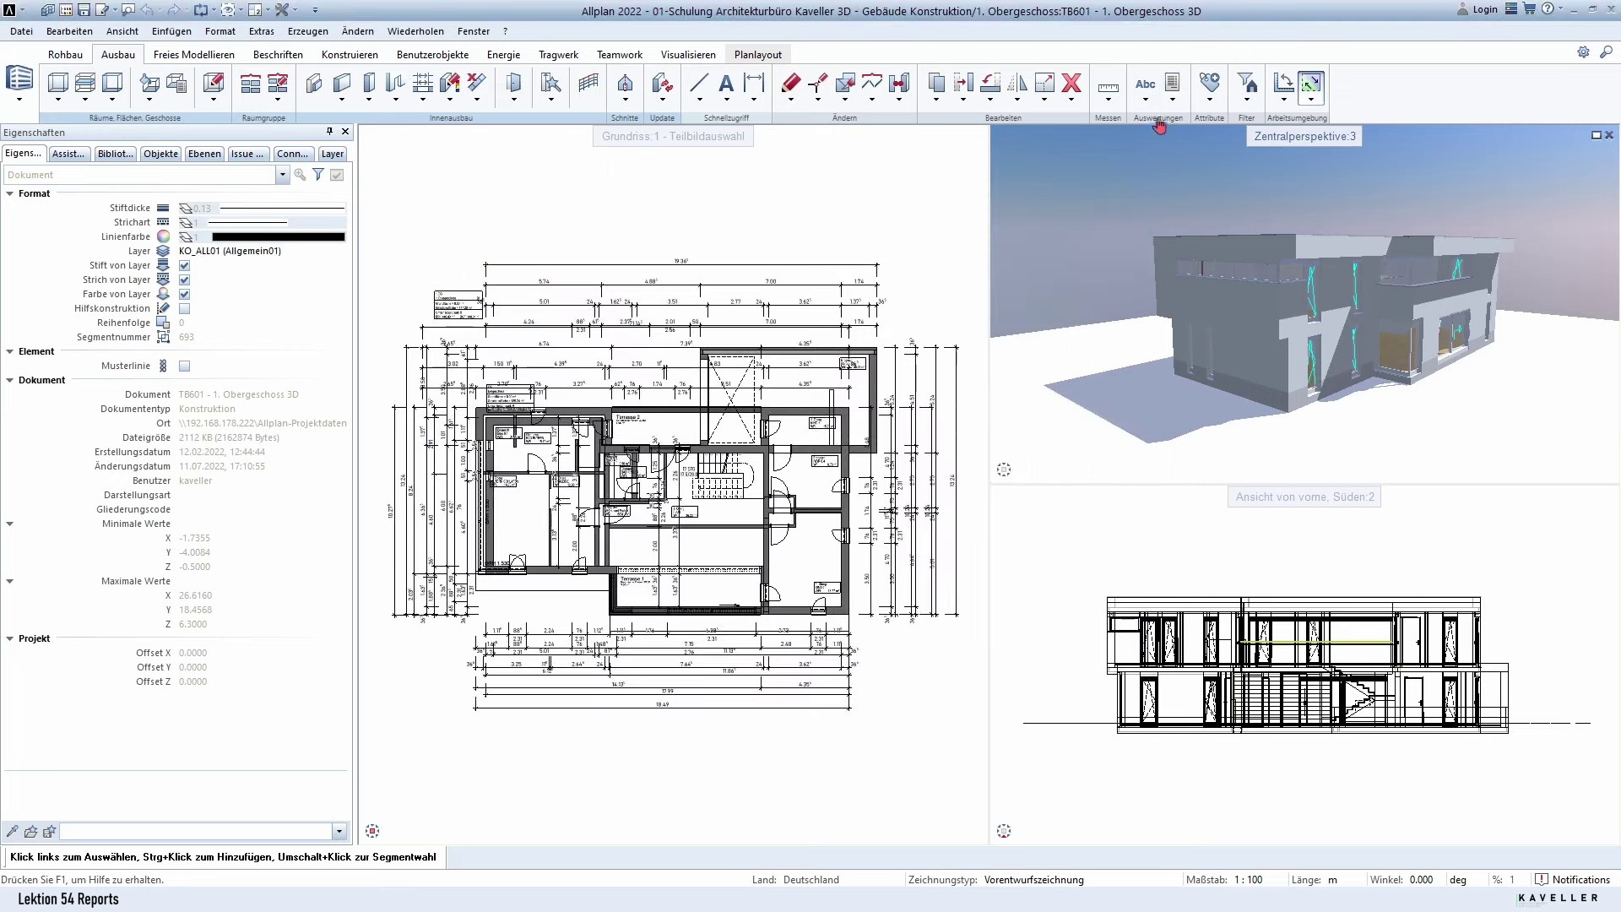
Step: Reopen Reports, enter the DIN277 2018 folder, and select Brutto-Grundflächen Abmessungen.rdlc
left_click(1173, 84)
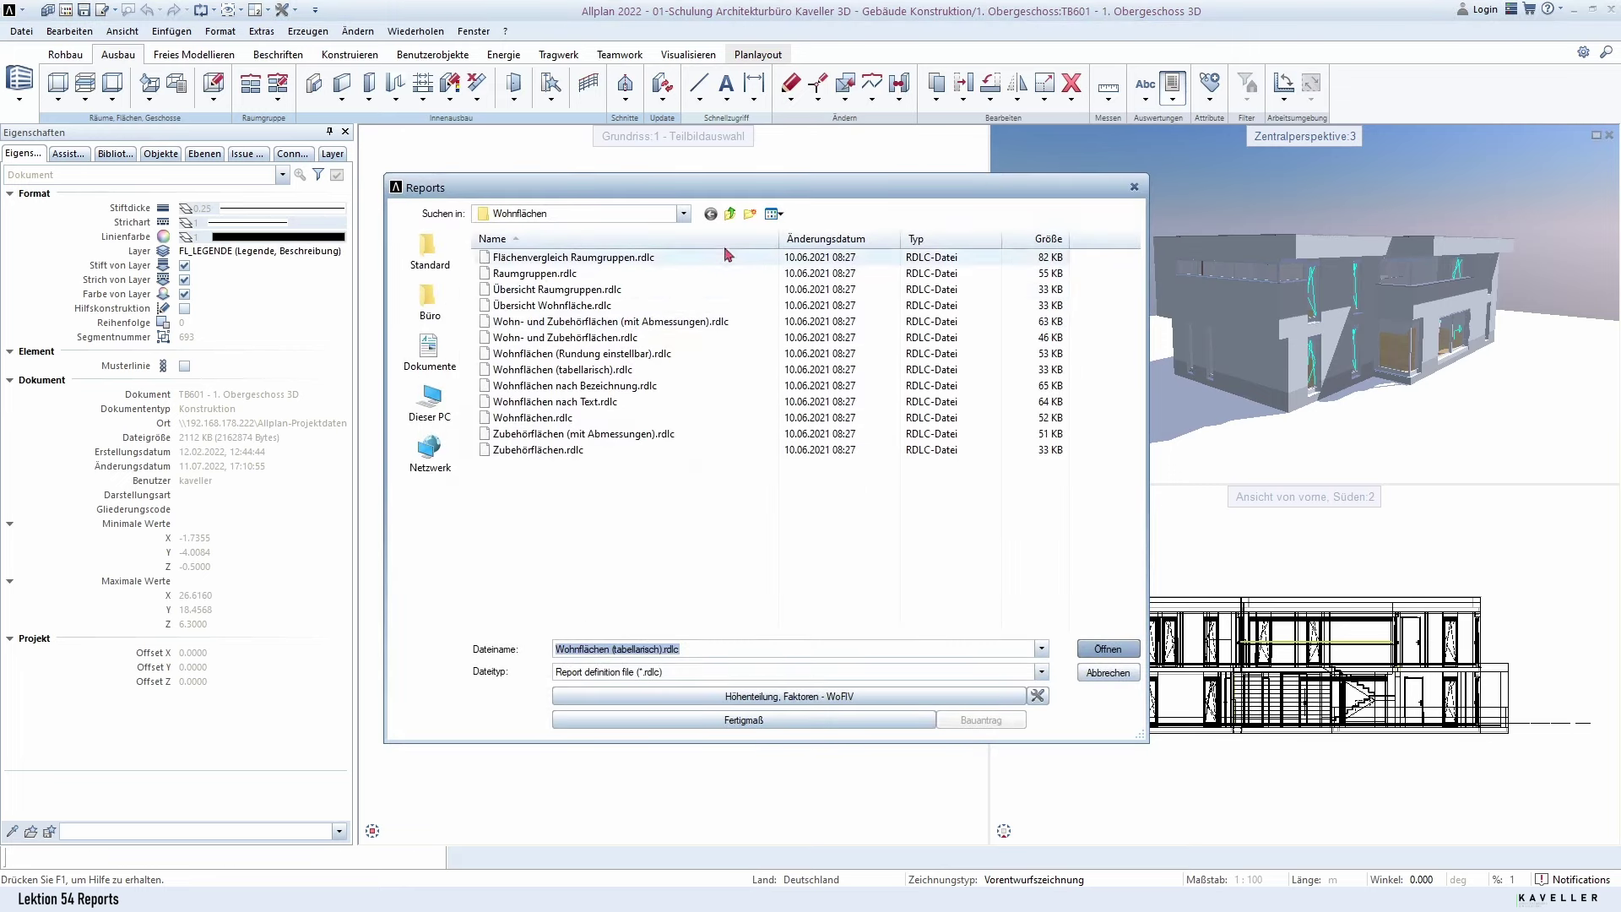
left_click(730, 214)
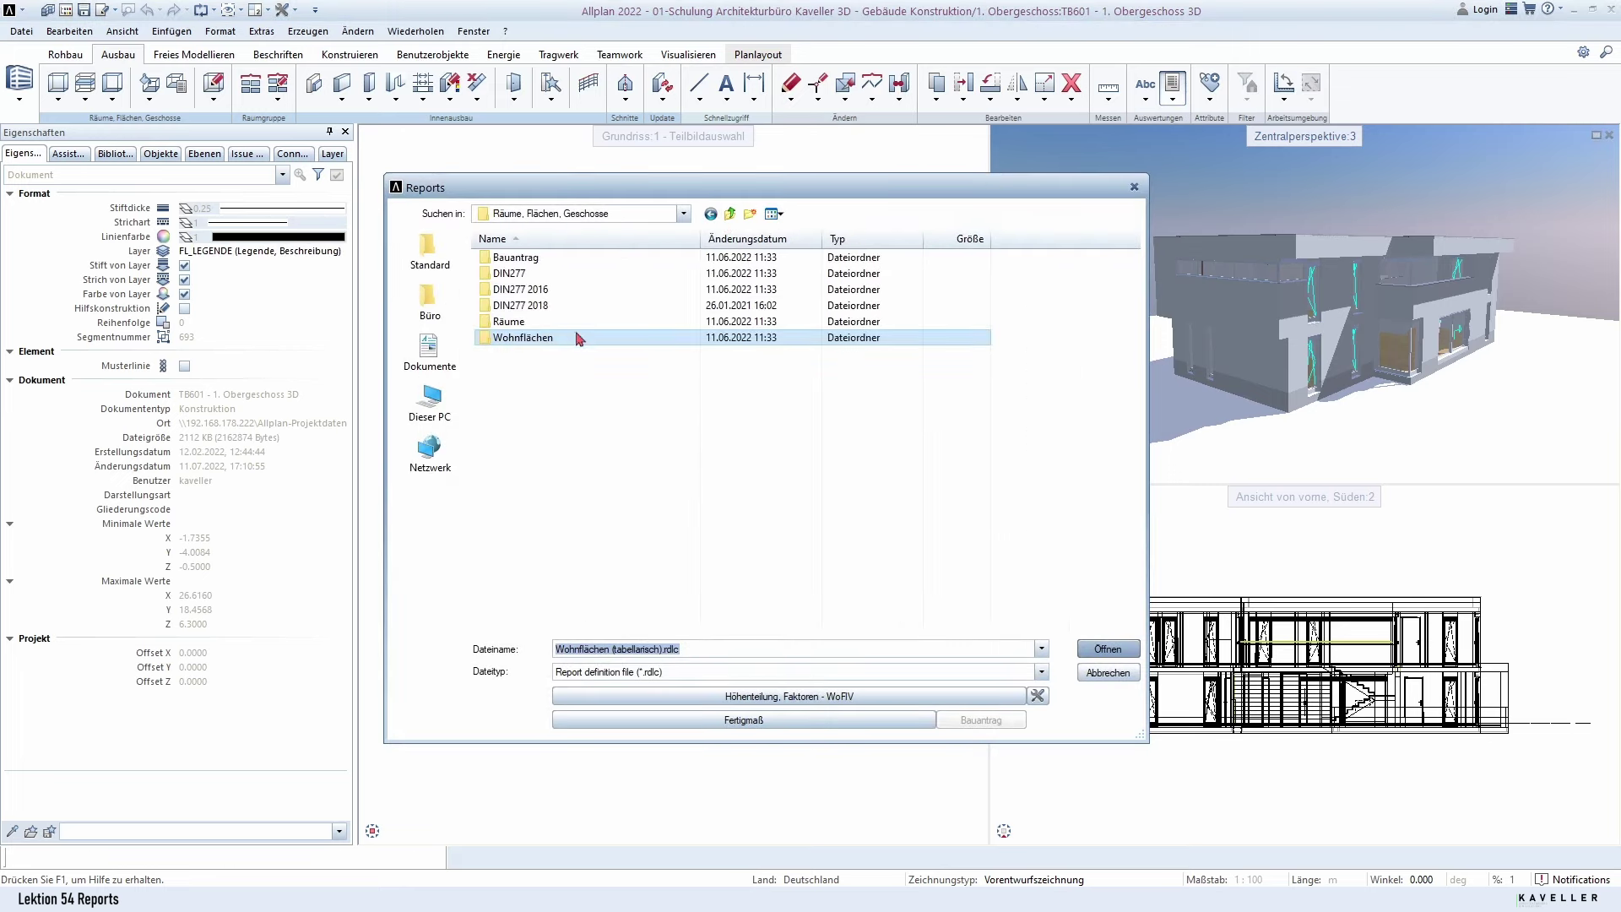
left_click(534, 309)
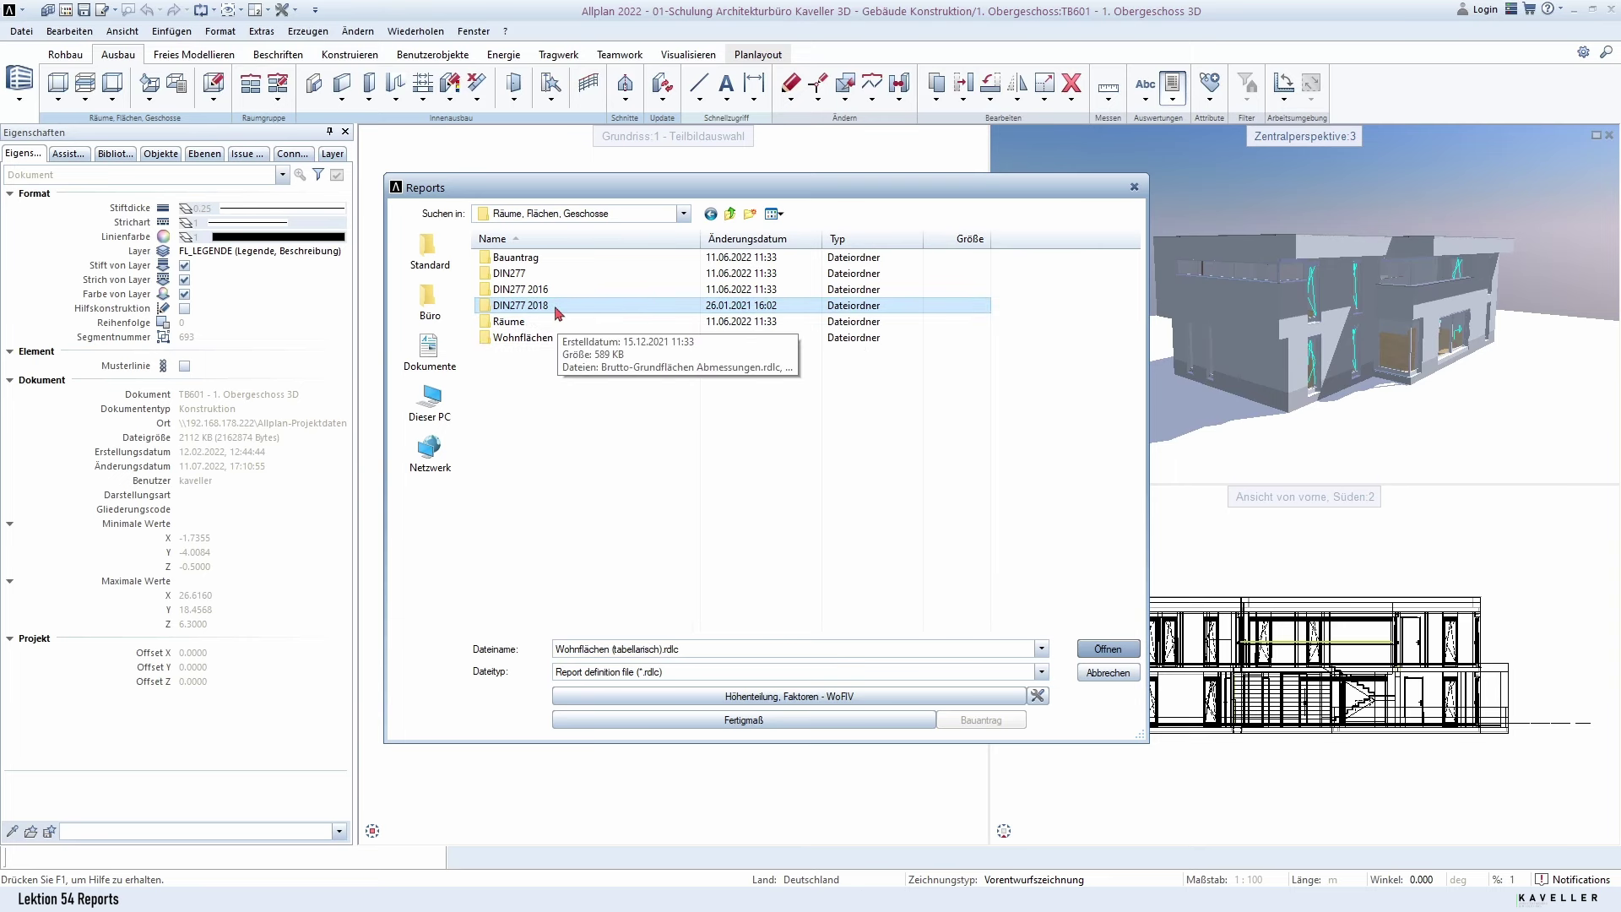
double_click(557, 311)
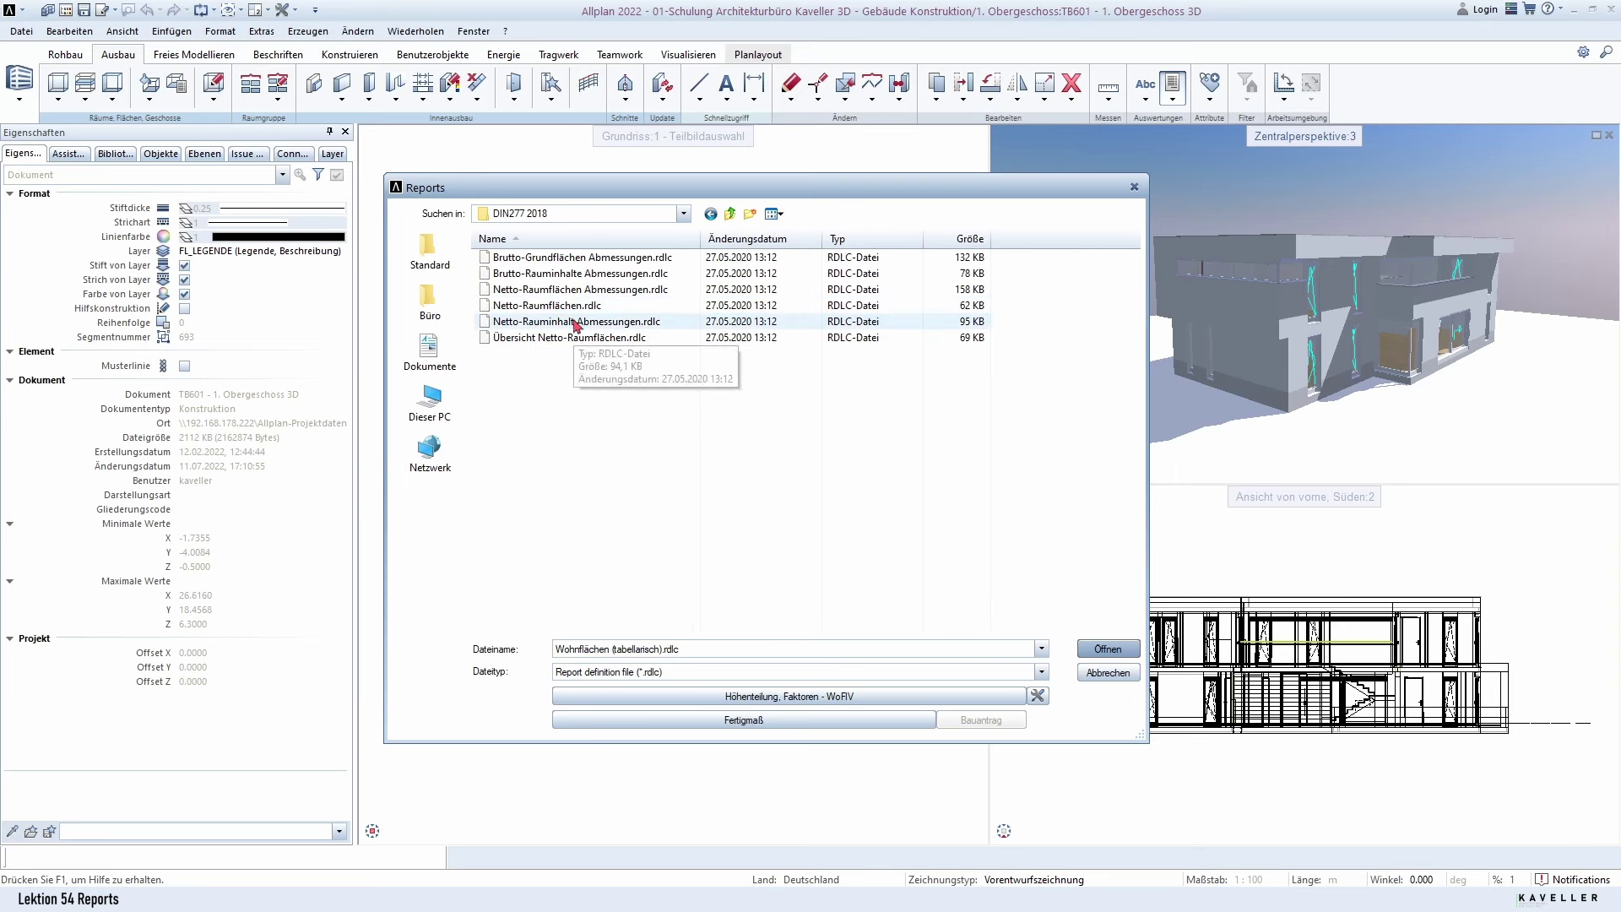
left_click(559, 257)
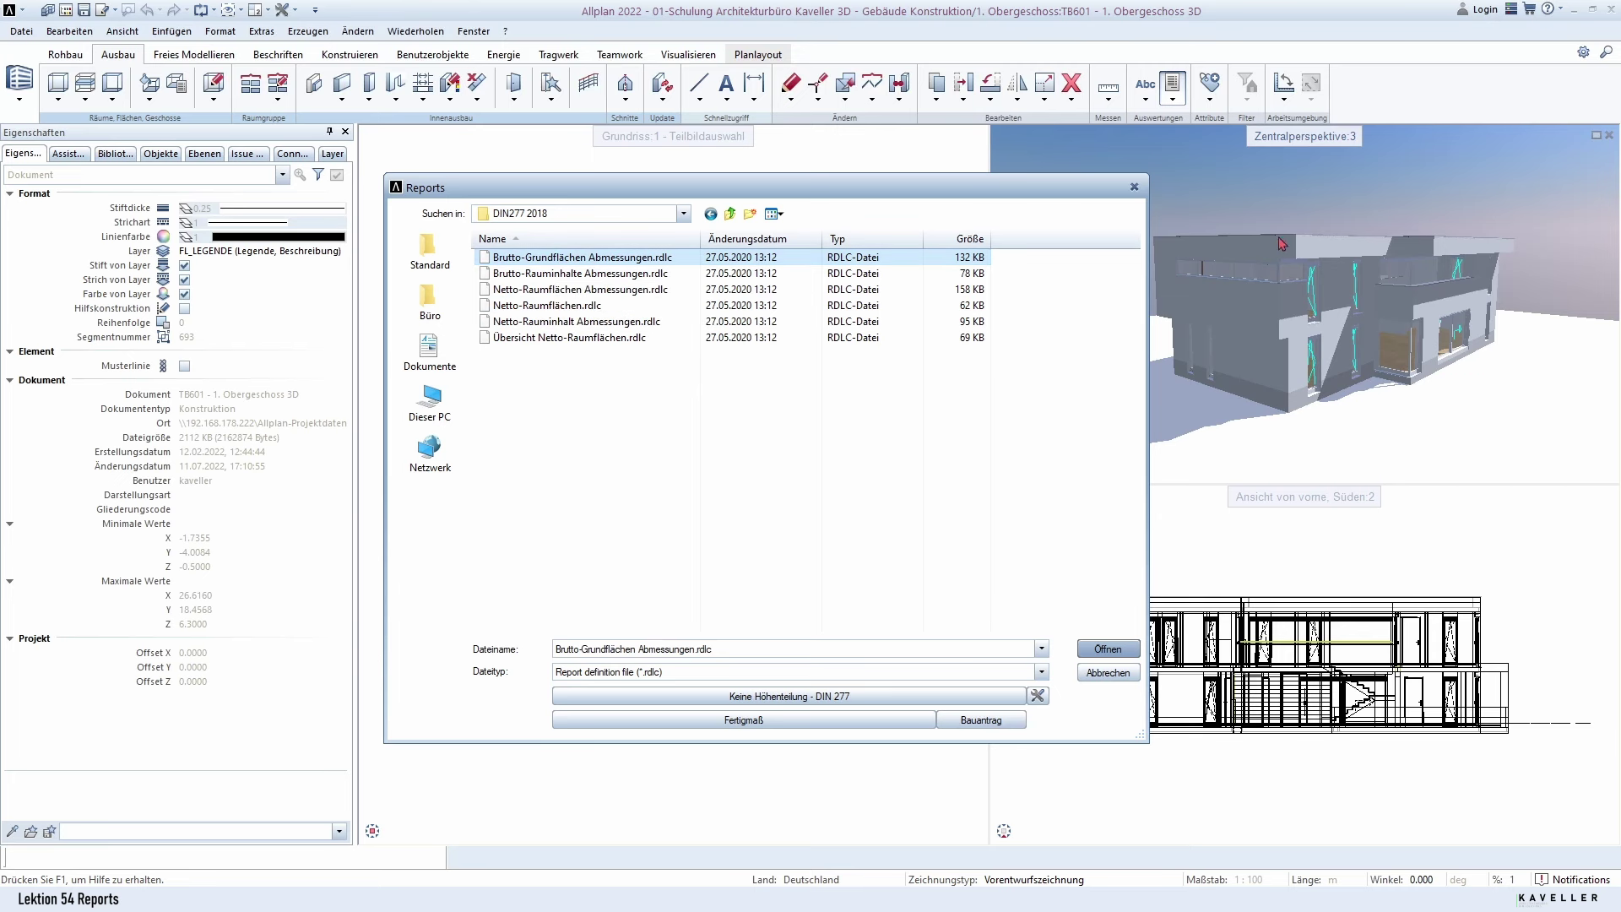
Step: Run Brutto-Grundflächen Abmessungen for all elements, check the 336,322 m² total, and close it
double_click(557, 259)
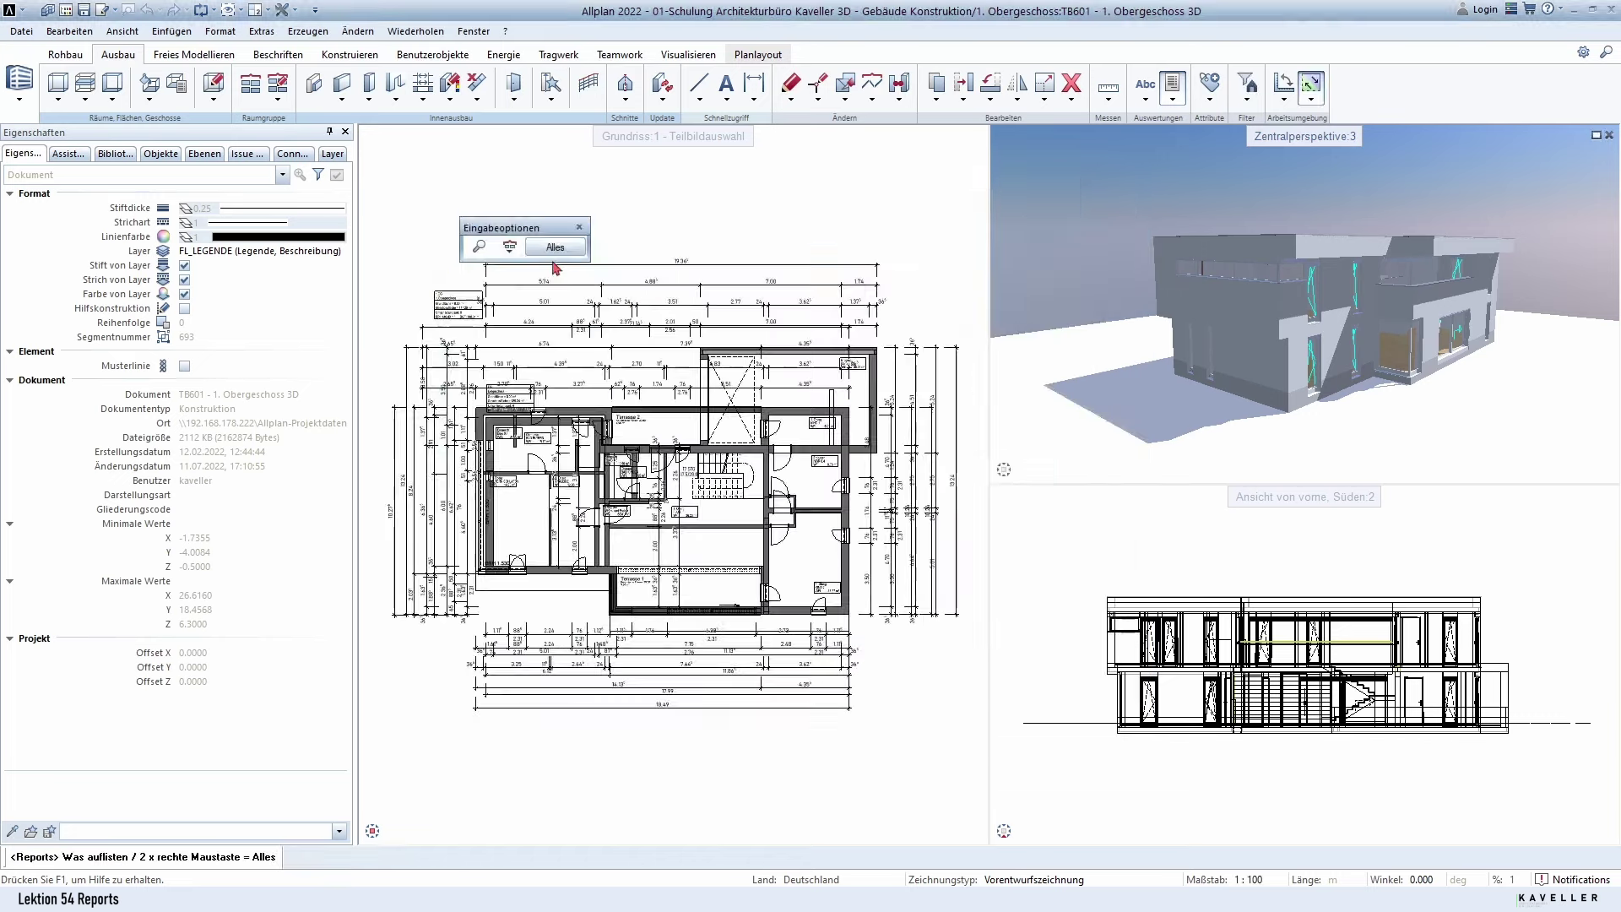
left_click(555, 249)
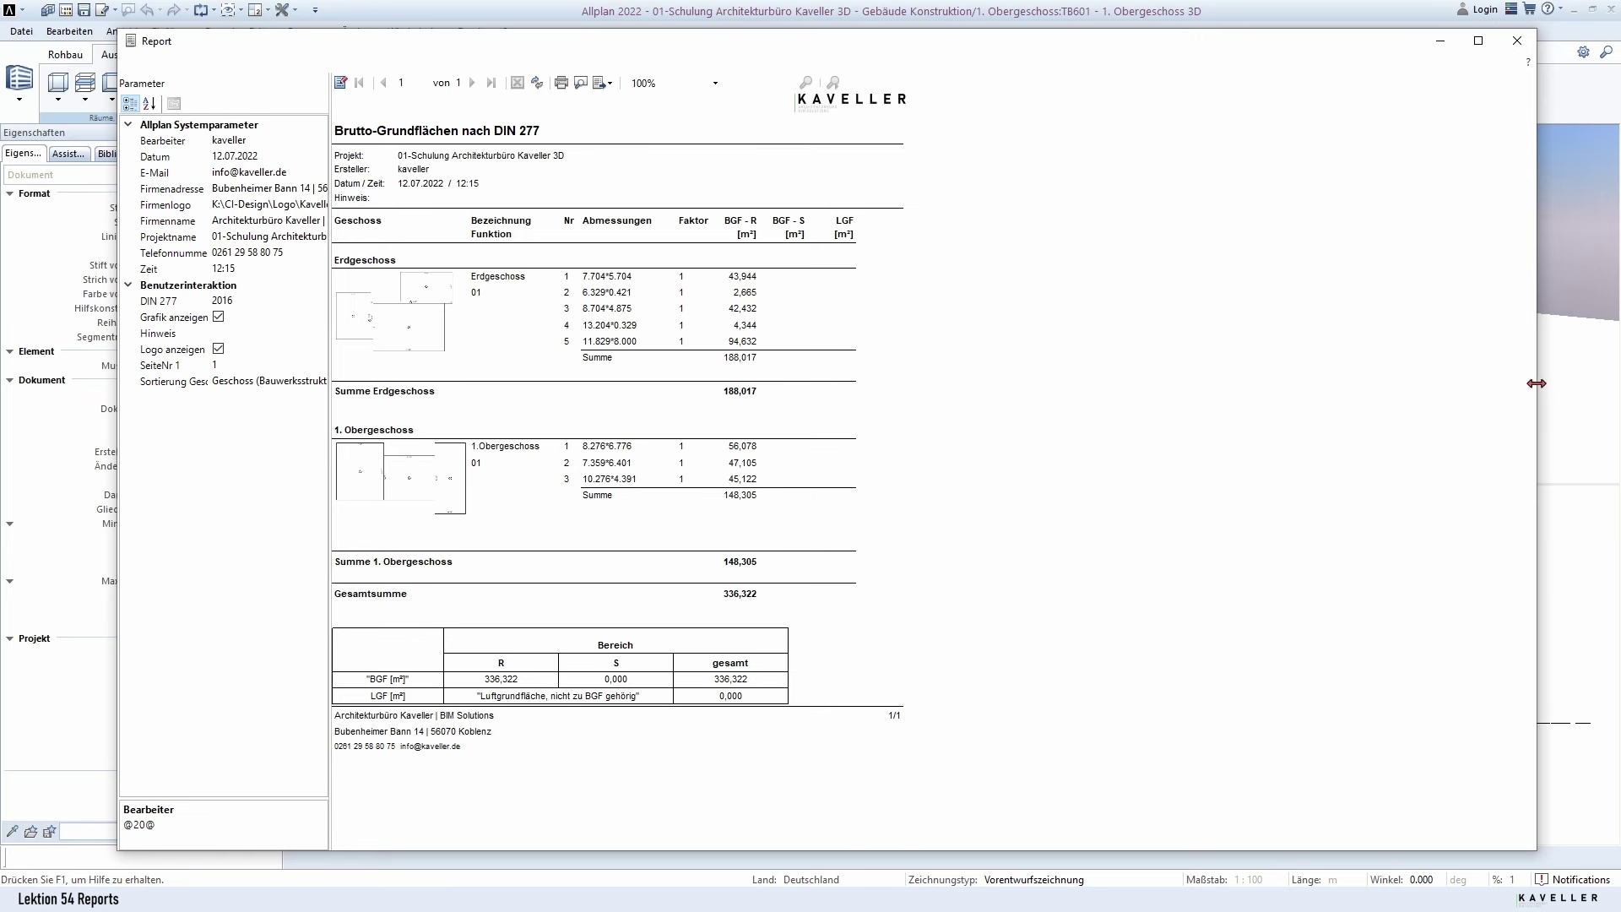
left_click_drag(1536, 383, 1087, 445)
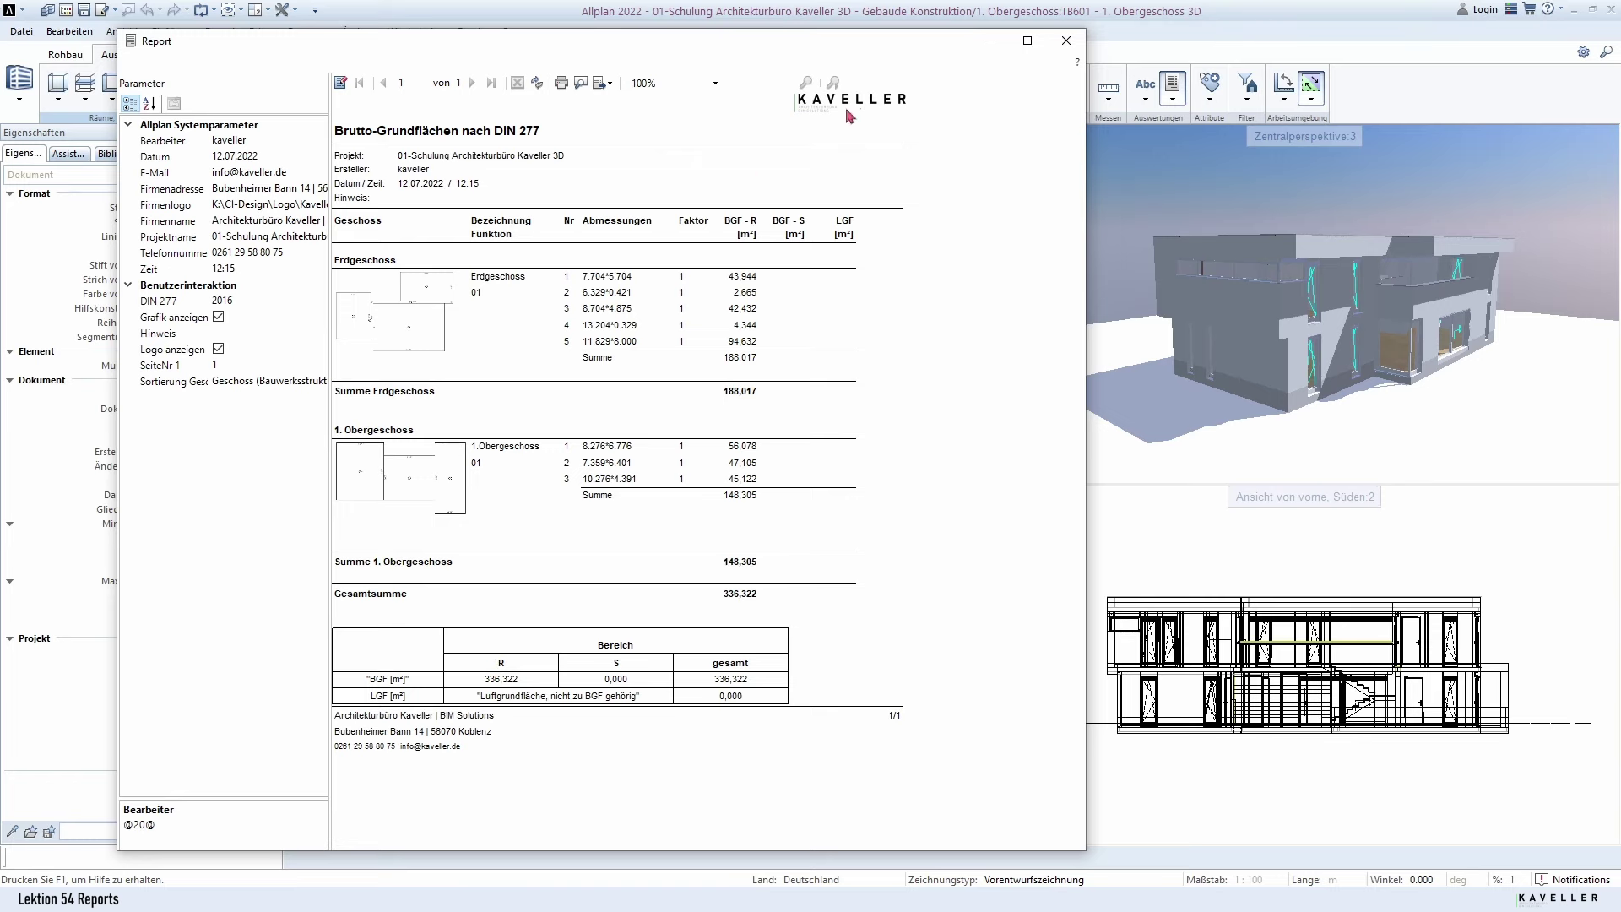
left_click(1065, 40)
Step: Run Brutto-Rauminhalte Abmessungen.rdlc and preview the 1104,455 m³ gross volume report
left_click(1176, 87)
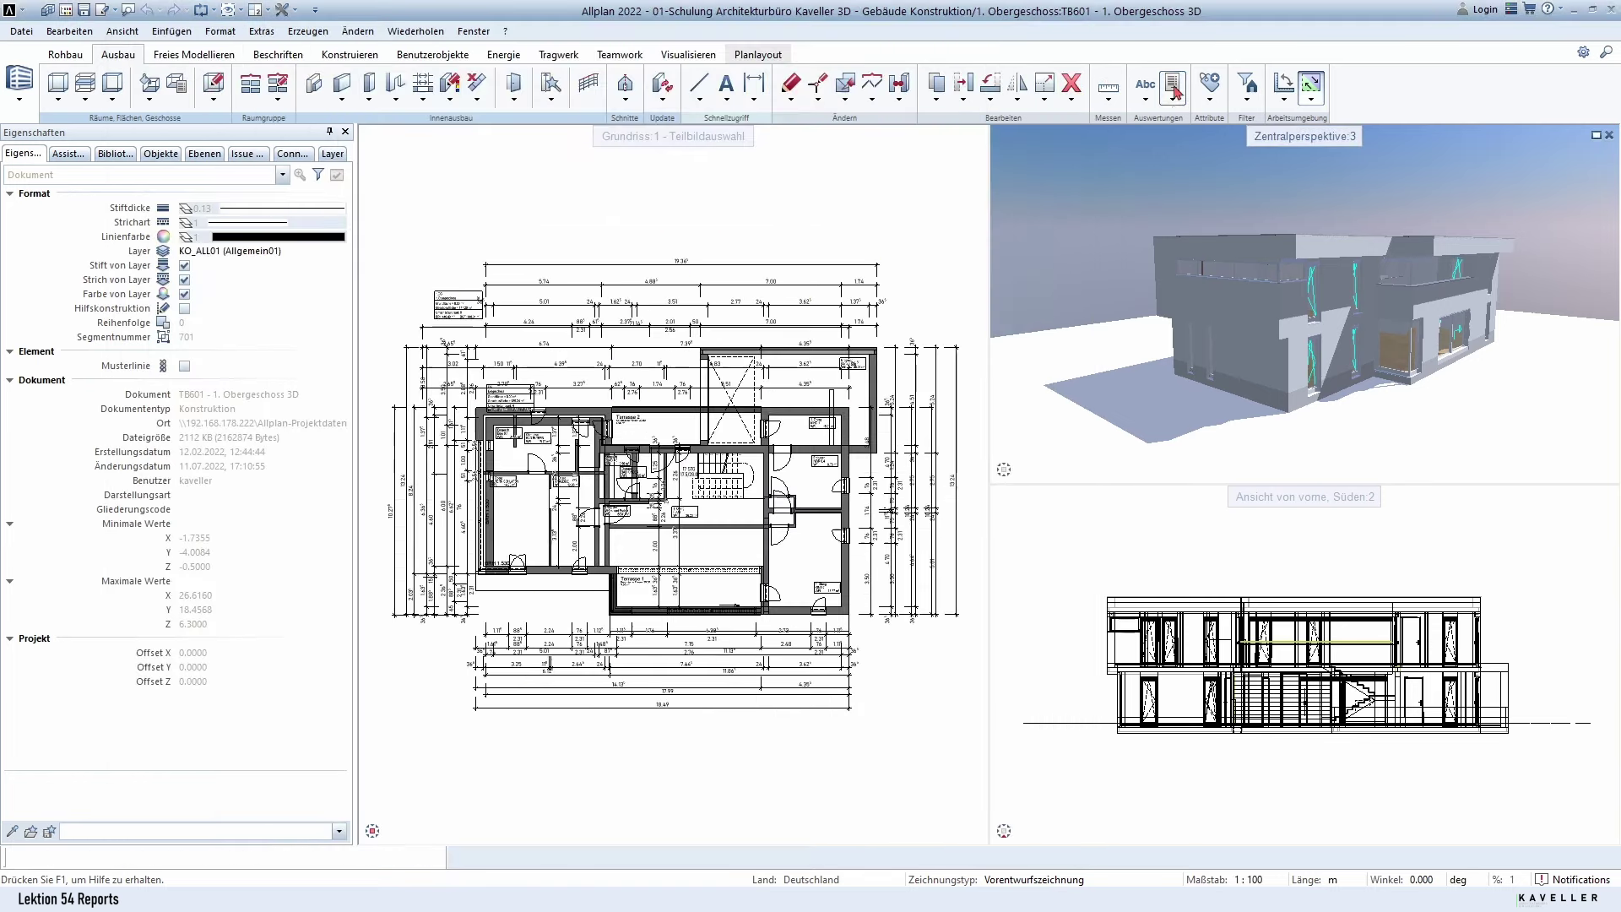
left_click(626, 275)
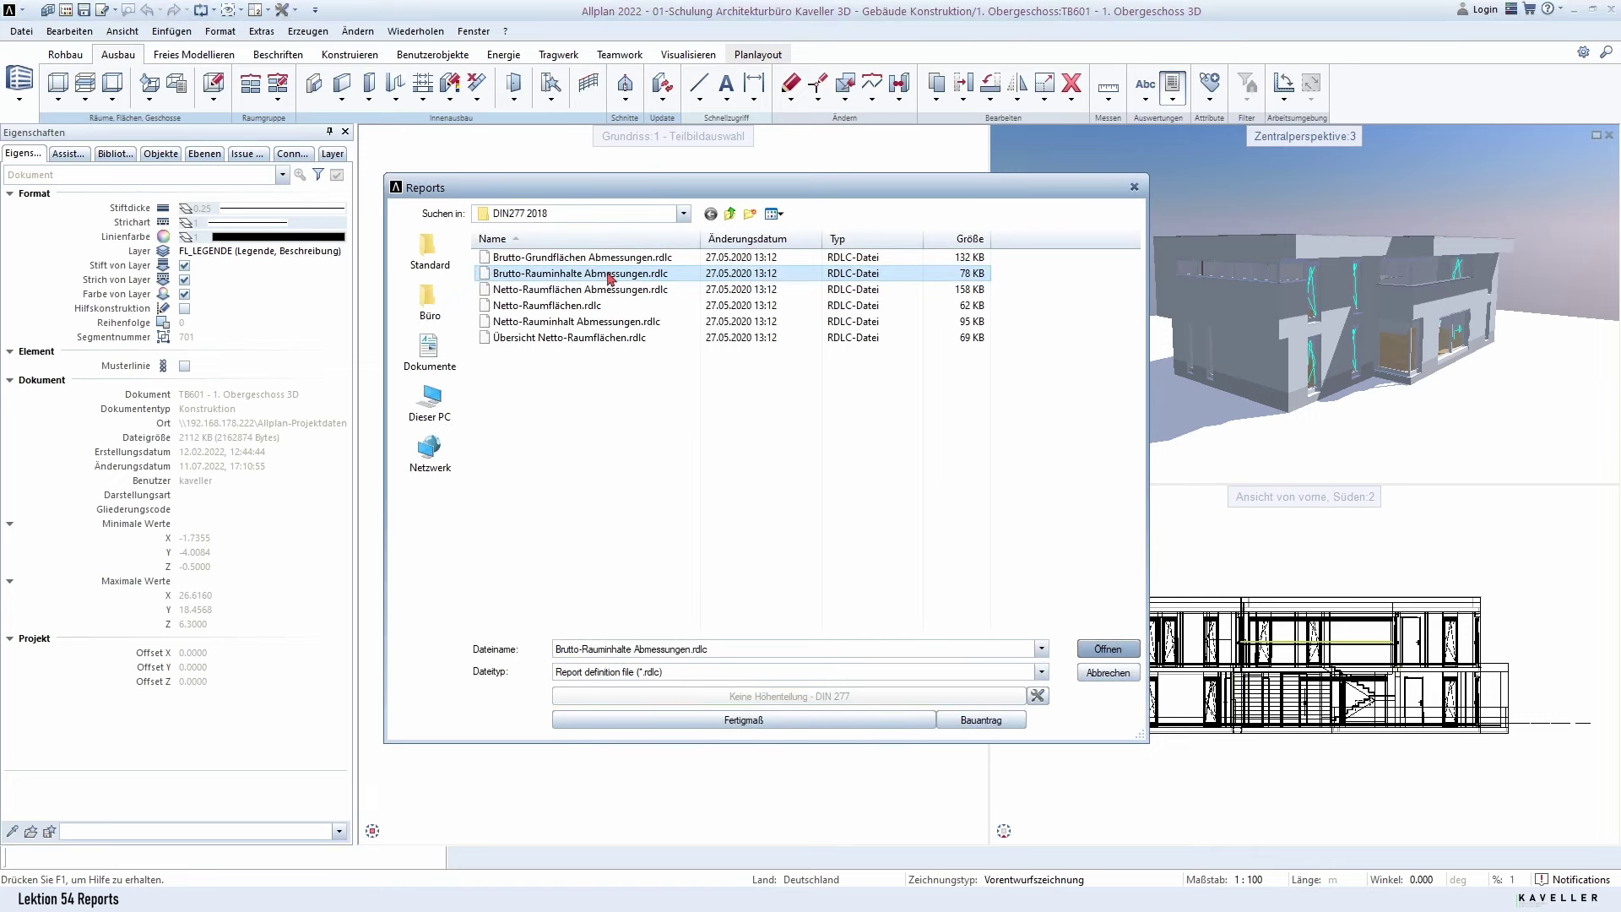
double_click(608, 275)
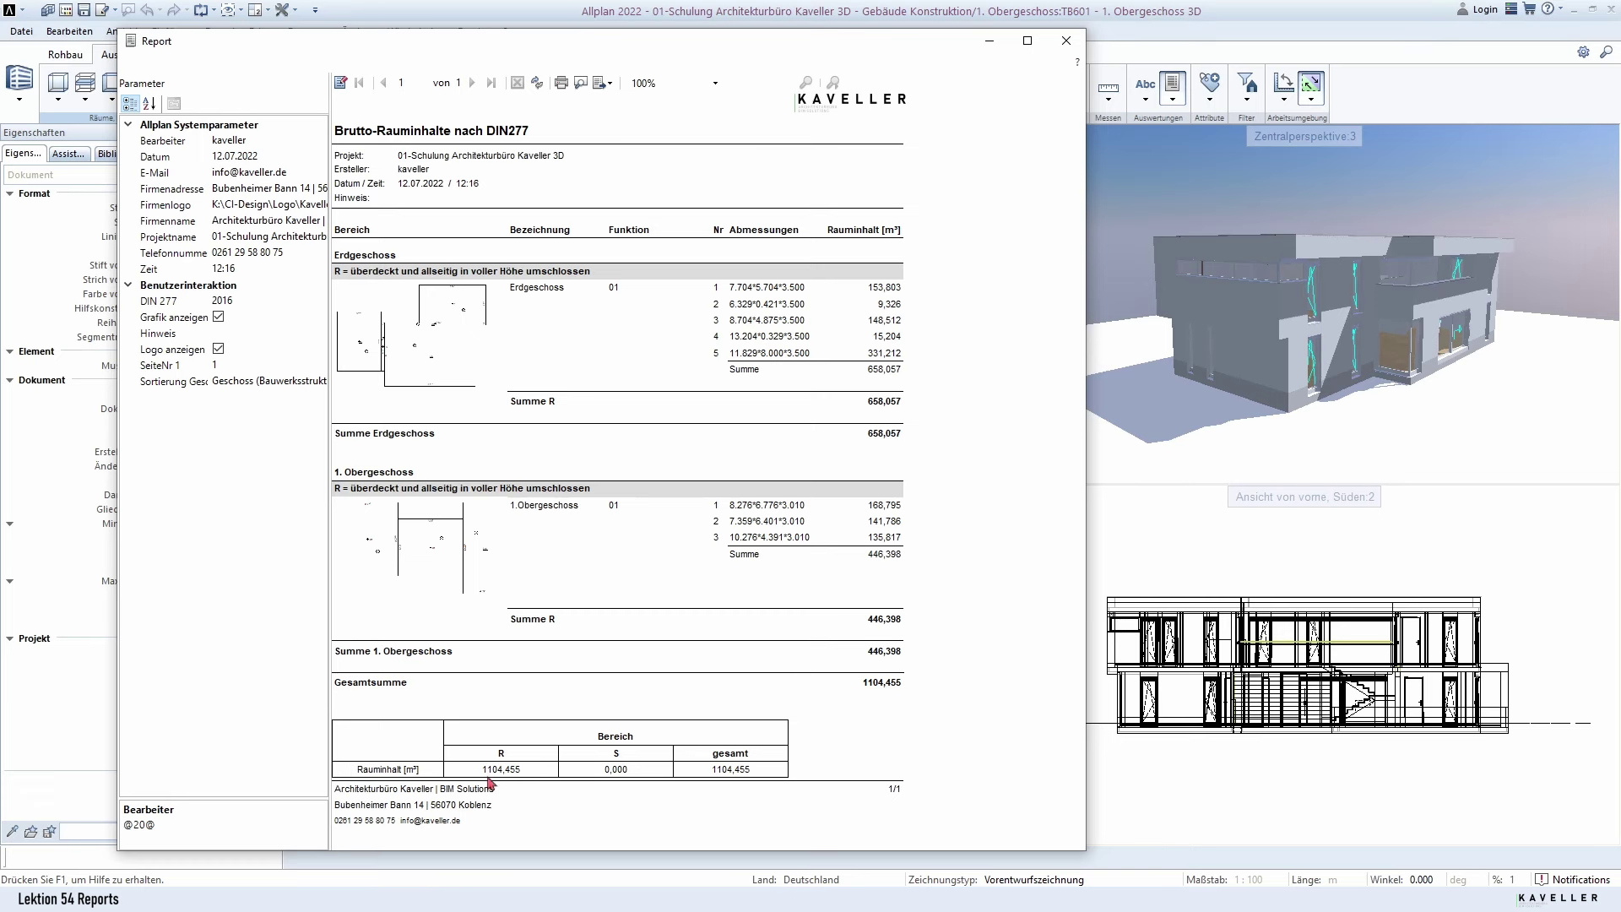
Step: Run Netto-Raumflächen.rdlc for all elements (Alles), review both pages totalling 279,643 m², then close it
left_click(1067, 41)
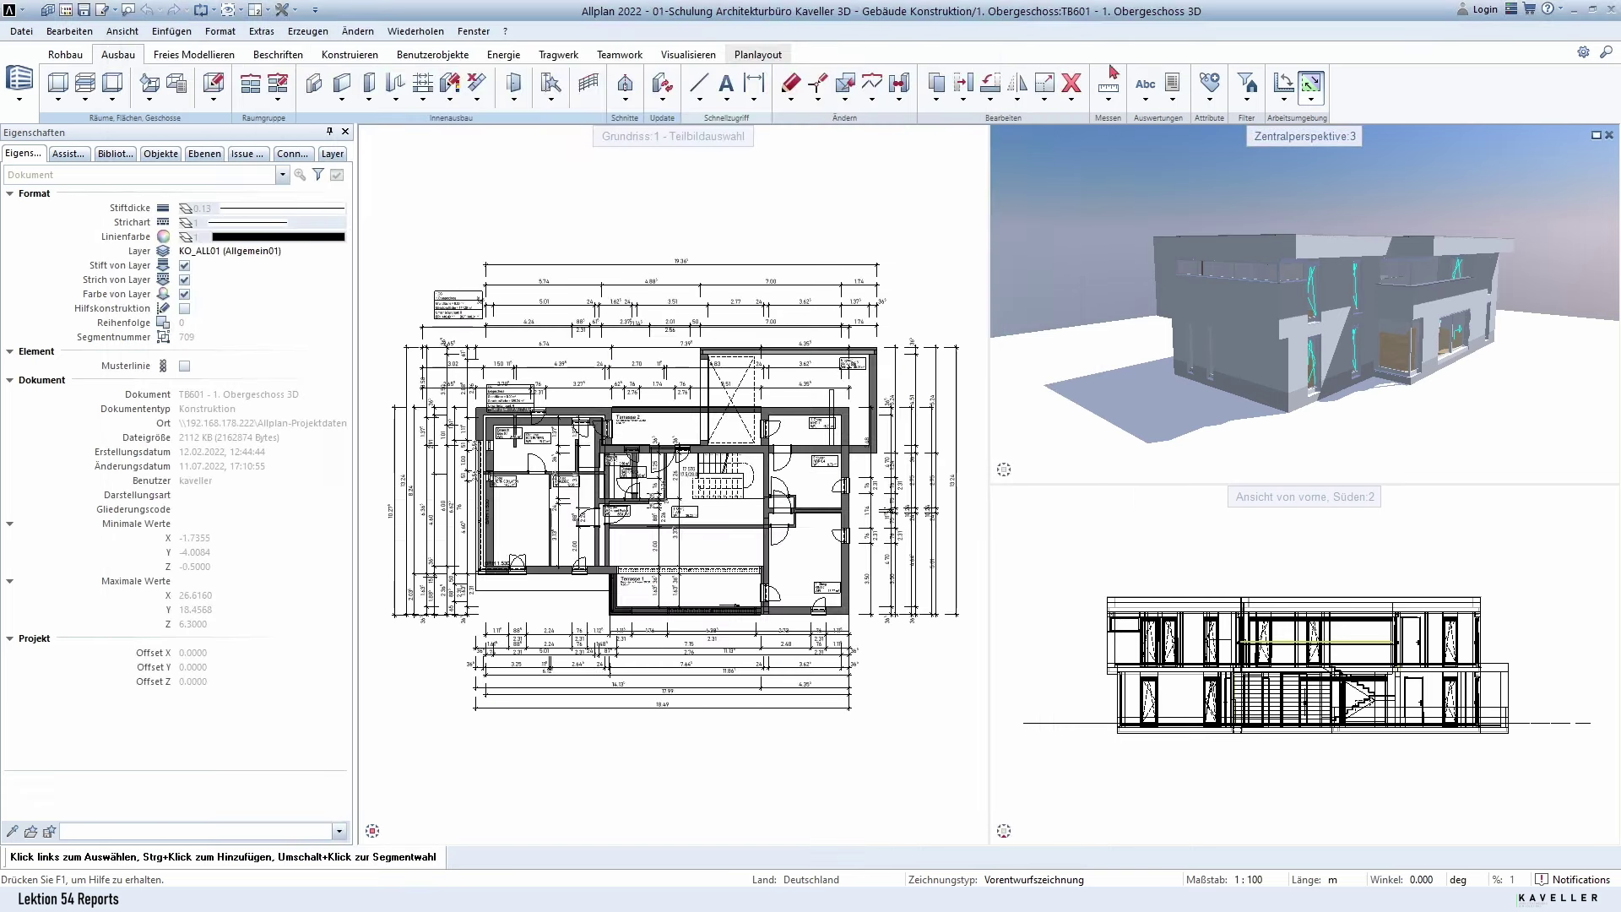
left_click(1173, 87)
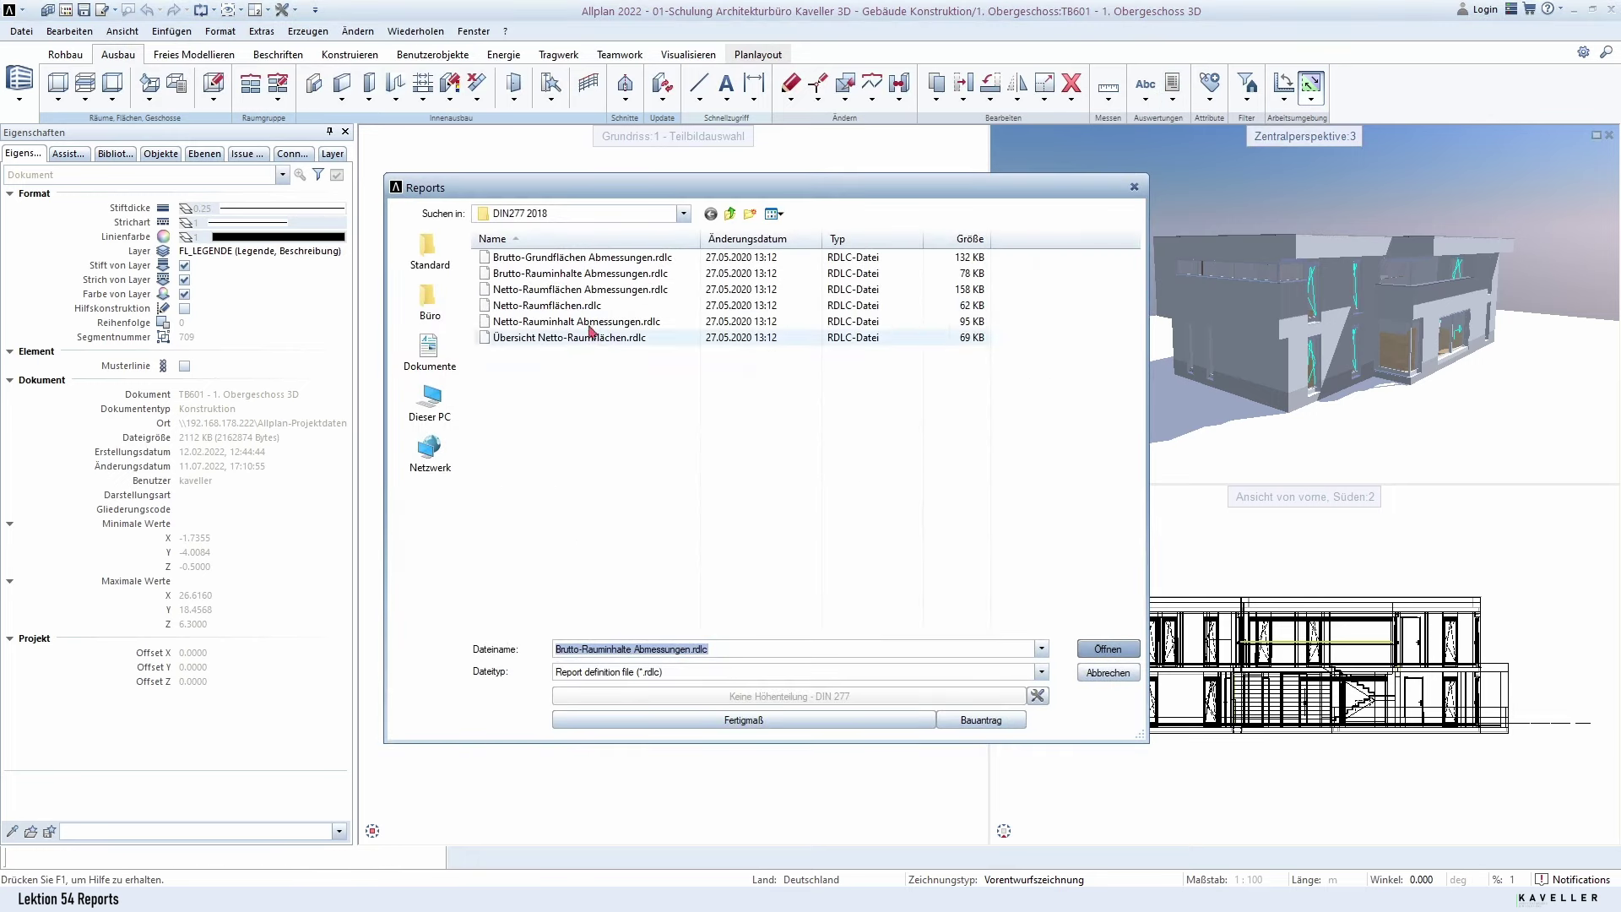
mouse_move(573, 312)
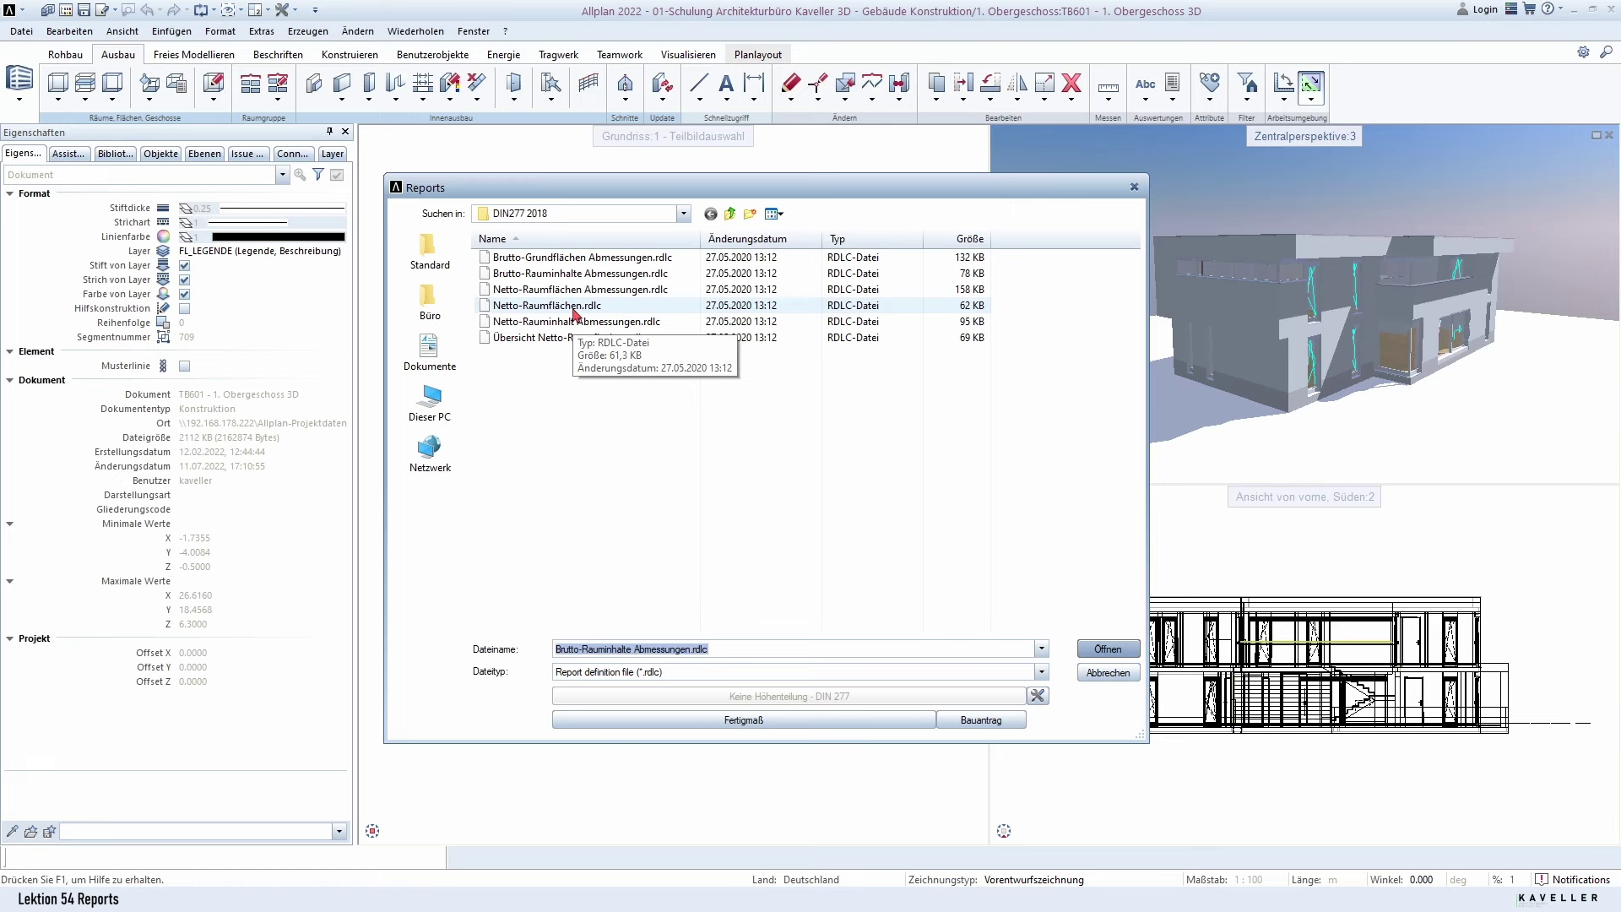
double_click(573, 306)
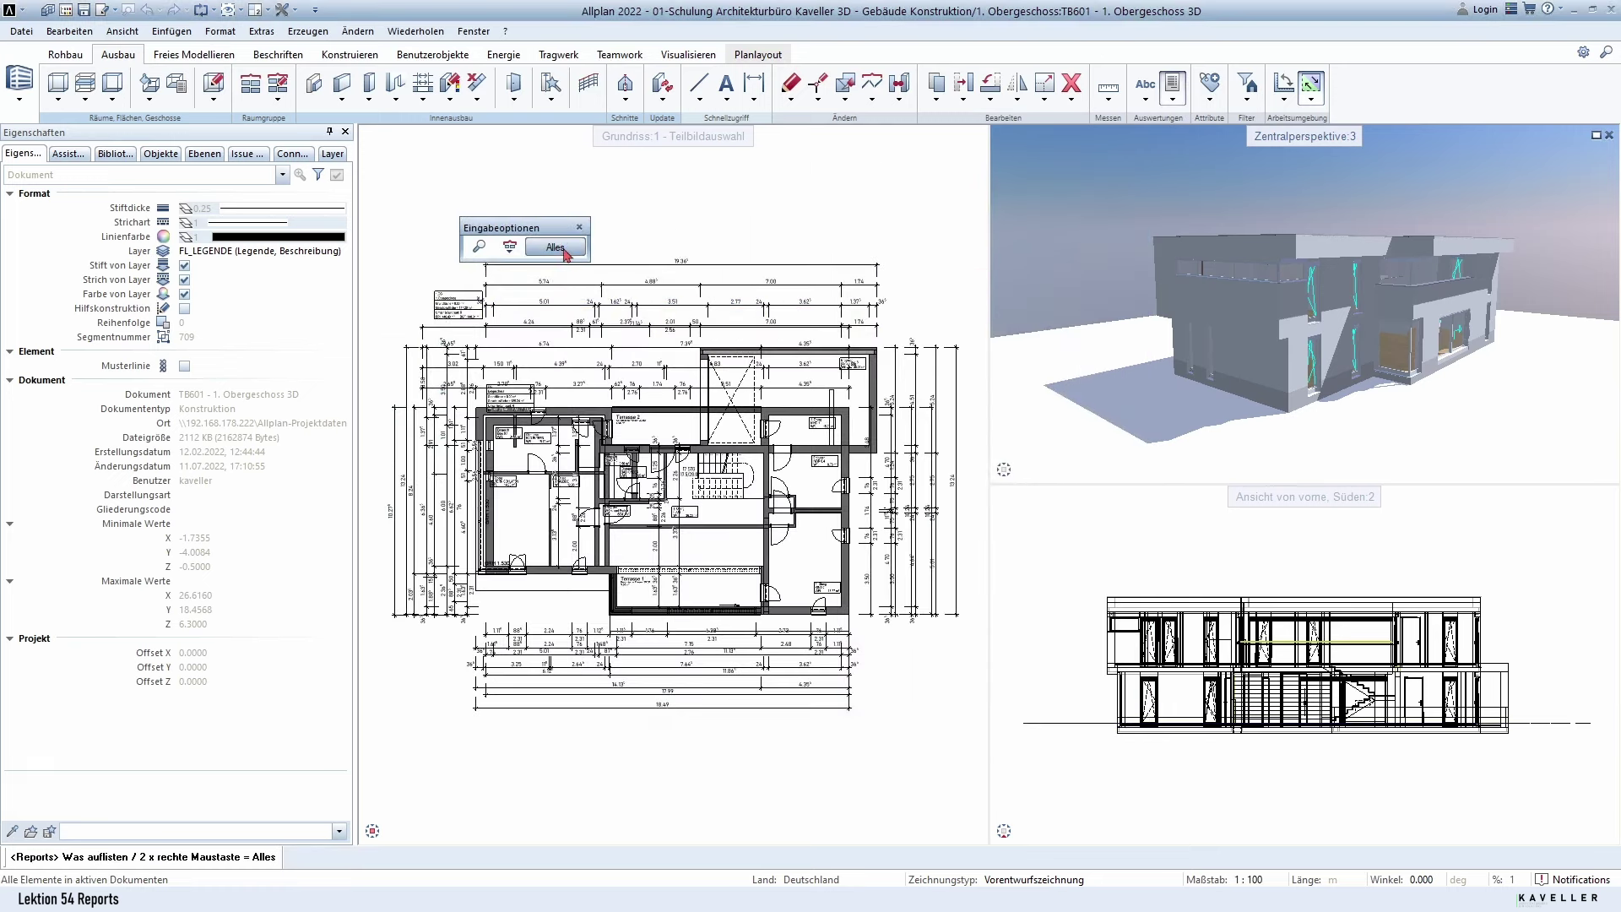
left_click(557, 247)
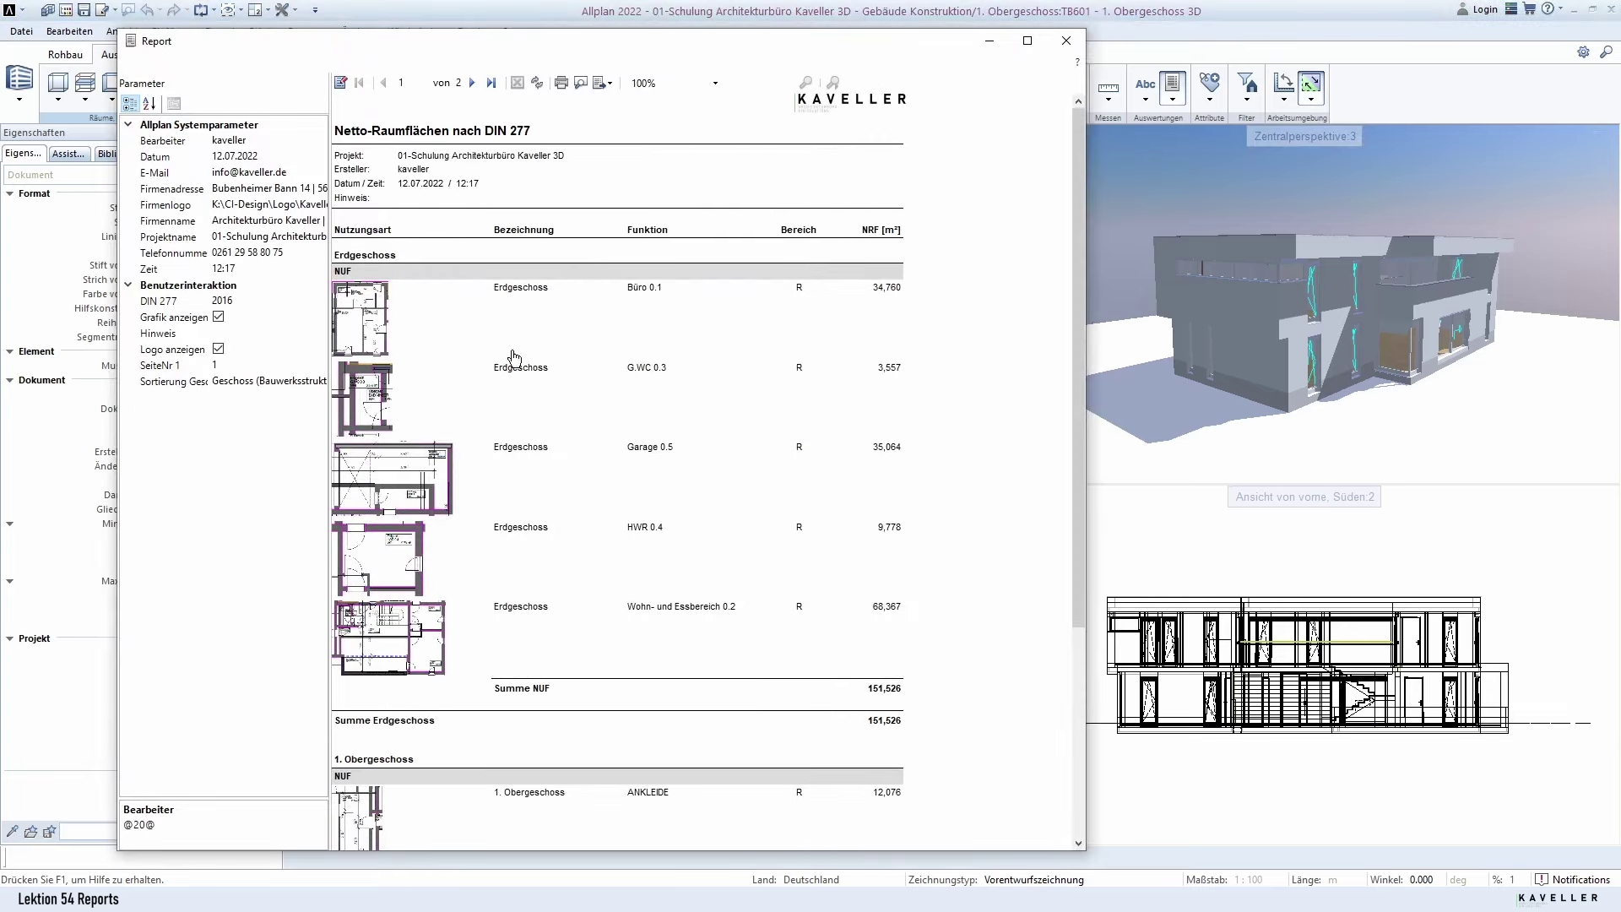
scroll(428, 414, "down", 1)
scroll(428, 413, "down", 2)
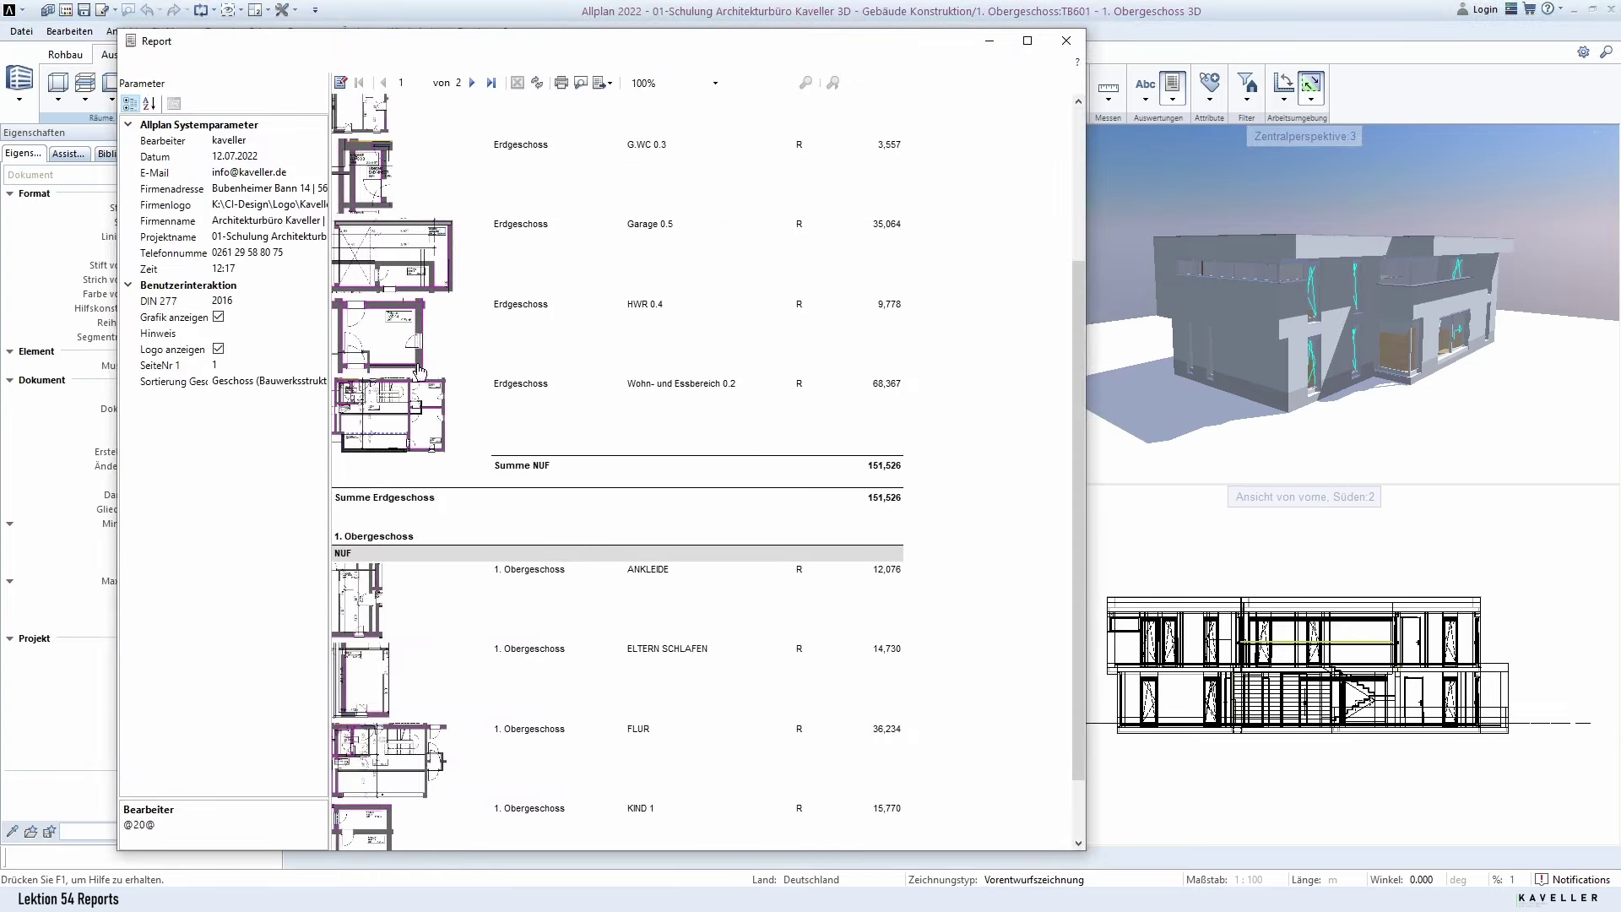
scroll(441, 446, "down", 2)
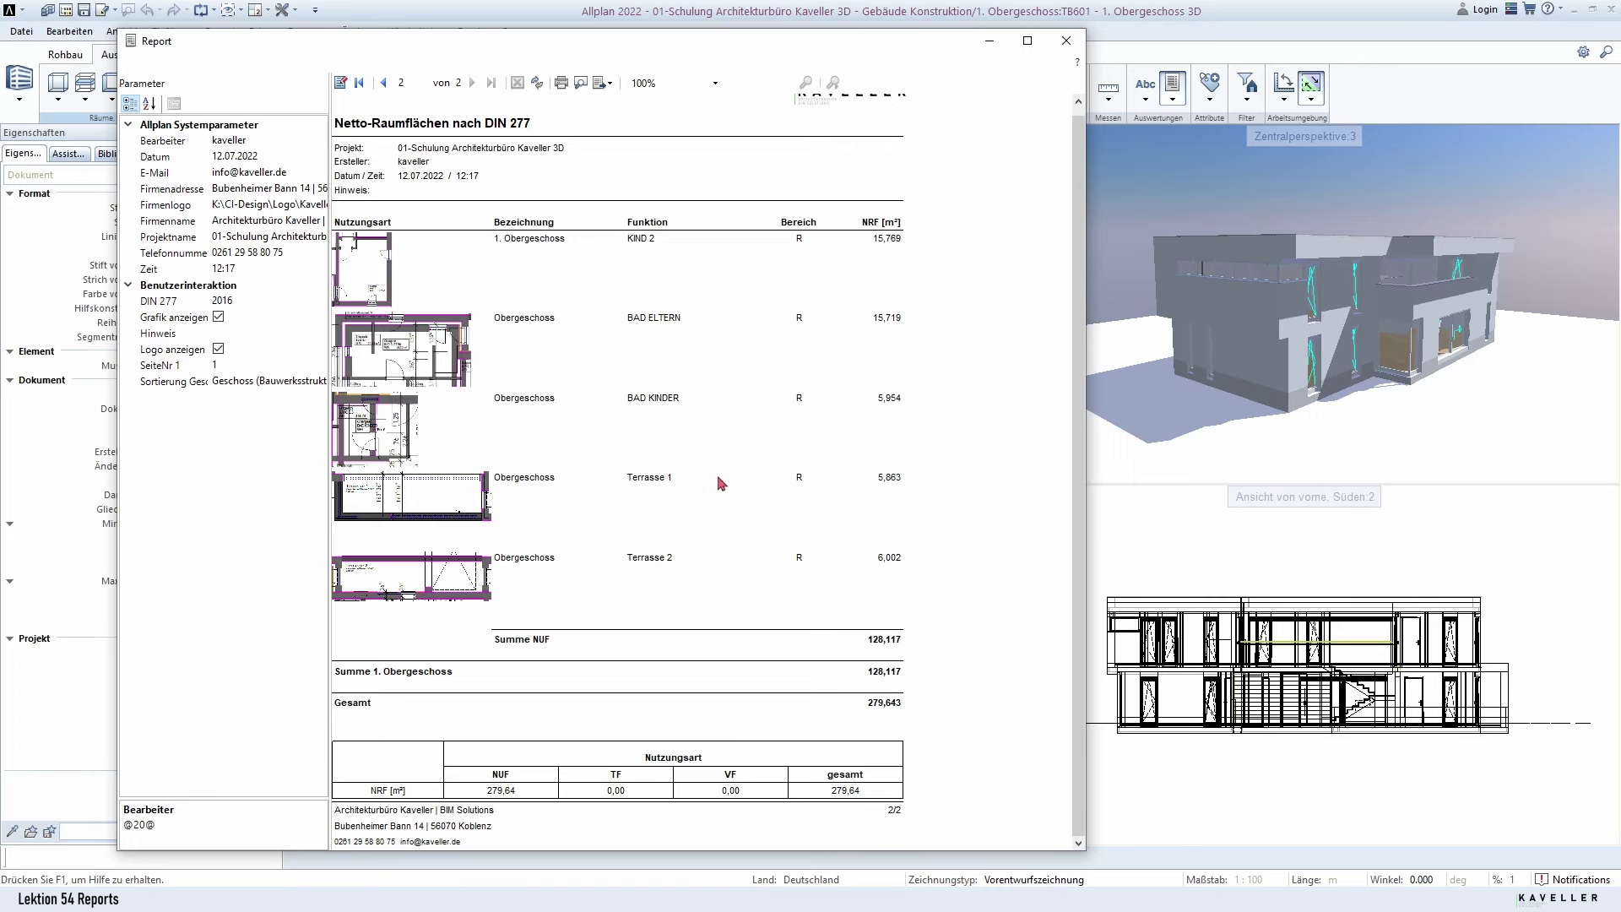
left_click(1067, 40)
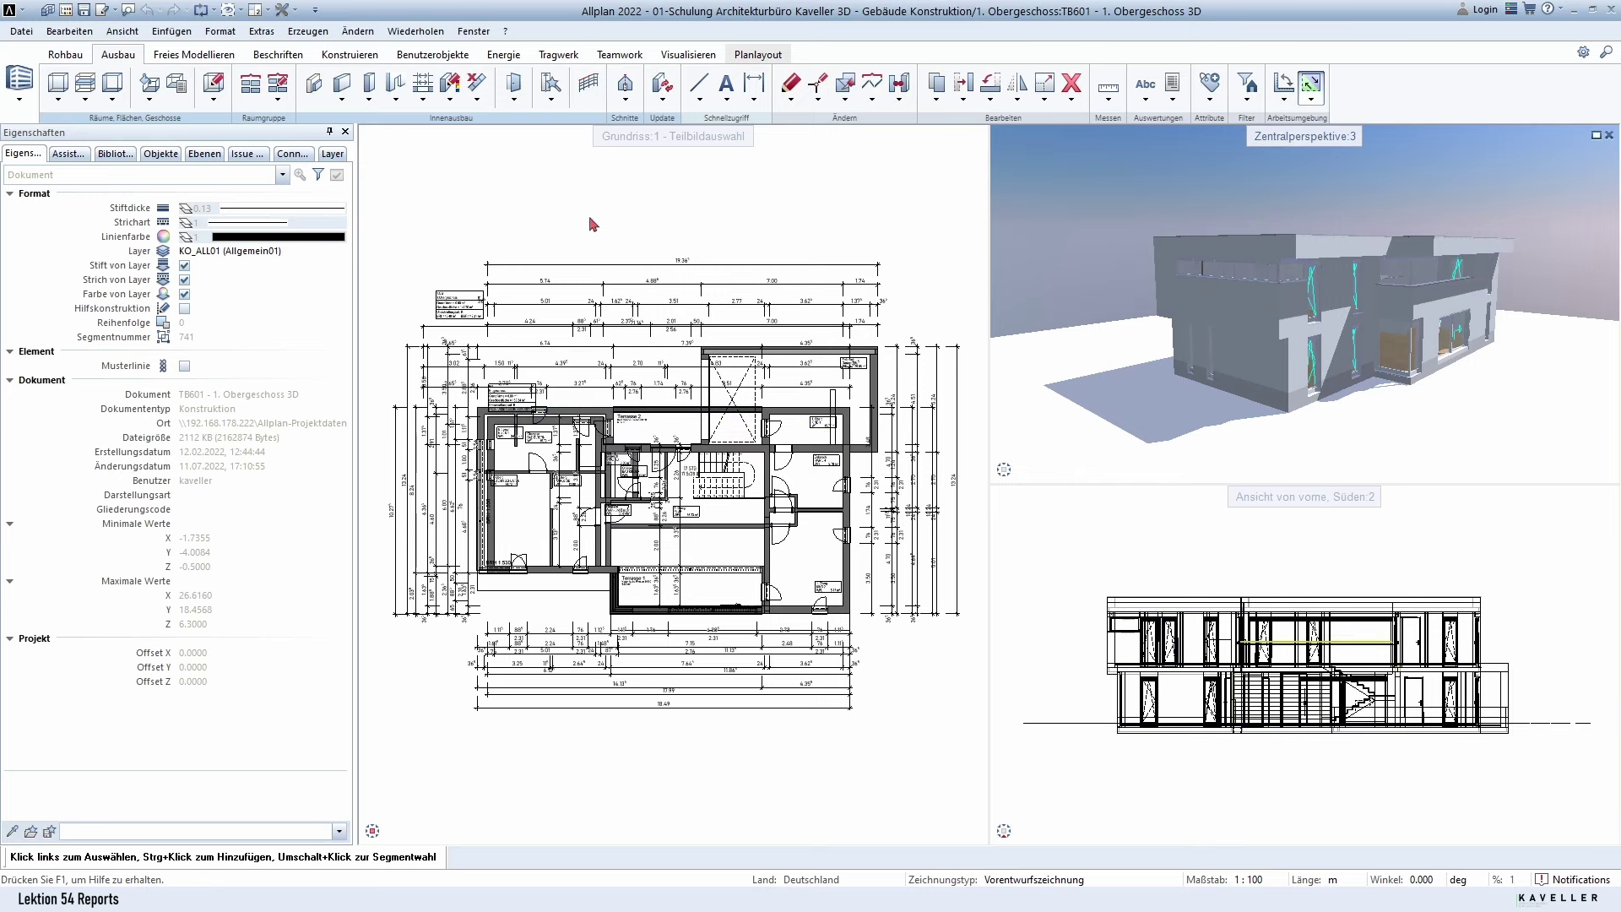
left_click(293, 12)
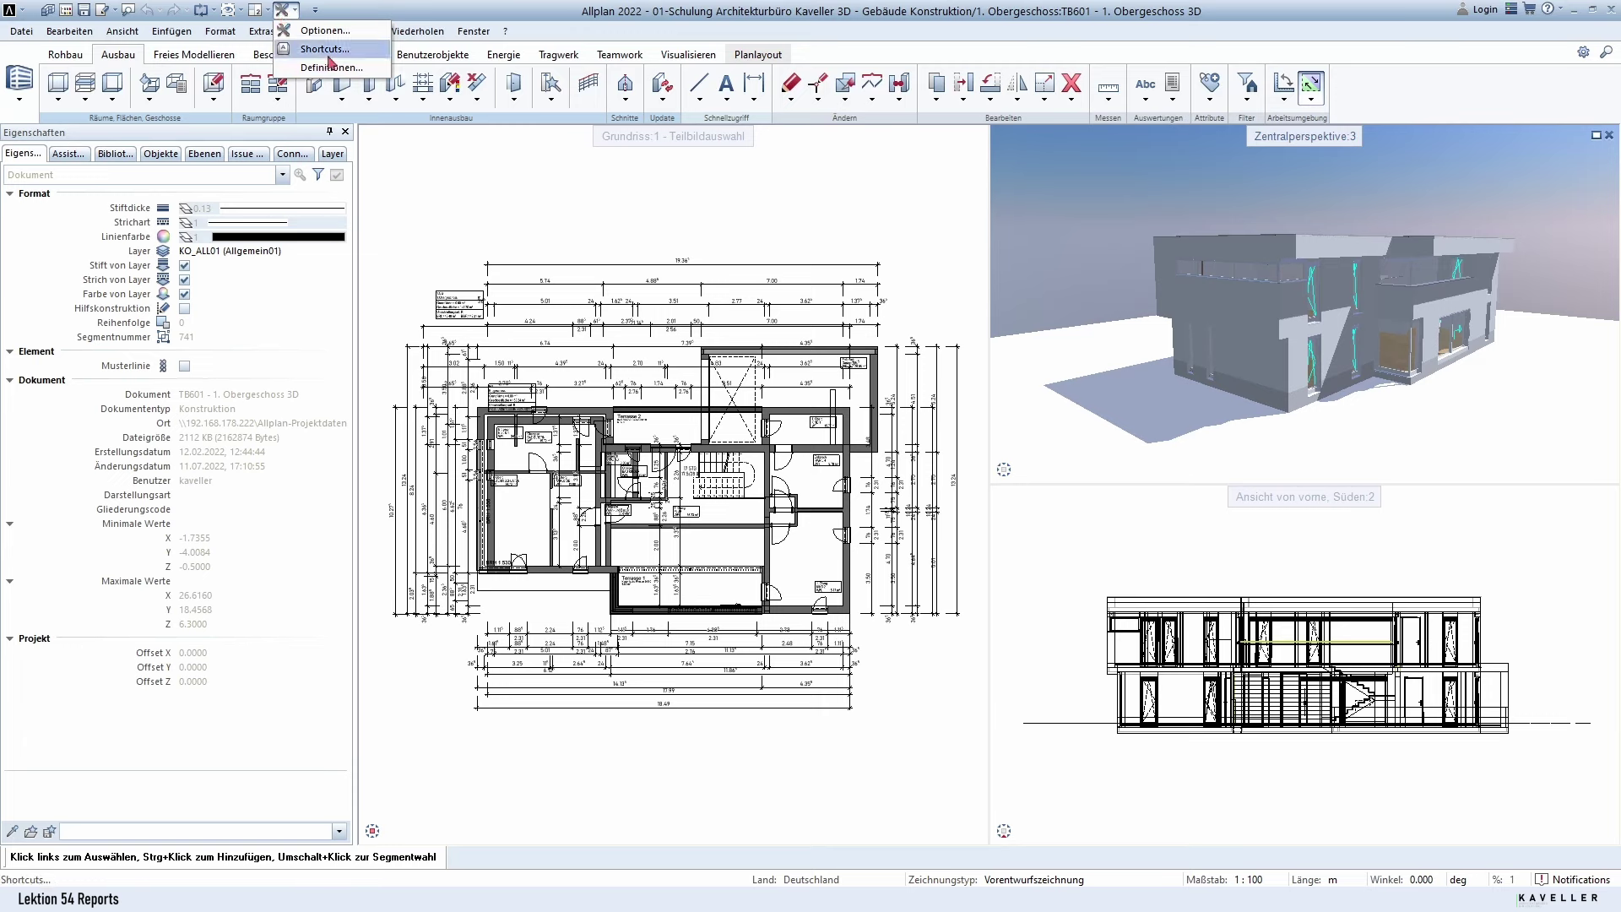
left_click(328, 69)
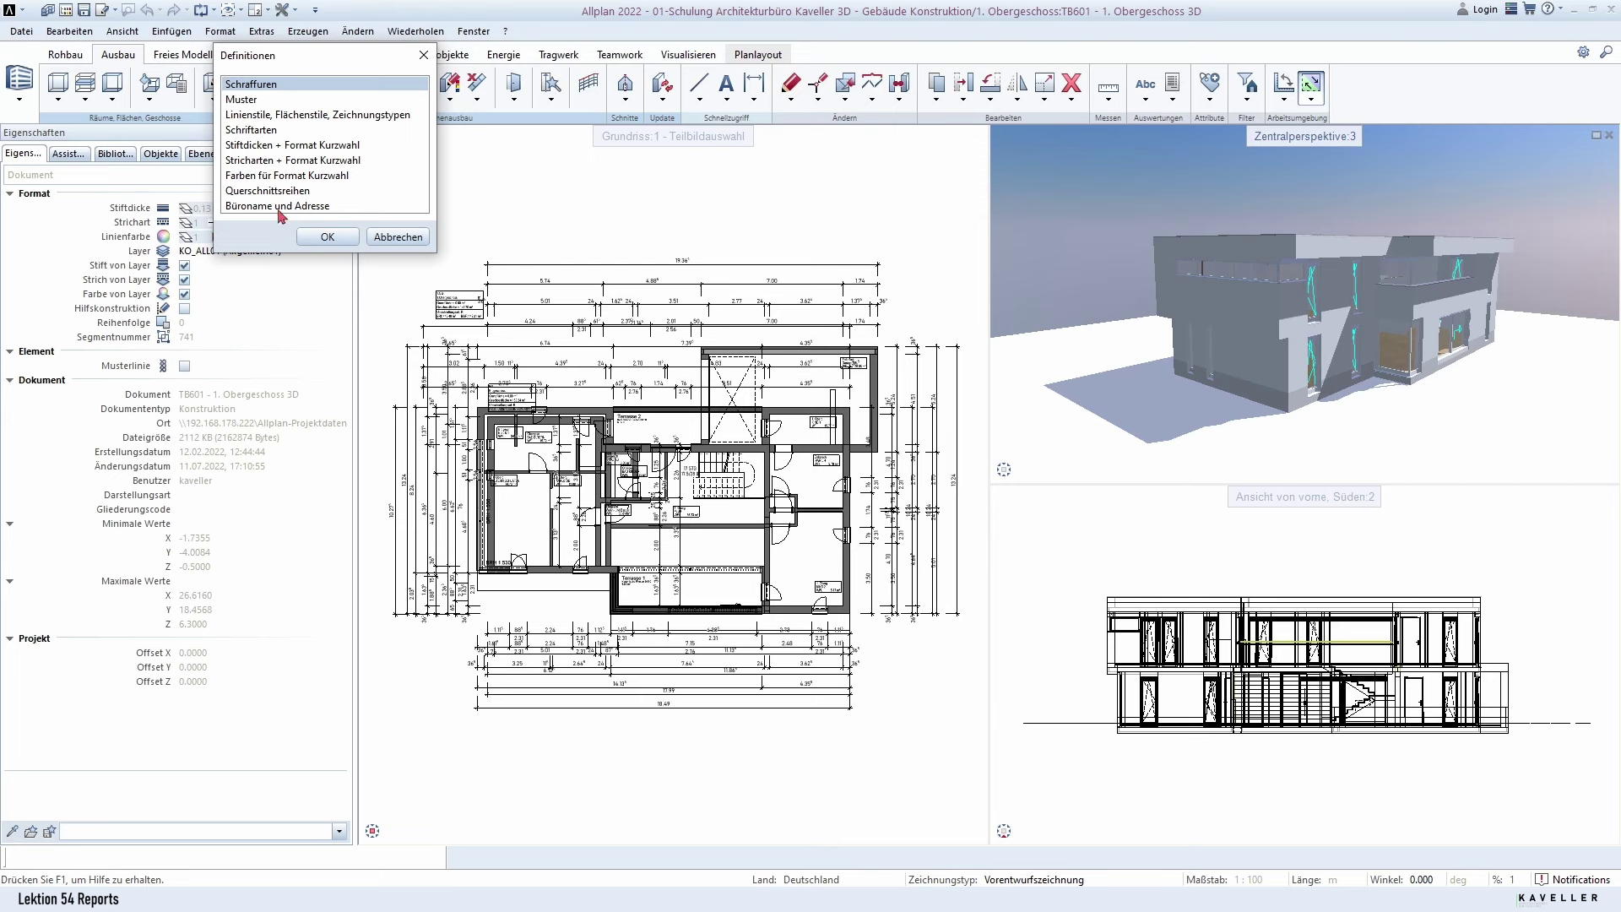
double_click(266, 208)
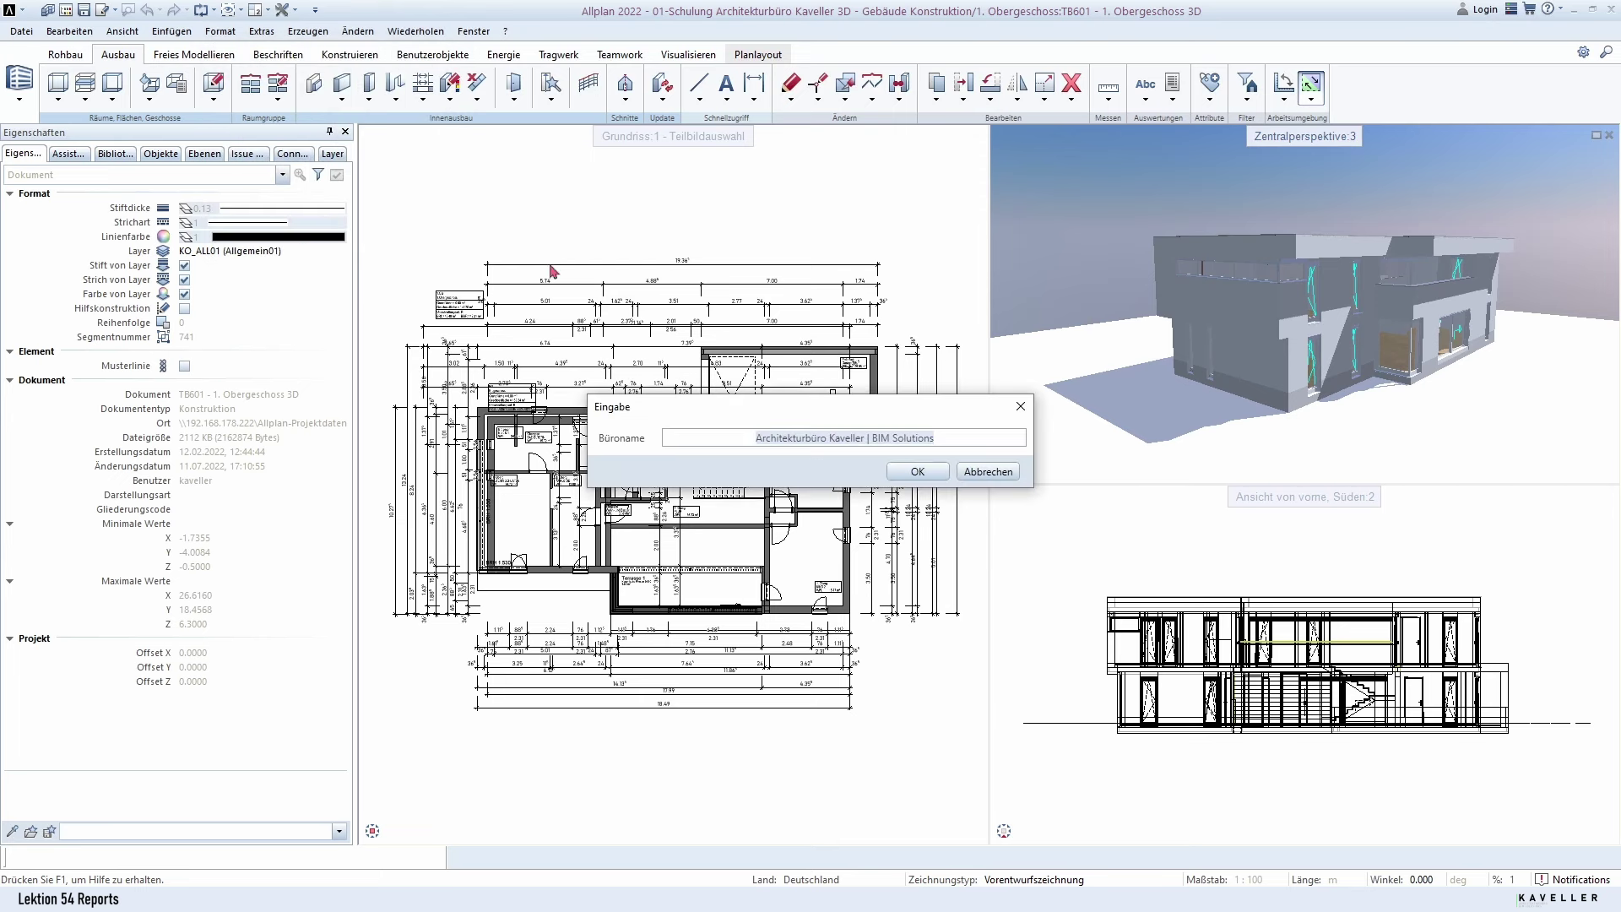
left_click_drag(946, 440, 968, 440)
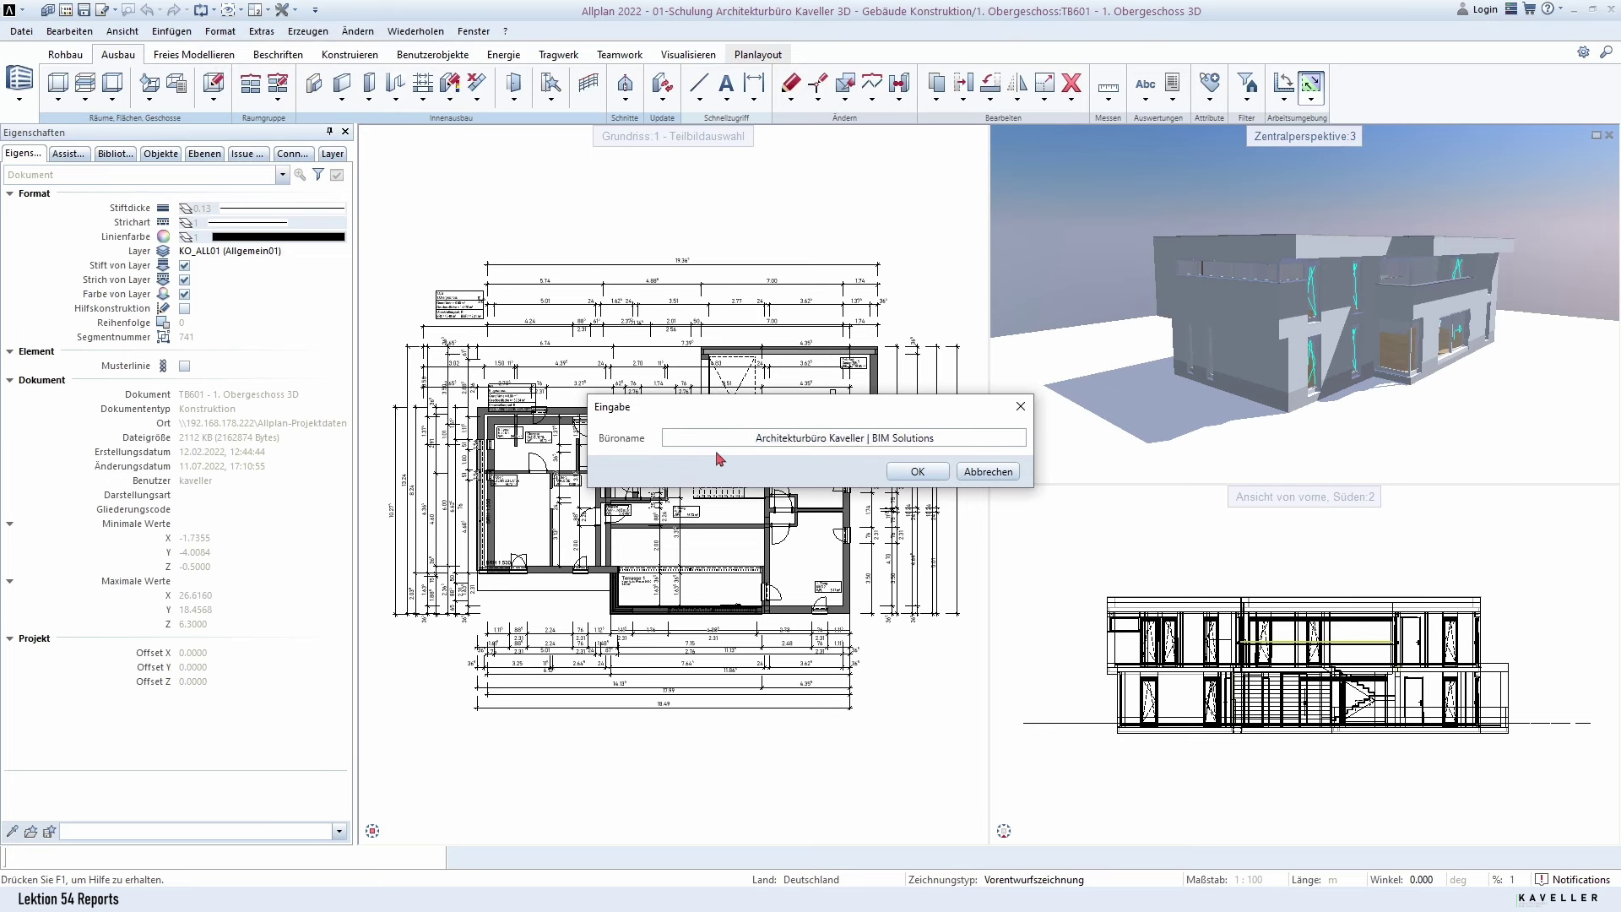
left_click(923, 479)
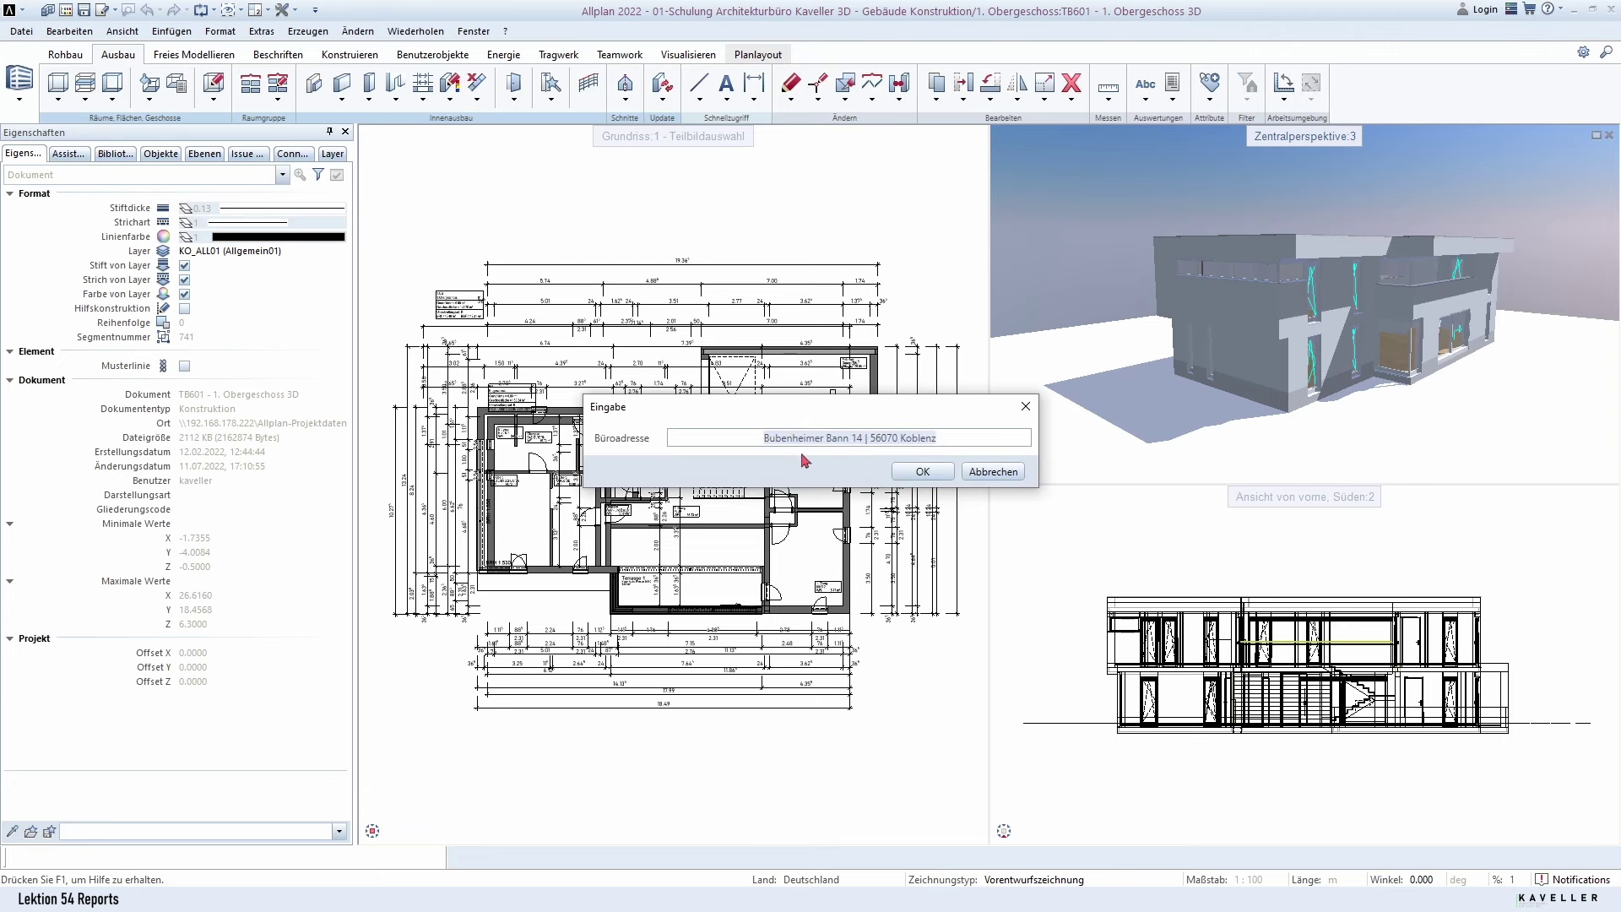
left_click(756, 438)
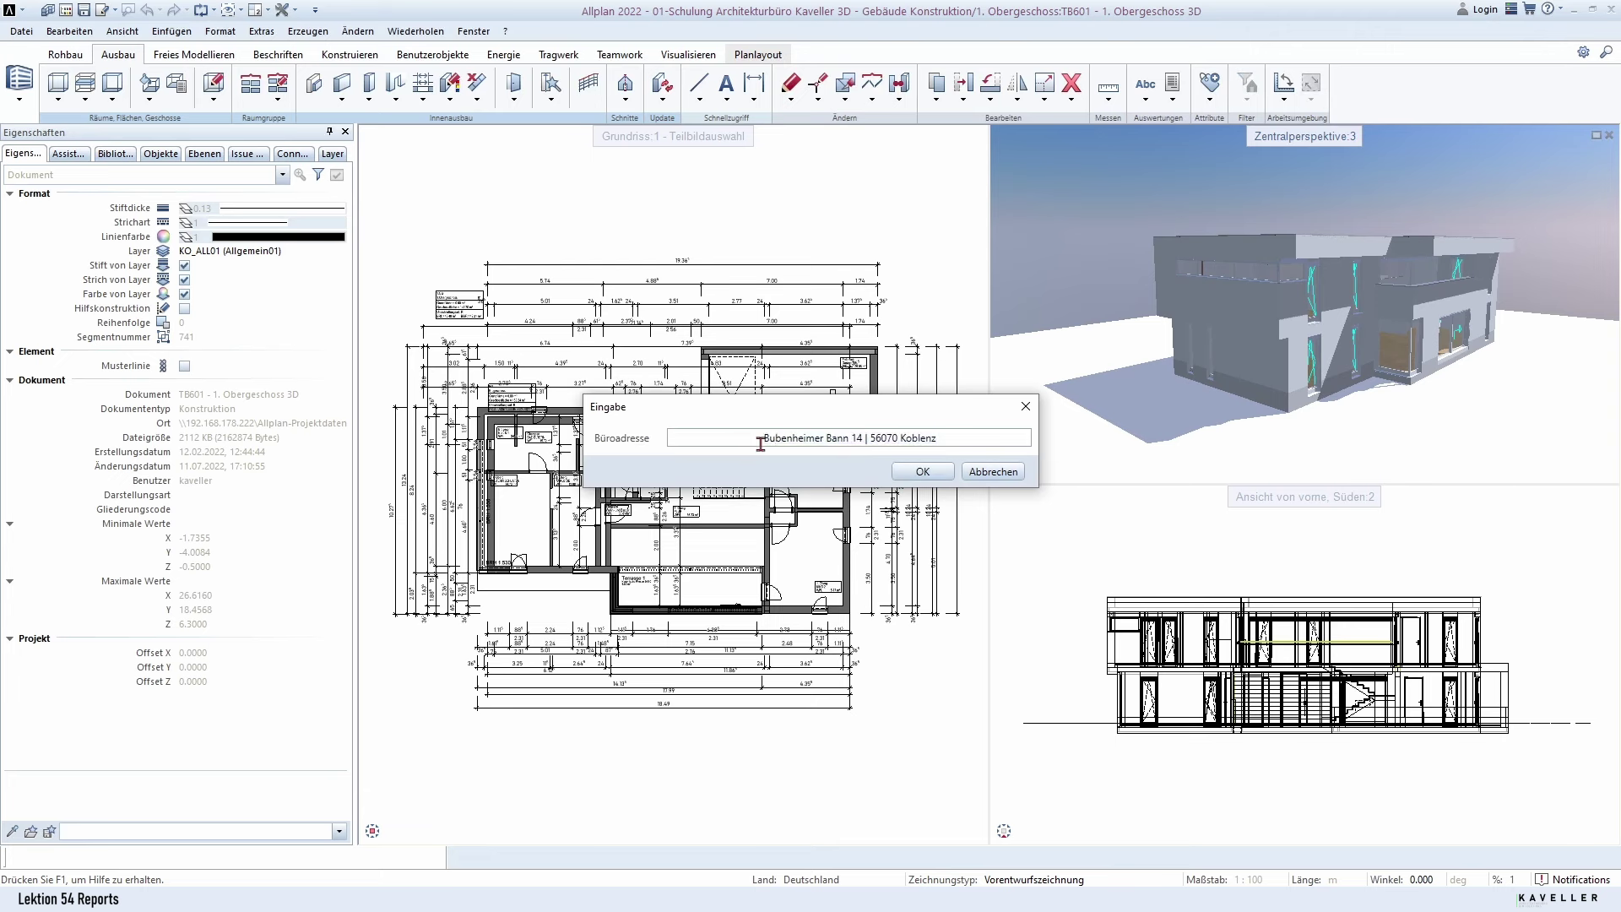
left_click(923, 471)
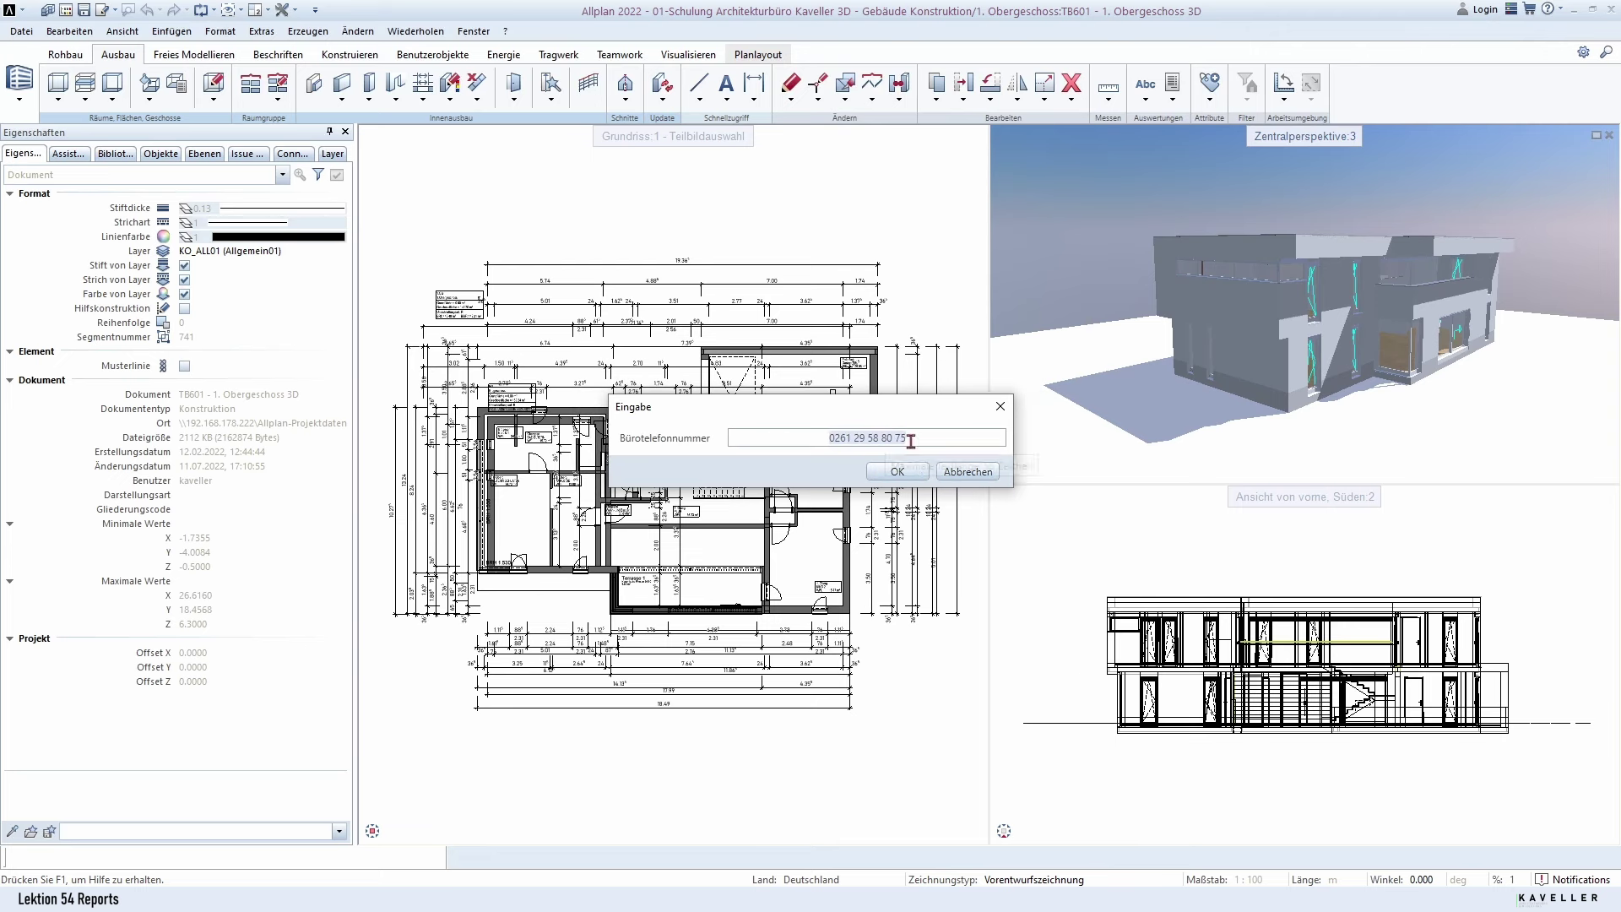
left_click(898, 470)
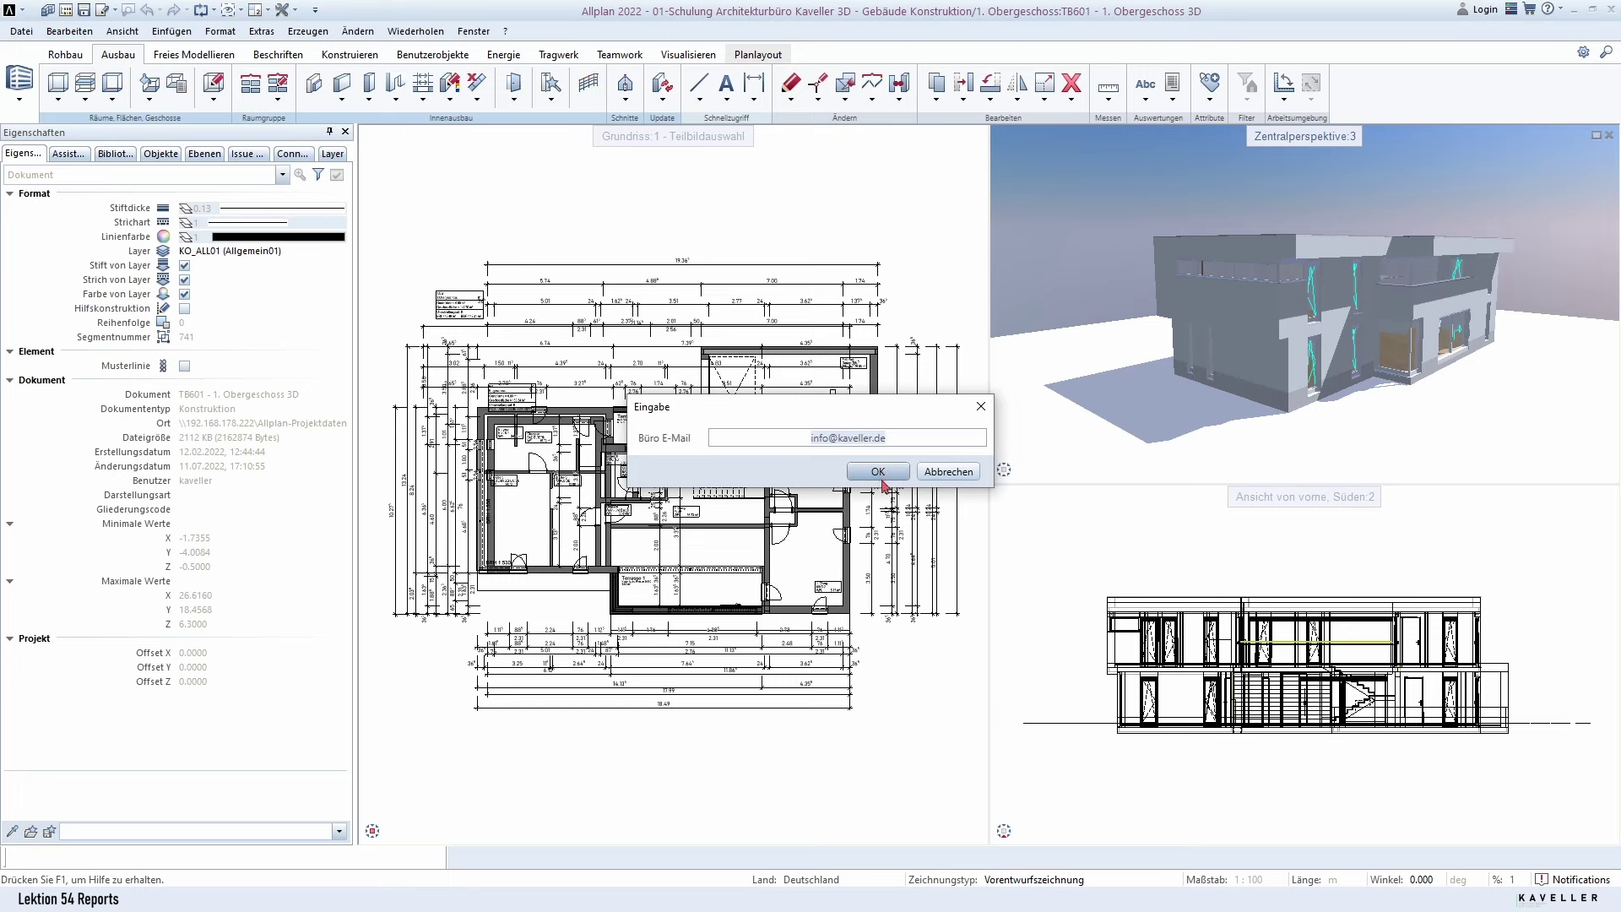
left_click(878, 471)
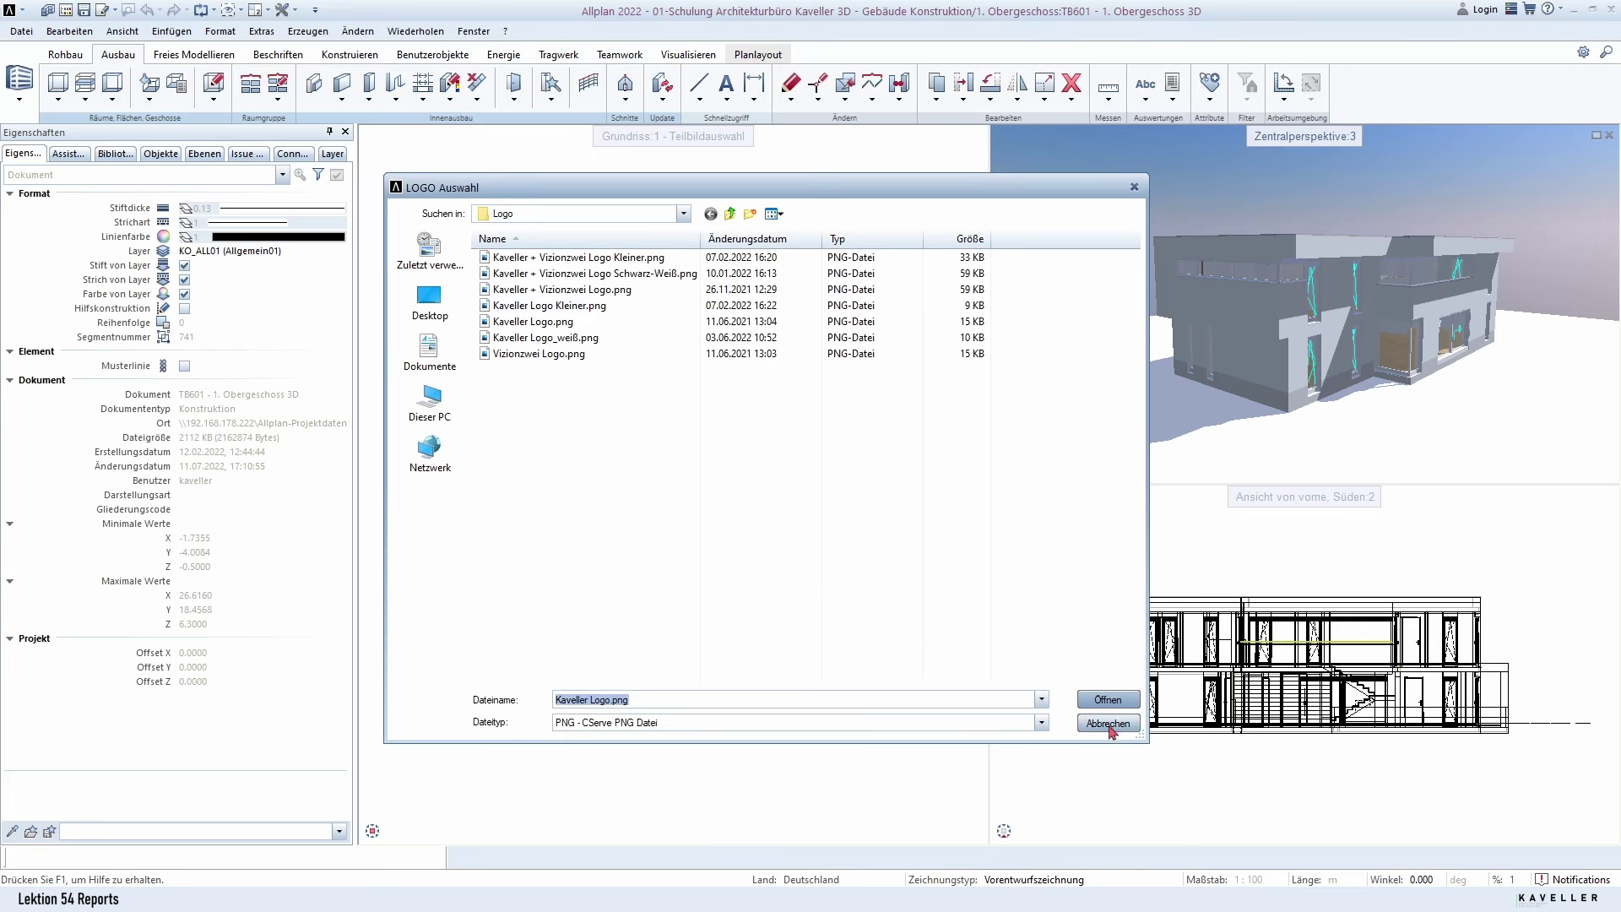
left_click(1109, 724)
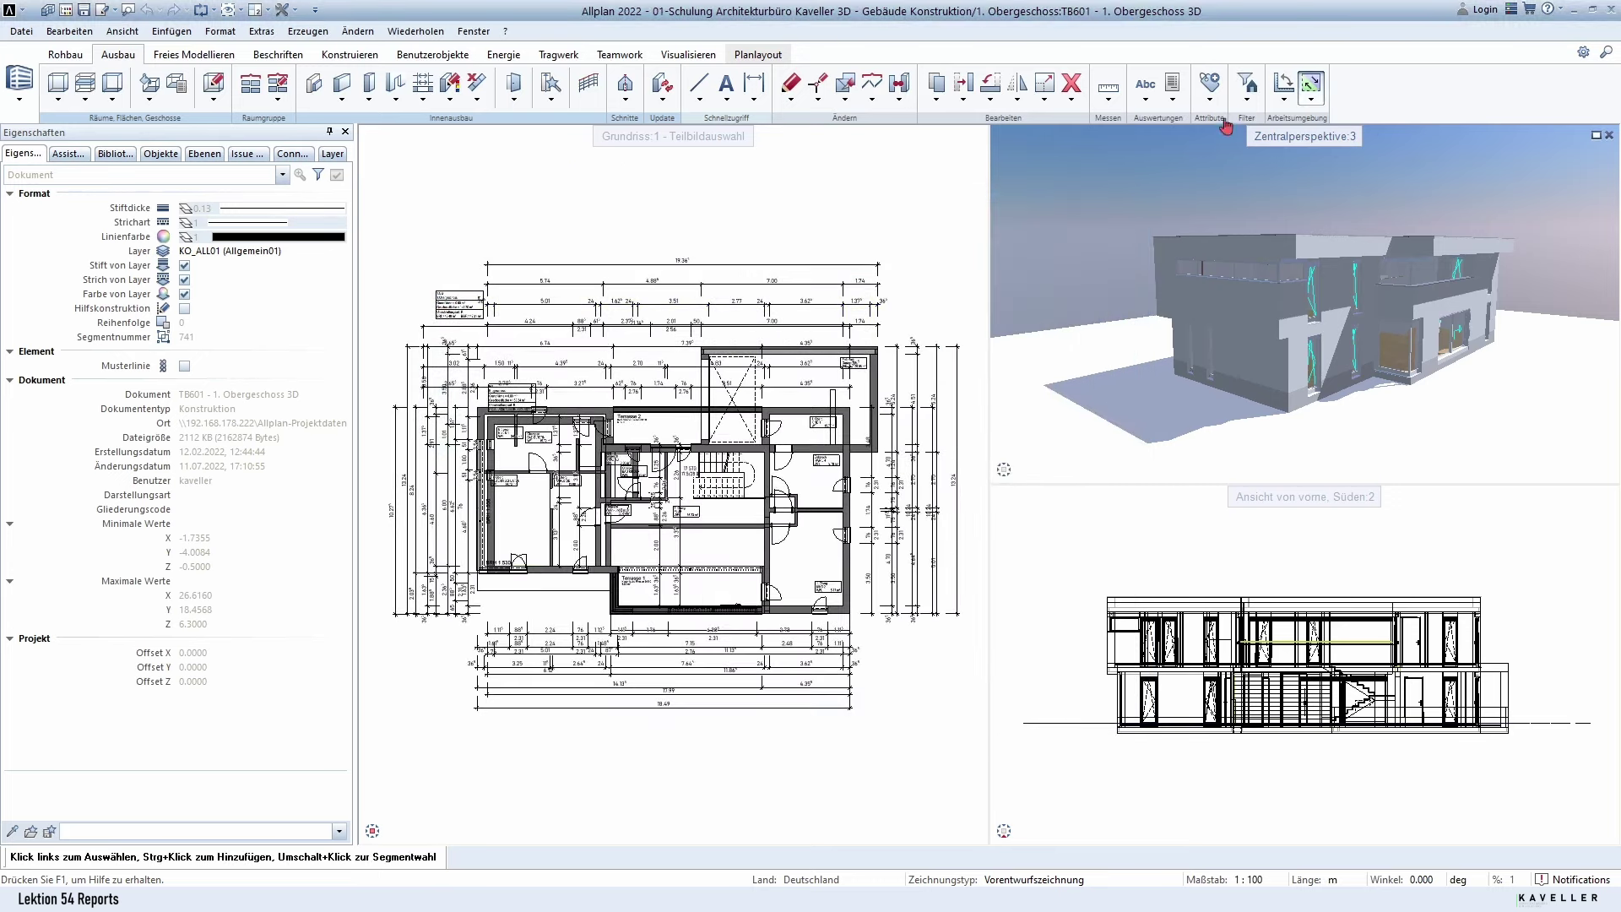
Step: Open Brutto-Grundflächen Abmessungen.rdlc and evaluate the whole drawing with Alles
left_click(1174, 87)
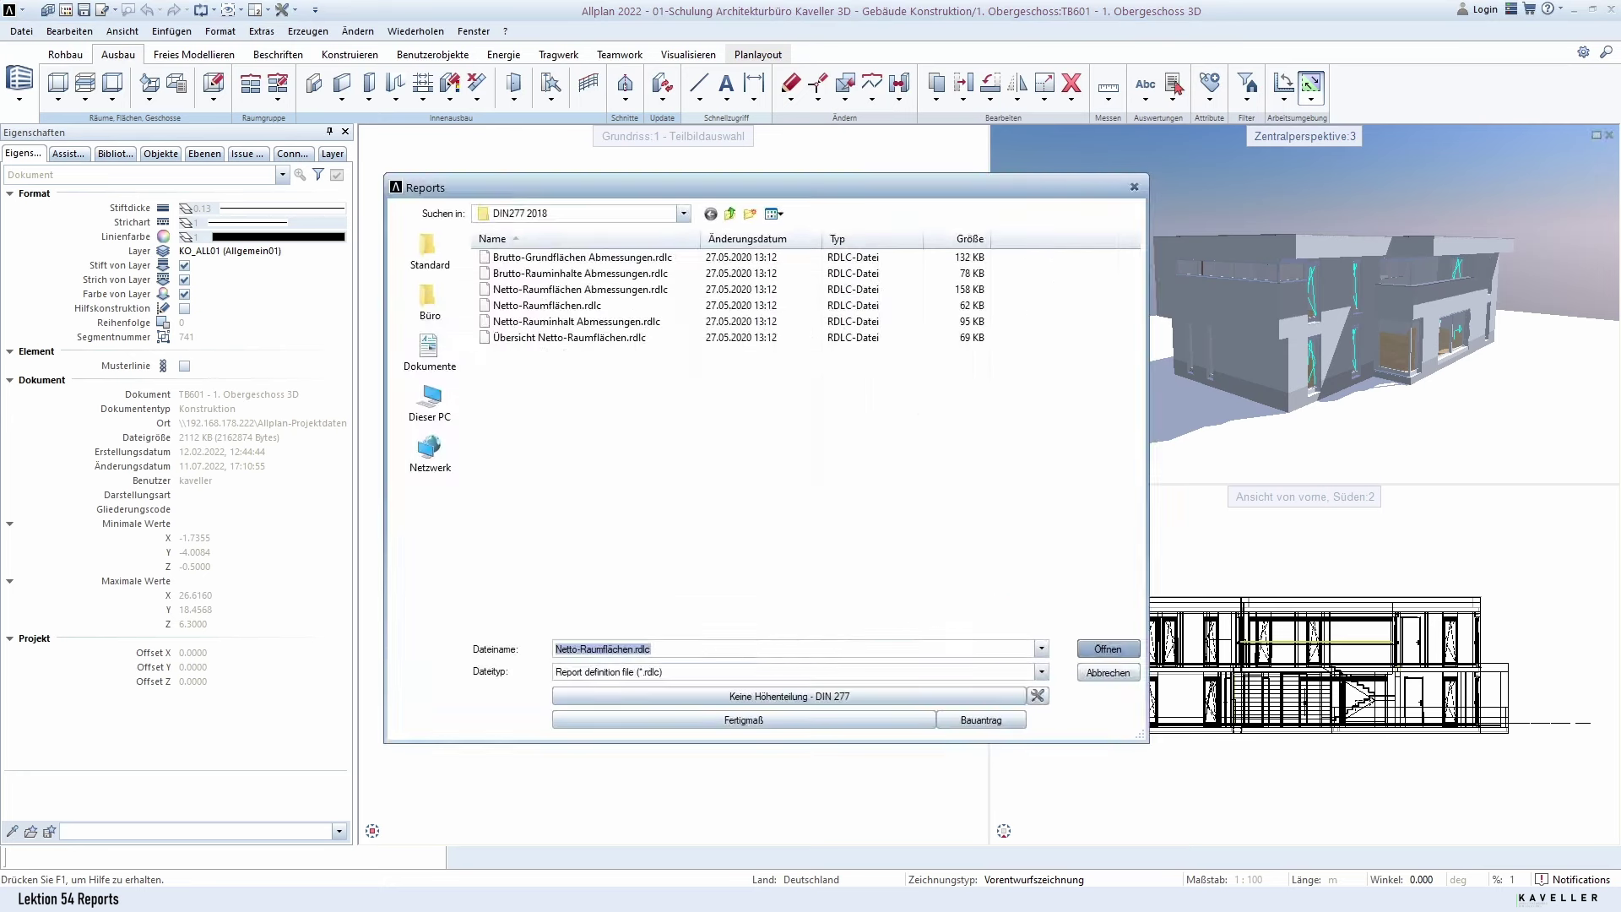
left_click(561, 259)
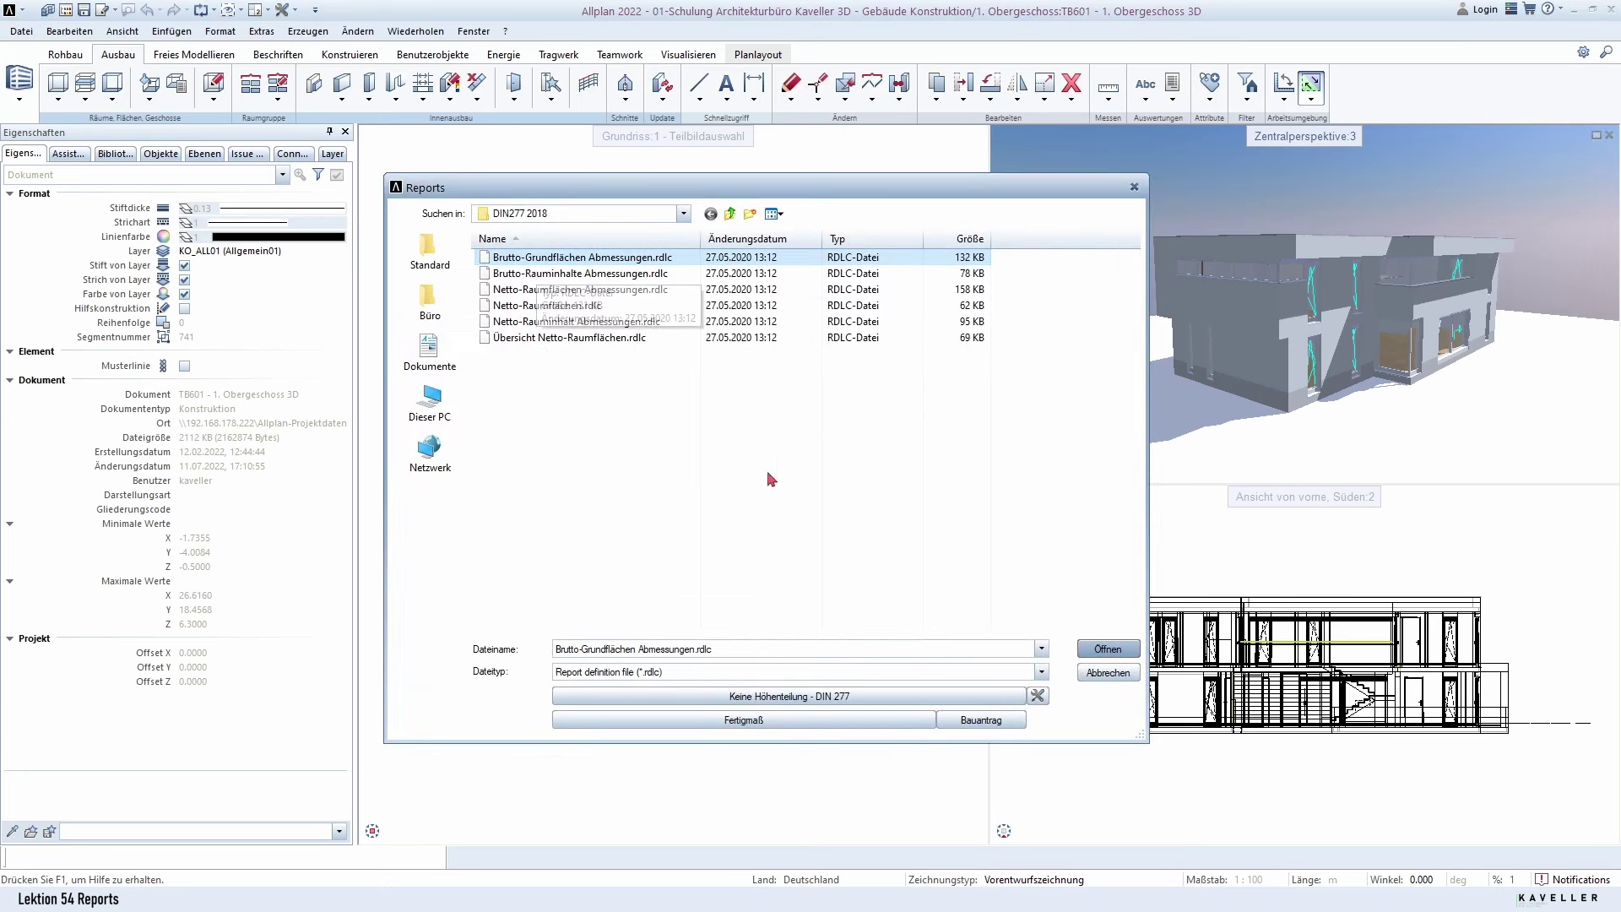
left_click(1107, 650)
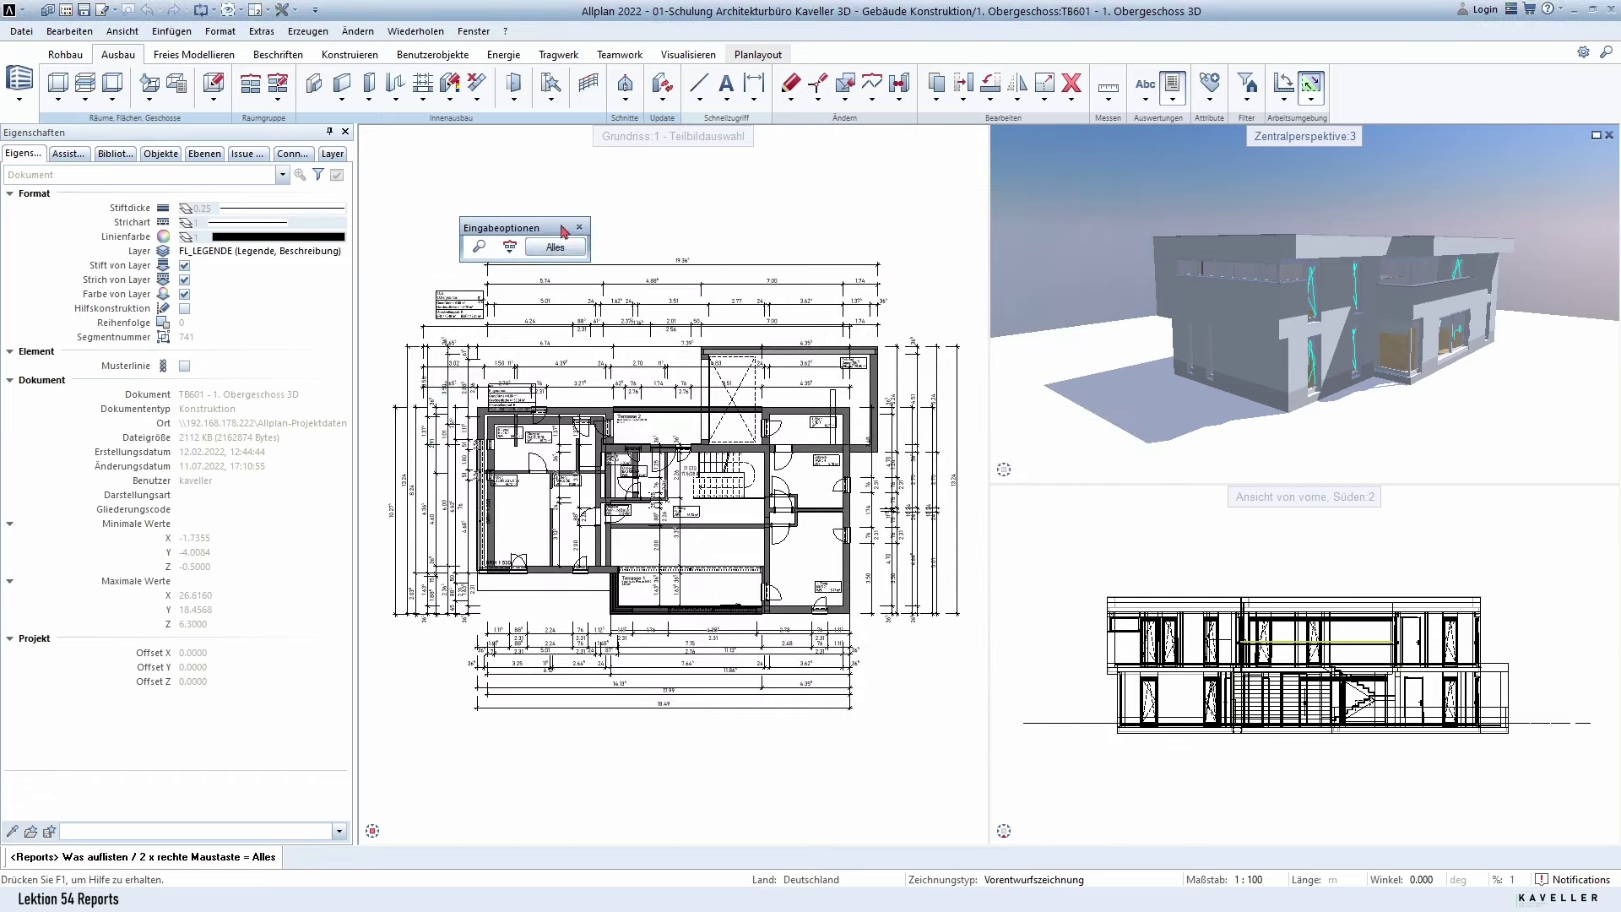
left_click(555, 246)
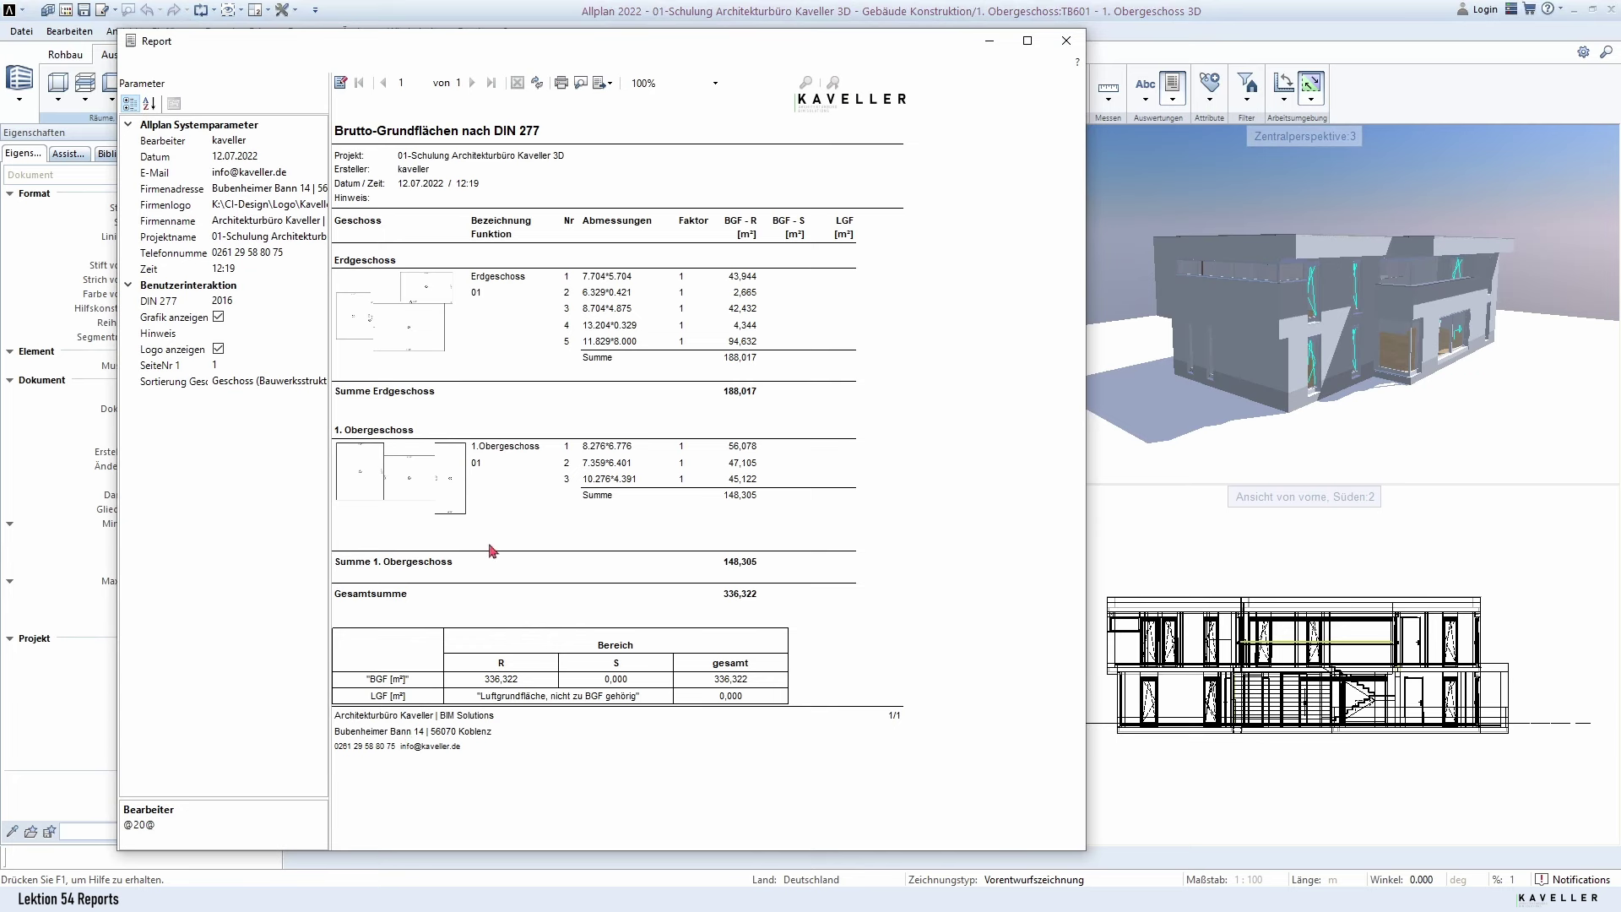
Step: Set the Bearbeiter parameter to the architect's full name and title, reviewing the office parameters
left_click(254, 140)
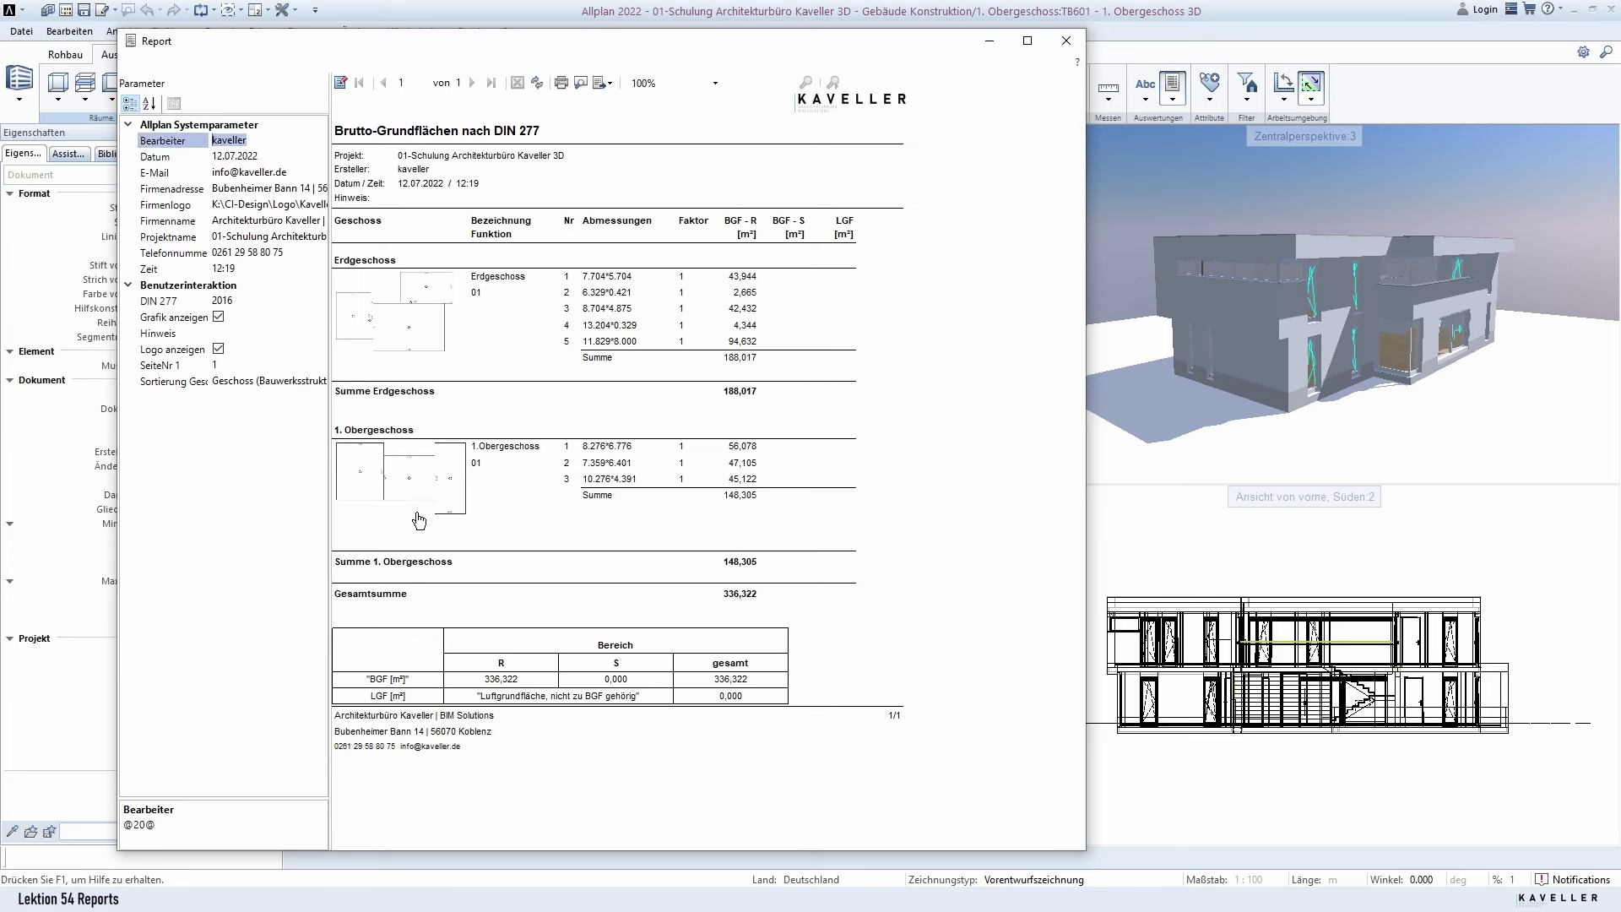
type("Hakan")
type("rchitekt")
key("Return")
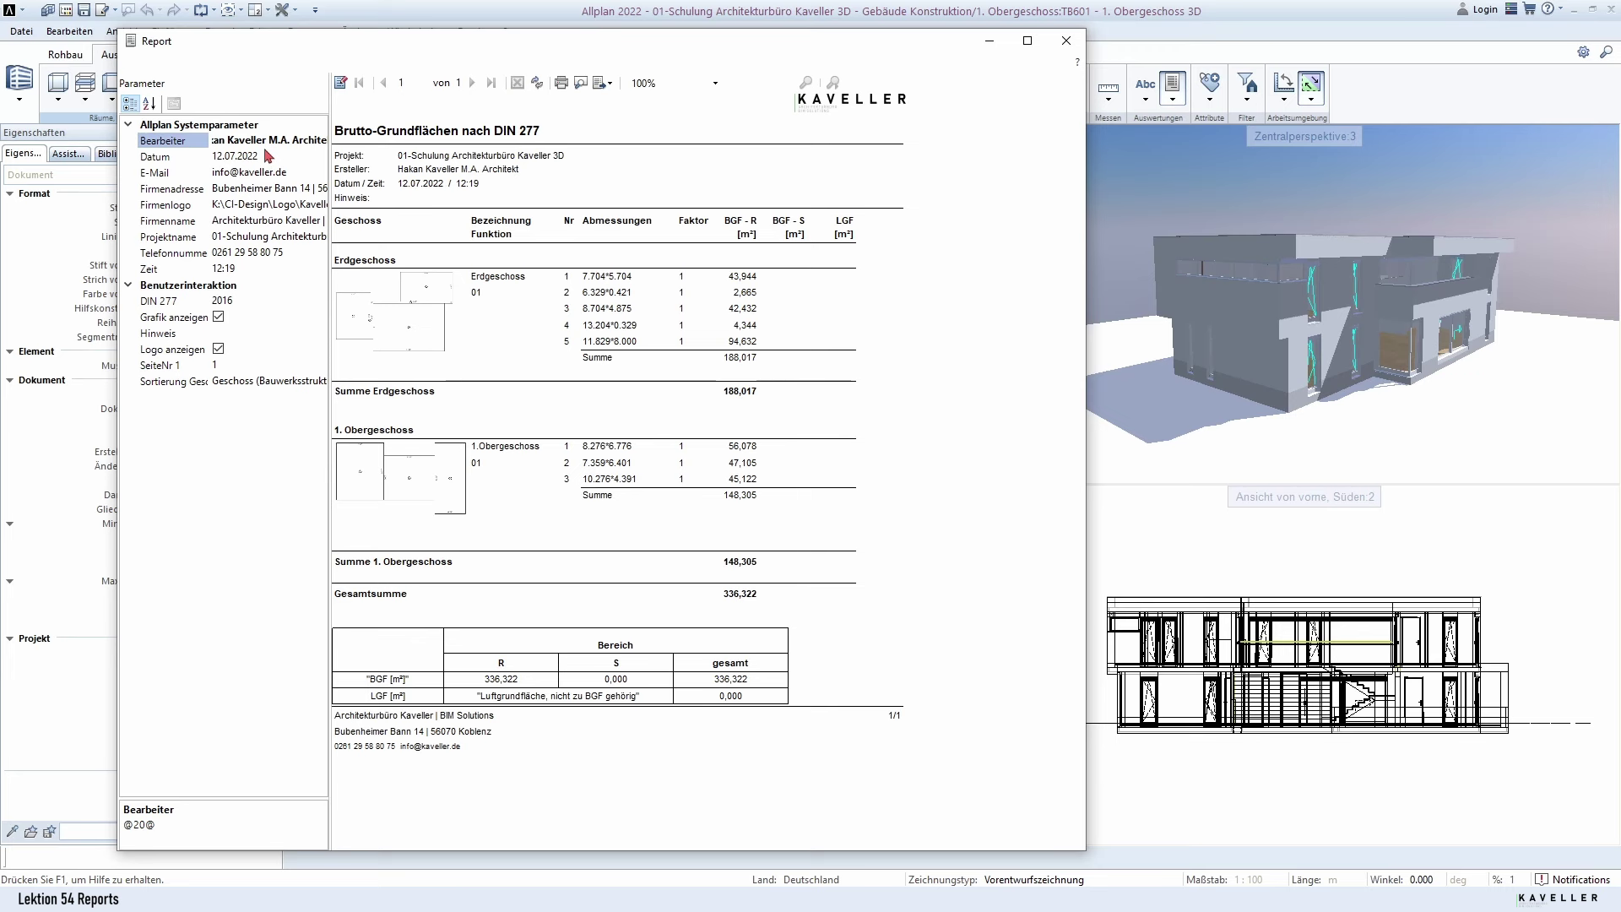
left_click(276, 188)
left_click(181, 207)
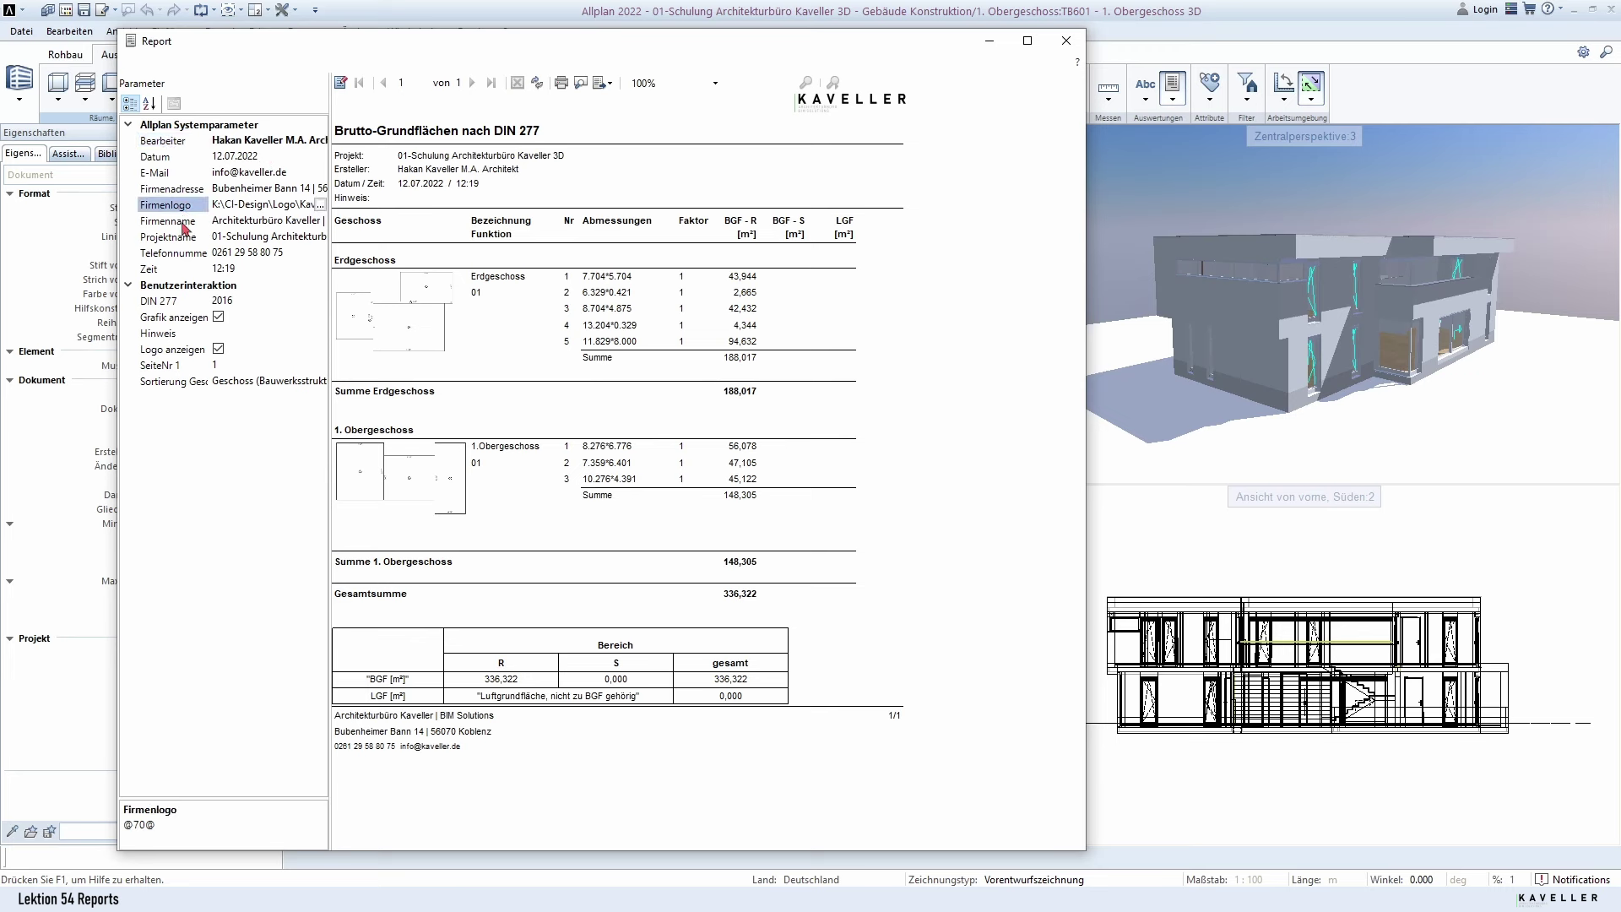
left_click(258, 237)
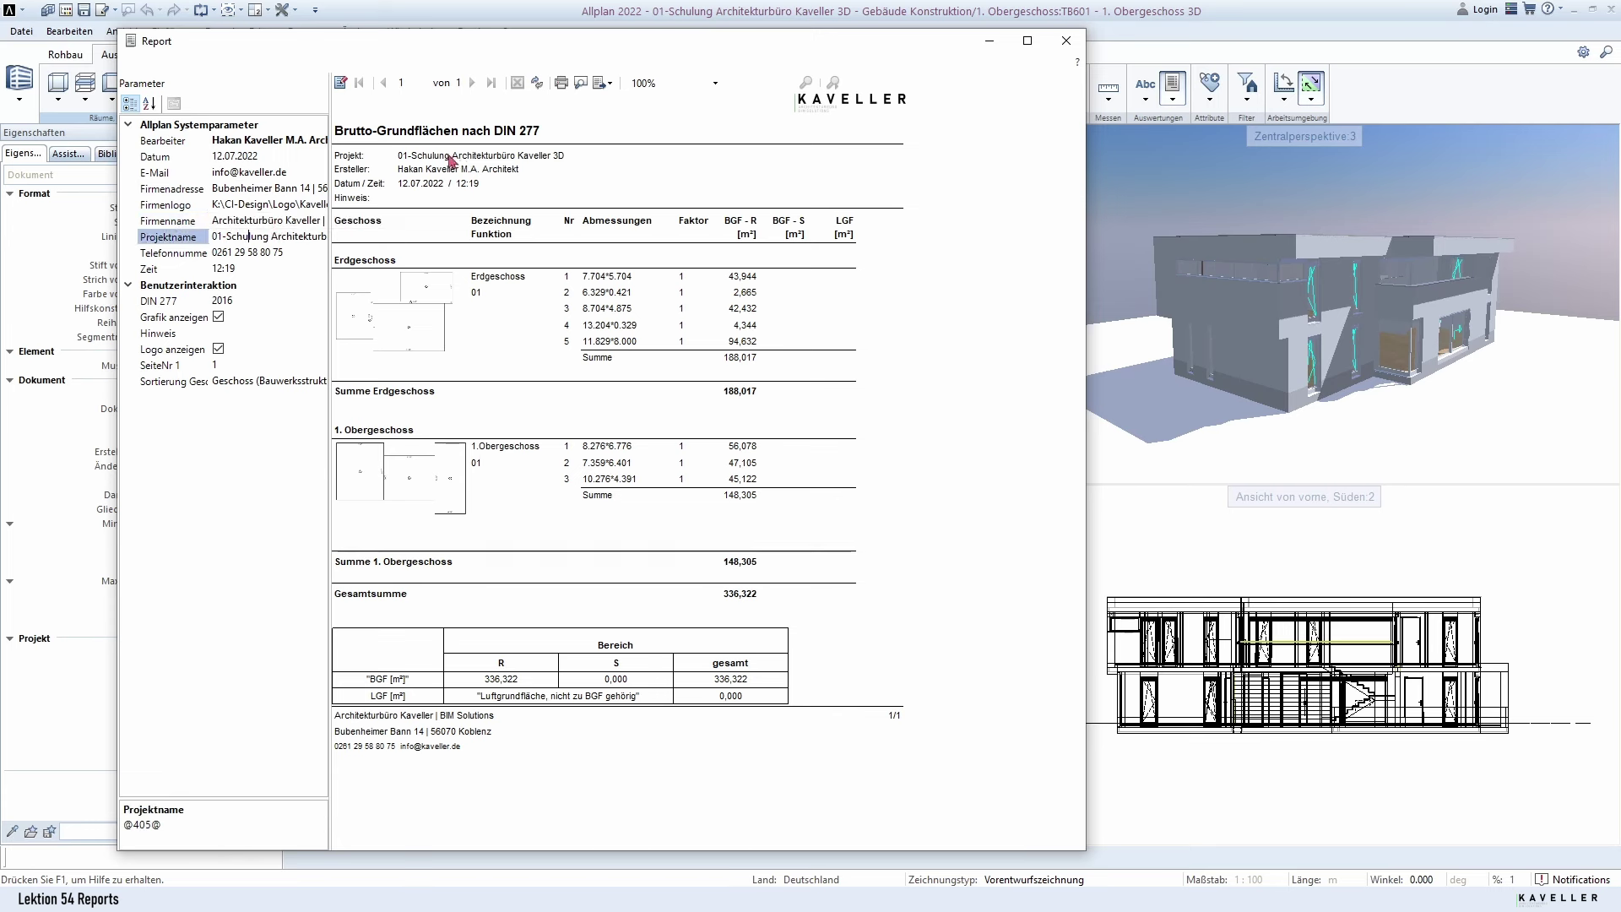
Step: Keep Grafik anzeigen on, check the company logo option, and show the export formats
left_click(219, 319)
left_click(218, 317)
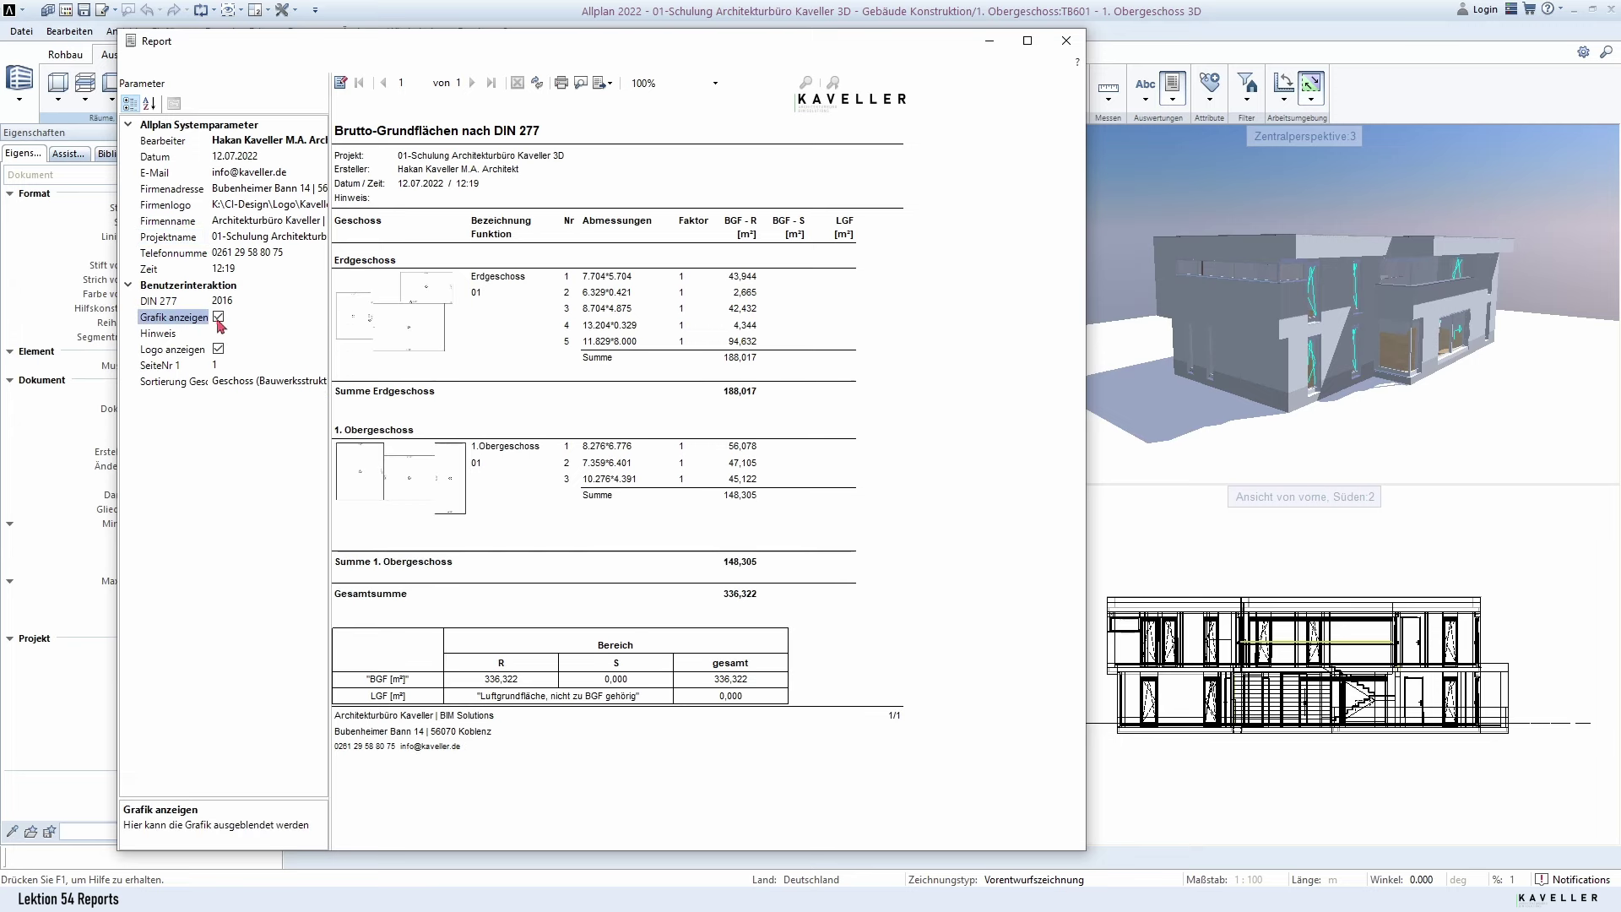
left_click(219, 349)
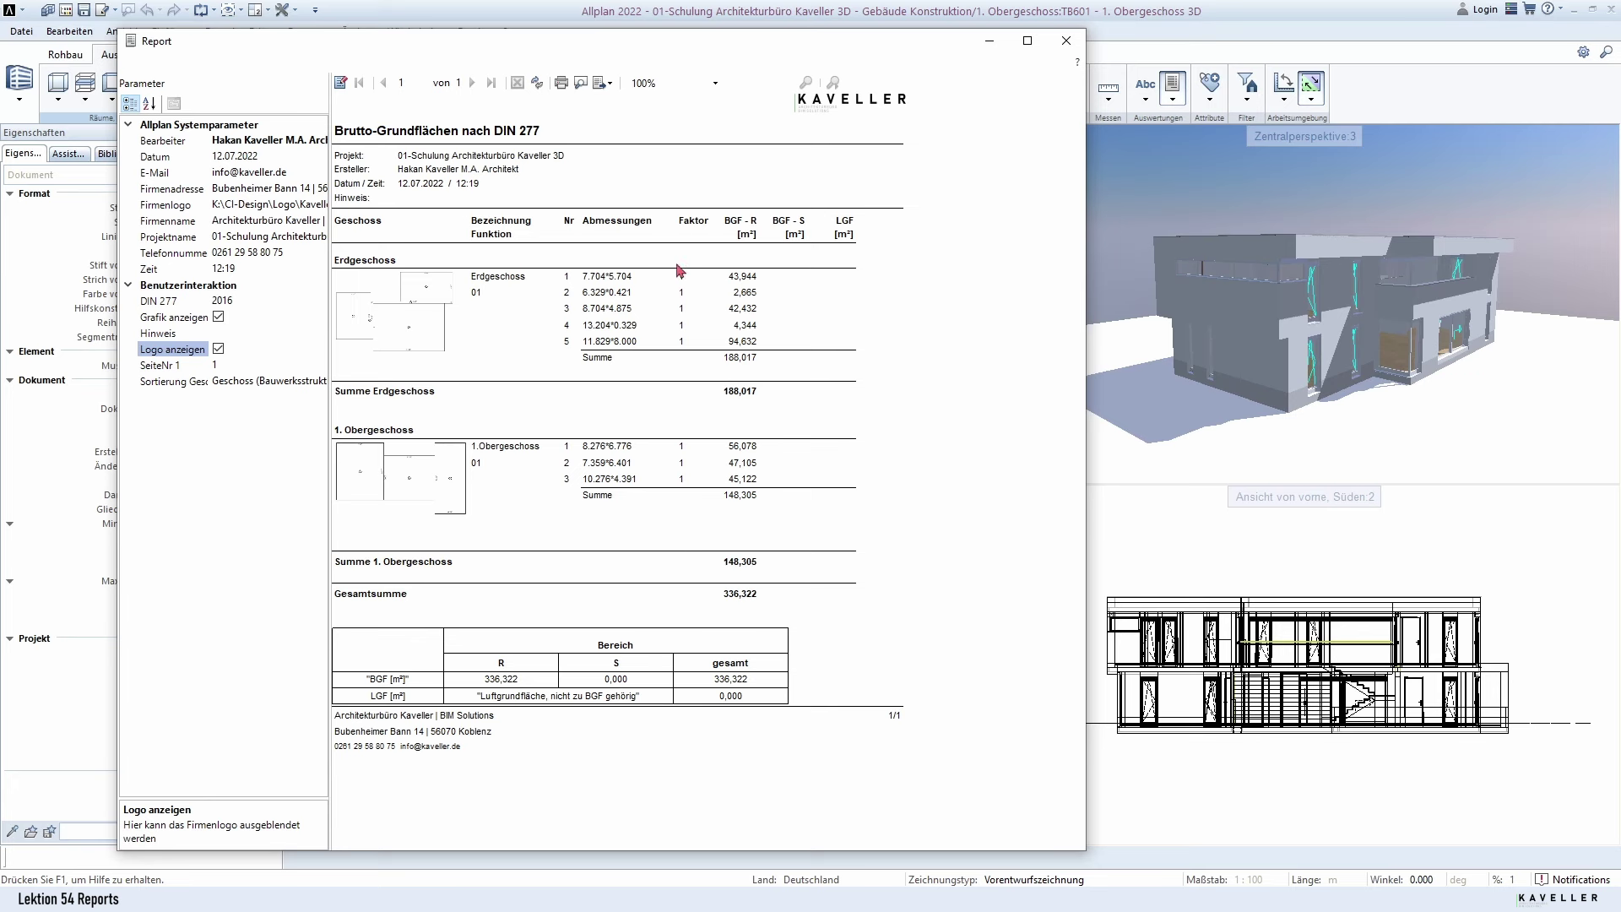
left_click(609, 84)
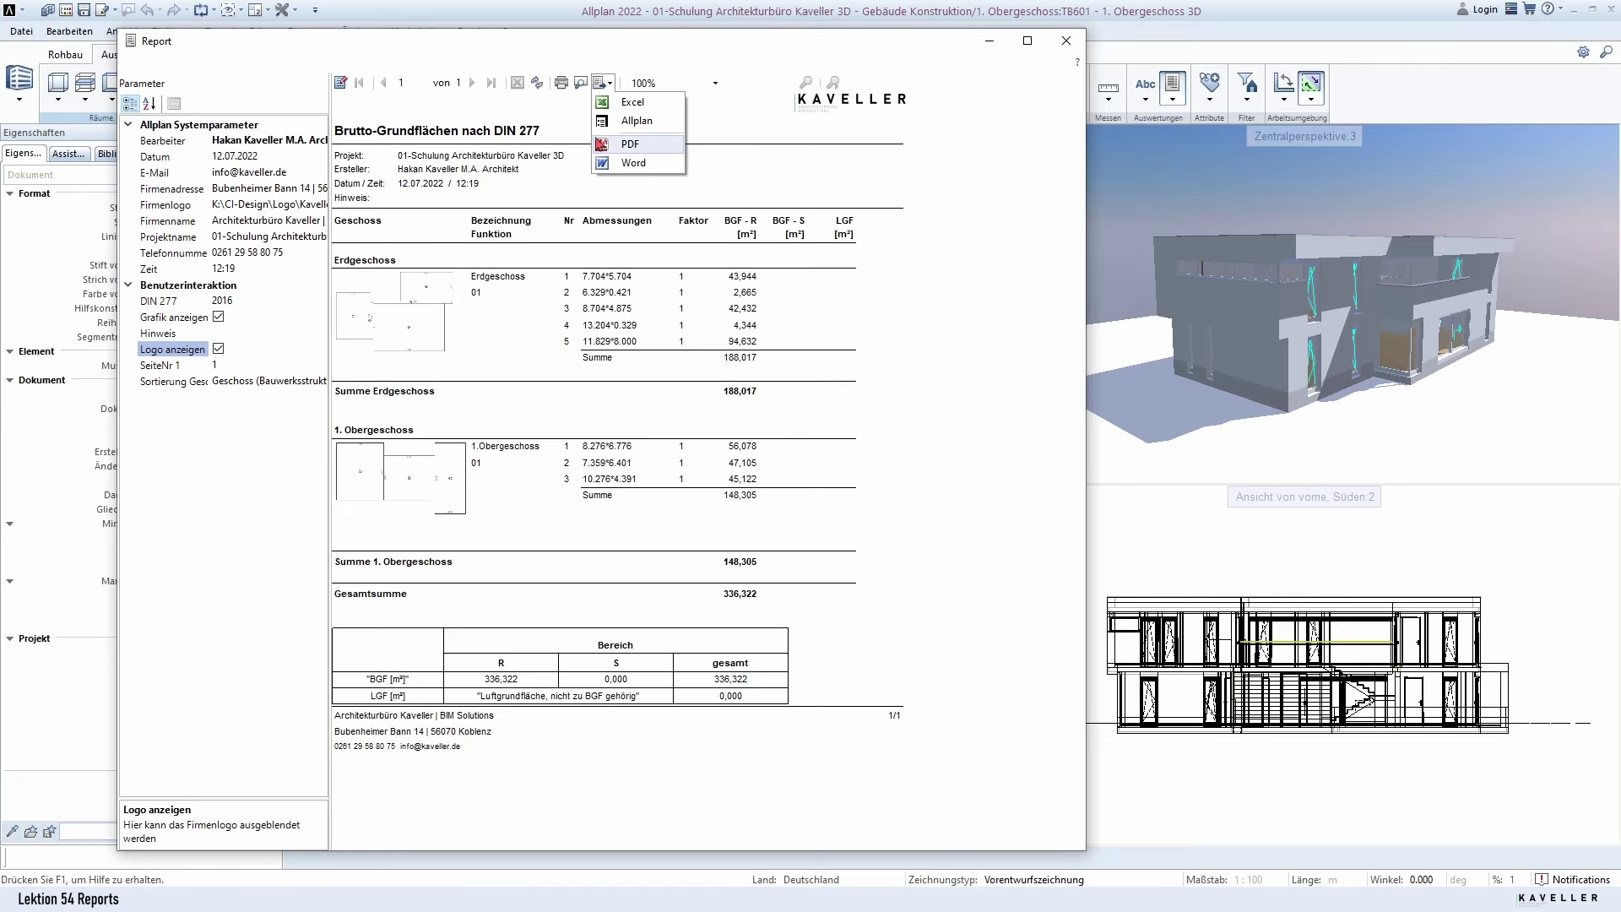
Step: Export the report as PDF and browse to Desktop > Schulungsdateien
left_click(646, 152)
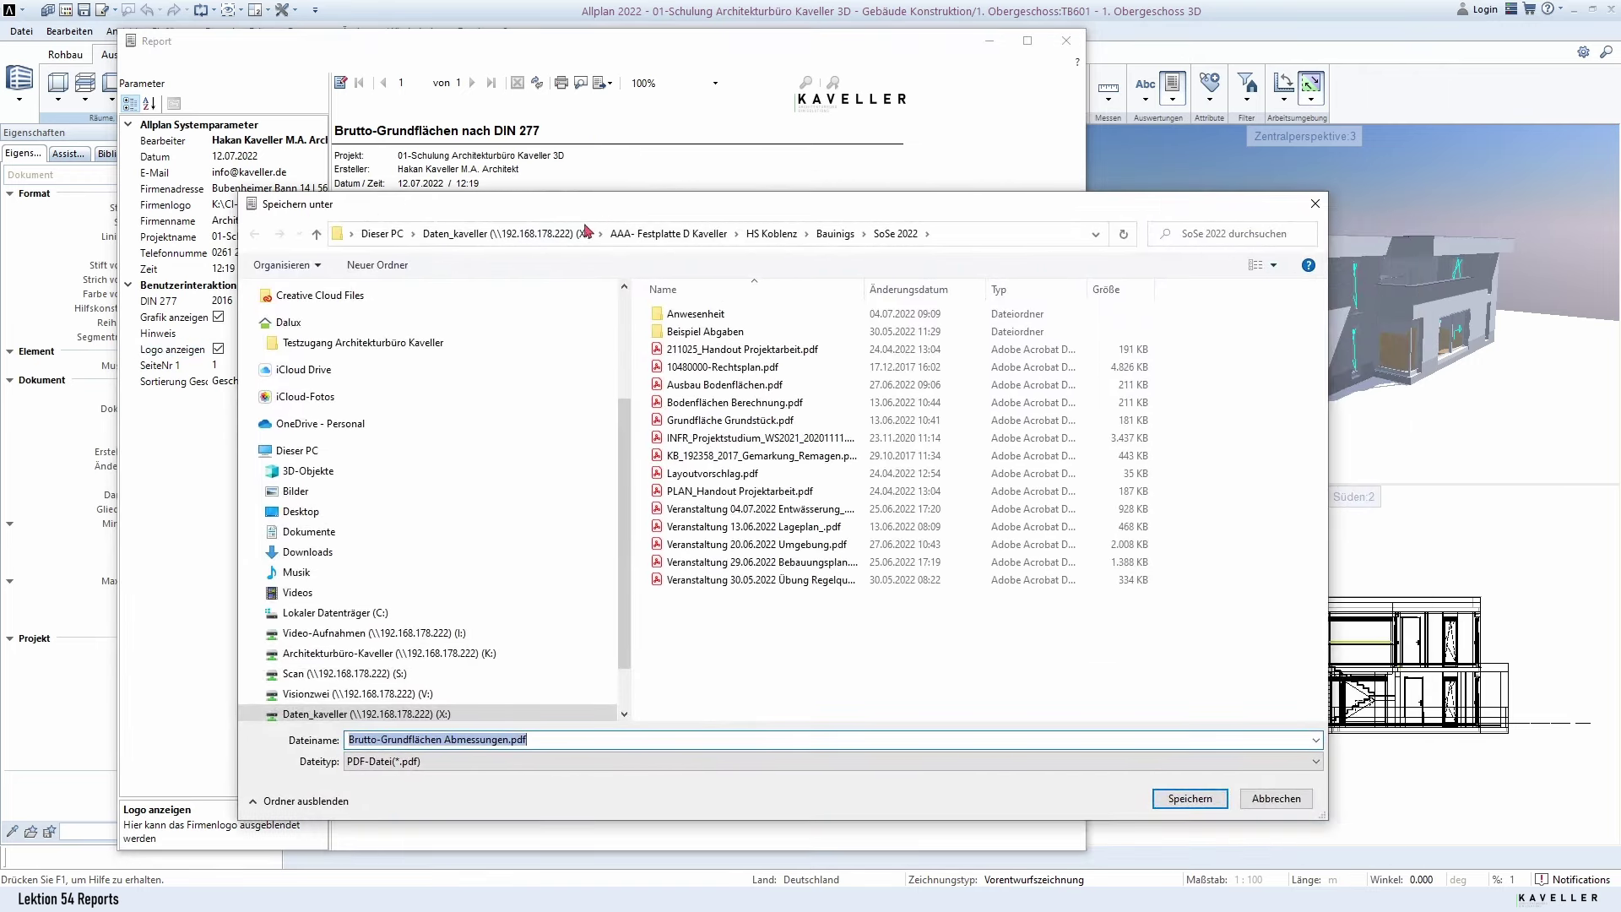
left_click(393, 239)
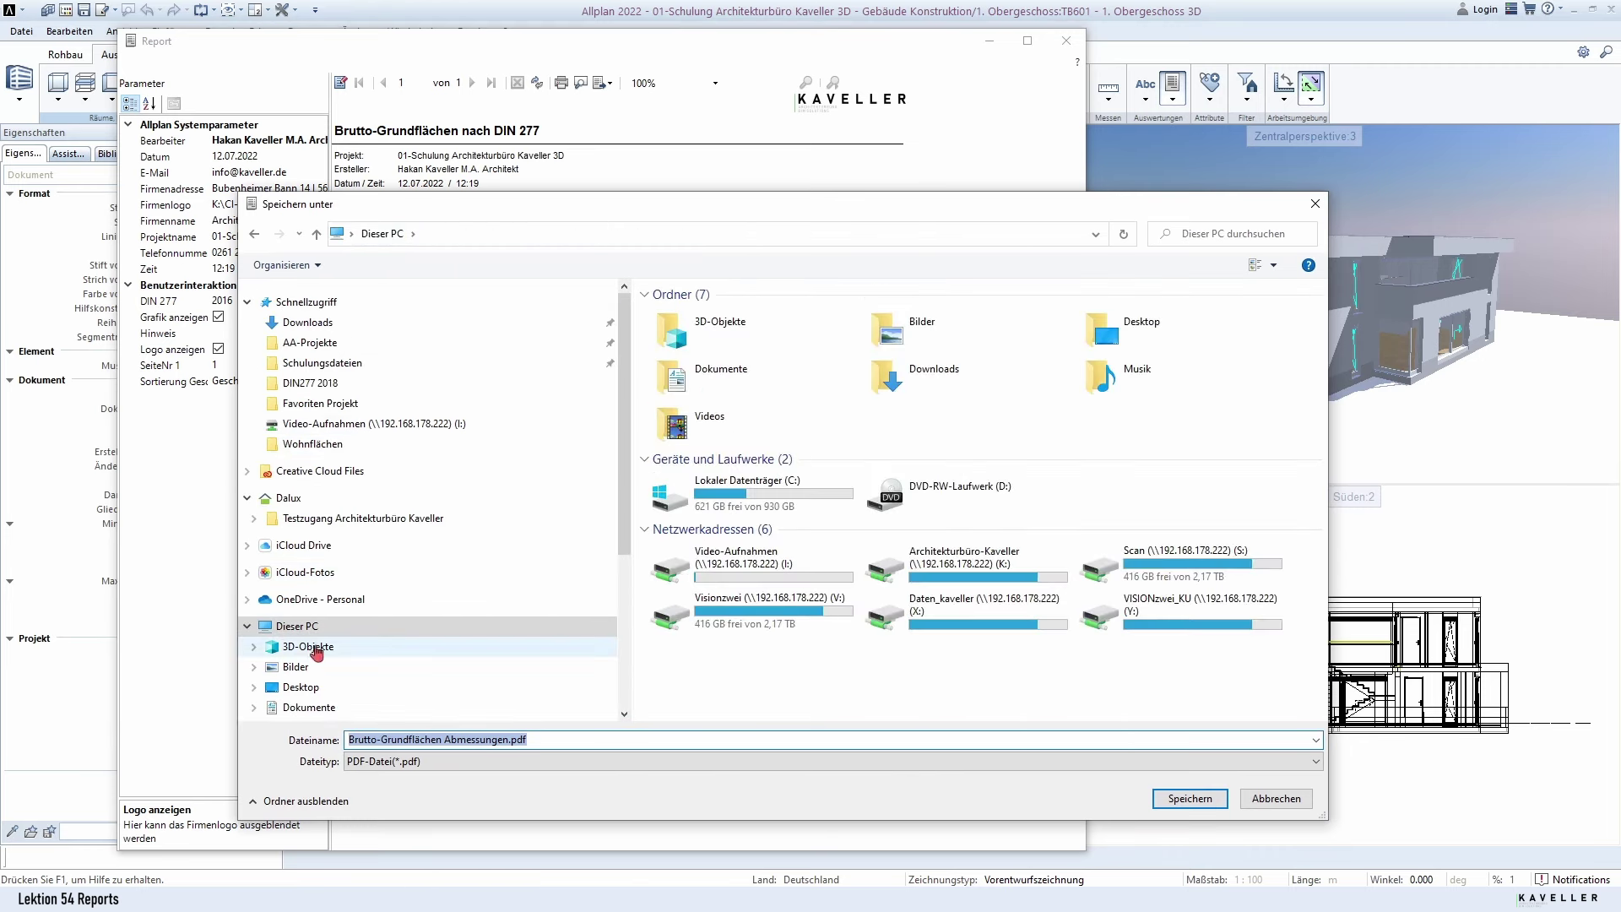
left_click(304, 687)
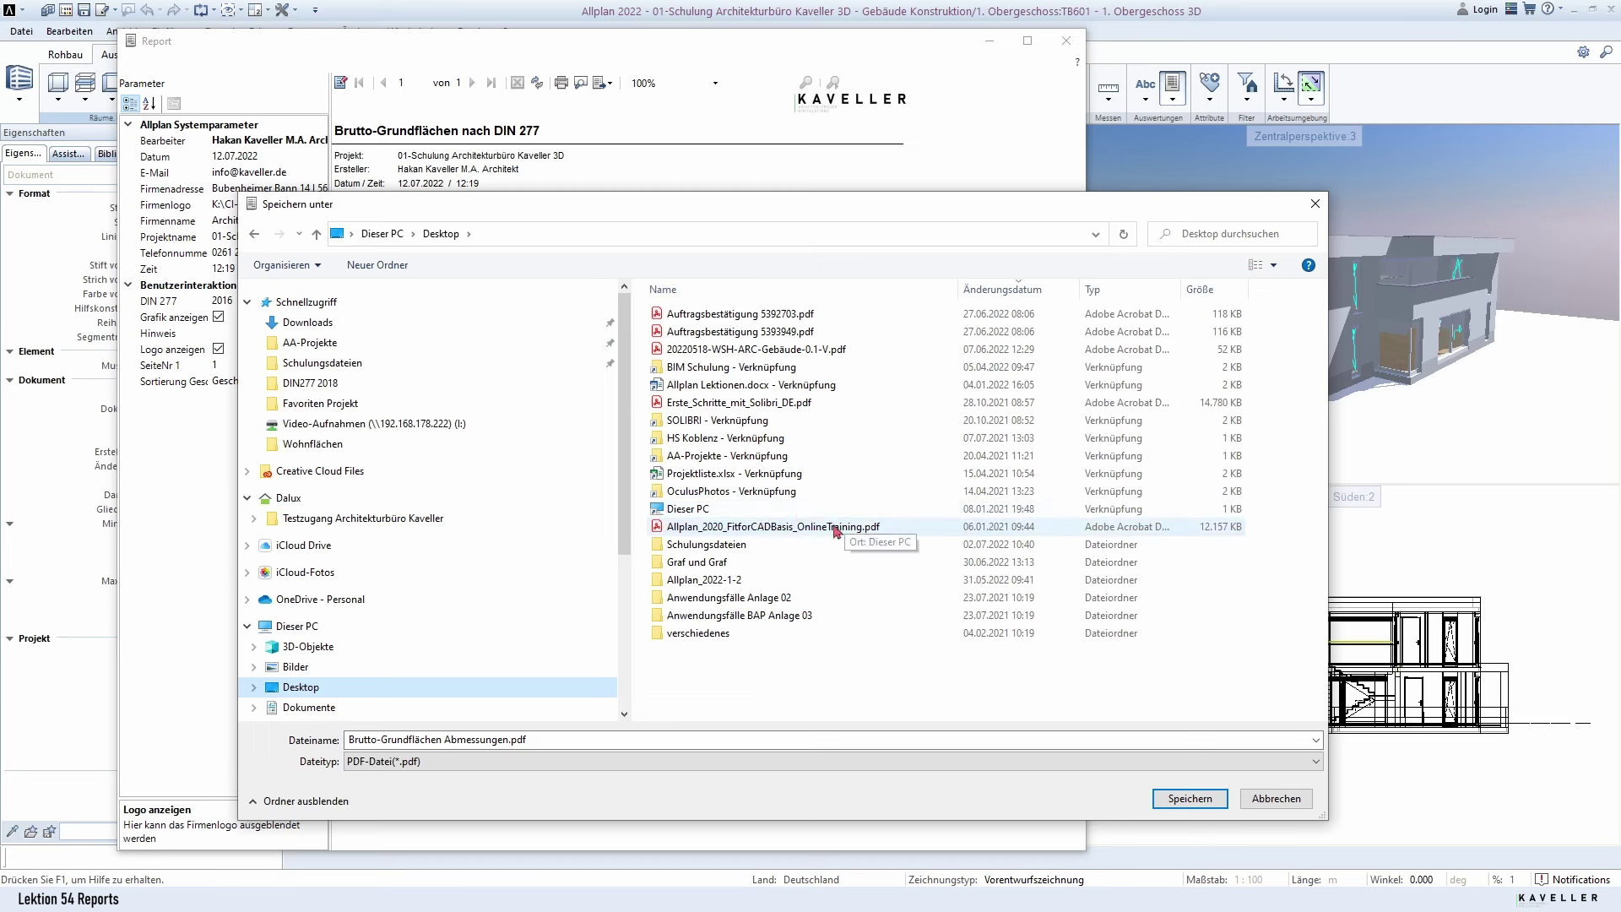
double_click(724, 545)
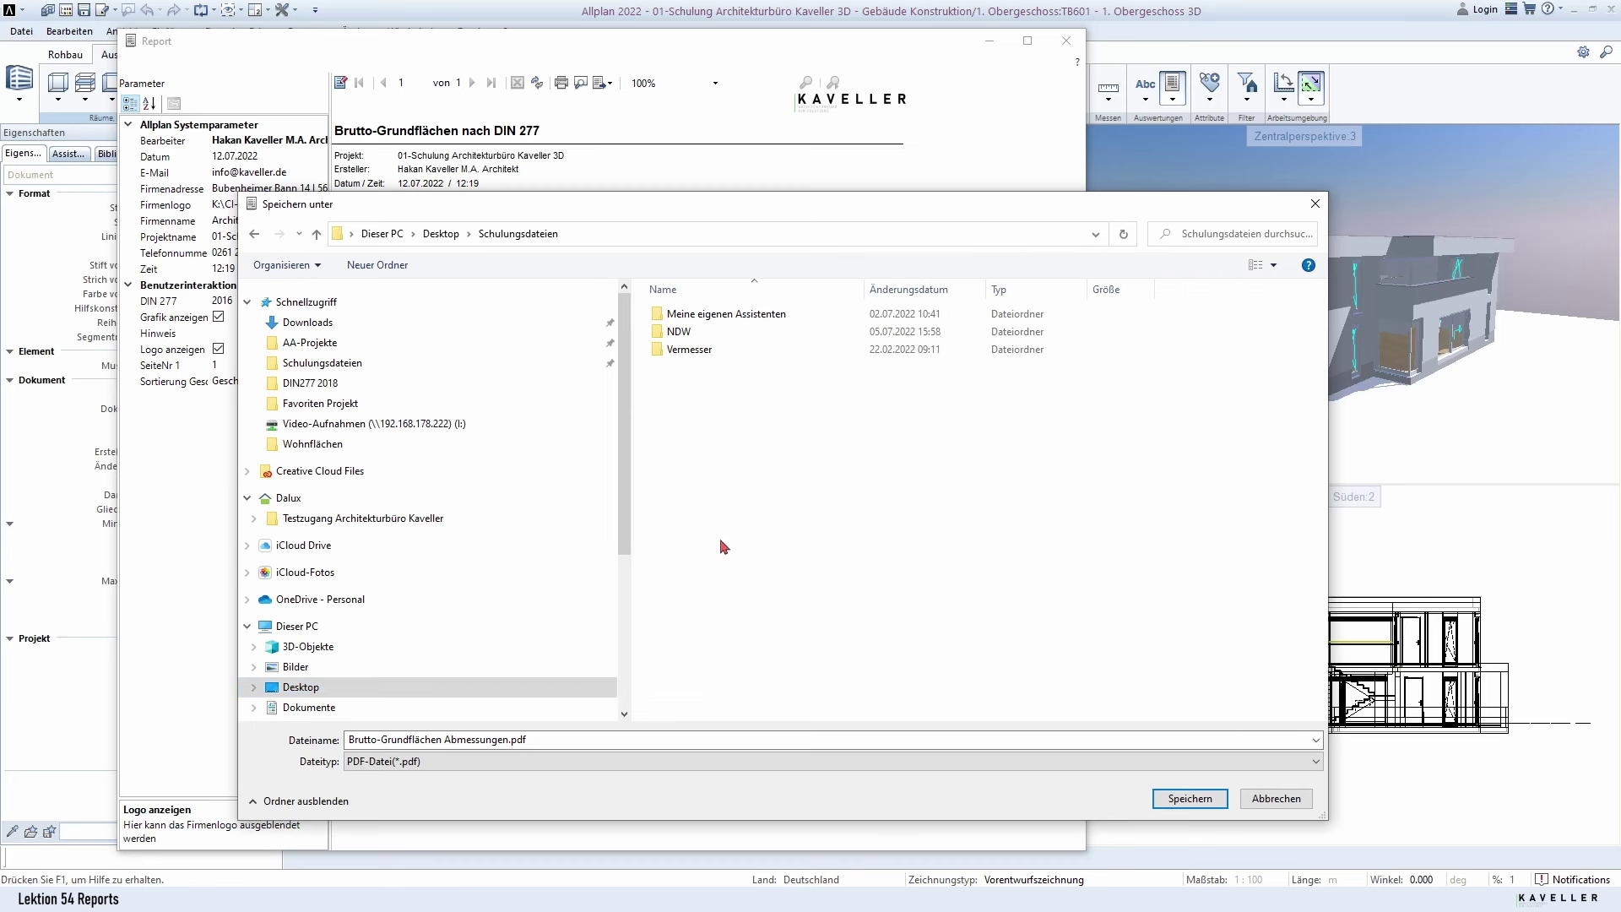
left_click(428, 741)
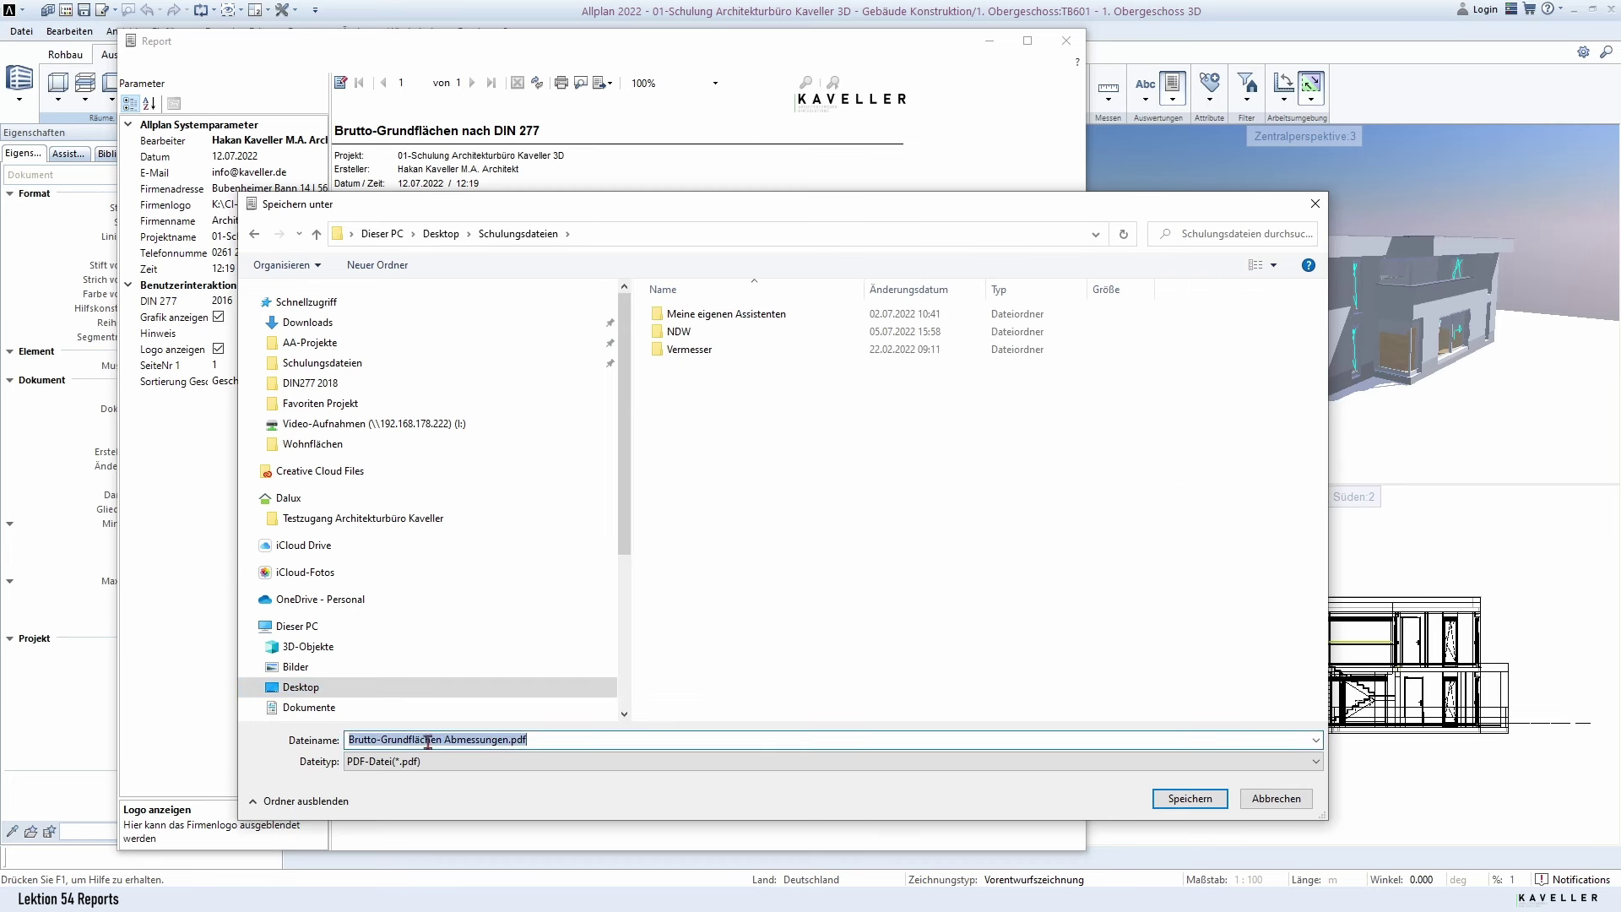
left_click(777, 505)
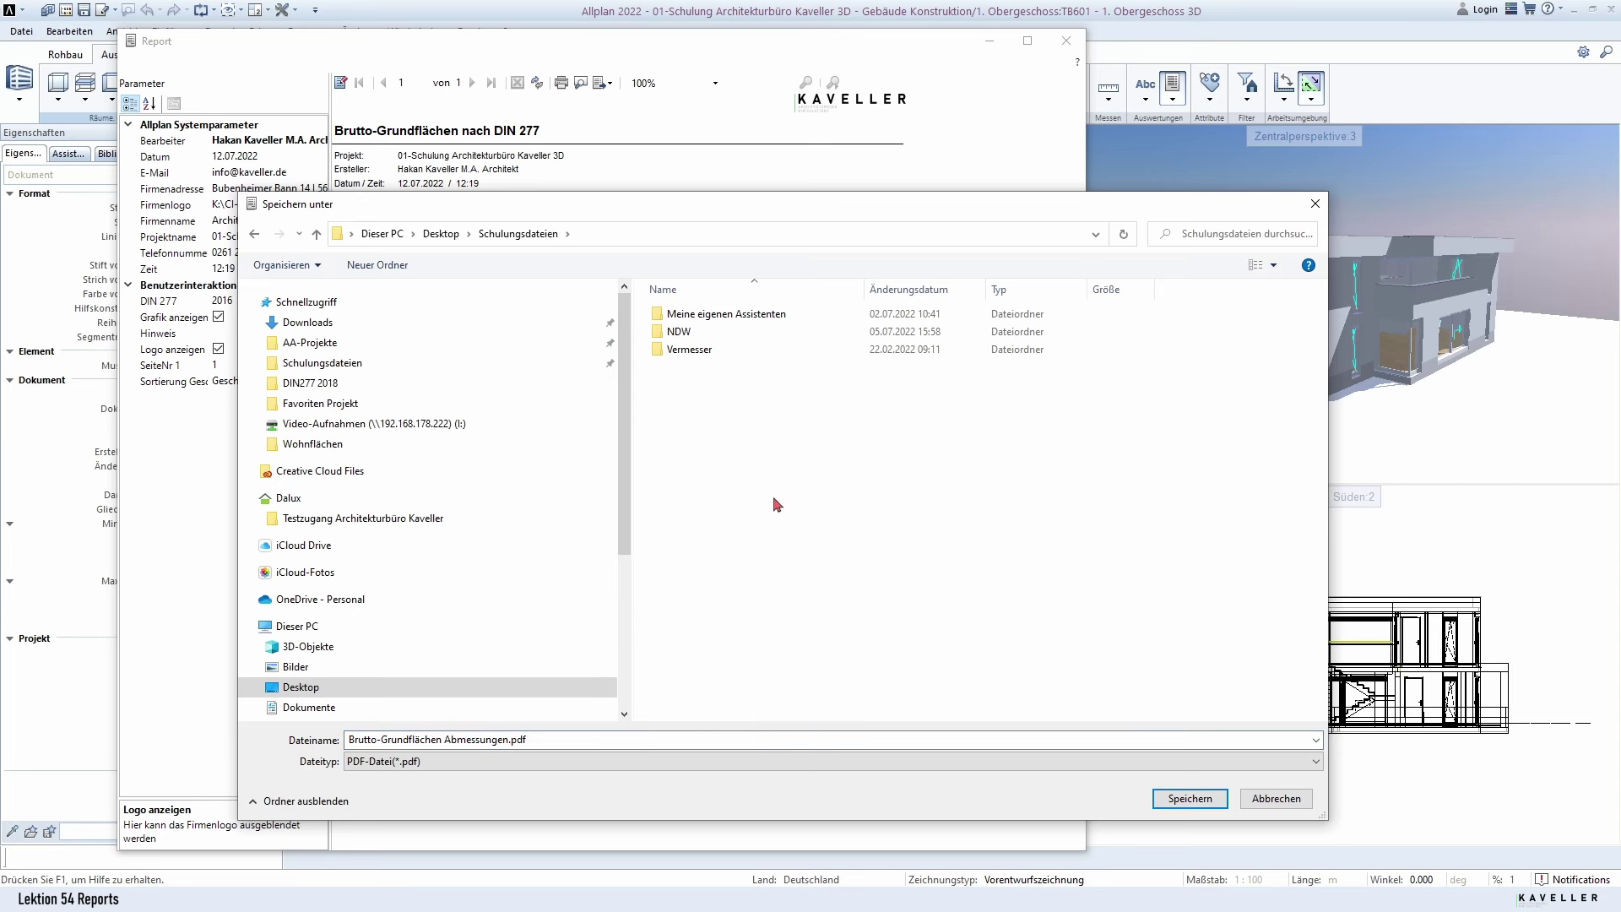
Step: Create a Reports folder, save Brutto-Grundflächen Abmessungen.pdf into it, and close the preview
key("ctrl+shift+n")
type("R")
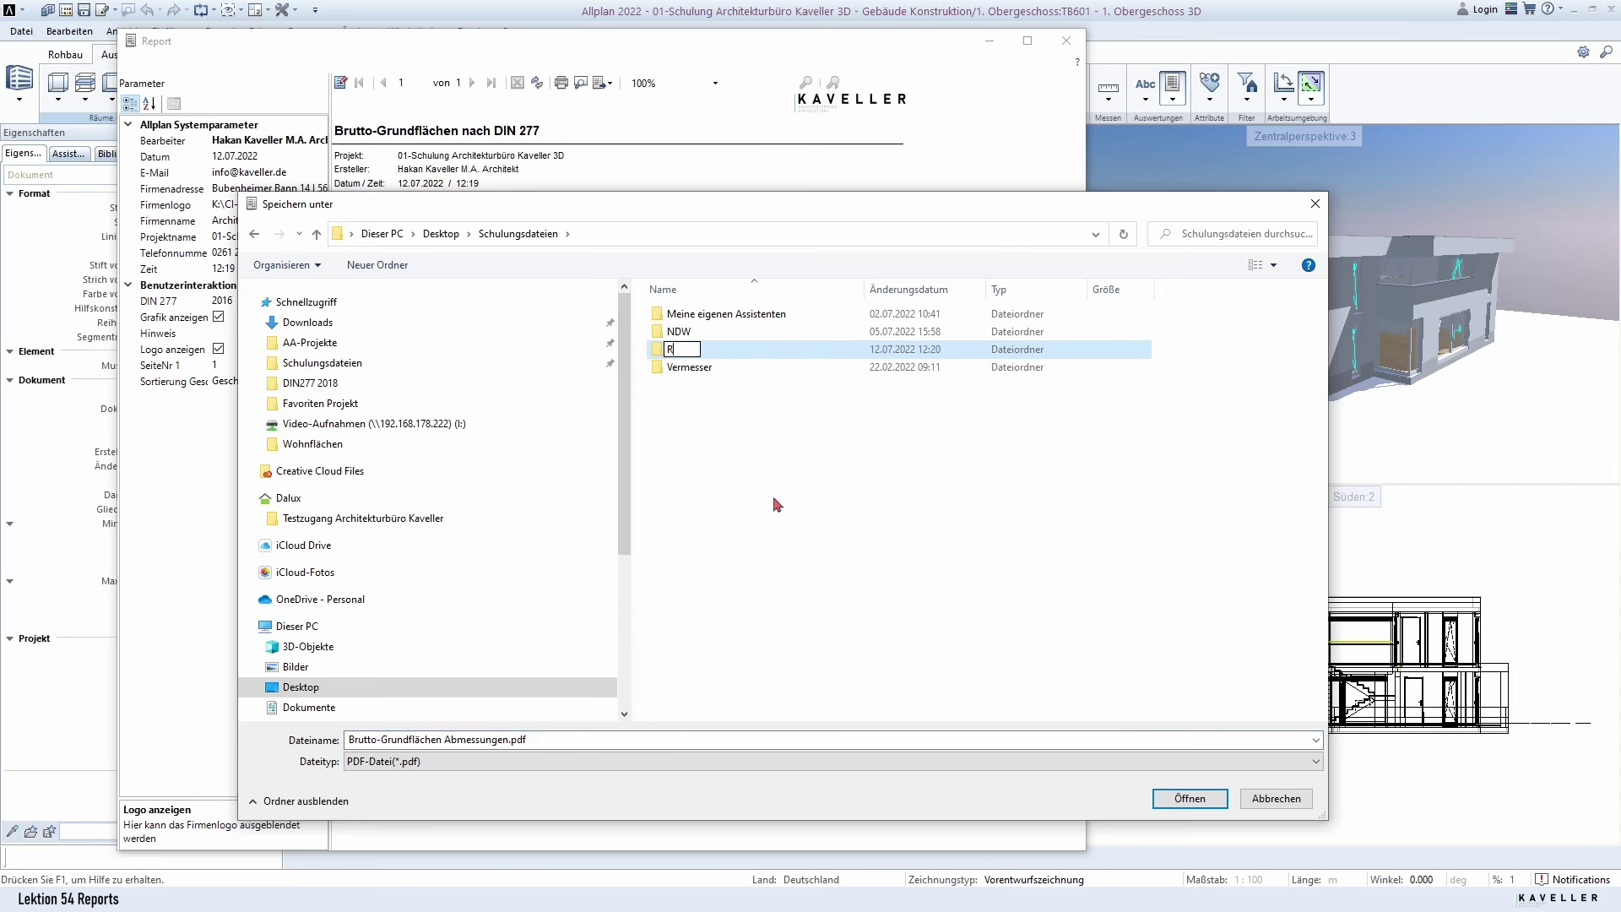
type("eports")
key("Return")
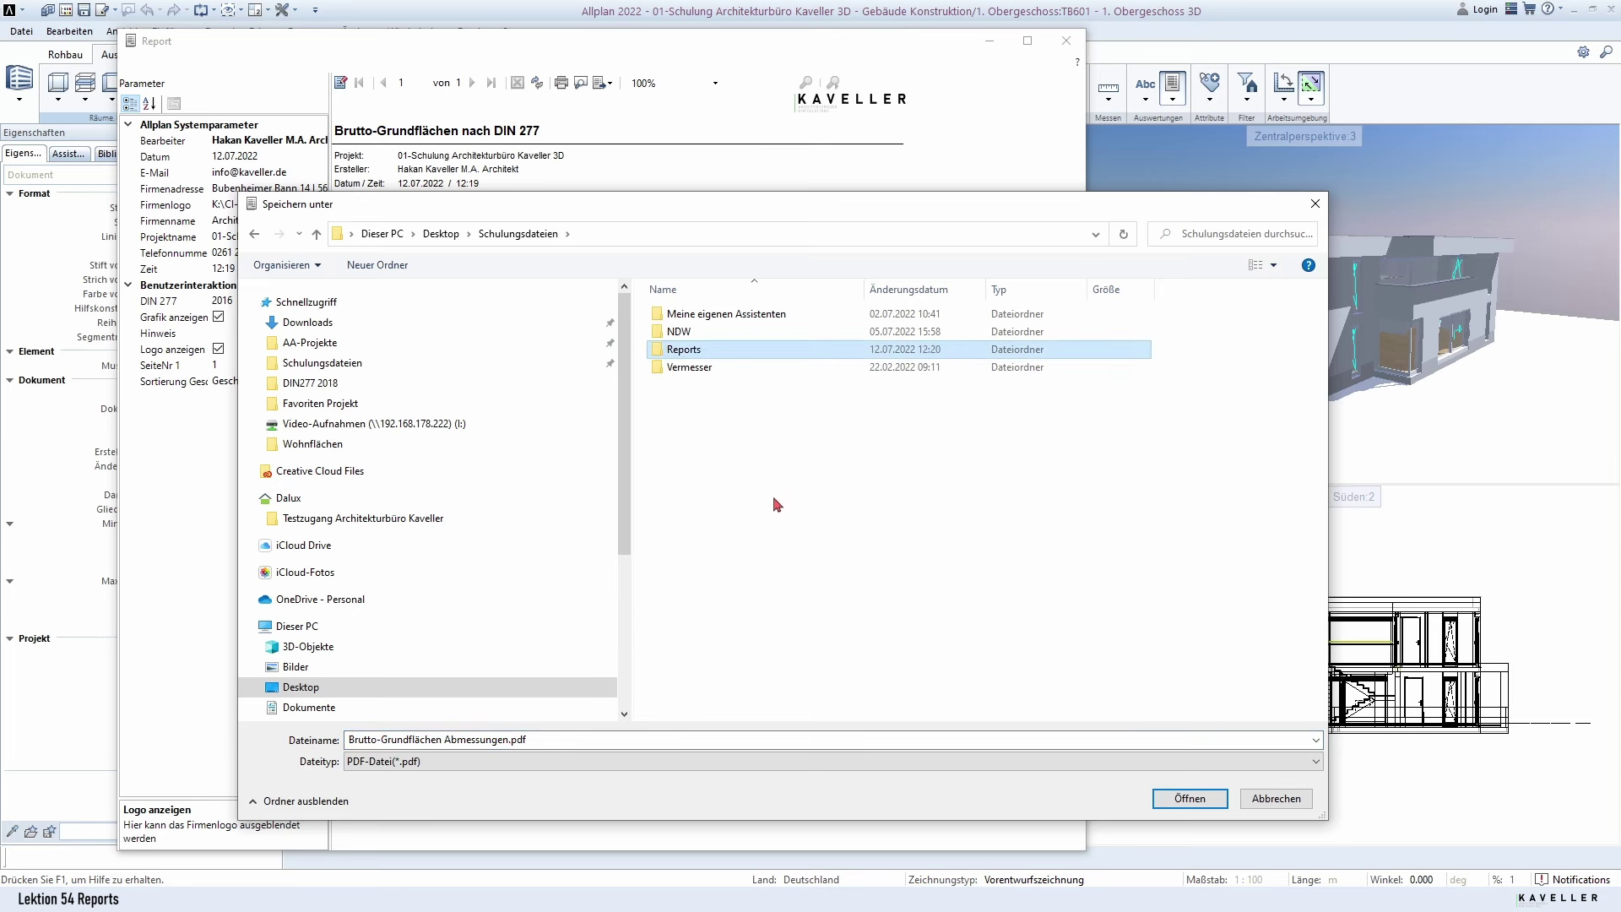
double_click(683, 353)
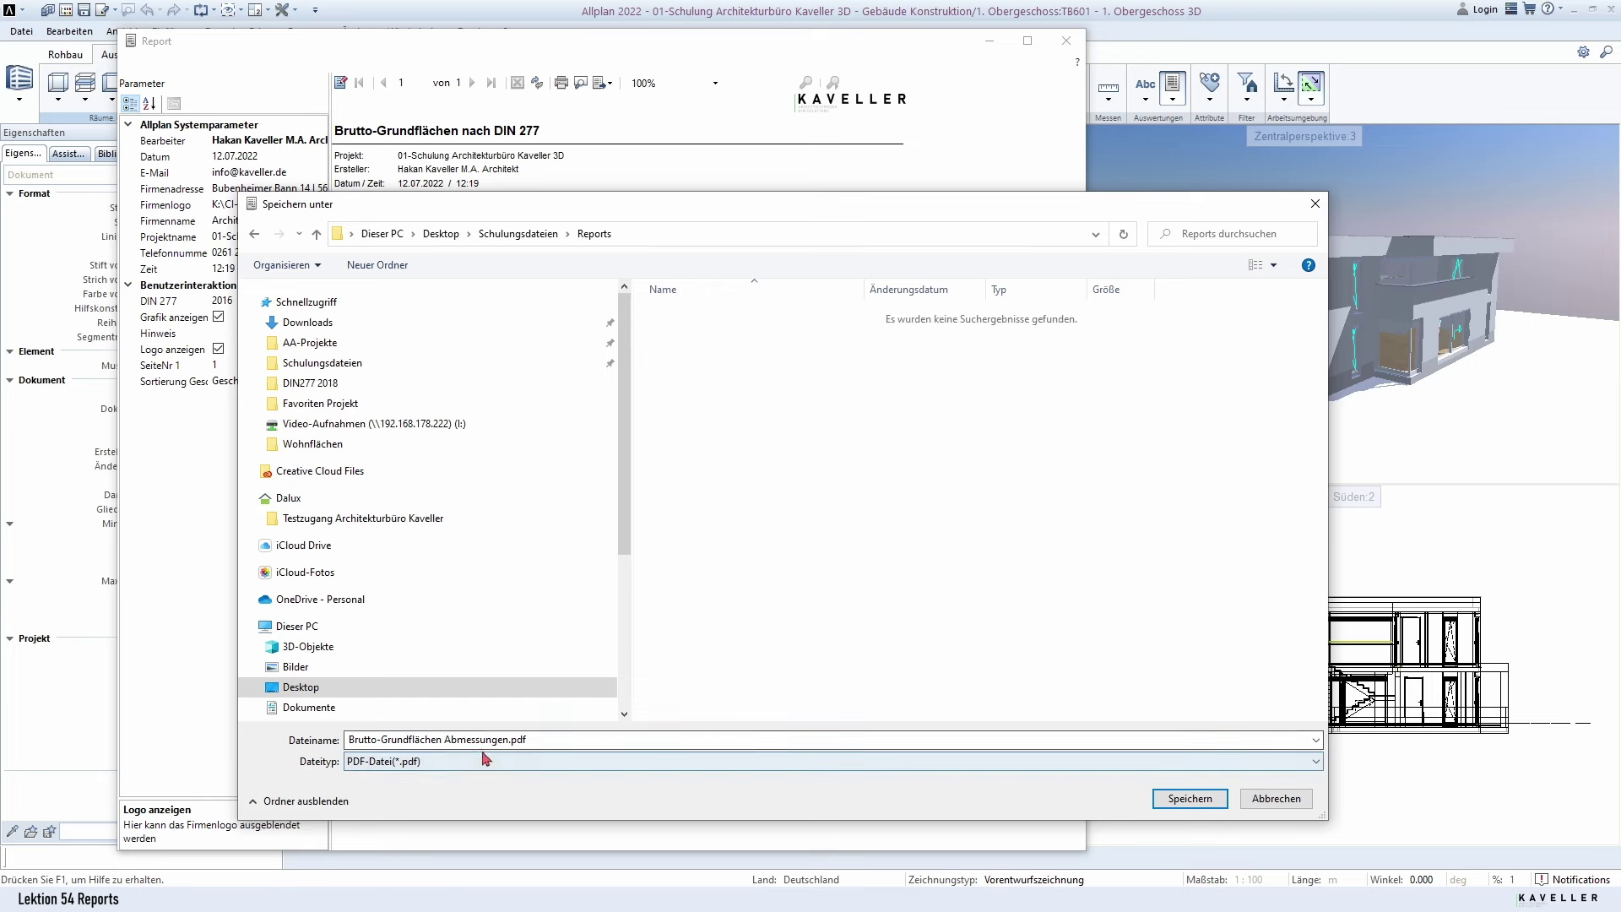
left_click(1170, 804)
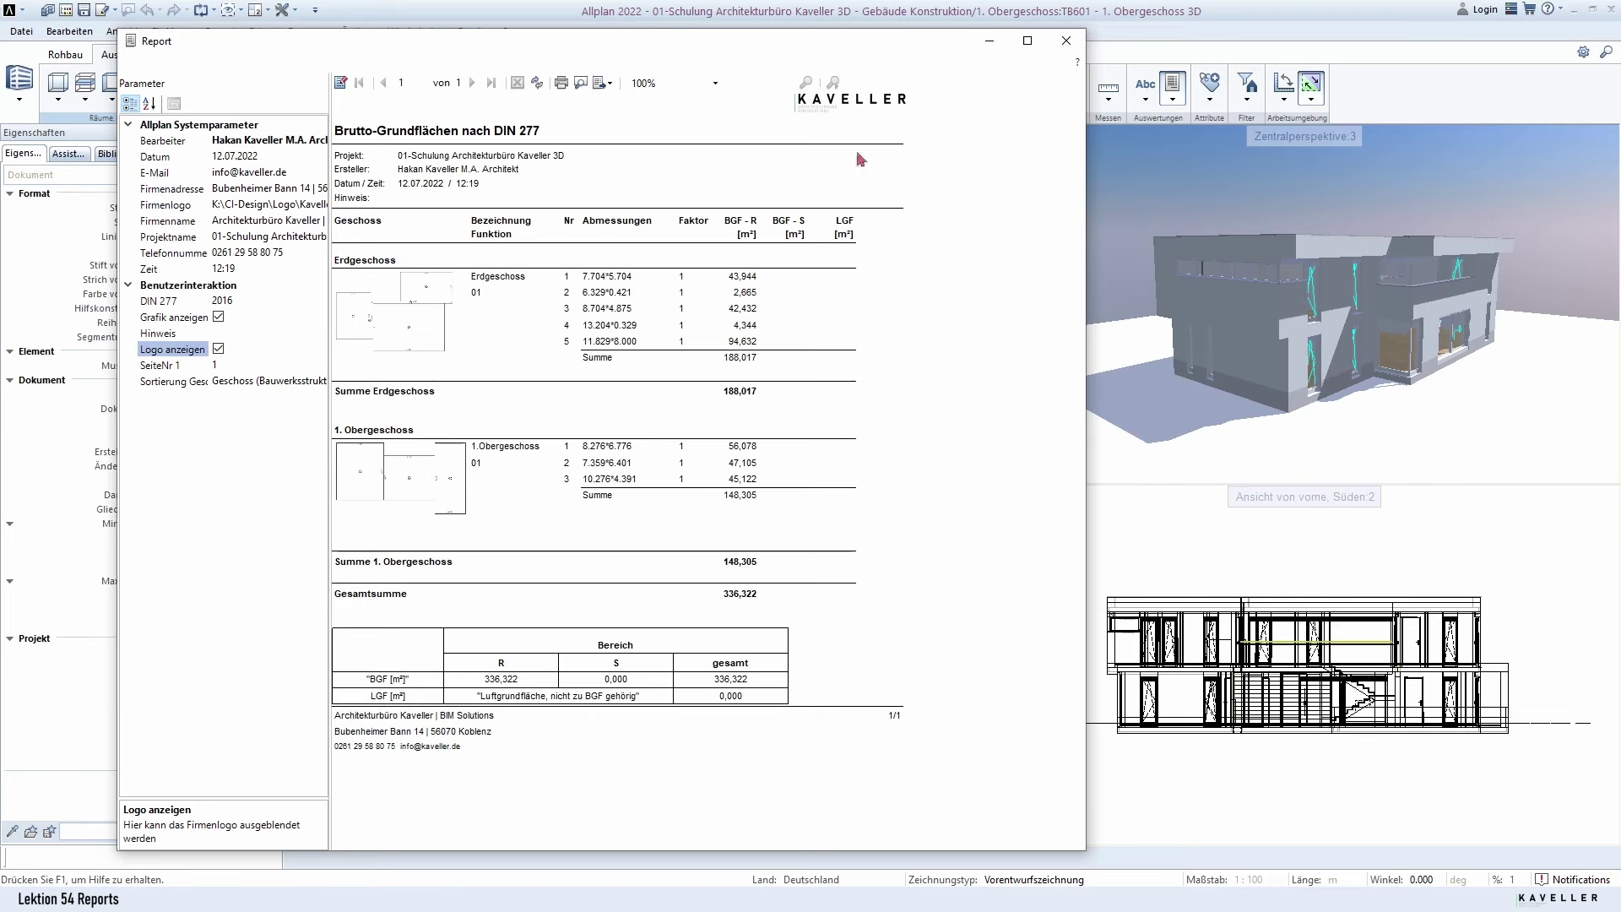
left_click(1066, 41)
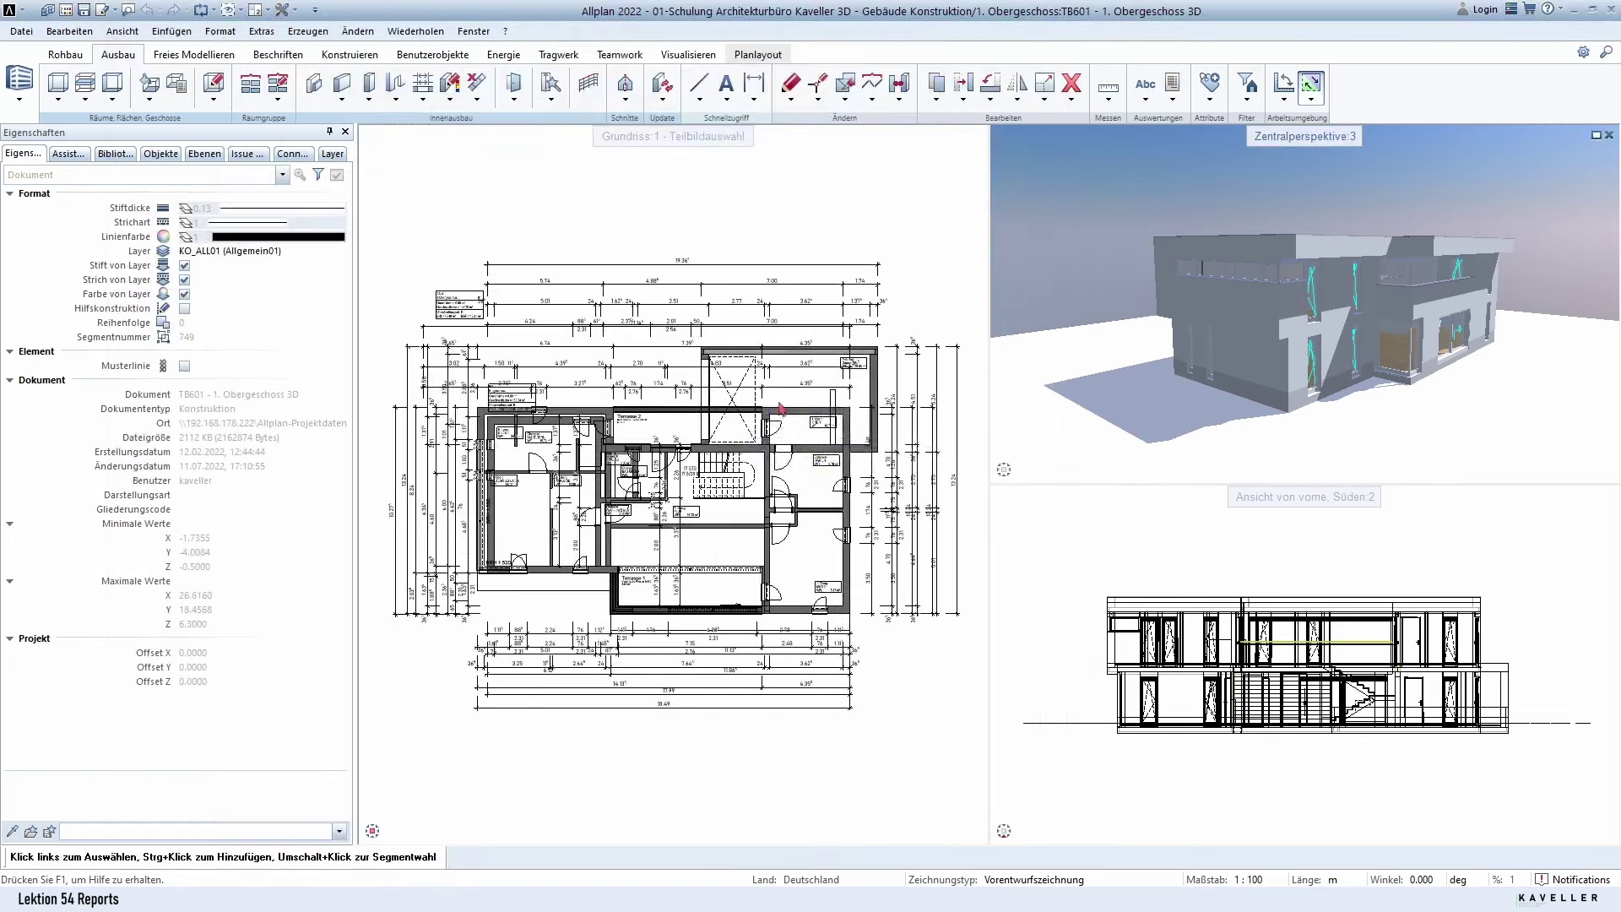
Step: Generate the Brutto-Rauminhalte Abmessungen report for the whole drawing with Alles
left_click(1172, 89)
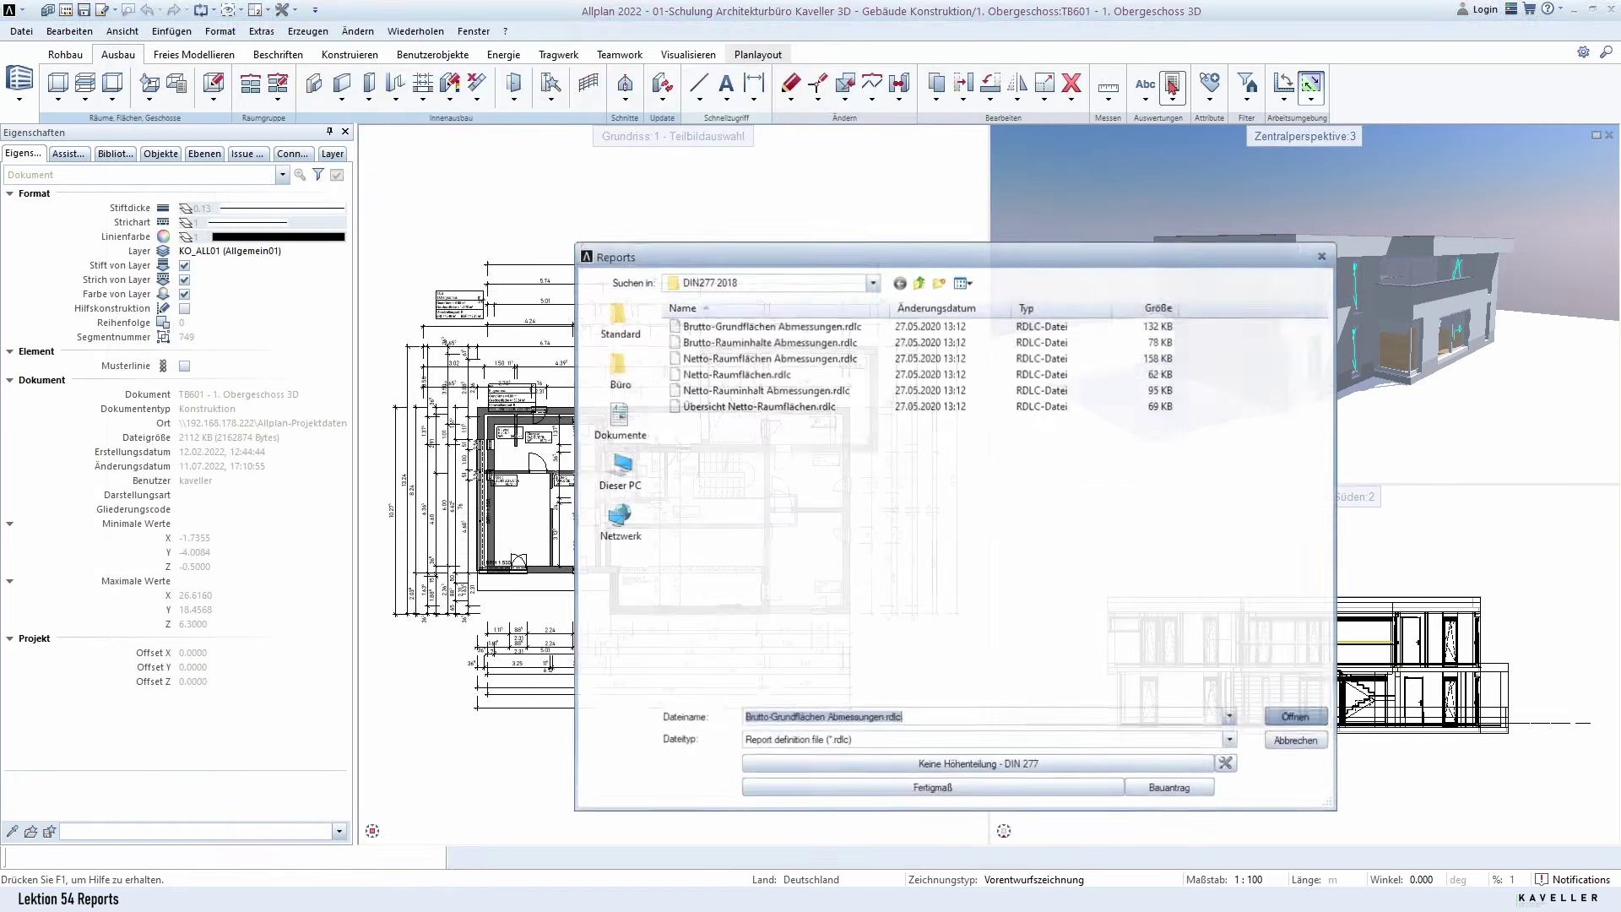
left_click_drag(1055, 263, 958, 229)
left_click(657, 309)
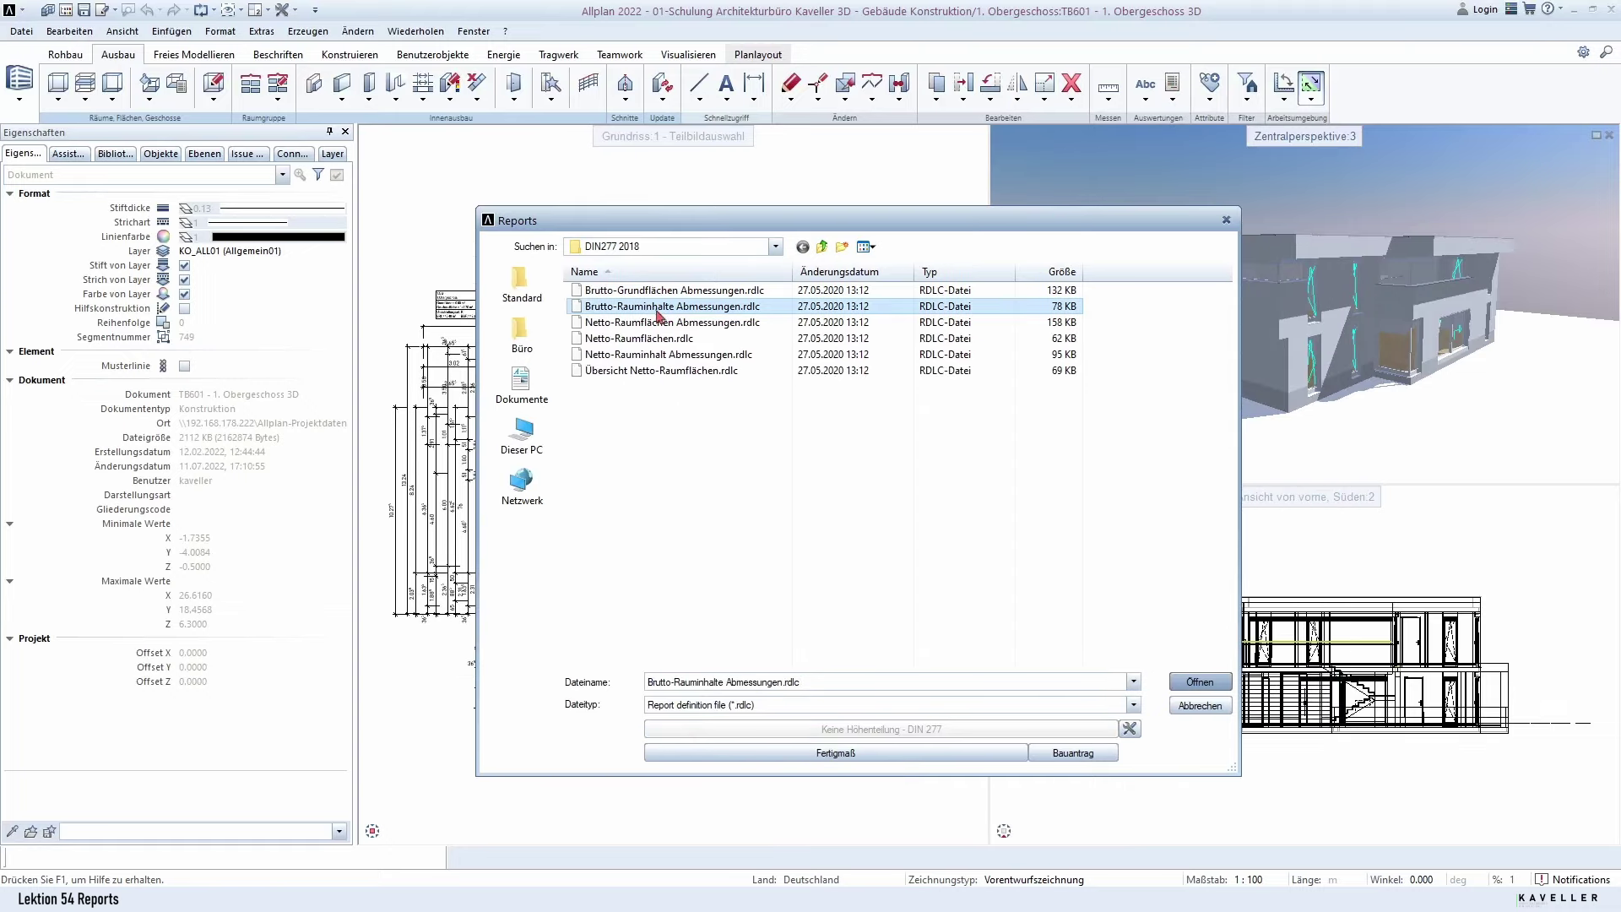
double_click(655, 314)
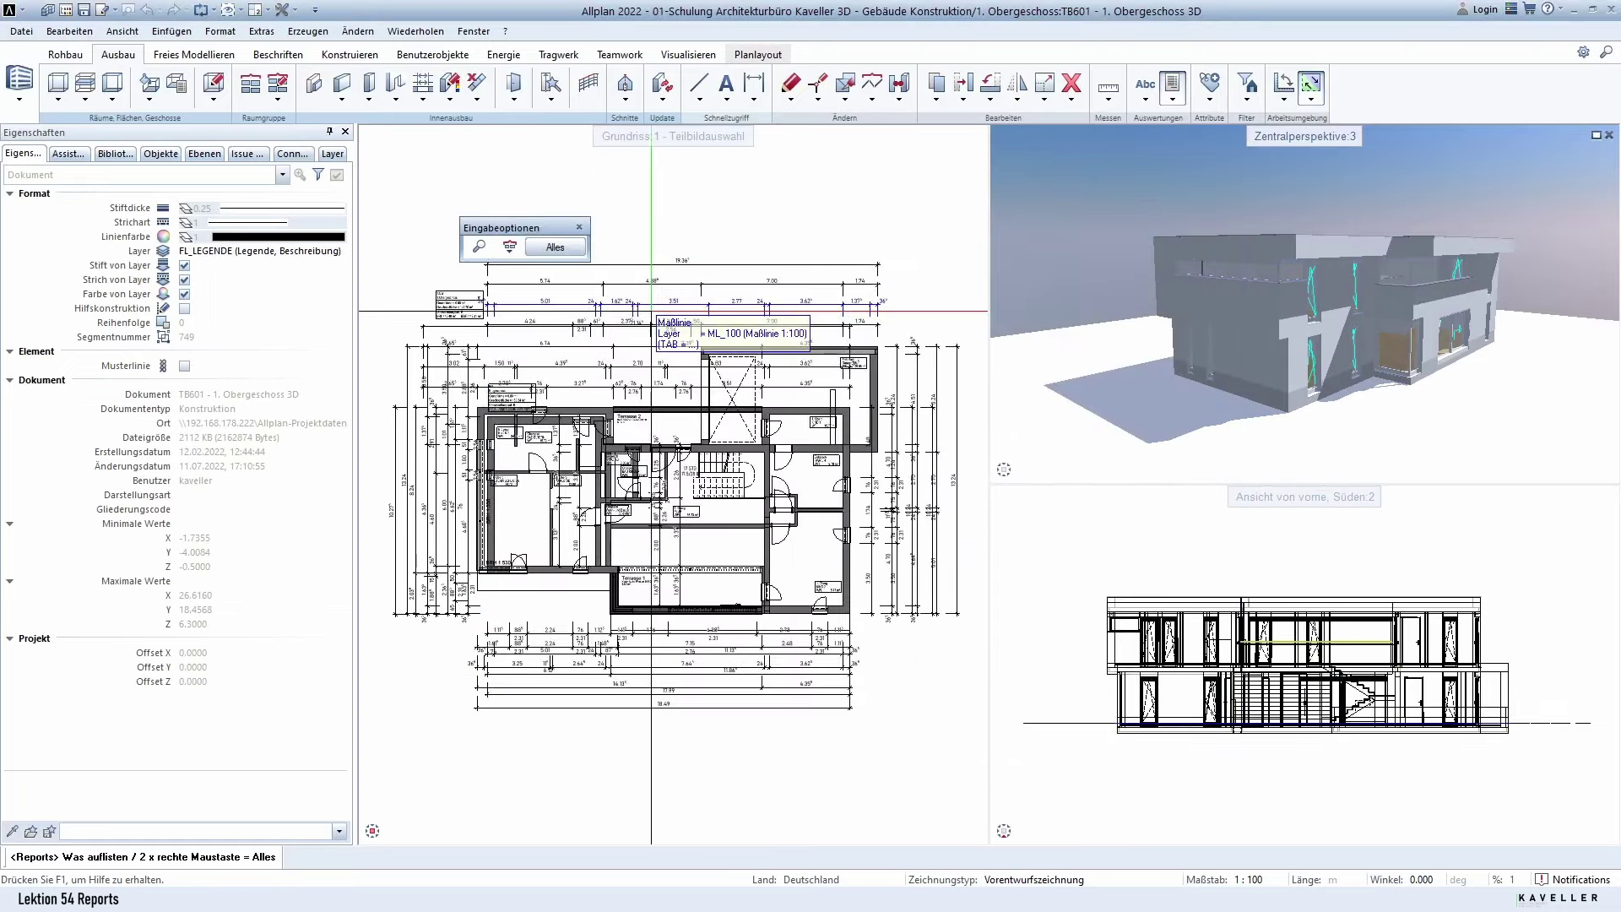
left_click(555, 247)
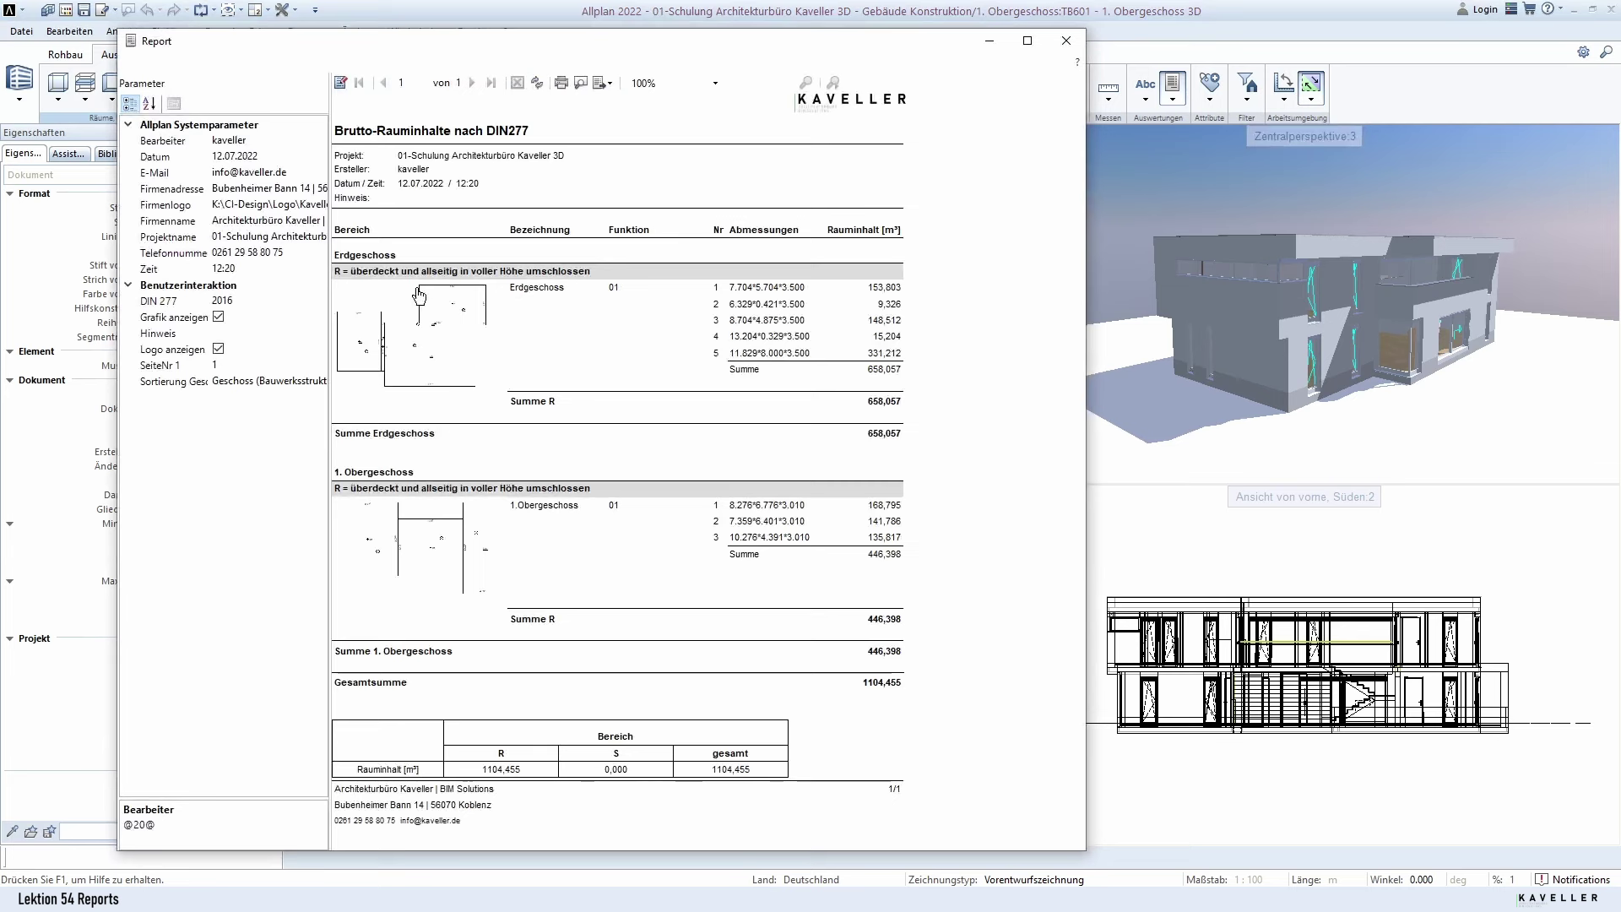
Step: Enter the architect's full name and title as Bearbeiter and show the export formats
left_click(184, 144)
type("Hakan Kaveller")
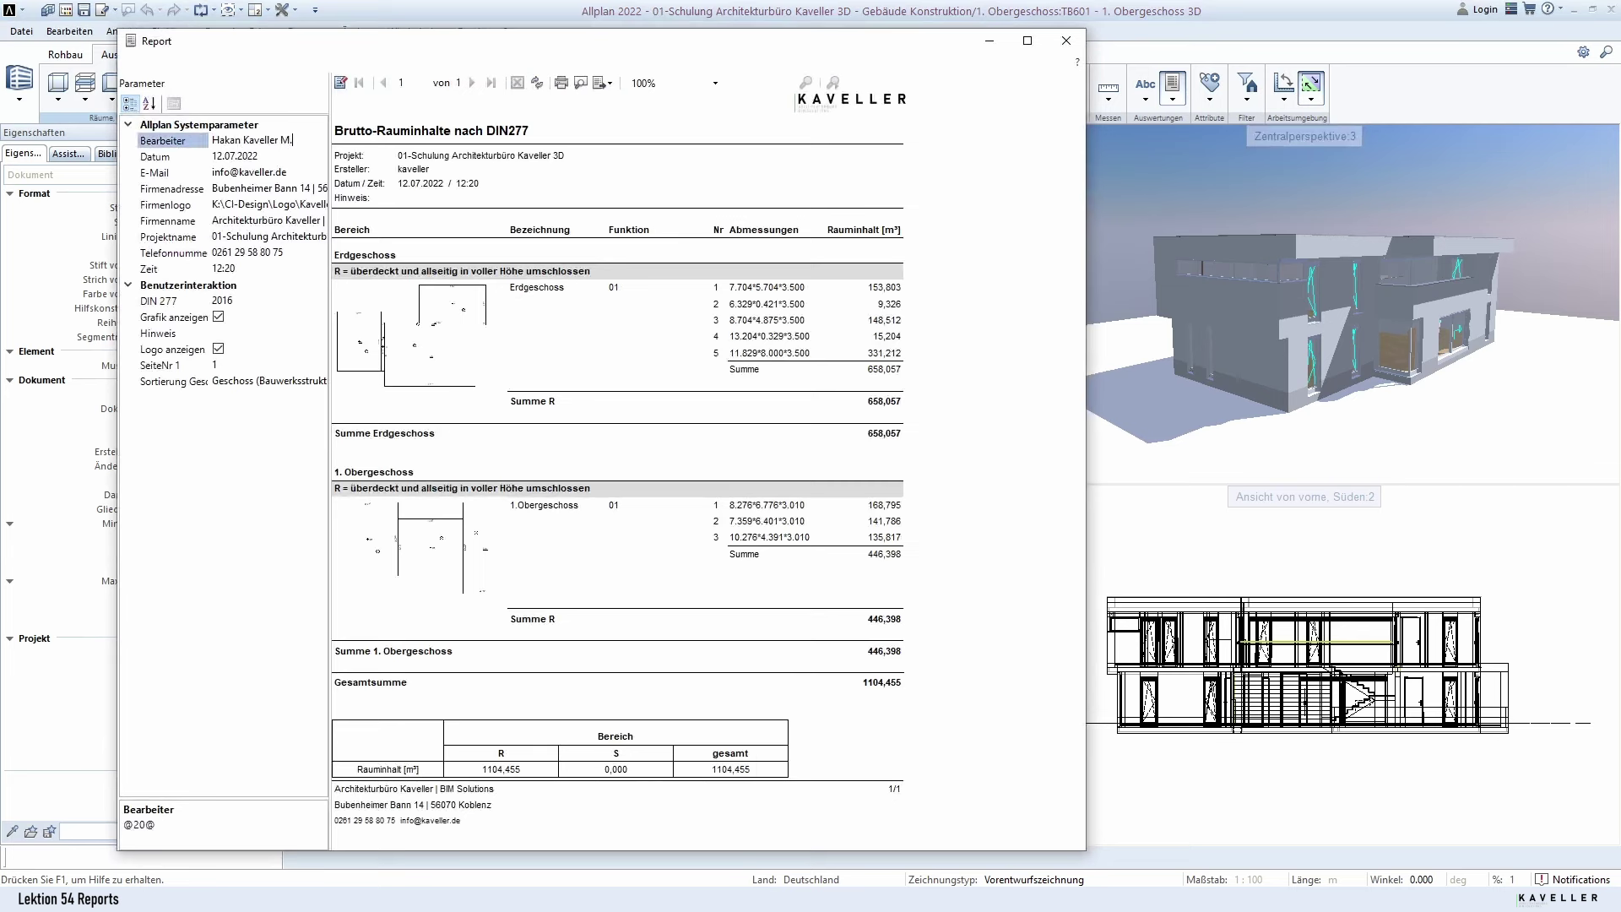
type("chitekt")
key("Return")
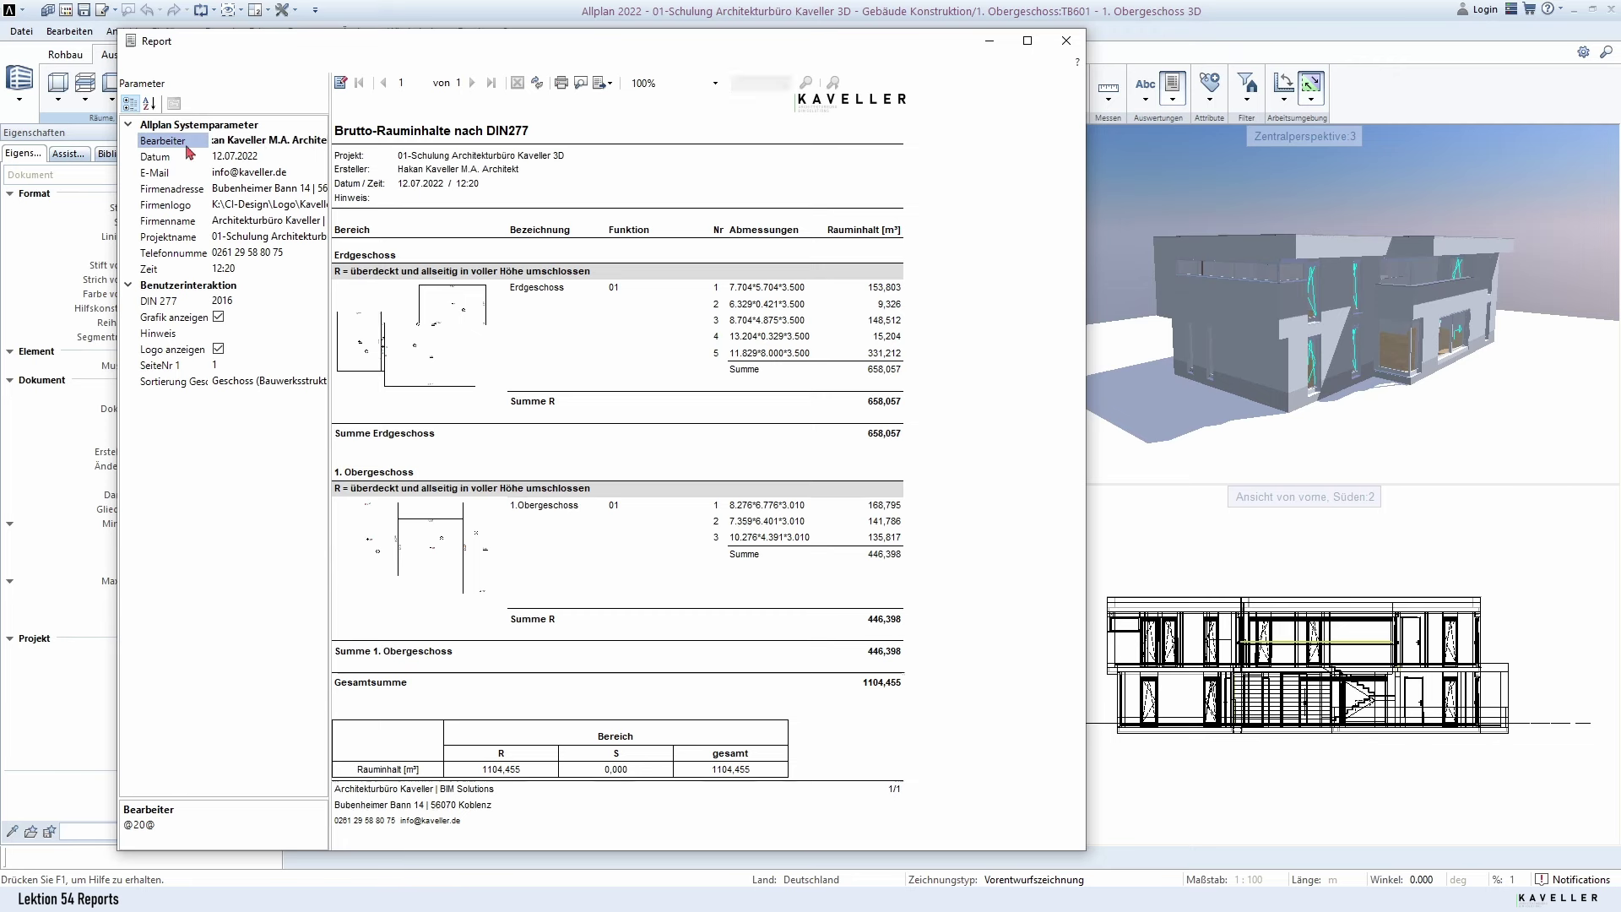
left_click(246, 141)
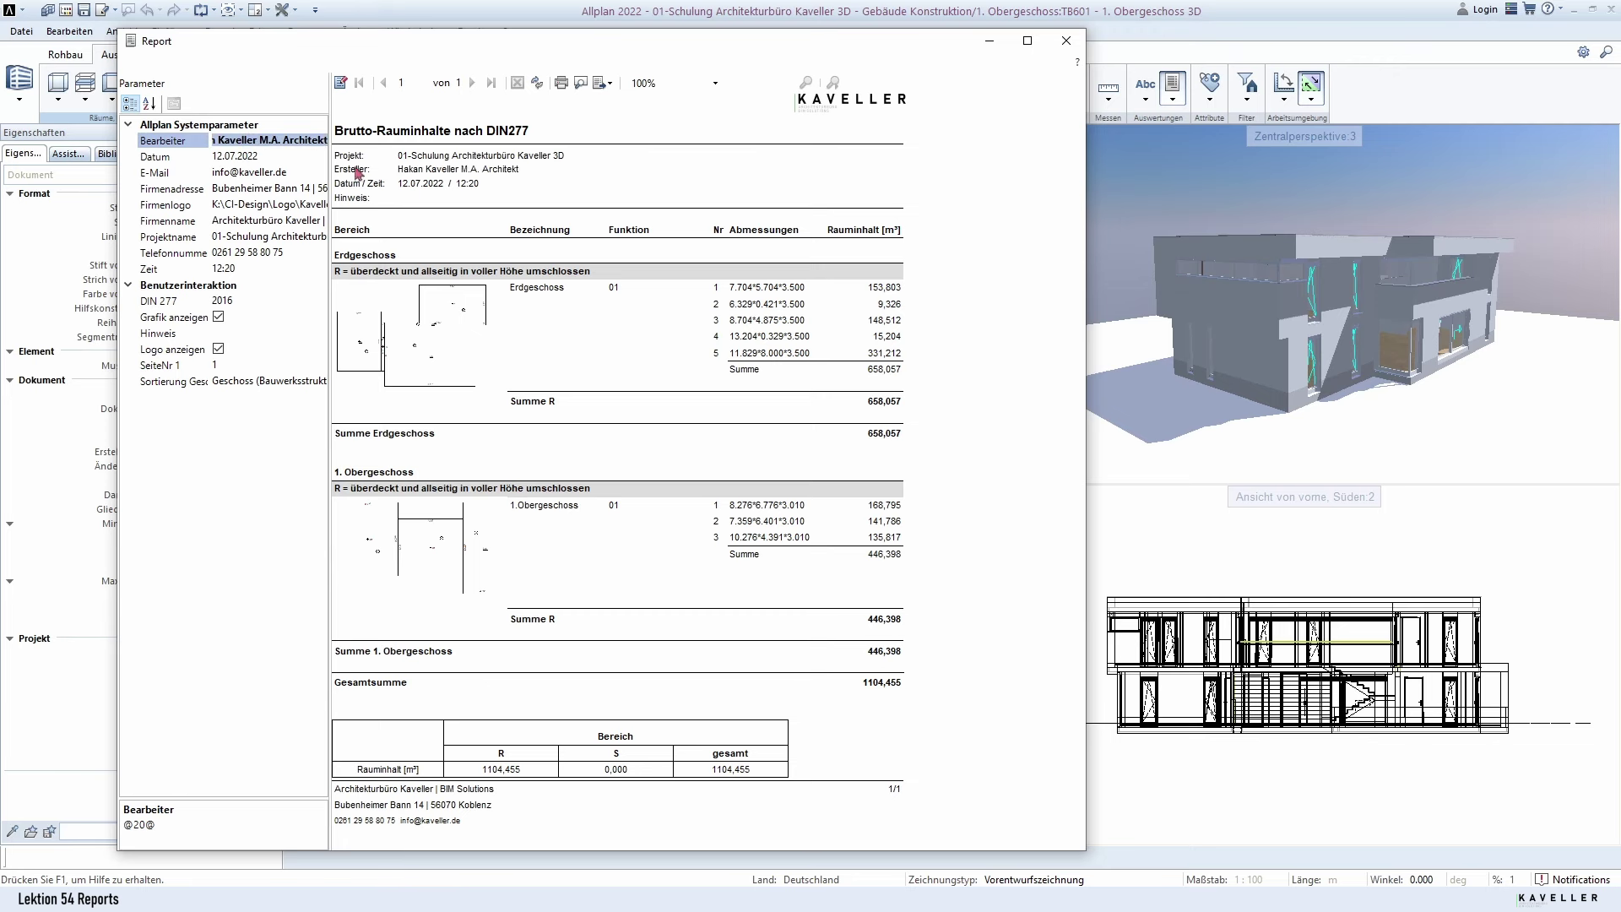
left_click(605, 86)
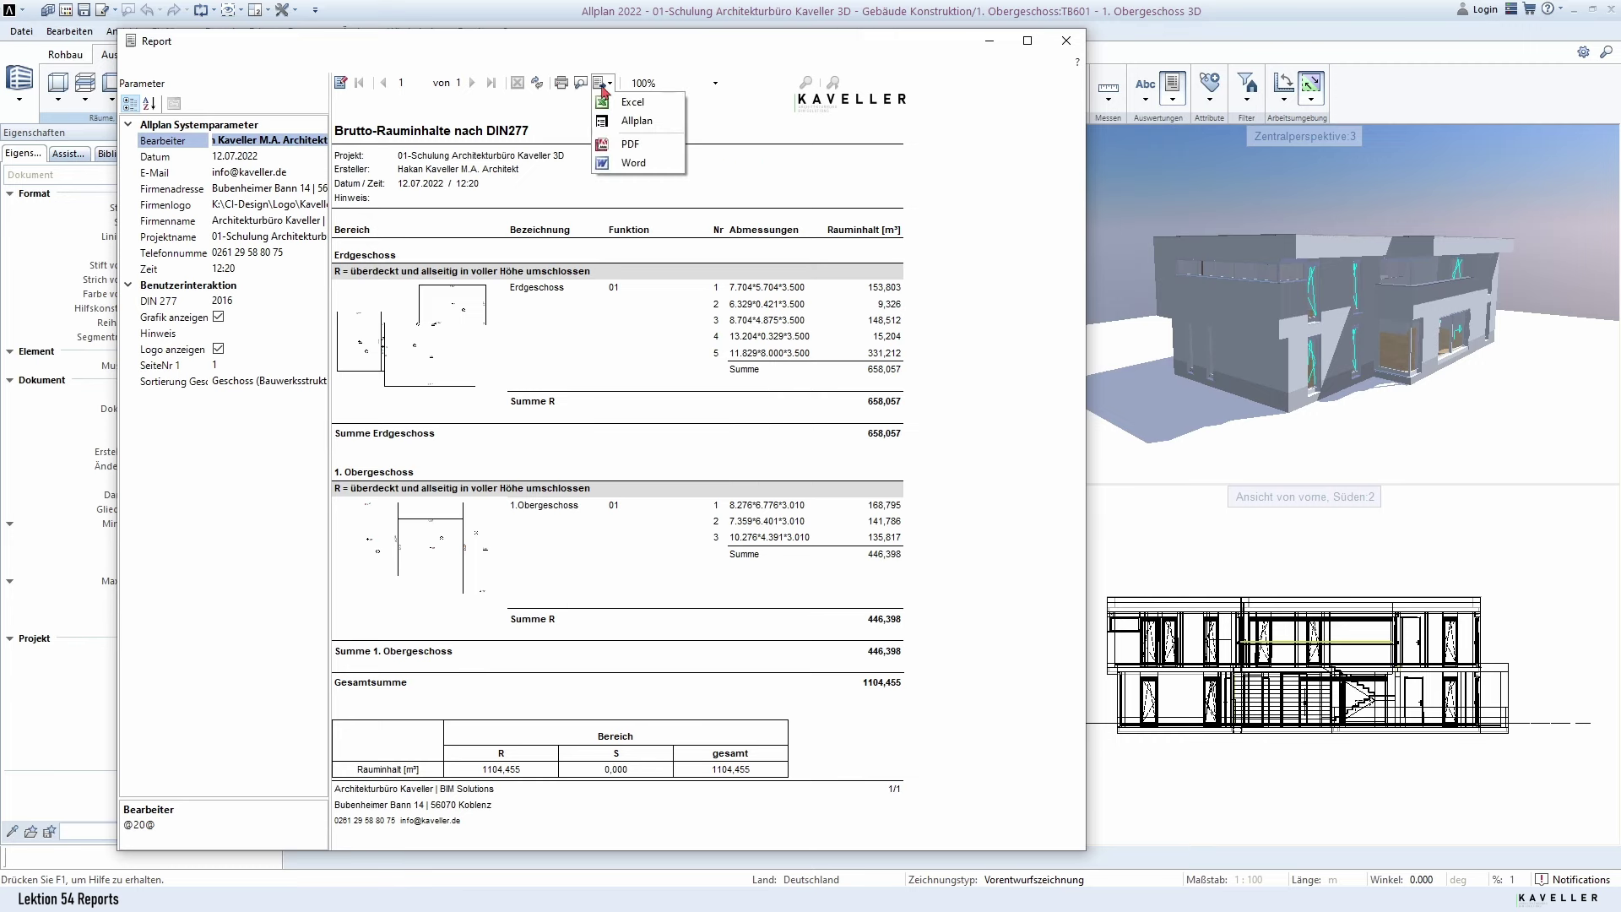
Step: Save the Brutto-Rauminhalte report as PDF in Reports, close it, and open Optionen
left_click(629, 146)
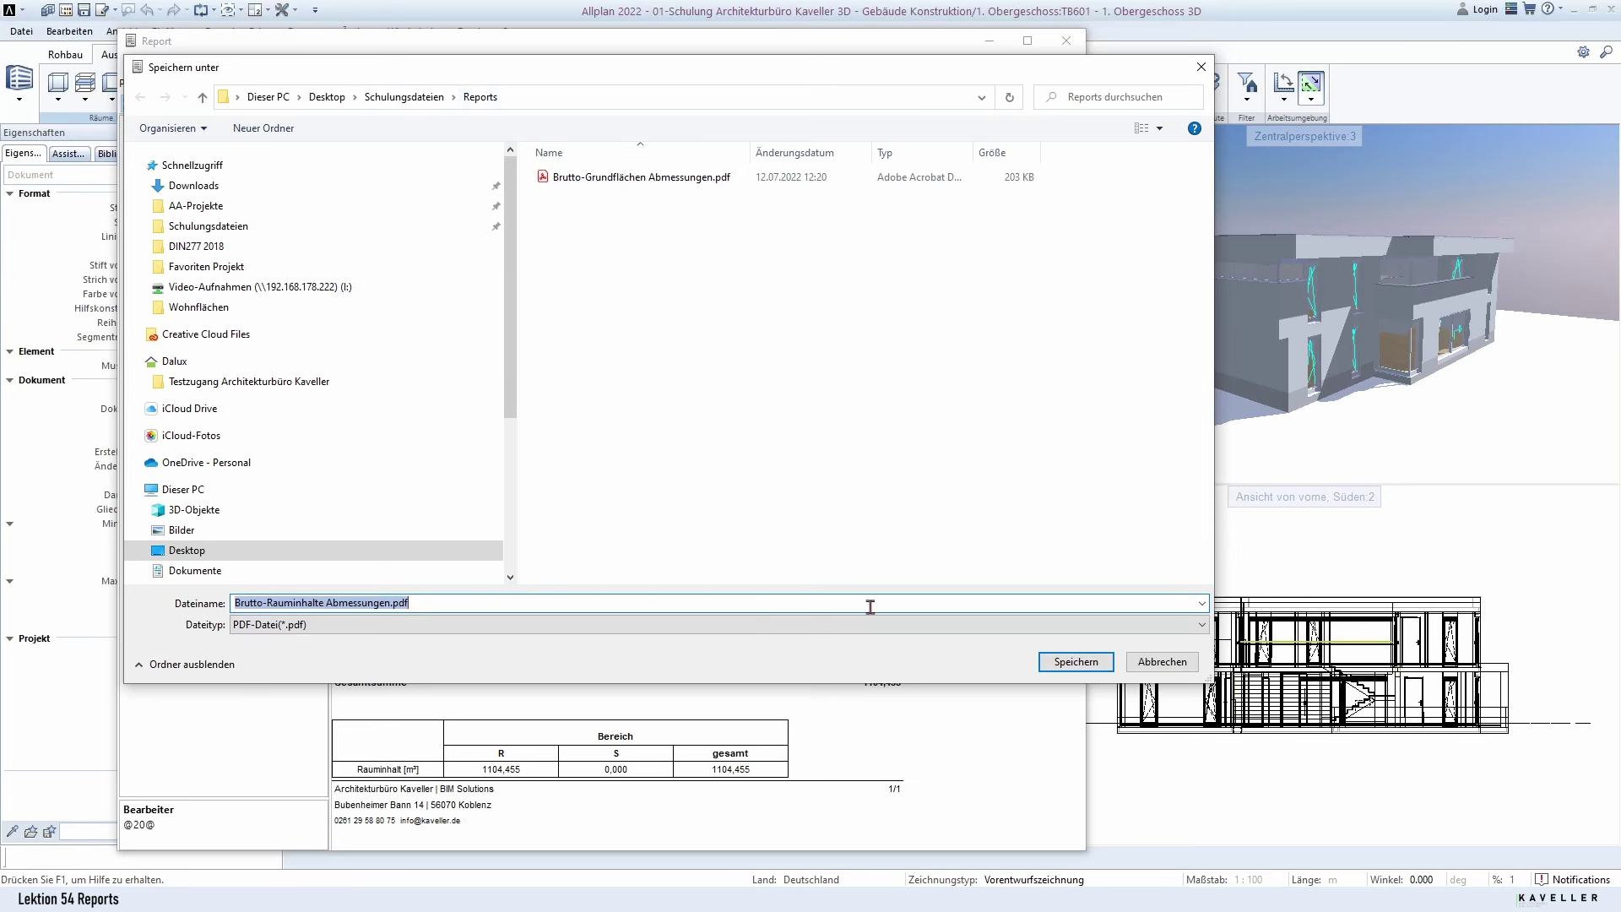
left_click(1071, 662)
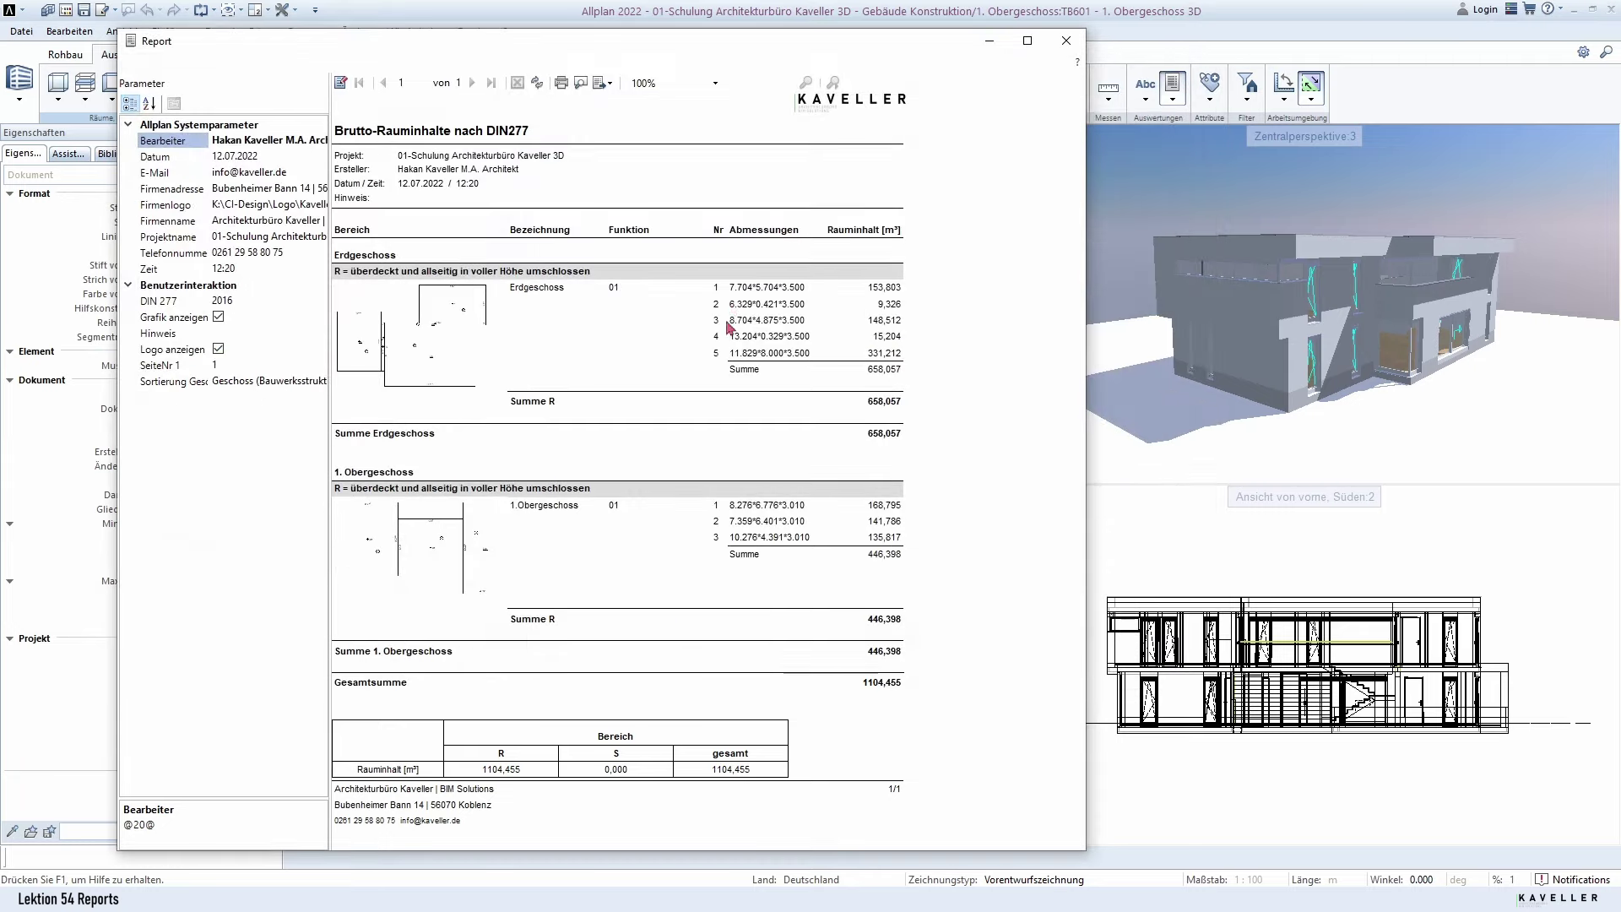
left_click(1066, 42)
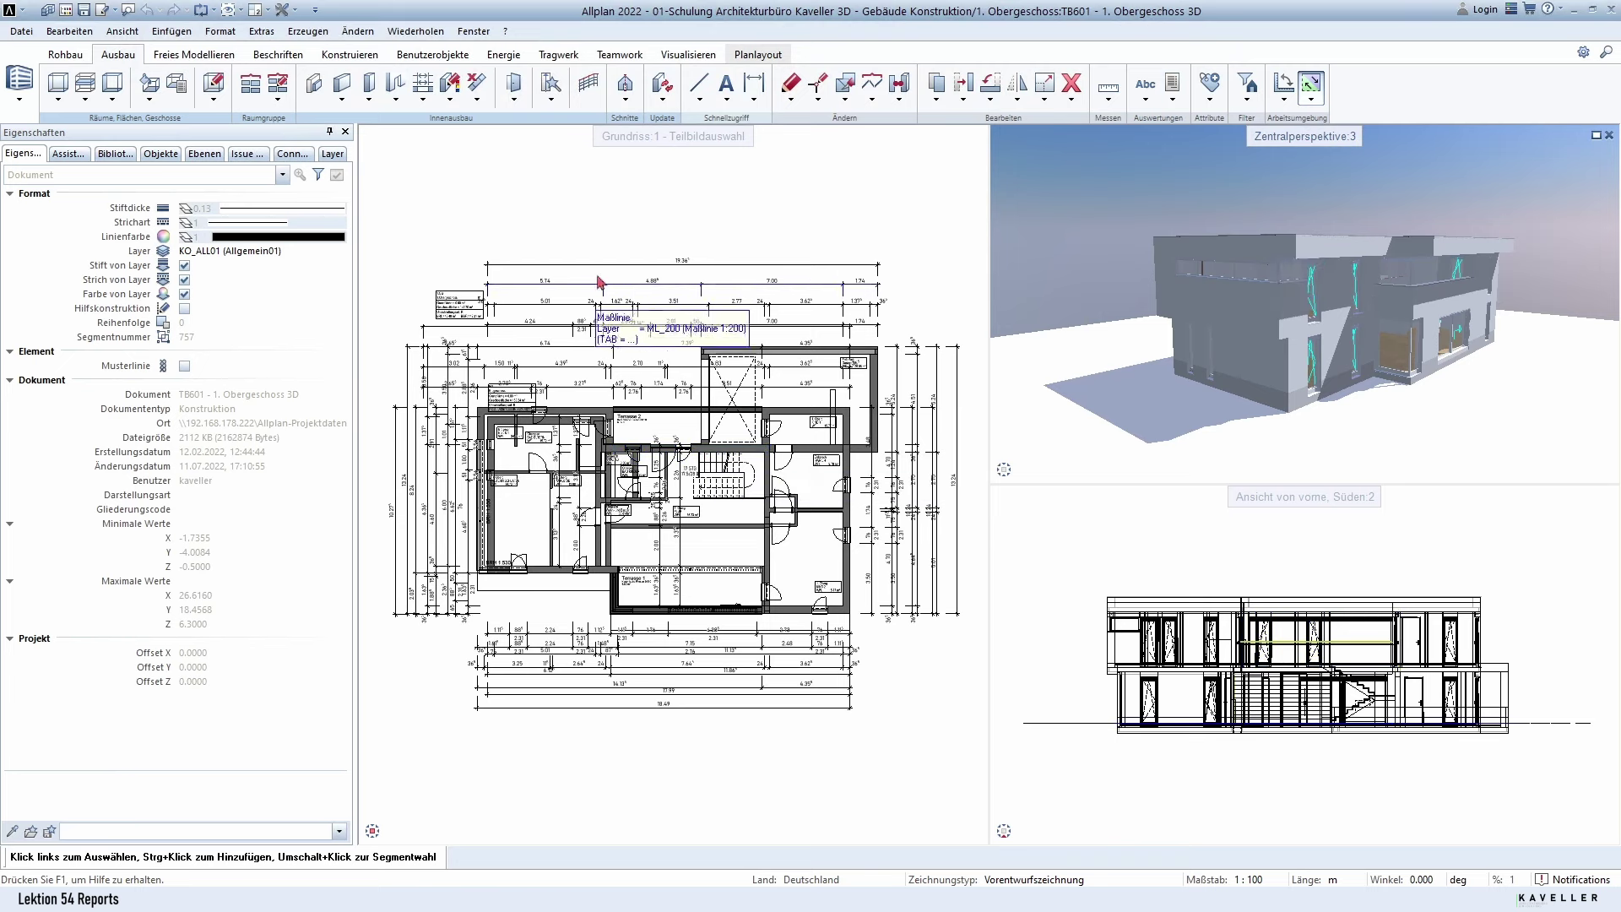
left_click(291, 11)
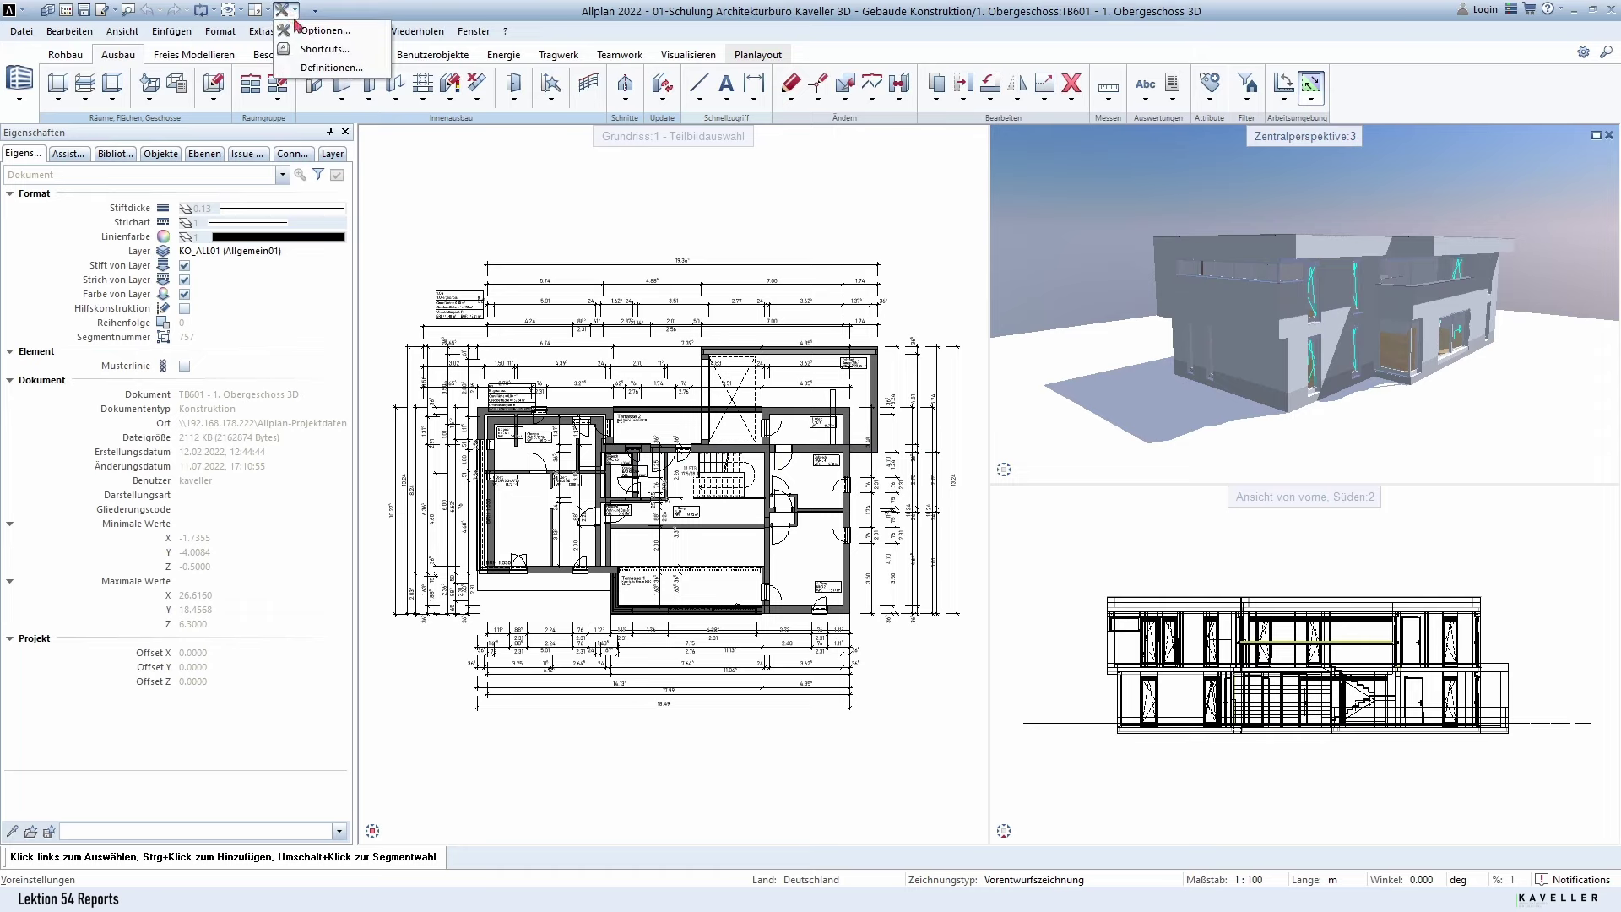
left_click(317, 31)
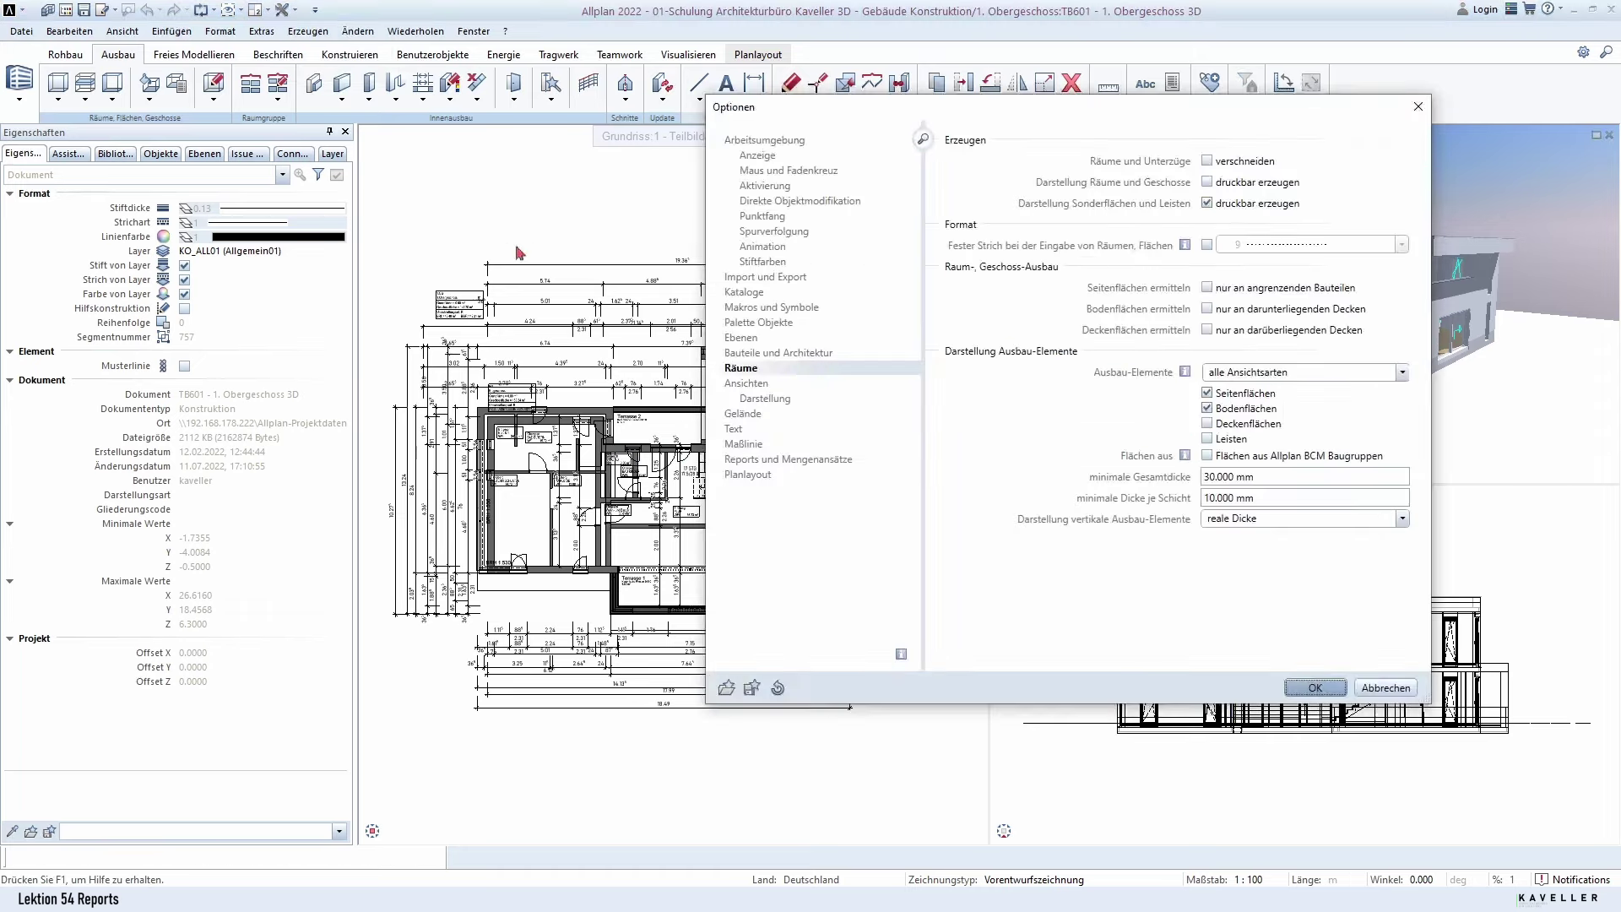
Step: In Arbeitsumgebung > Pfadeinstellungen, keep the PDF-Export path setting at Letzter and close both dialogs
left_click(776, 146)
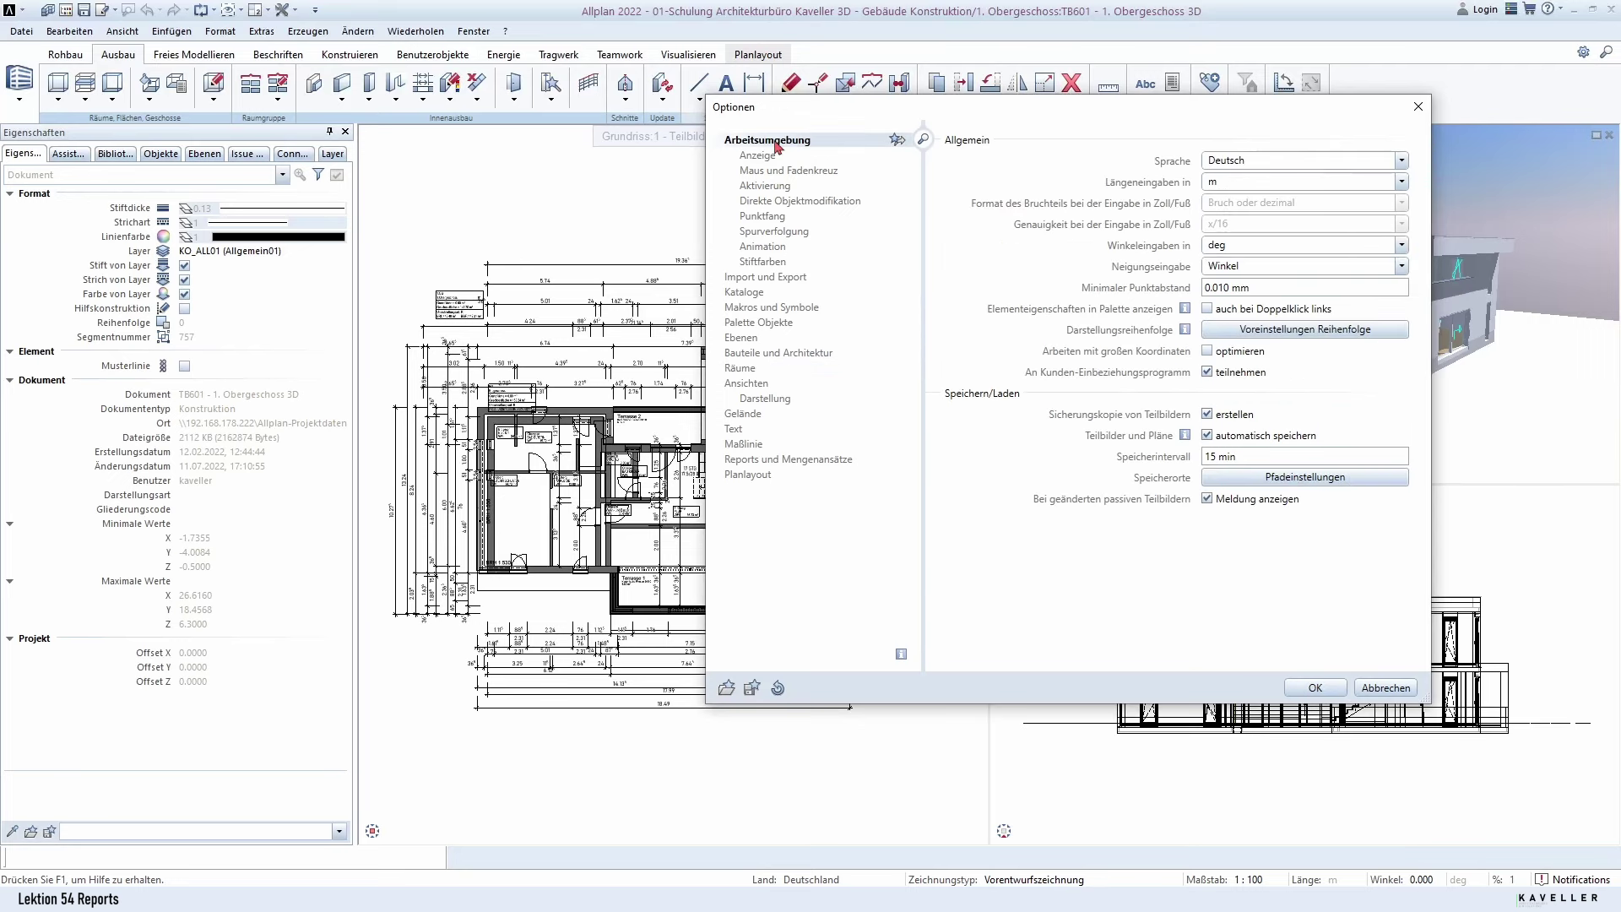
left_click_drag(898, 119, 597, 200)
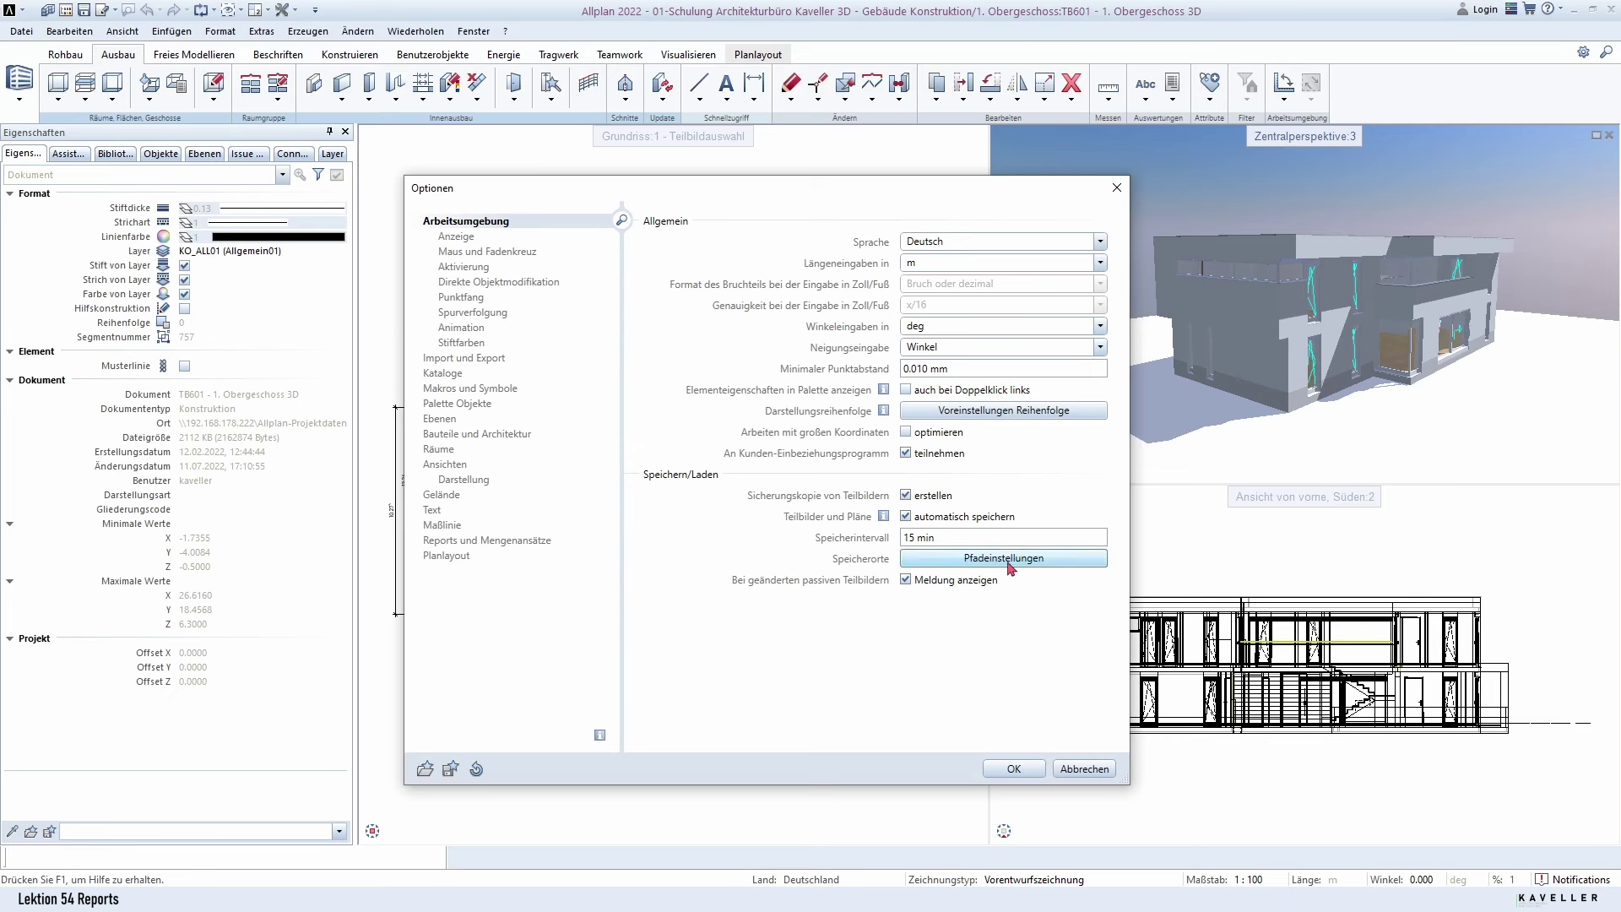
left_click(973, 561)
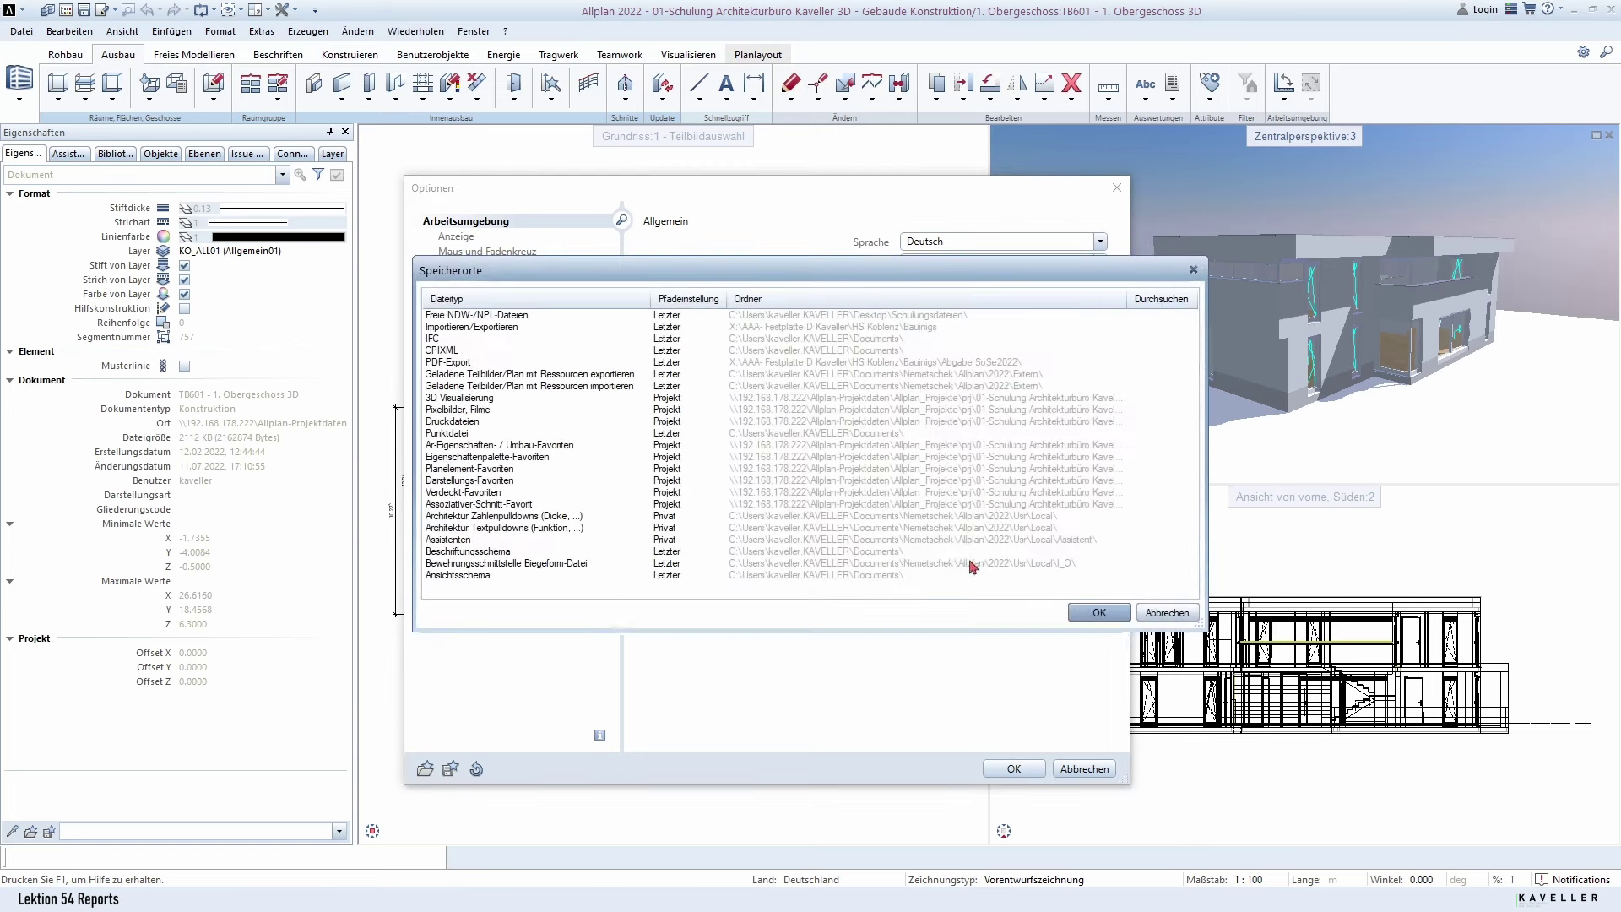
left_click(453, 363)
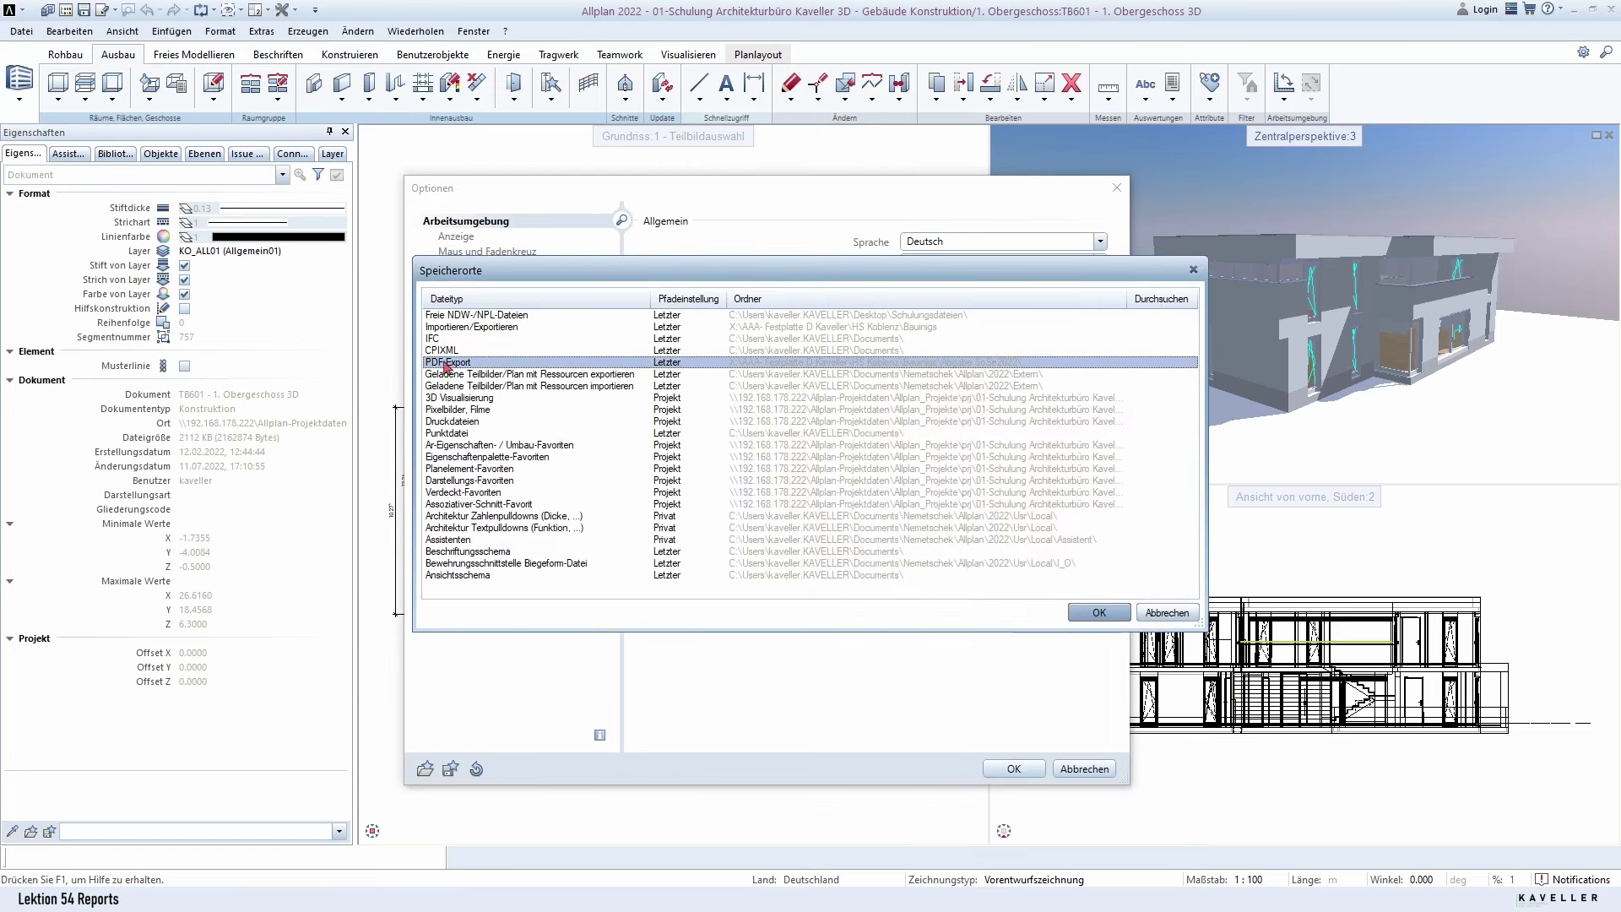
left_click(670, 365)
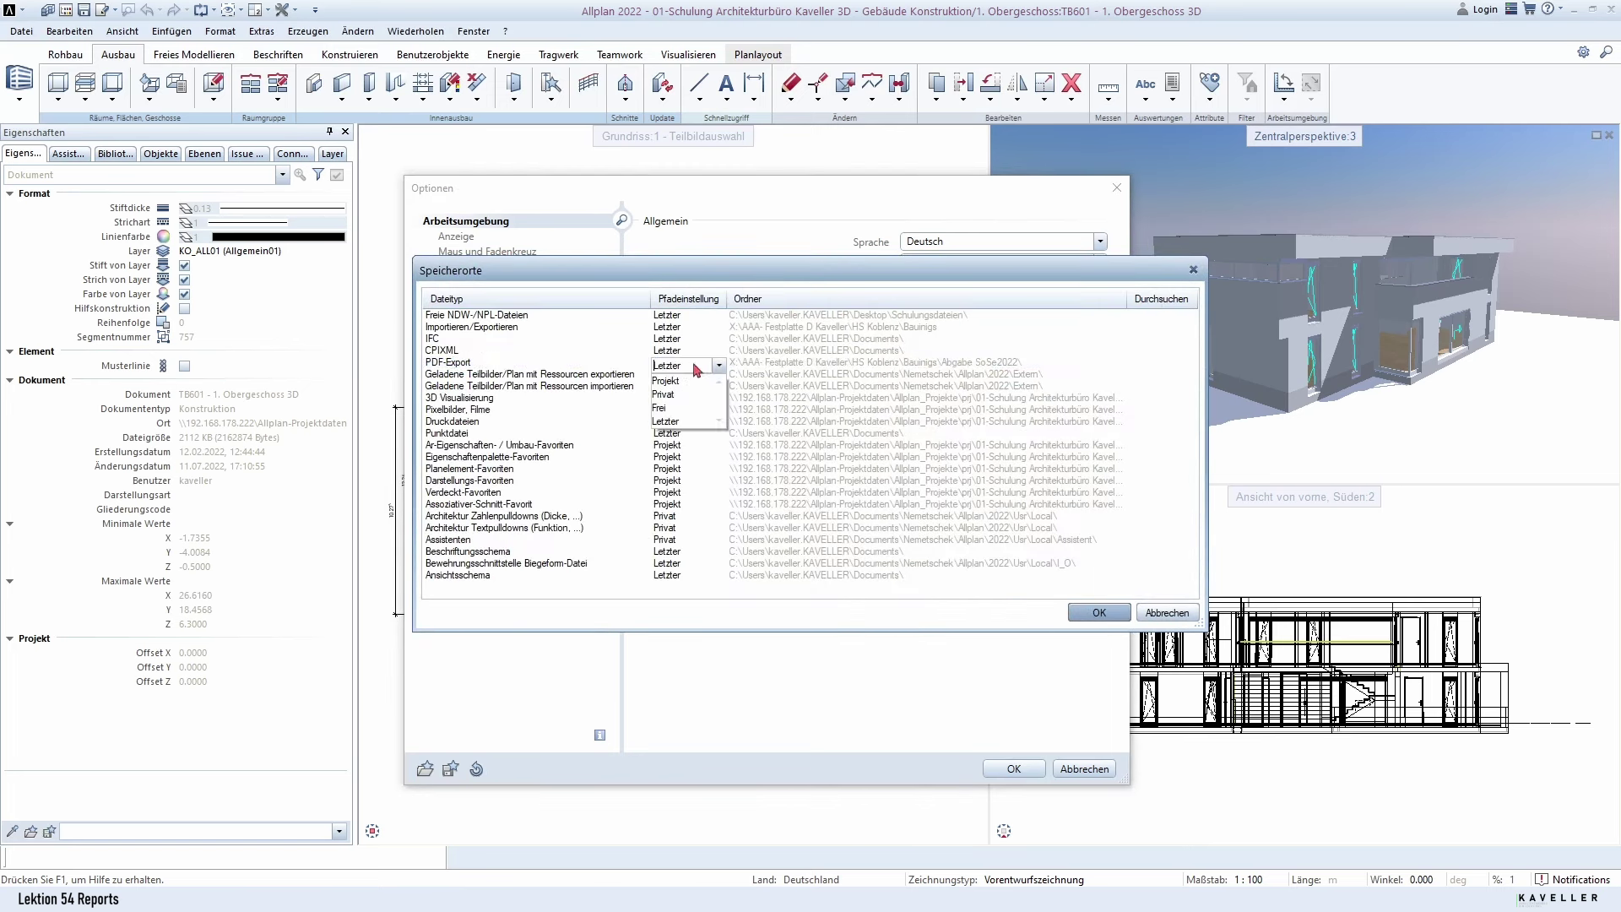
left_click(675, 421)
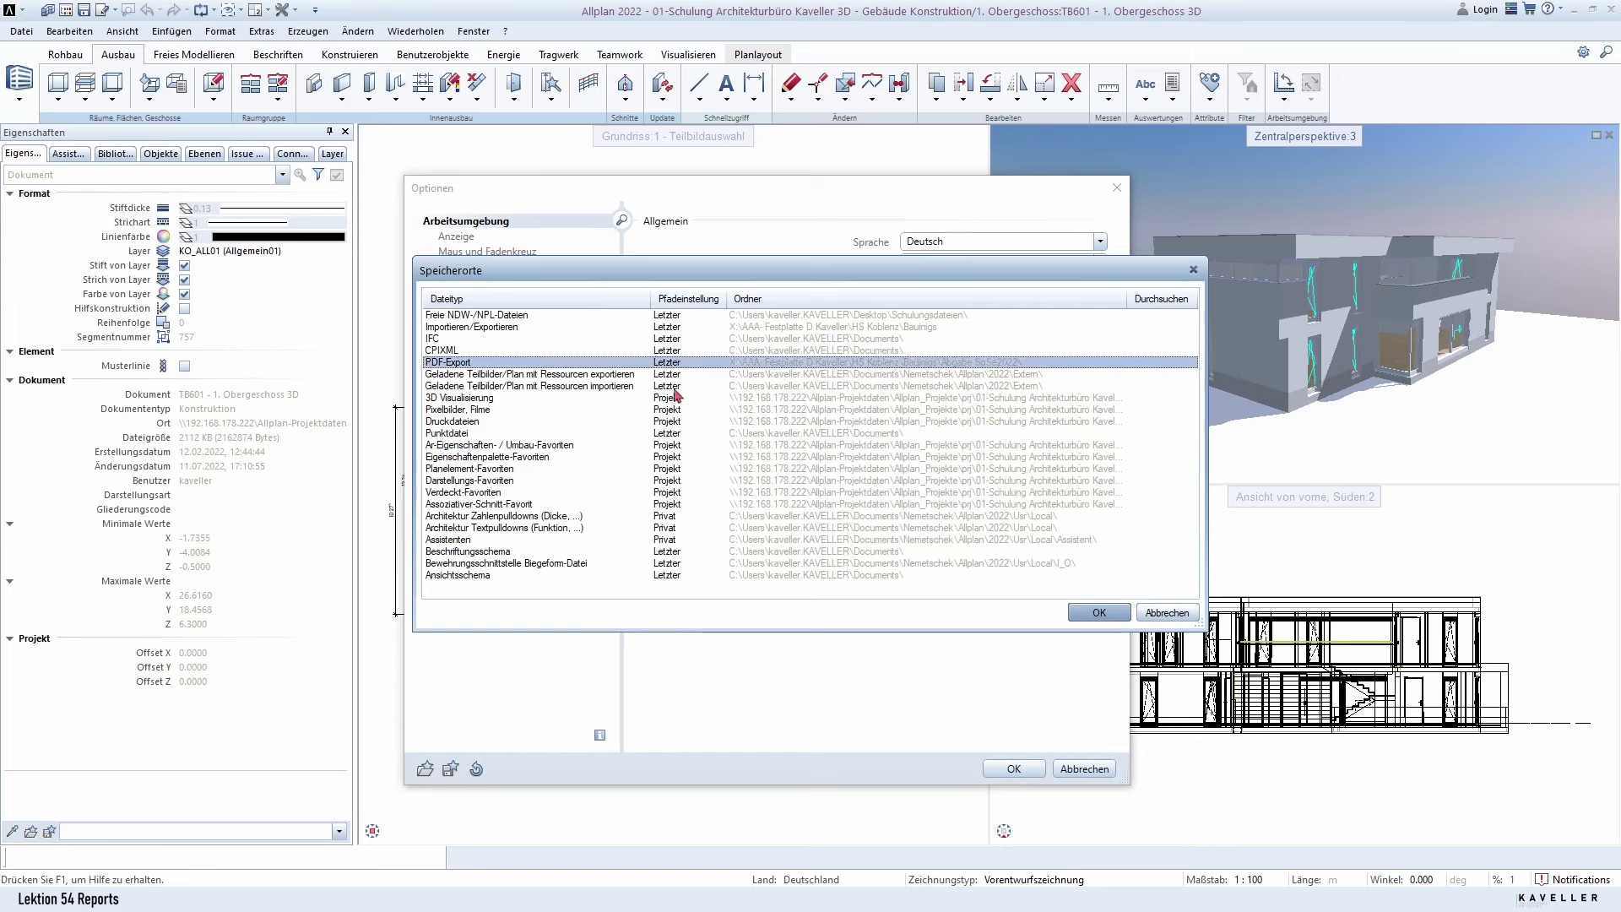
left_click(700, 365)
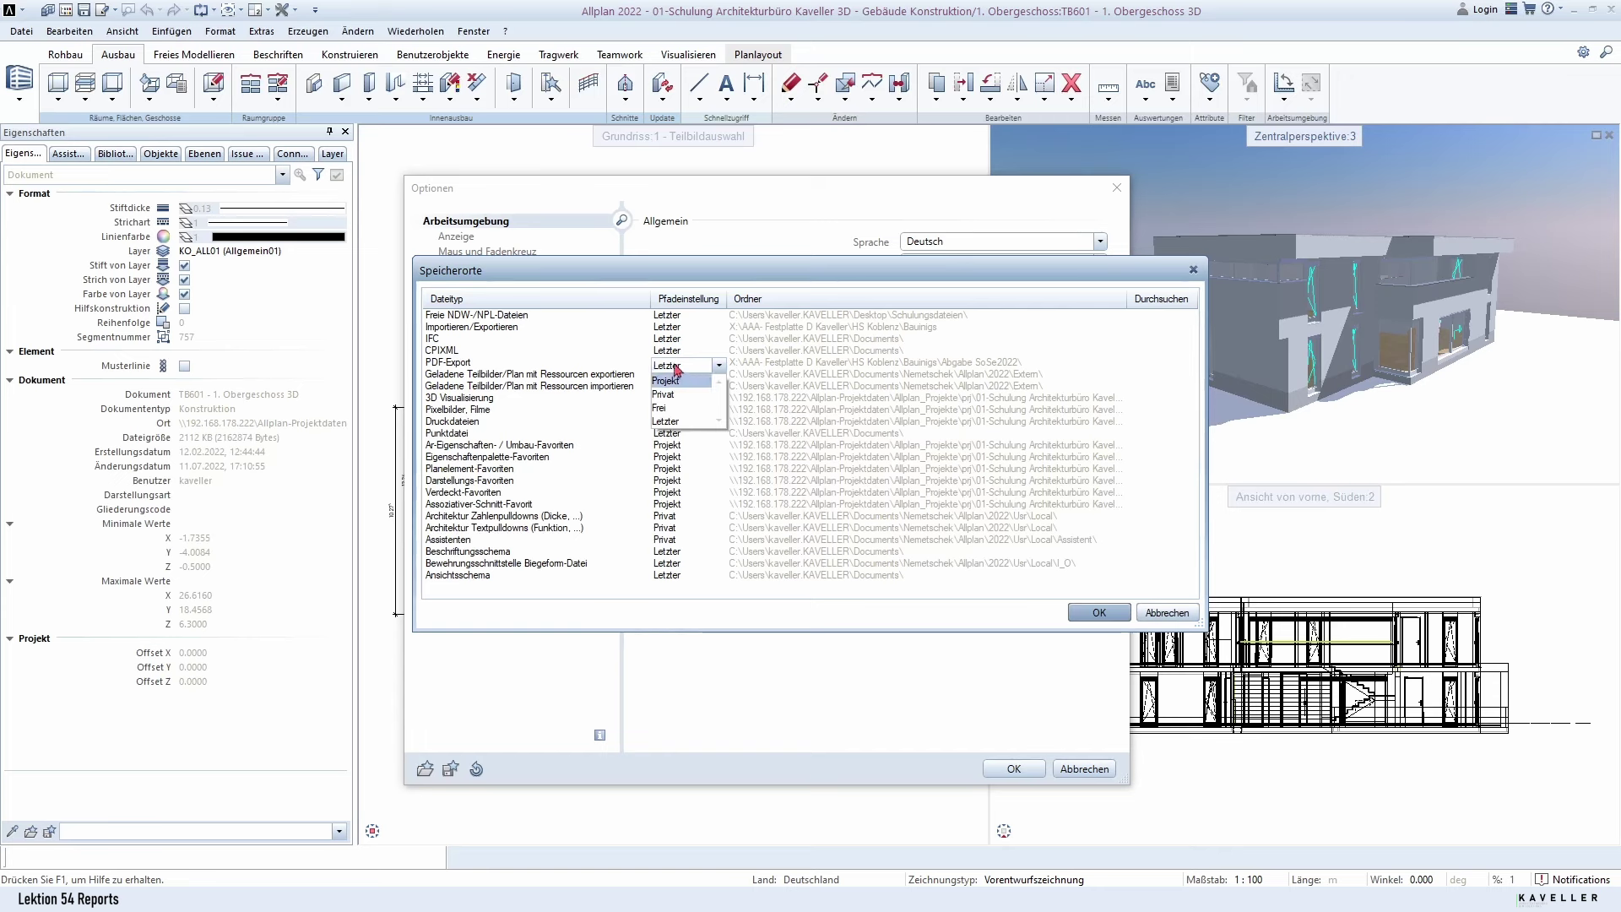
left_click(680, 367)
left_click(682, 367)
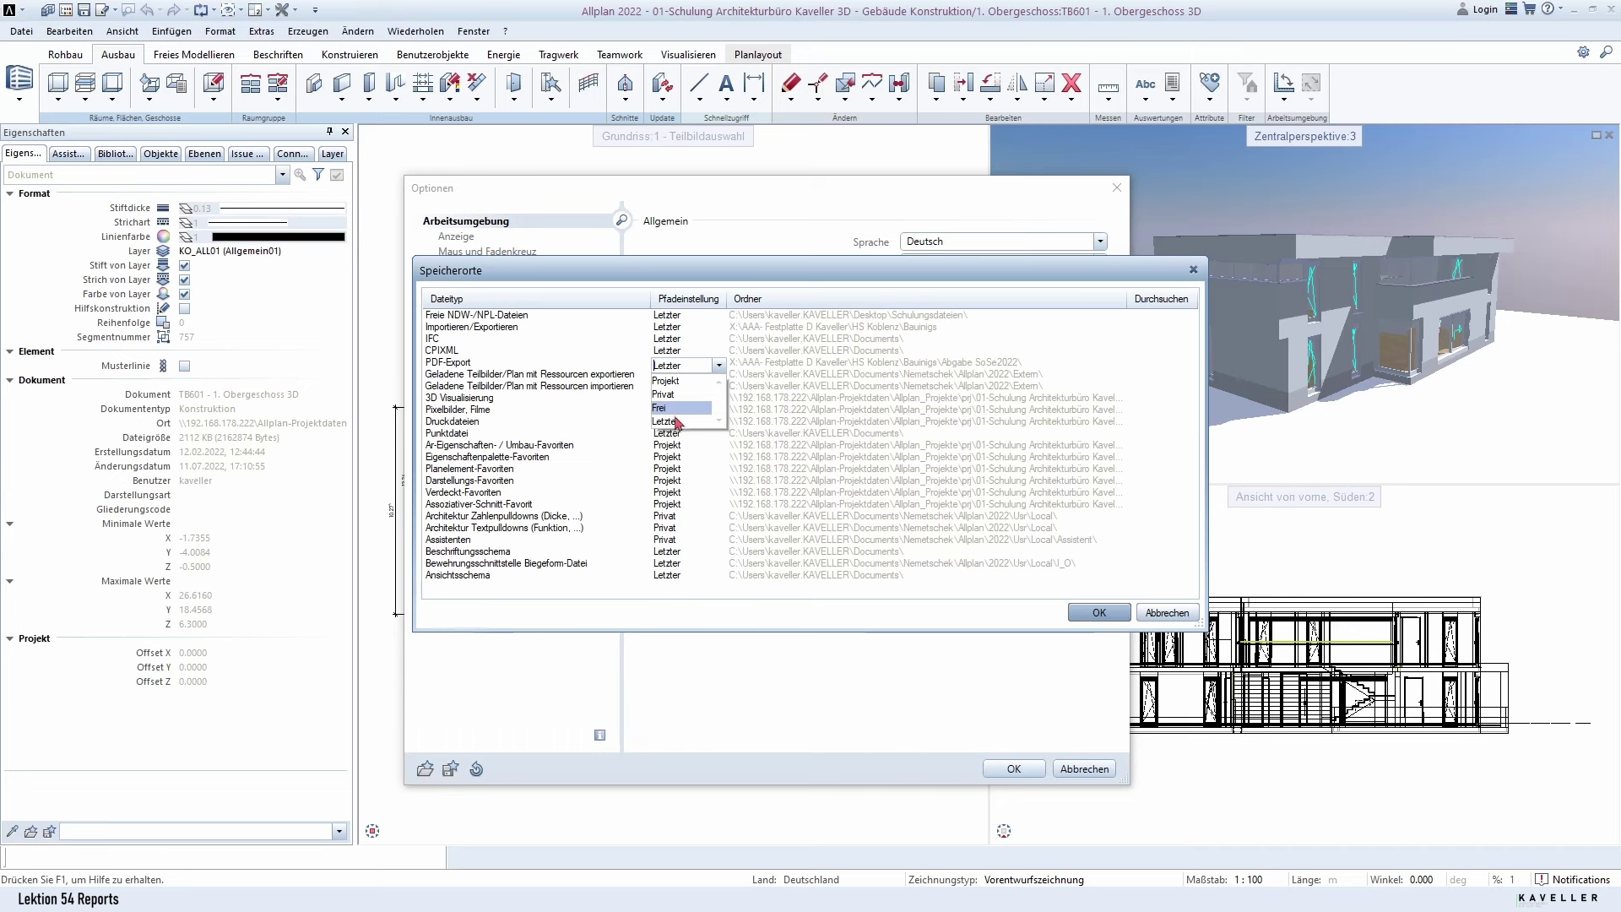
left_click(680, 418)
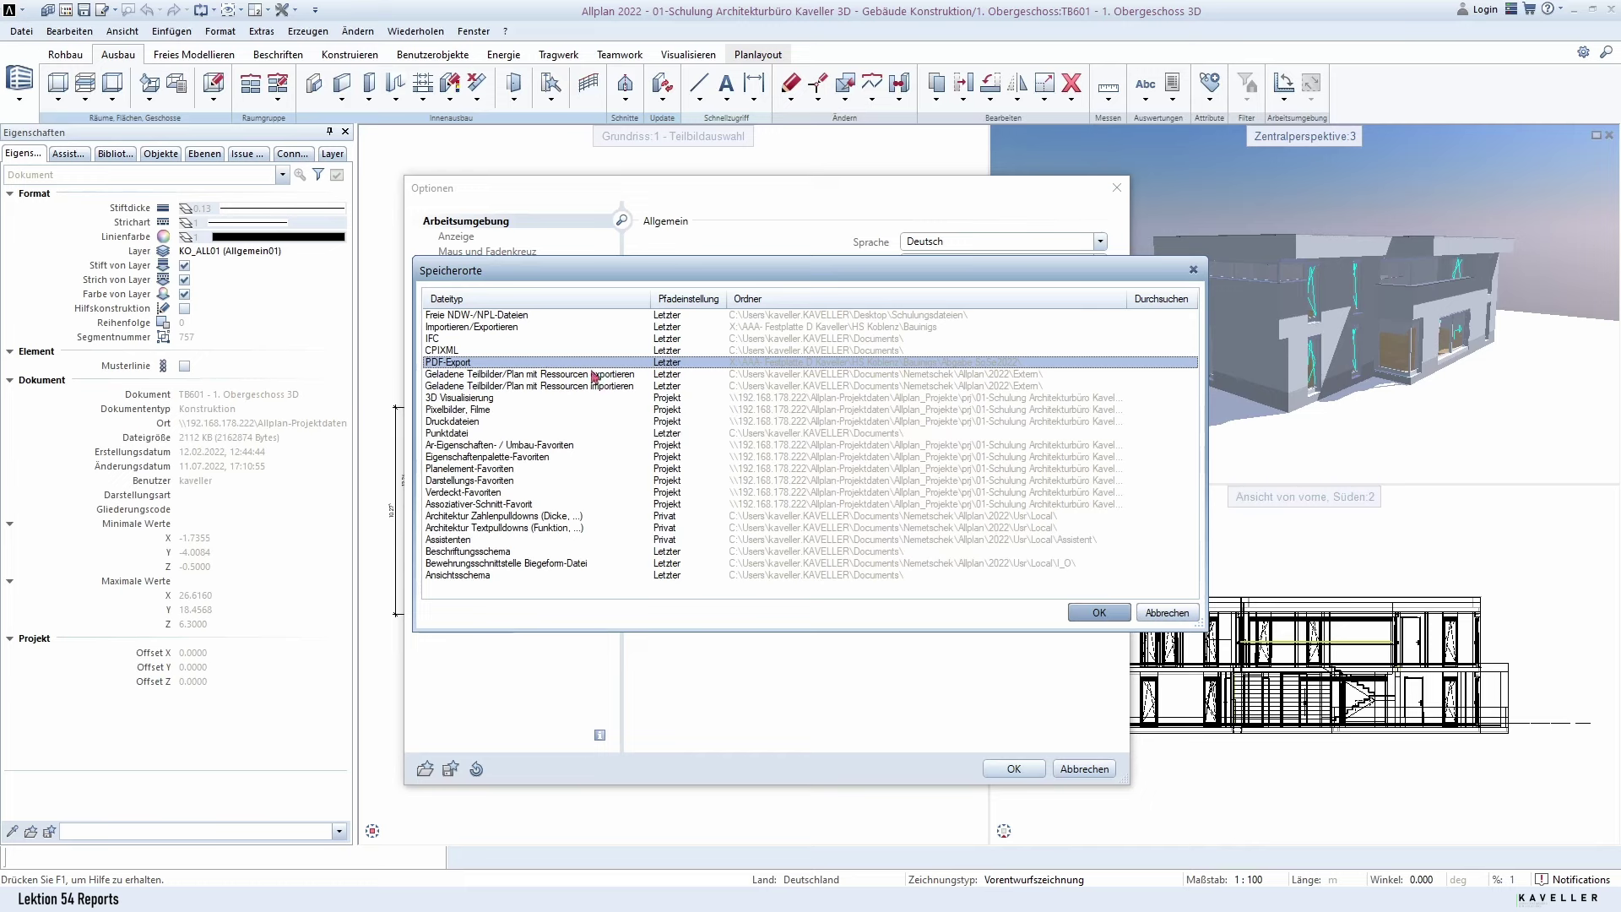
left_click(1084, 614)
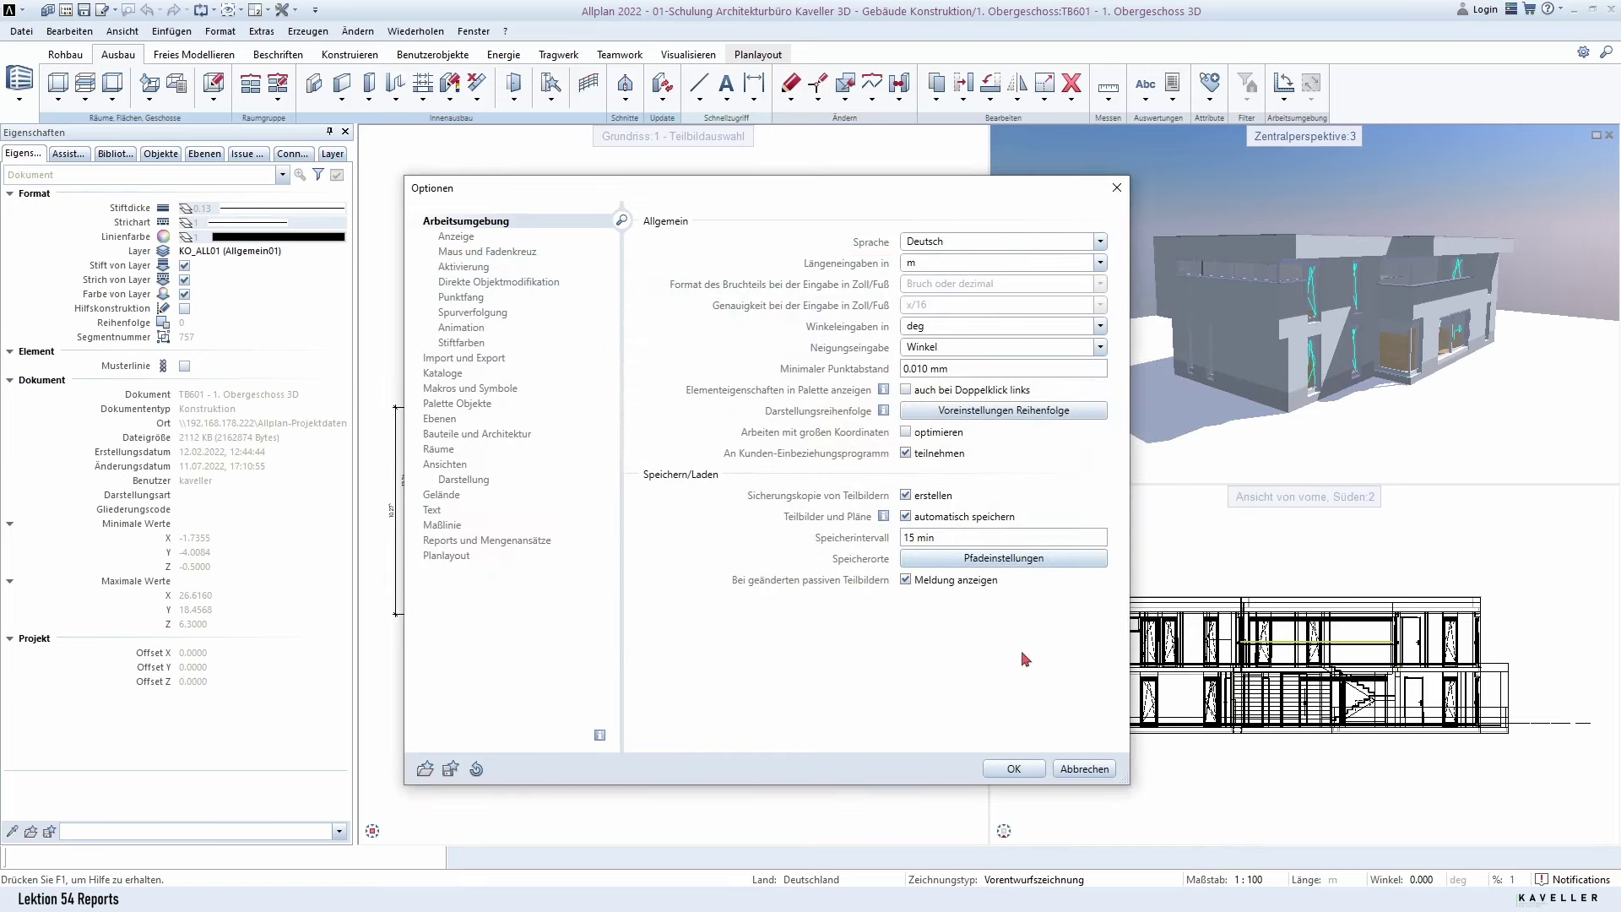
left_click(1014, 768)
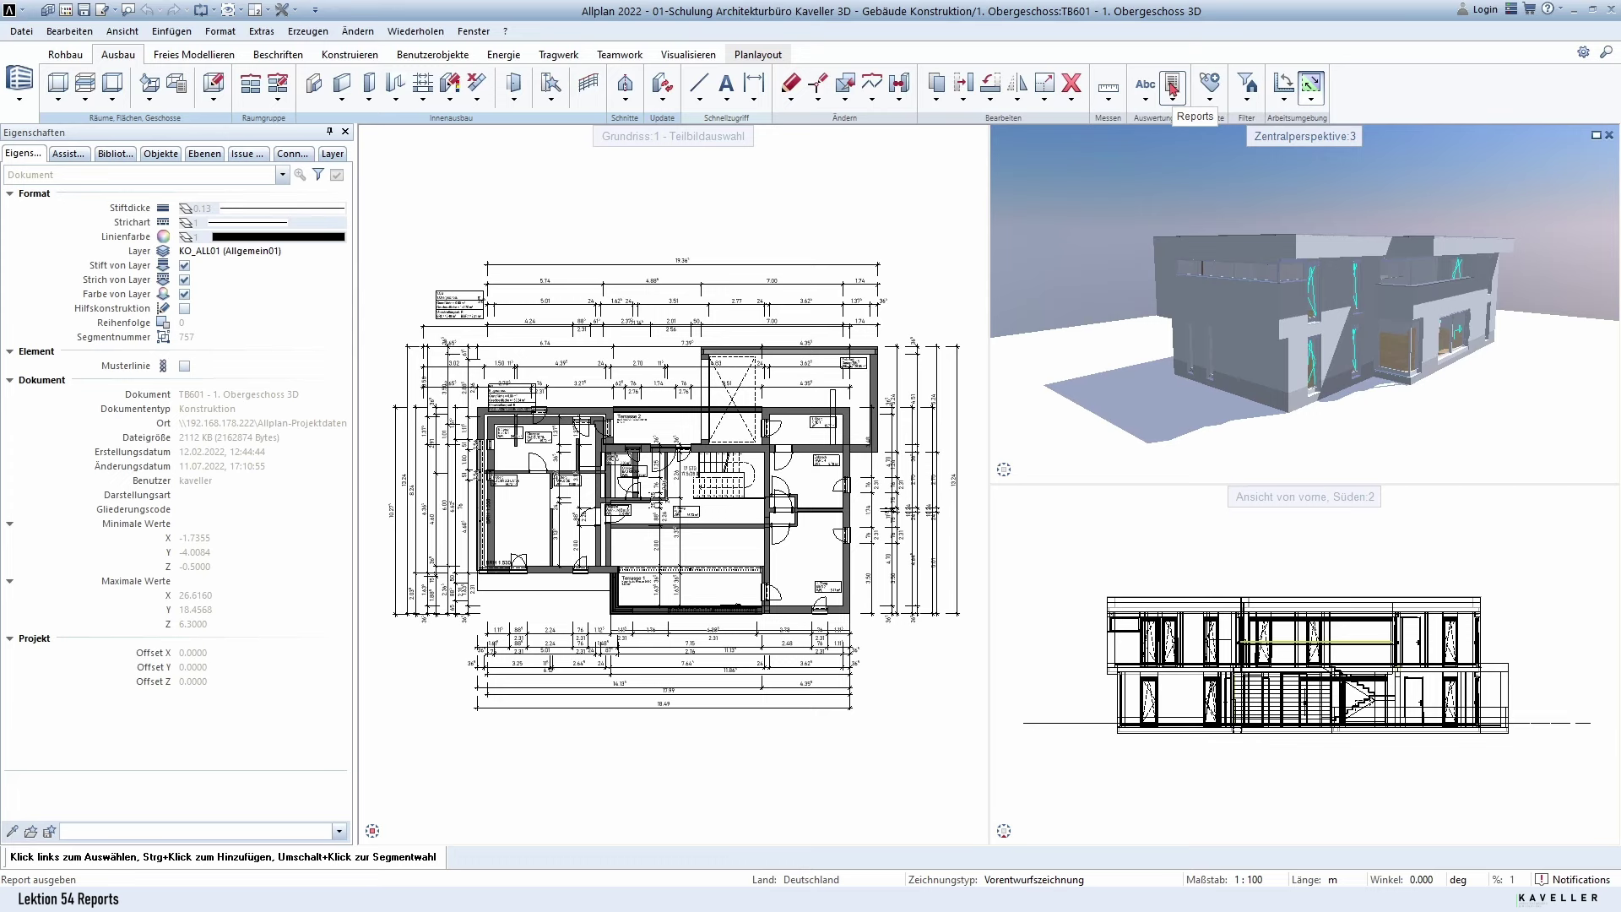
Step: Generate the Netto-Raumflächen report for the whole drawing with Alles
left_click(1174, 89)
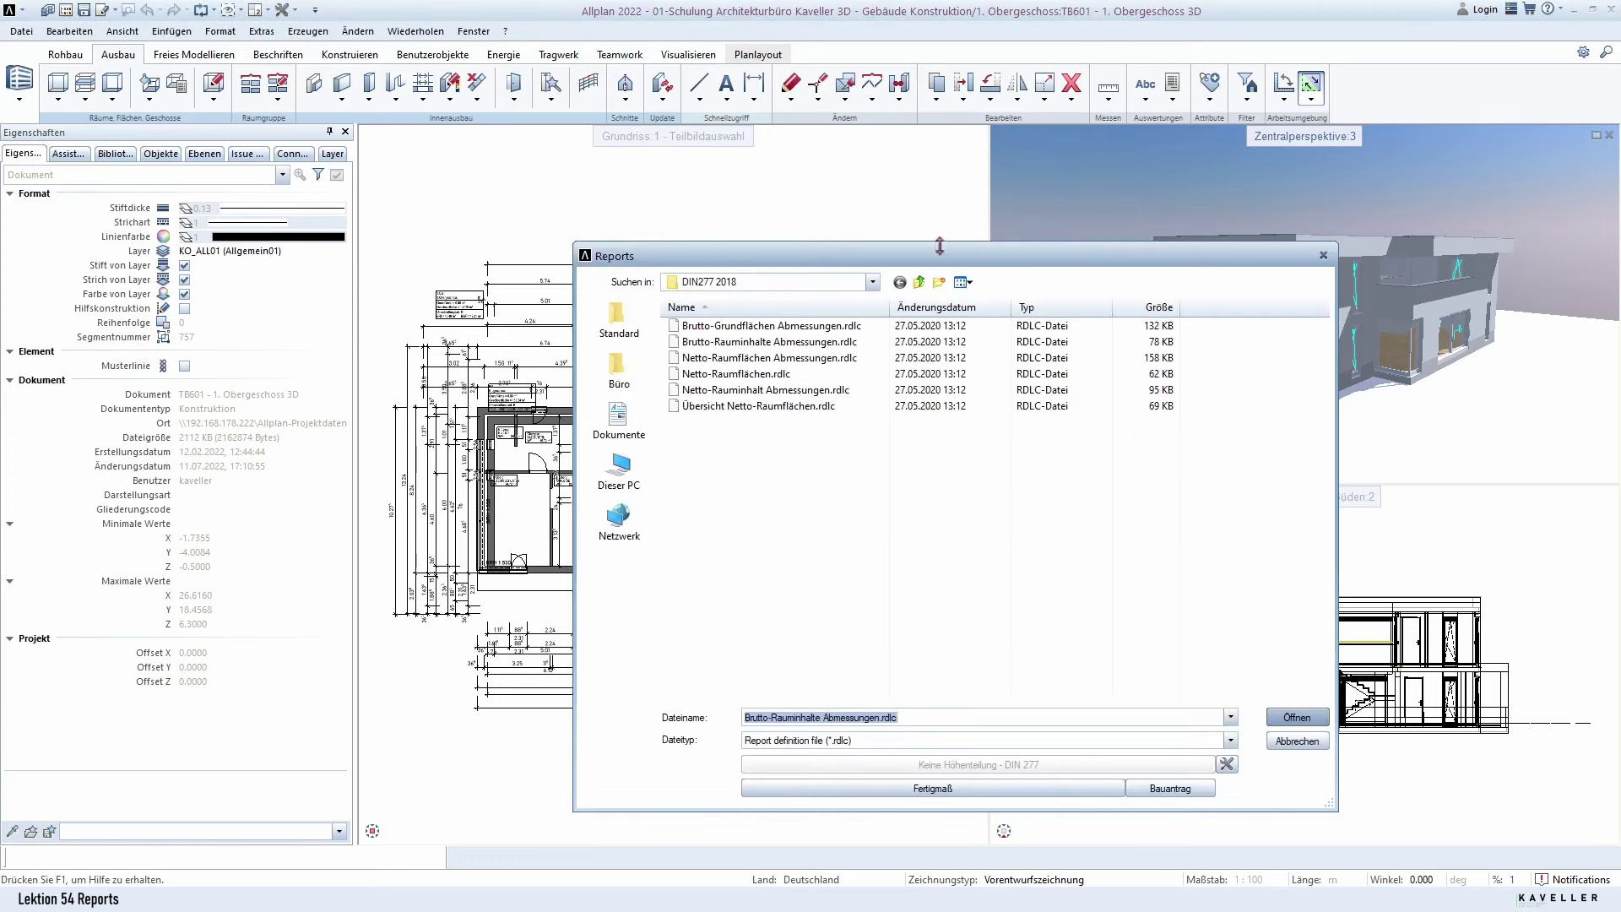
left_click(799, 328)
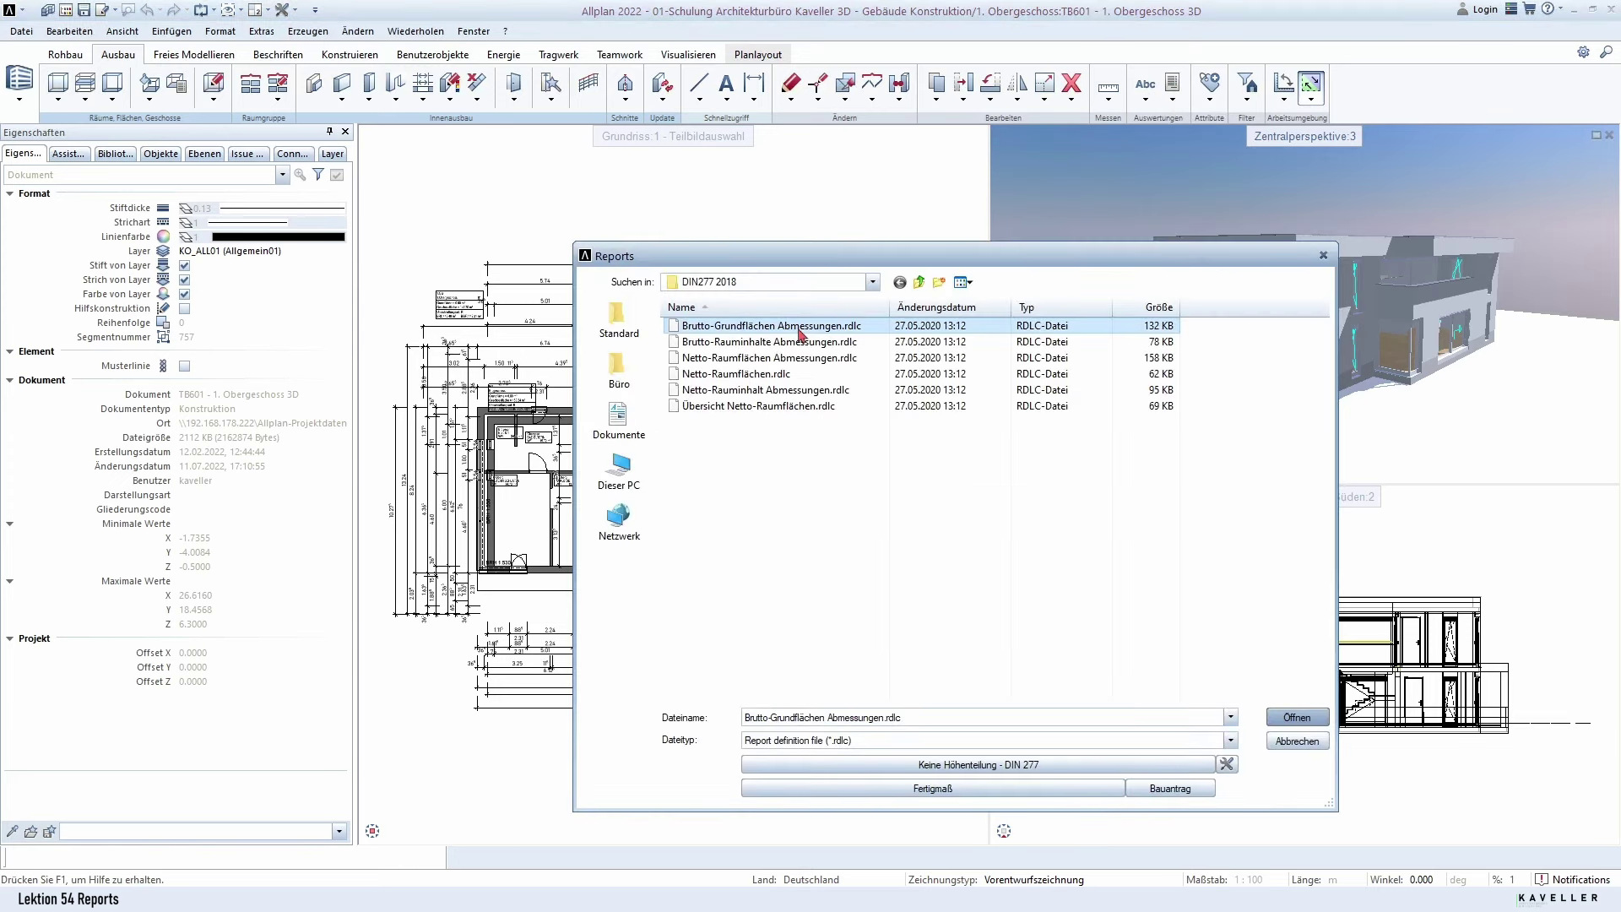
left_click(804, 350)
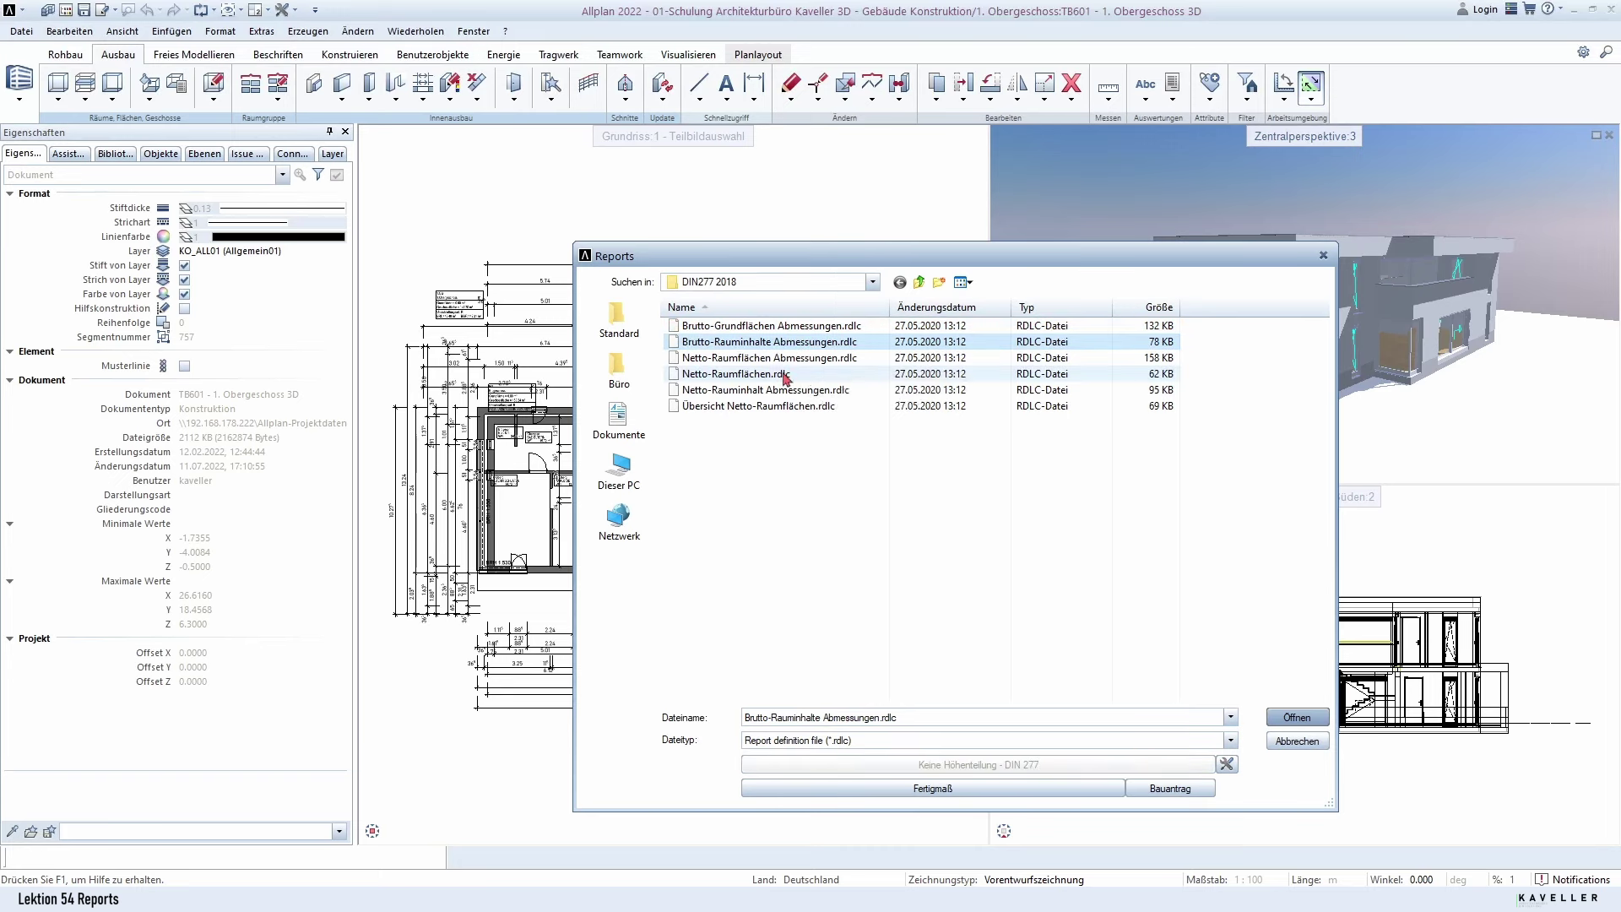
left_click(742, 375)
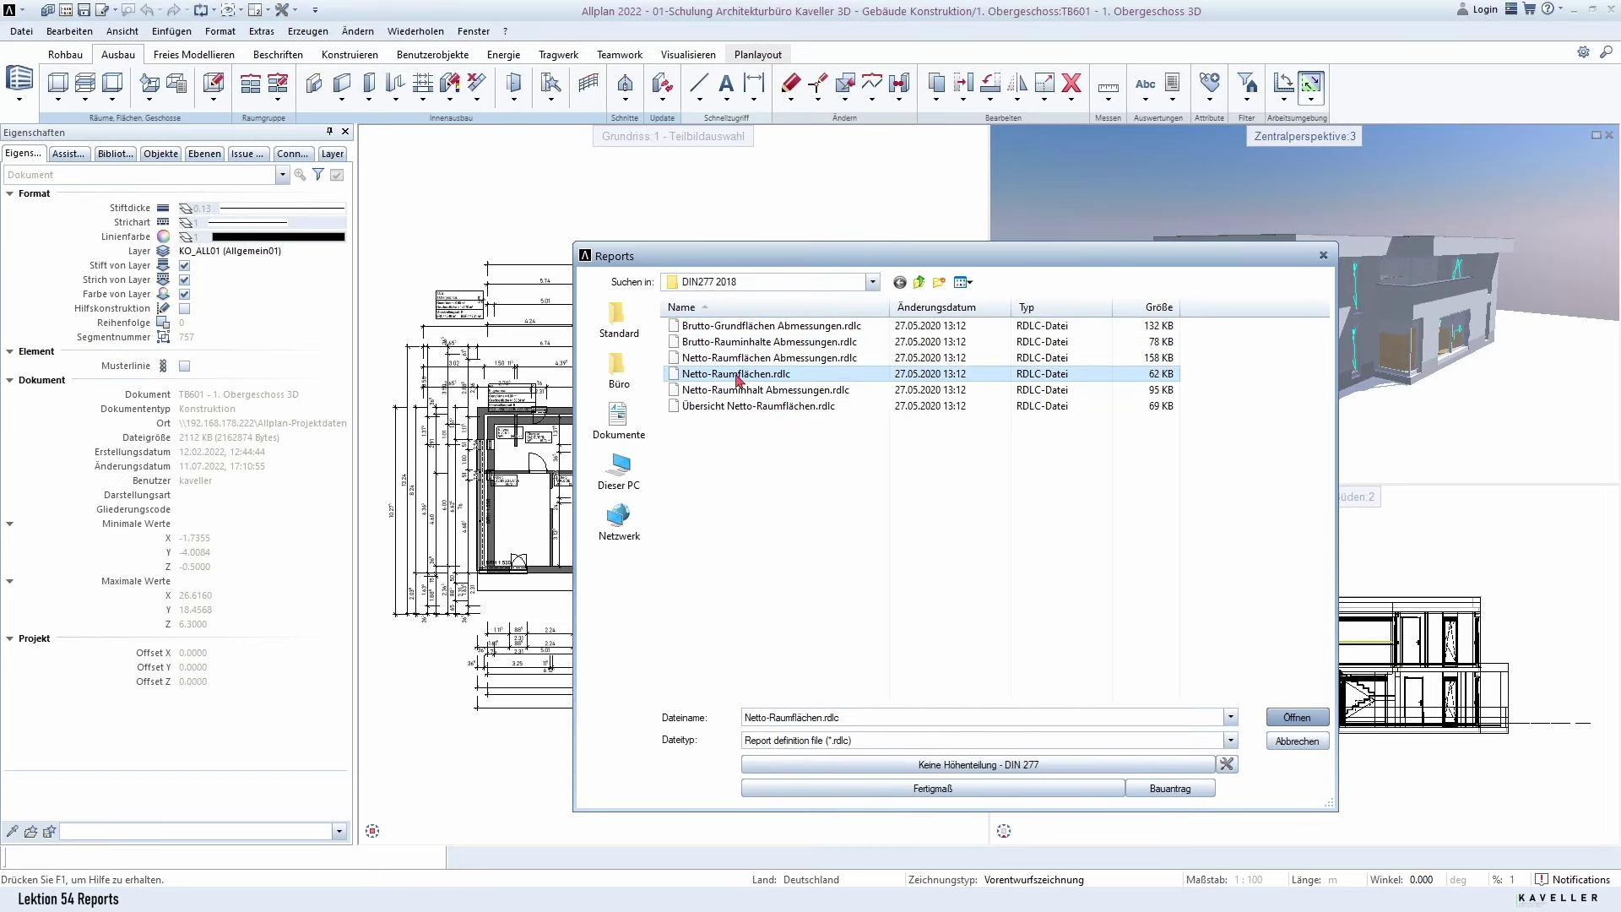
double_click(742, 375)
left_click(554, 247)
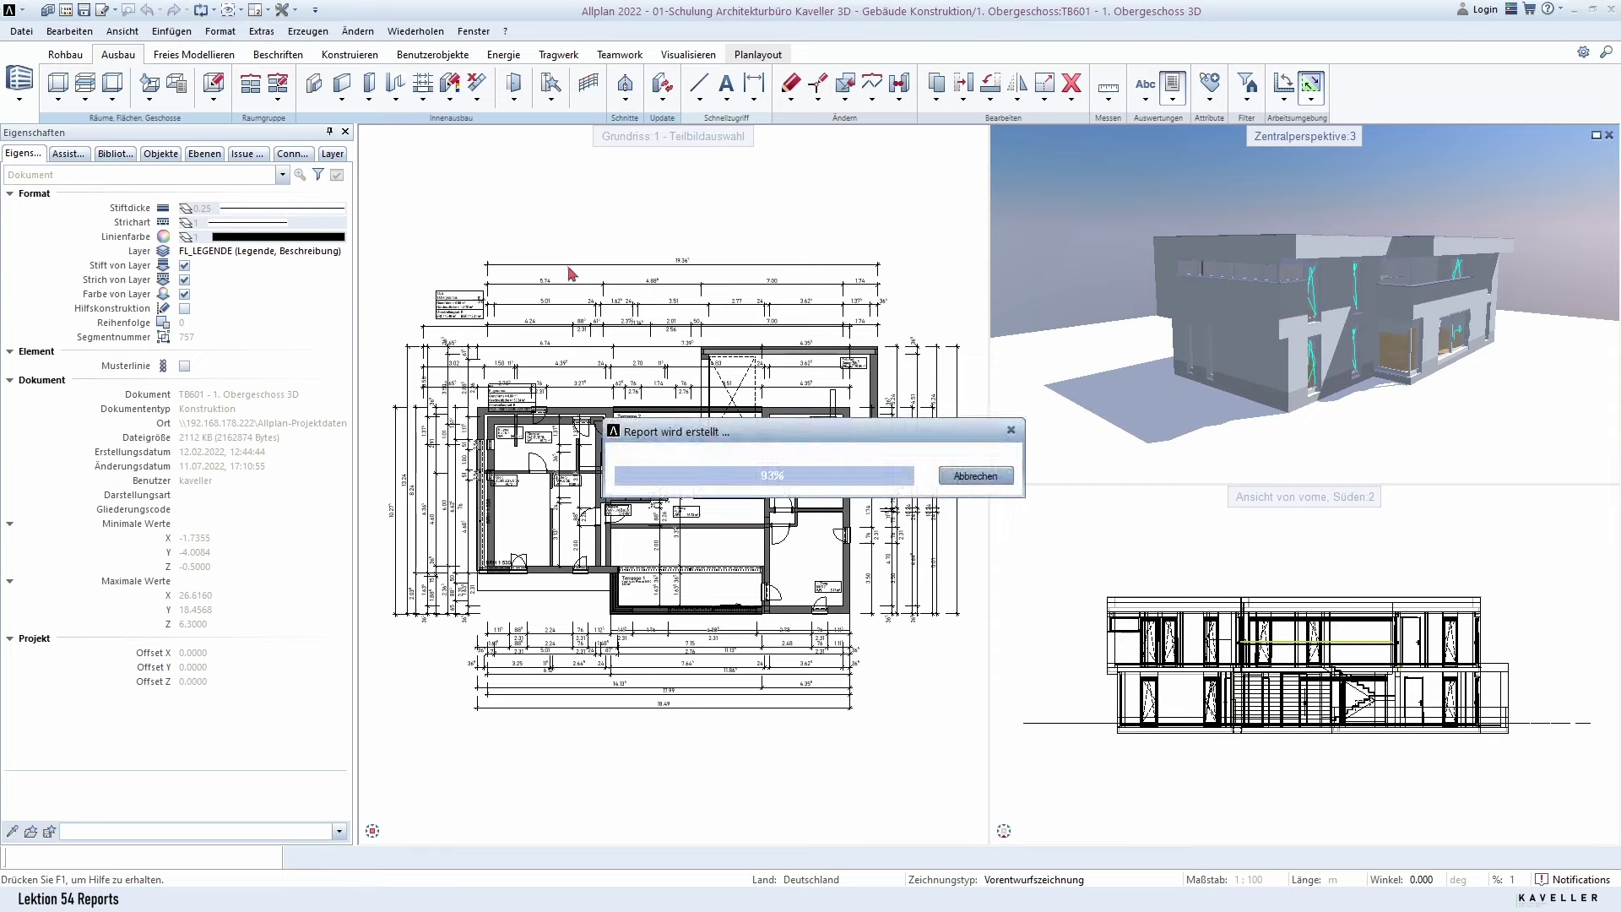
Step: Paste the author's full name as Bearbeiter and turn off Grafik anzeigen
left_click(256, 141)
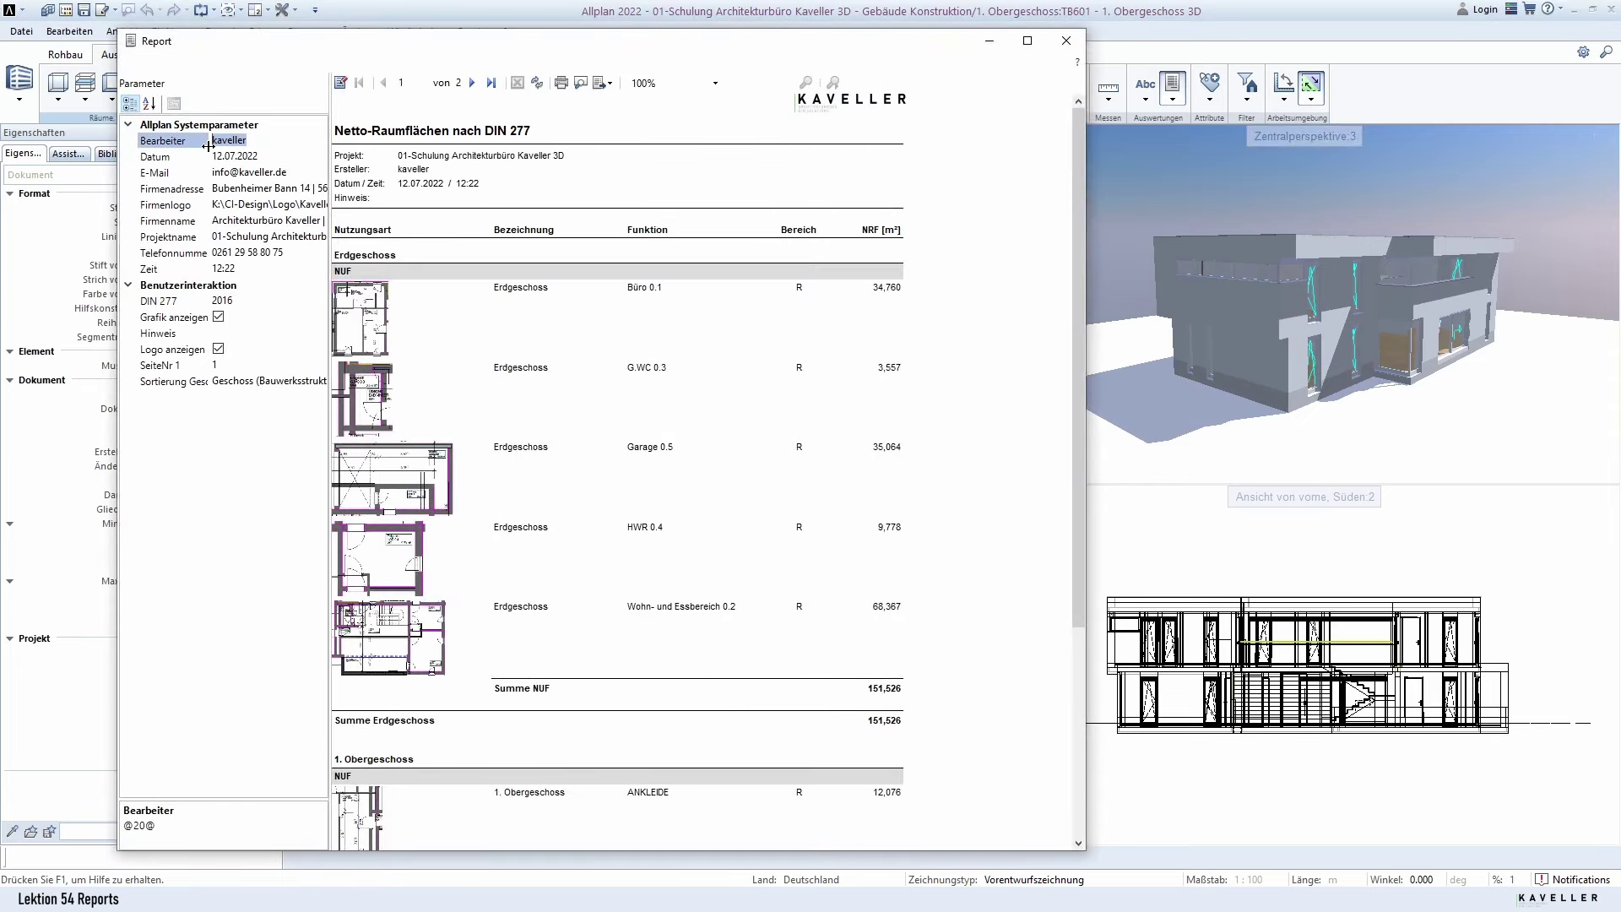
key("ctrl+v")
key("Return")
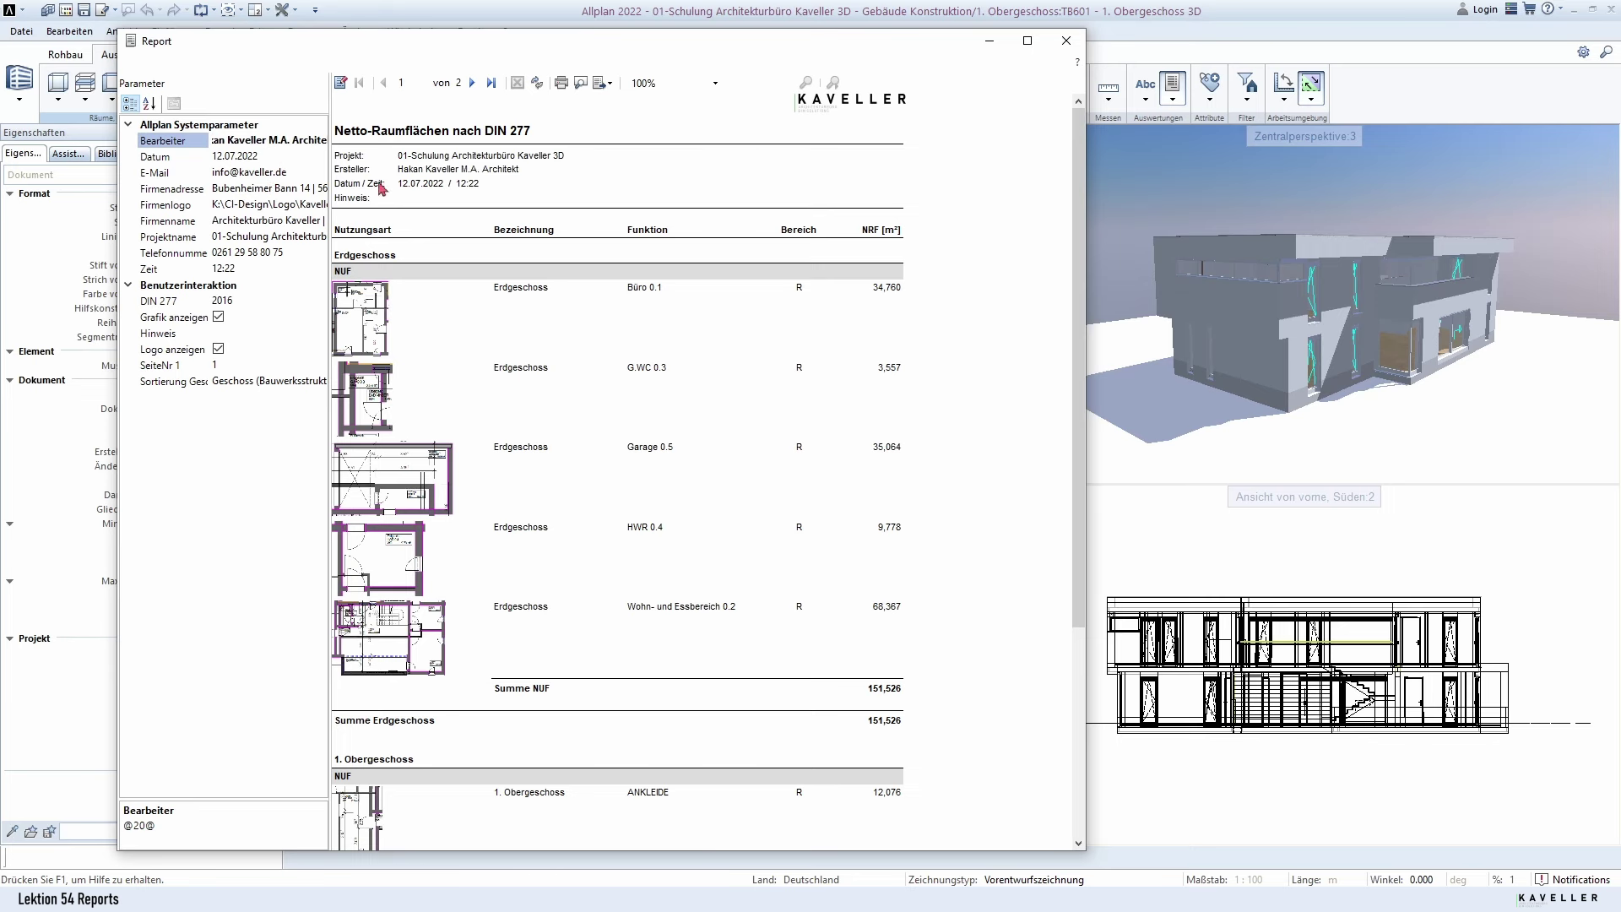
left_click(219, 317)
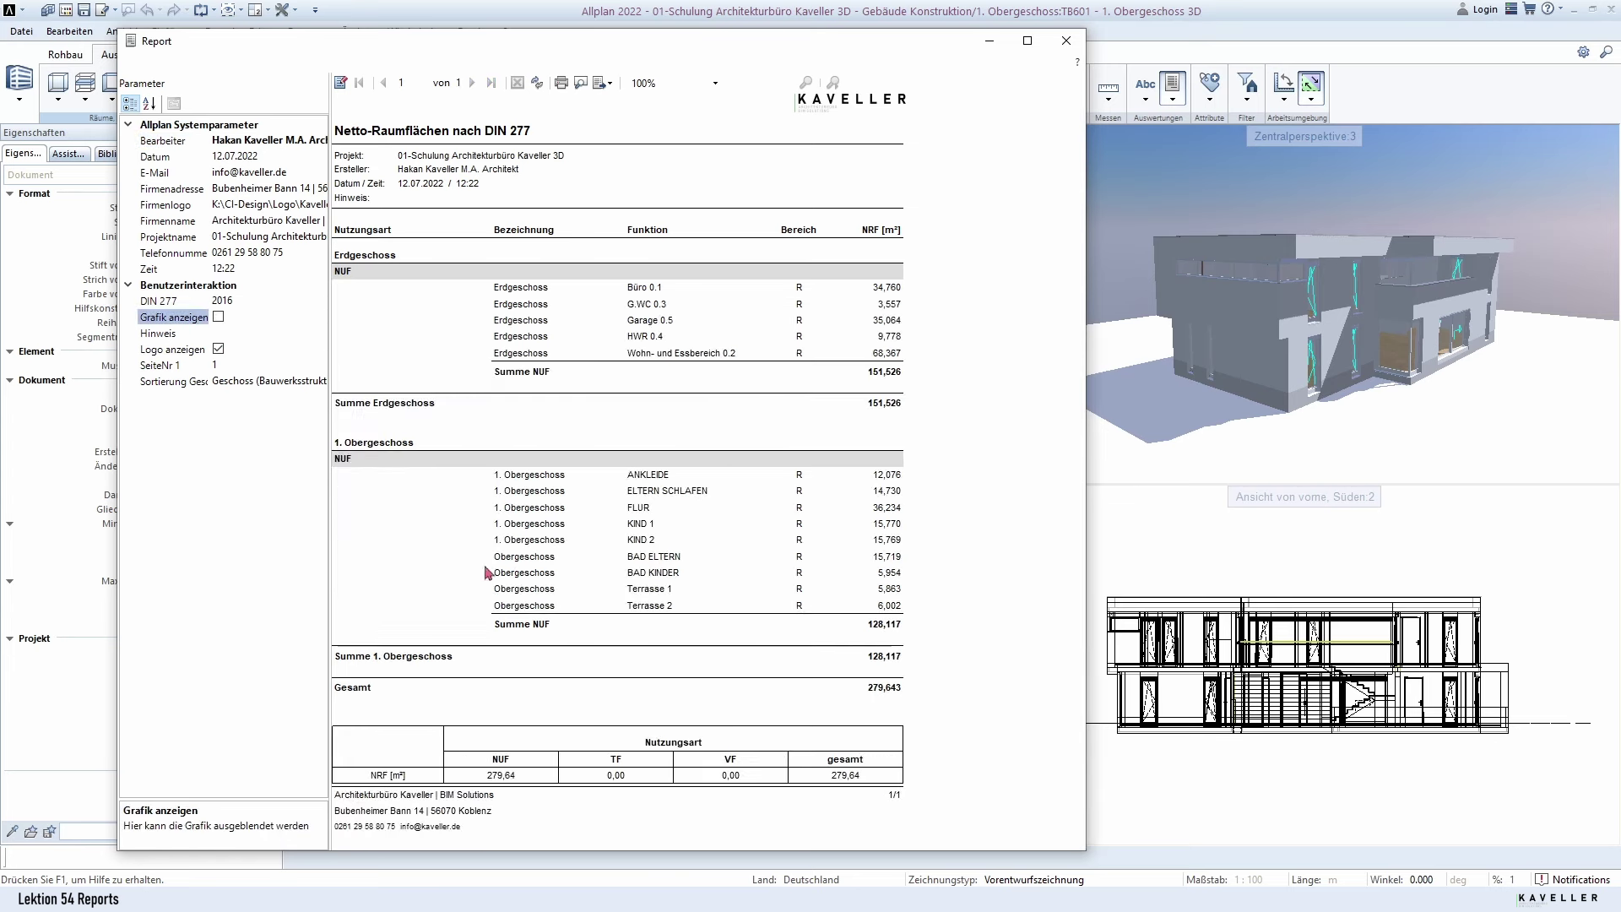
Step: Export the report as Netto-Raumflächen.pdf into Reports and close the preview
left_click(607, 83)
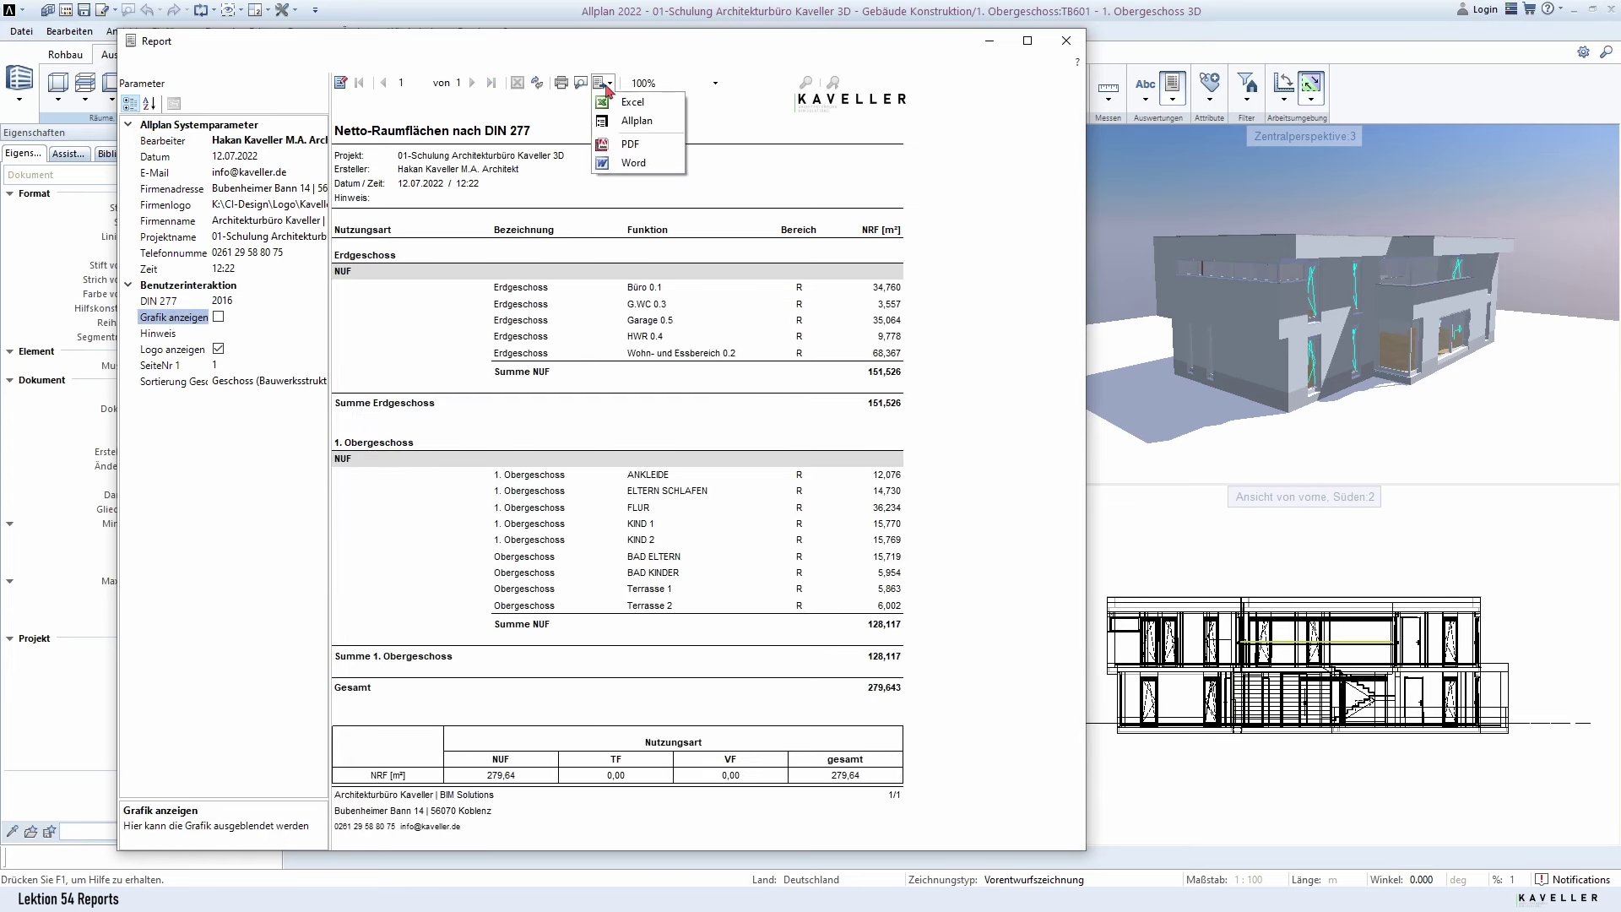
left_click(632, 145)
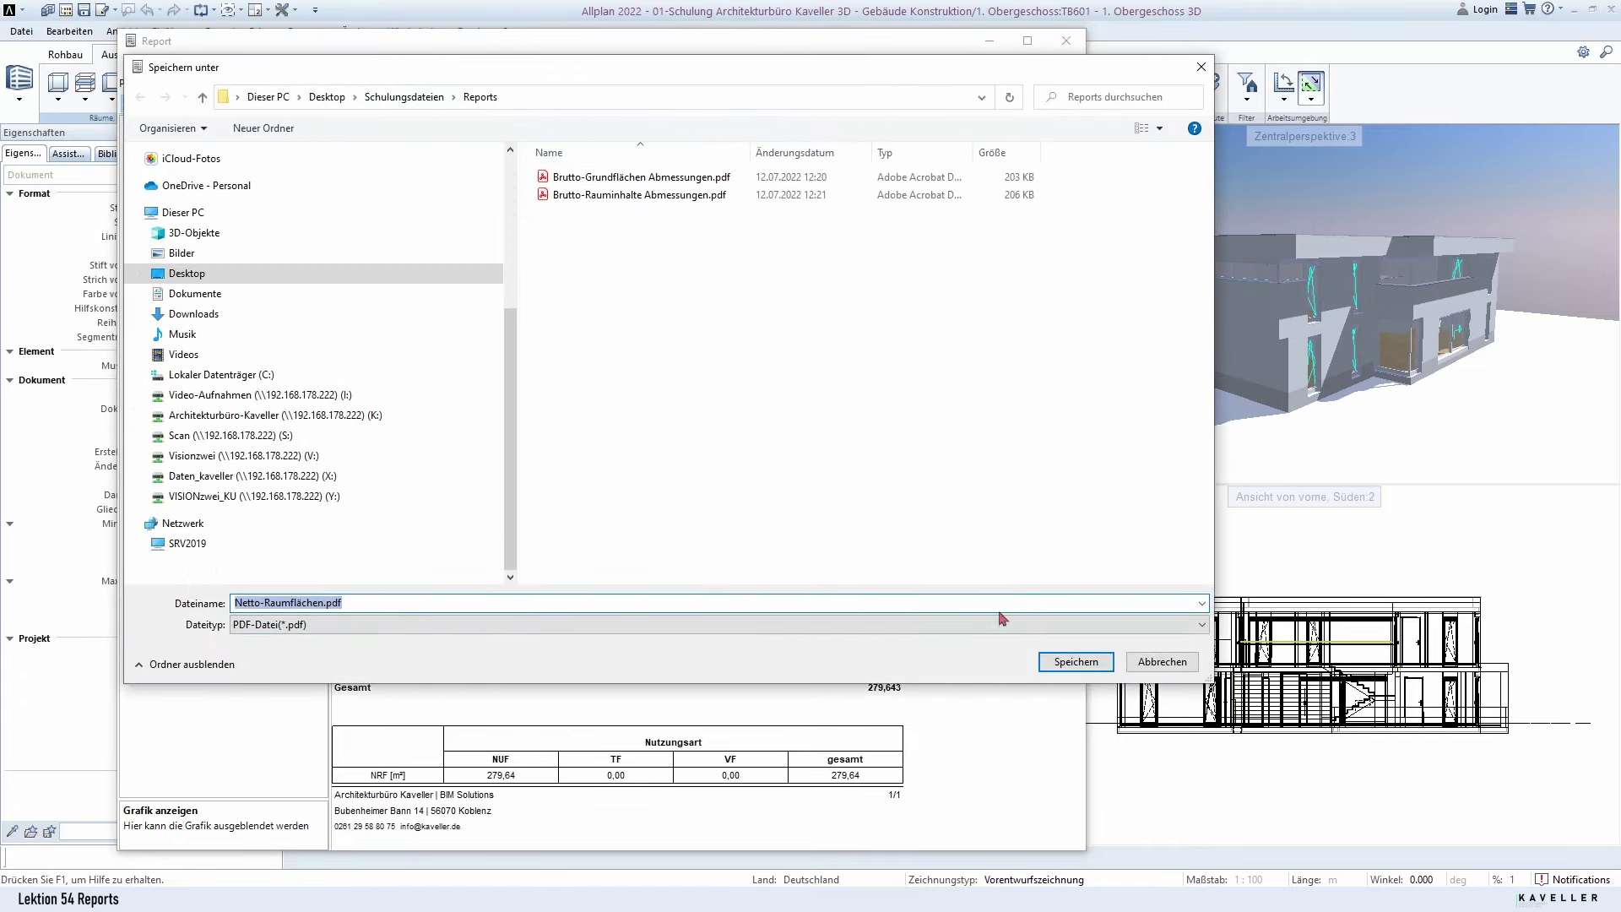
left_click(1075, 663)
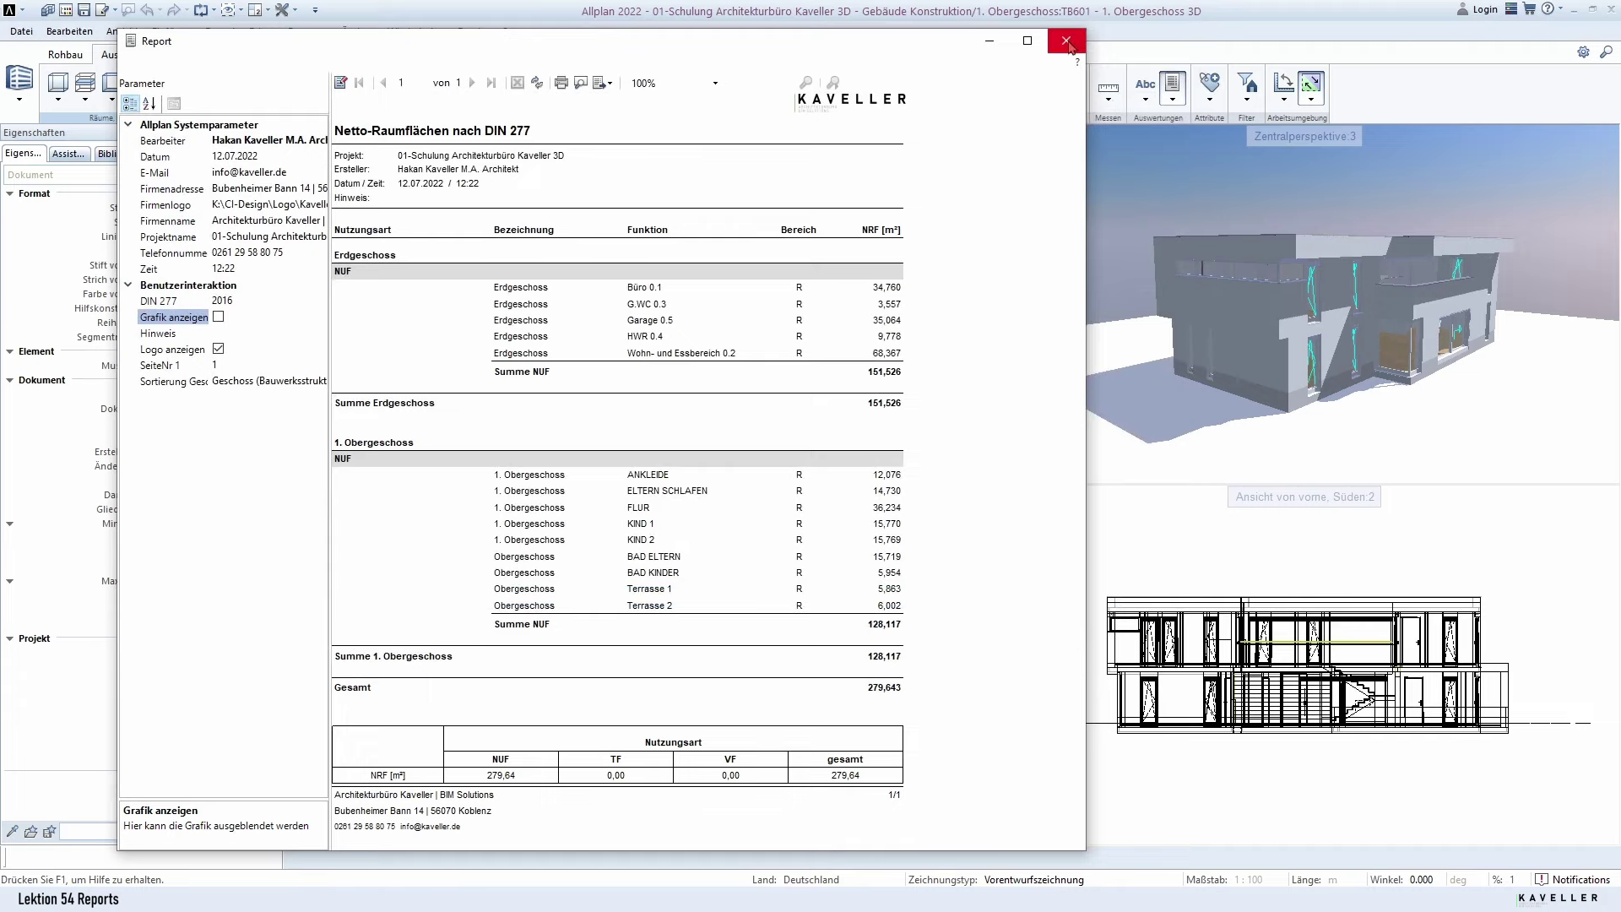
left_click(1066, 42)
middle_click_drag(803, 376, 817, 361)
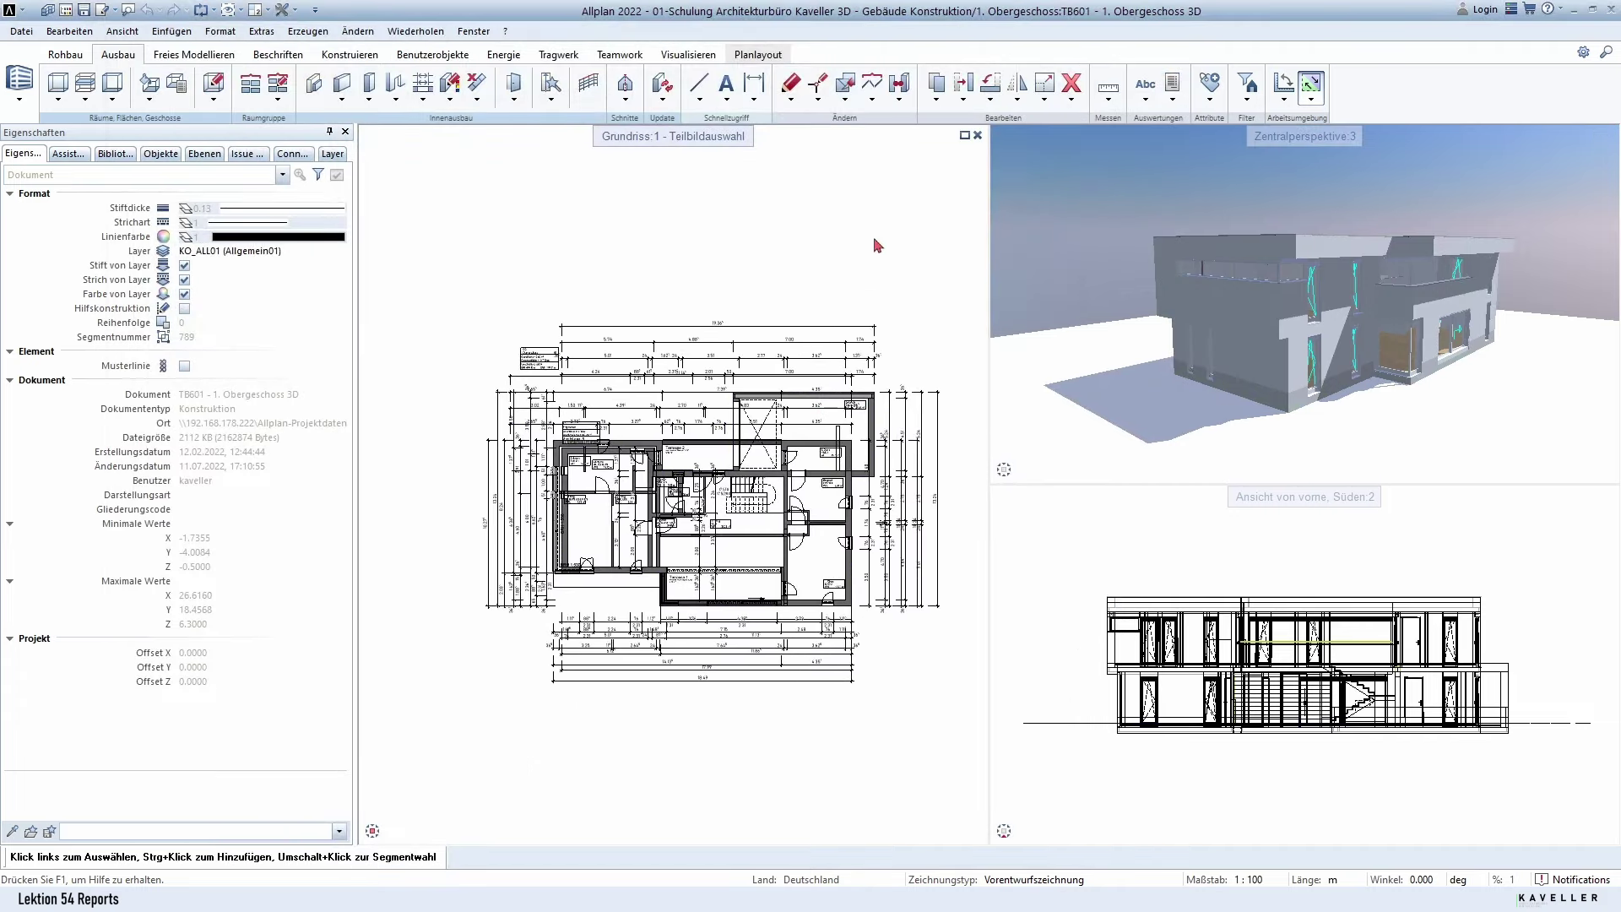
Step: Browse the report templates up to Räume, Flächen, Geschosse > Wohnflächen
key("F2")
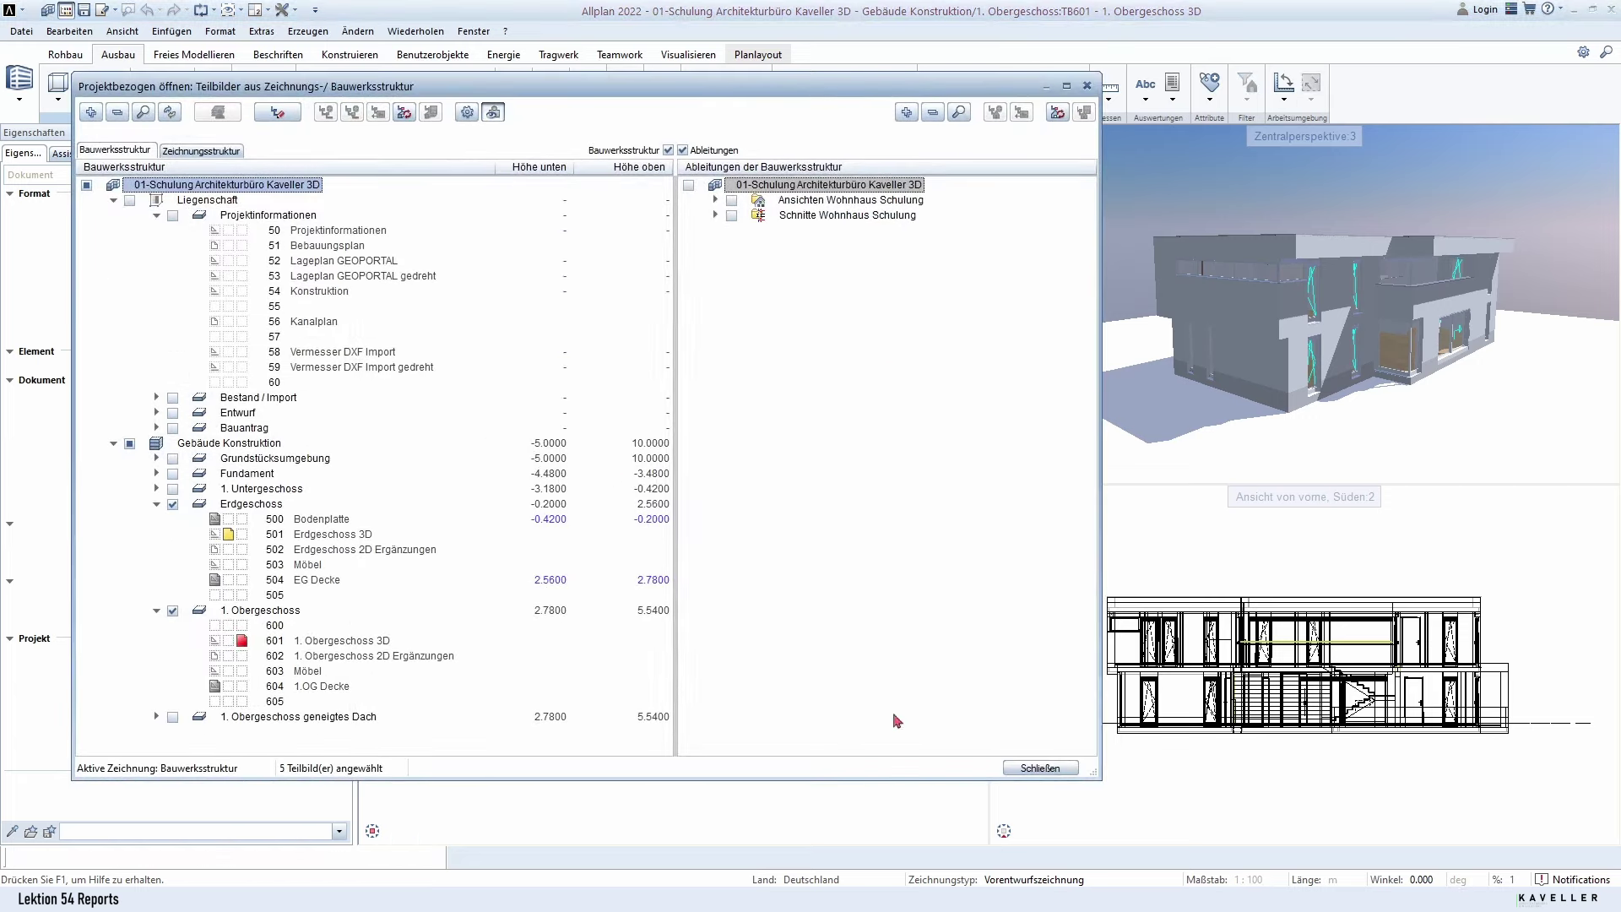
left_click(1022, 769)
left_click(1172, 84)
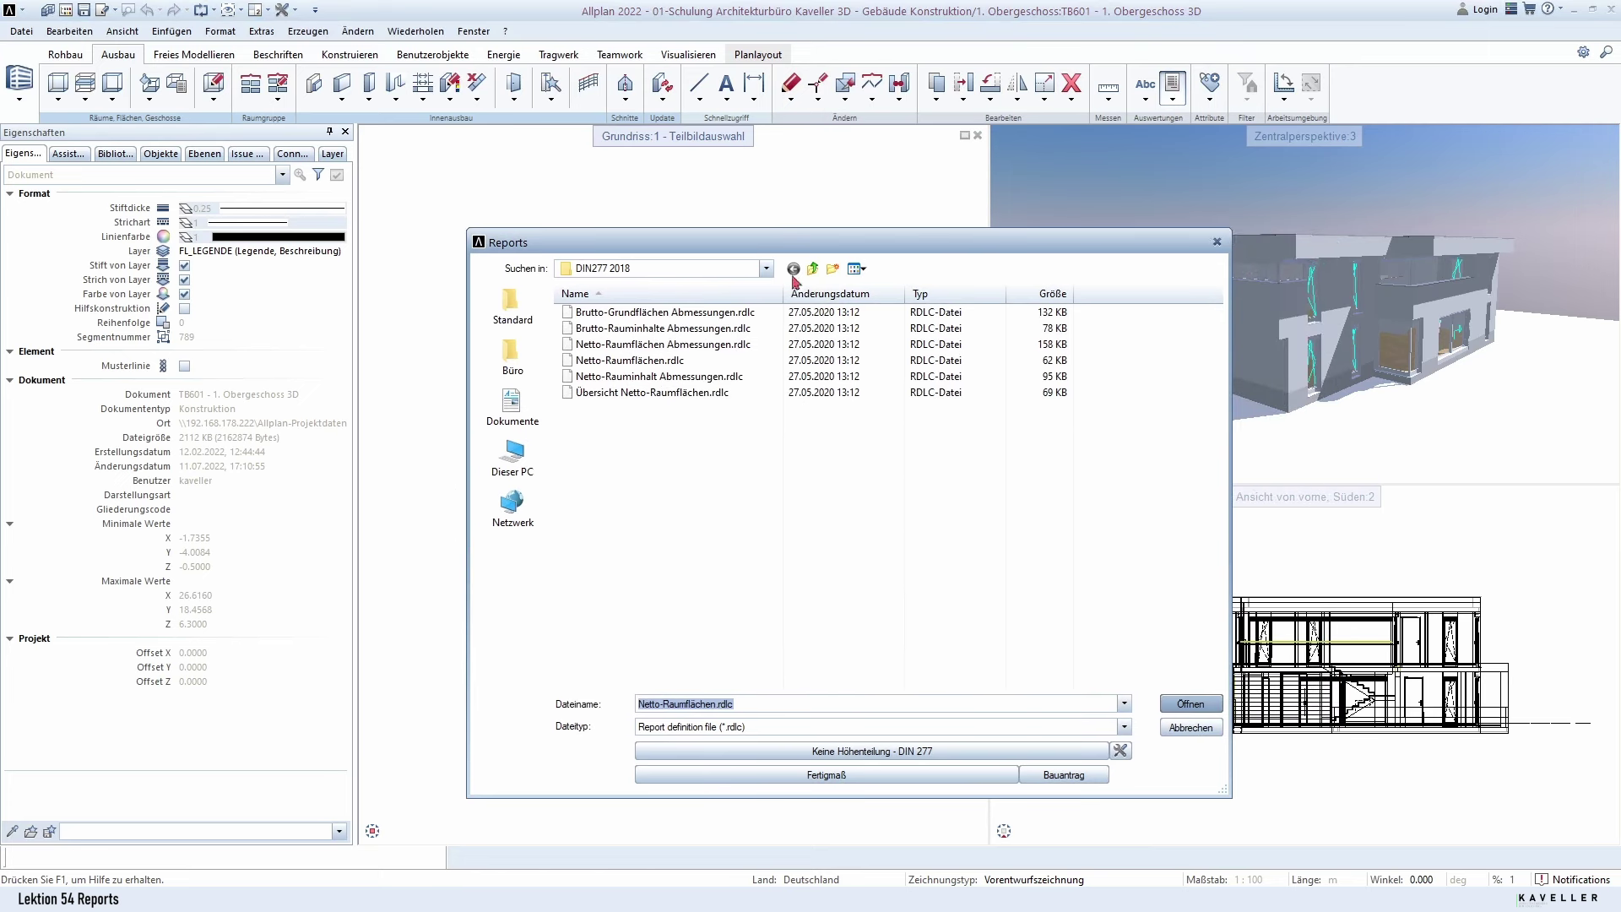
left_click(814, 270)
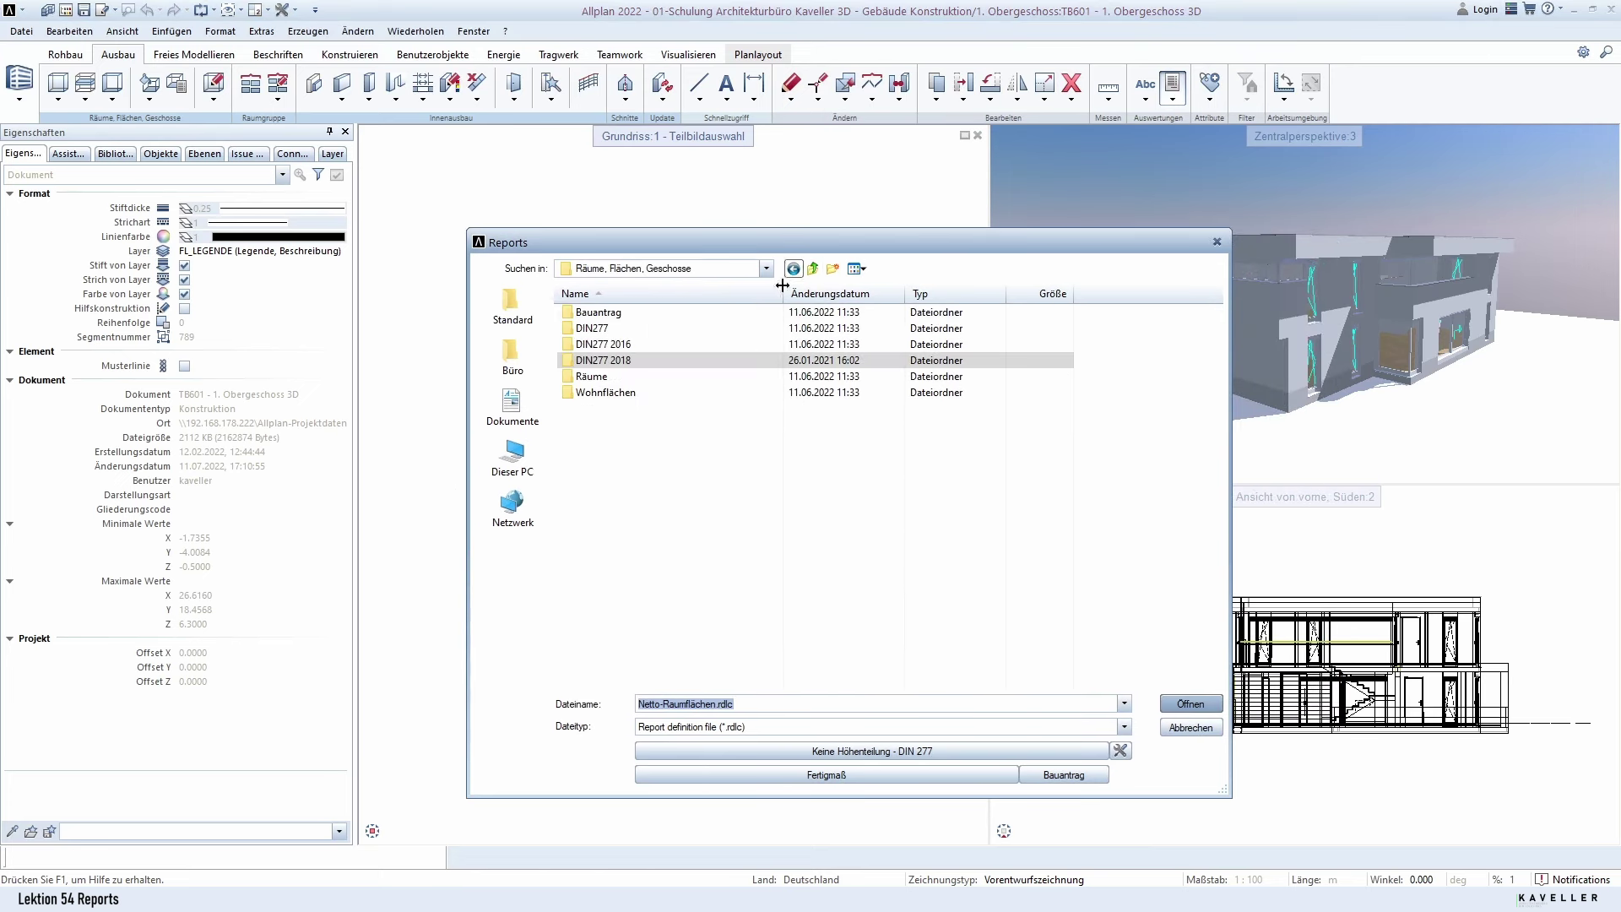
left_click(593, 397)
double_click(595, 395)
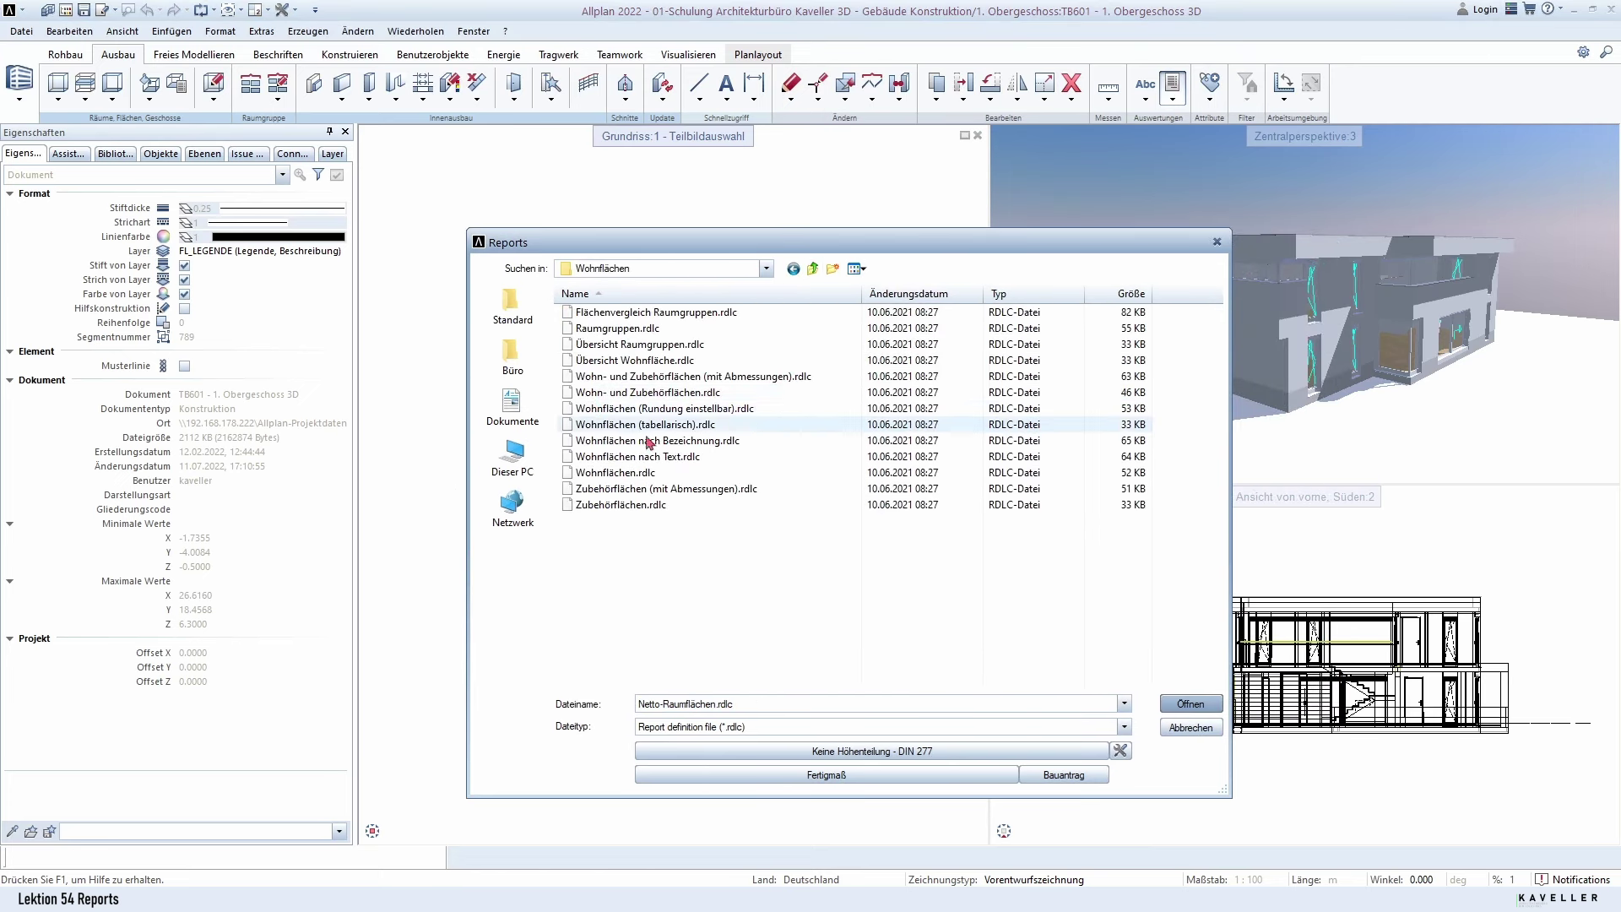
Step: Choose Wohn- und Zubehörflächen.rdlc as the report definition and open it
left_click(639, 362)
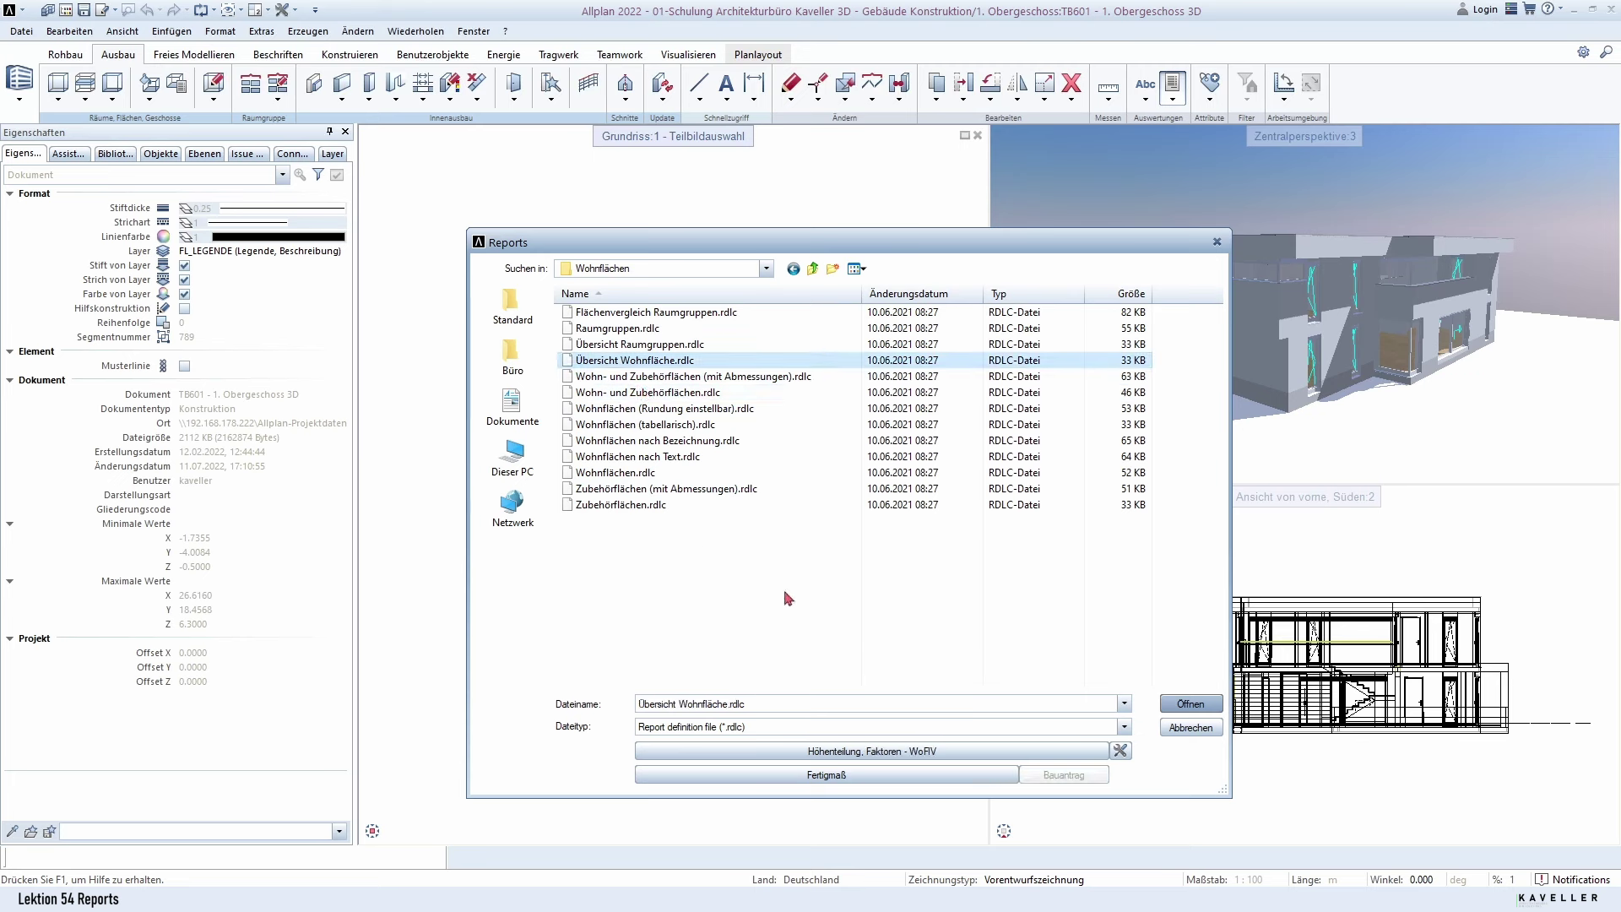
left_click(686, 377)
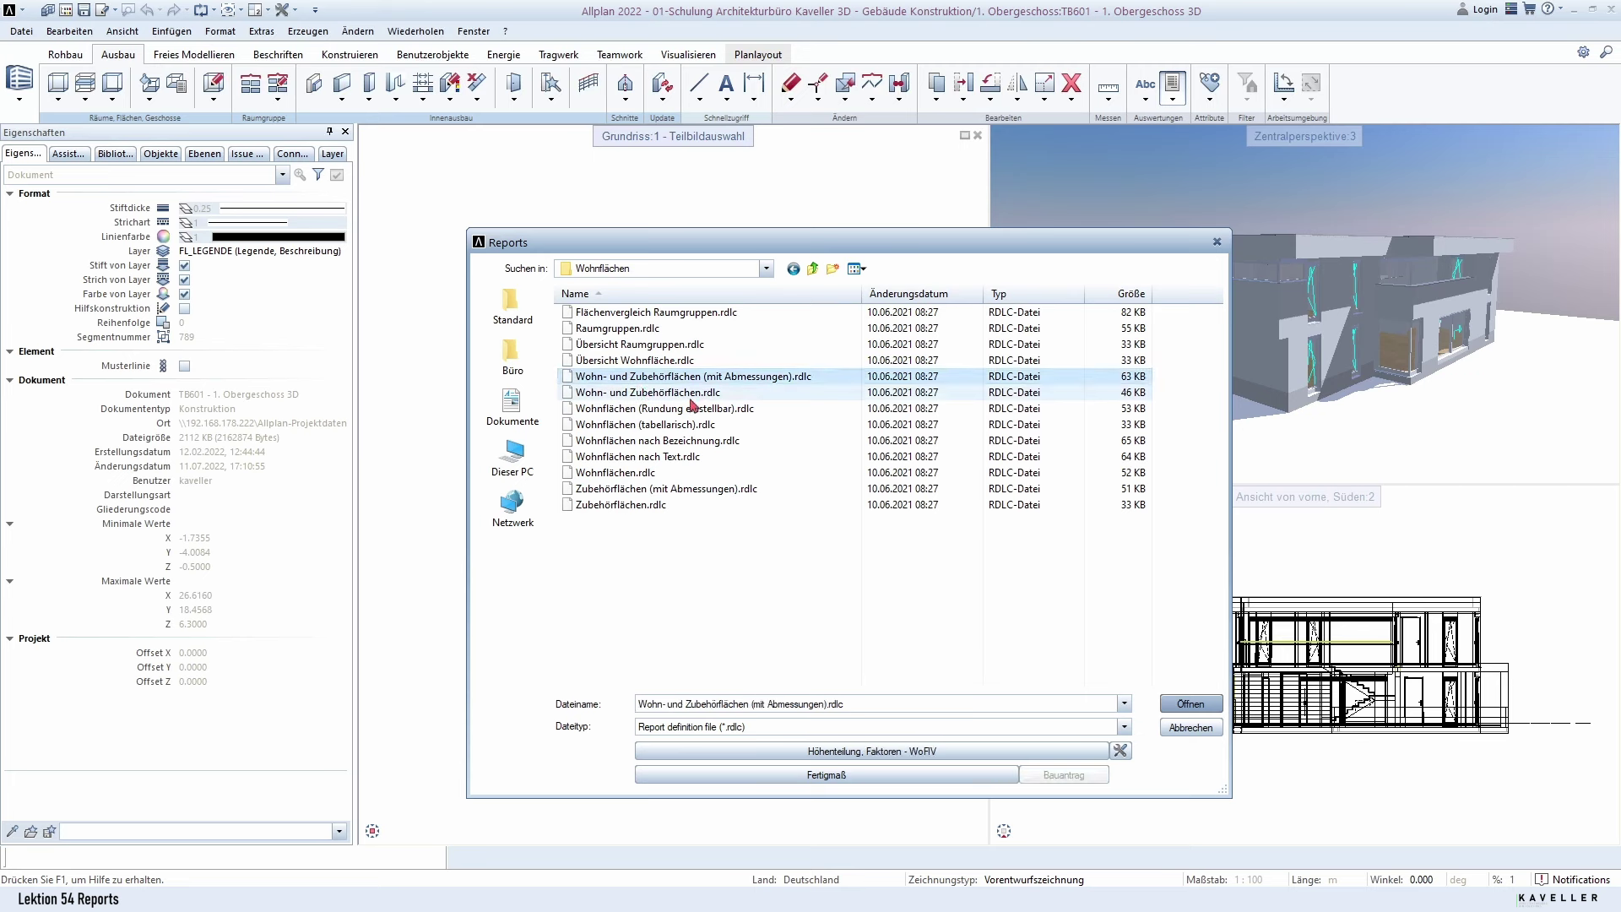
left_click(691, 399)
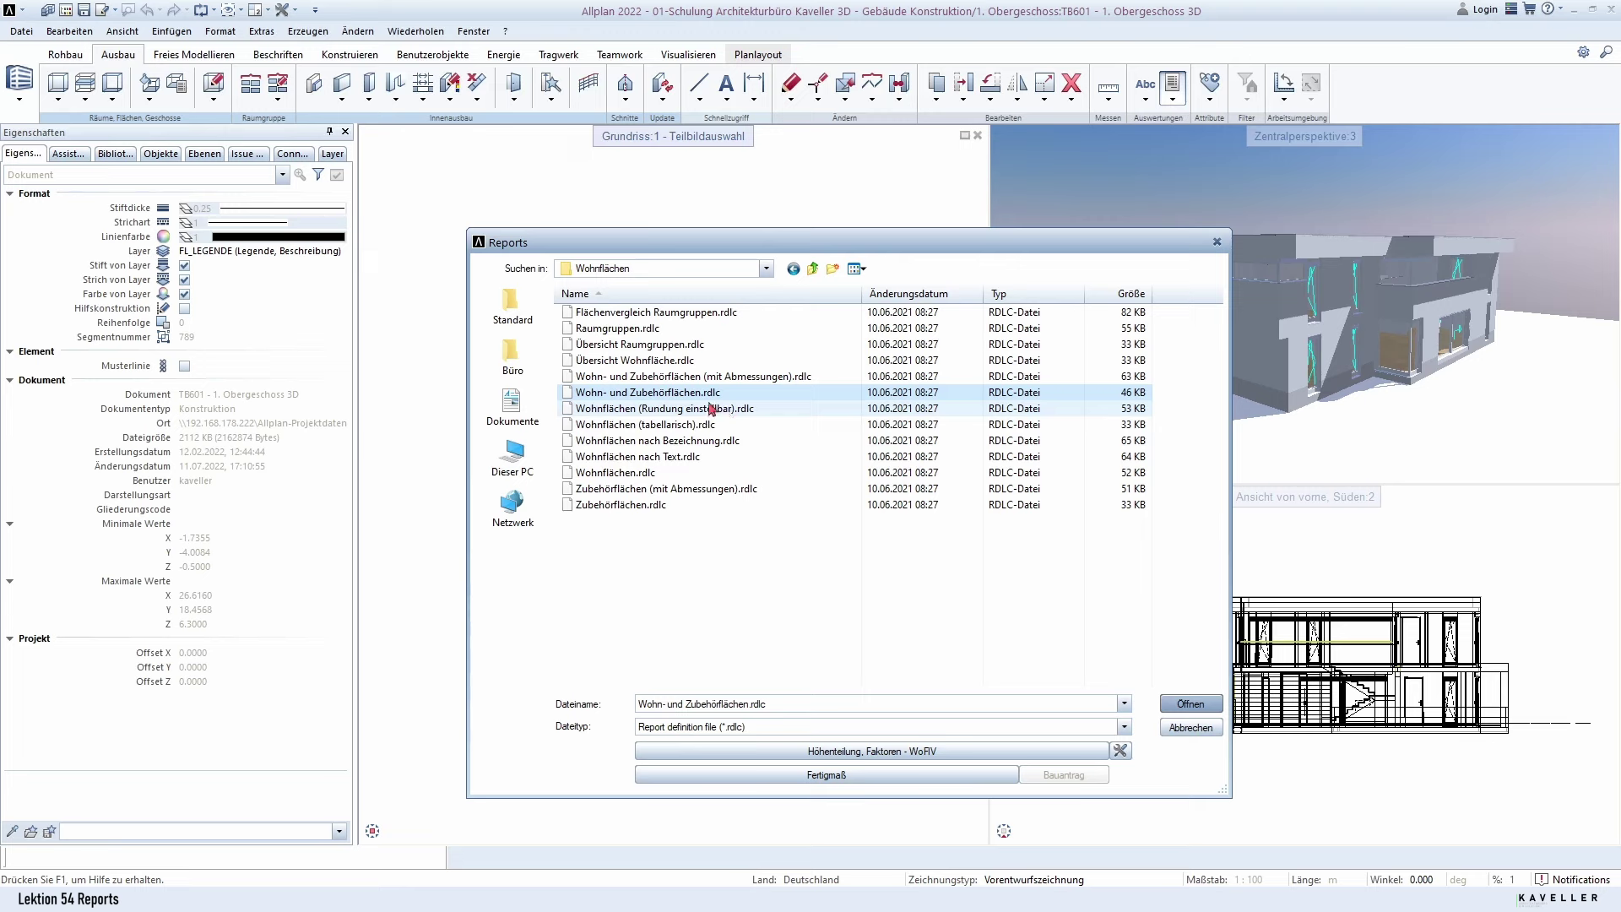
left_click(1192, 704)
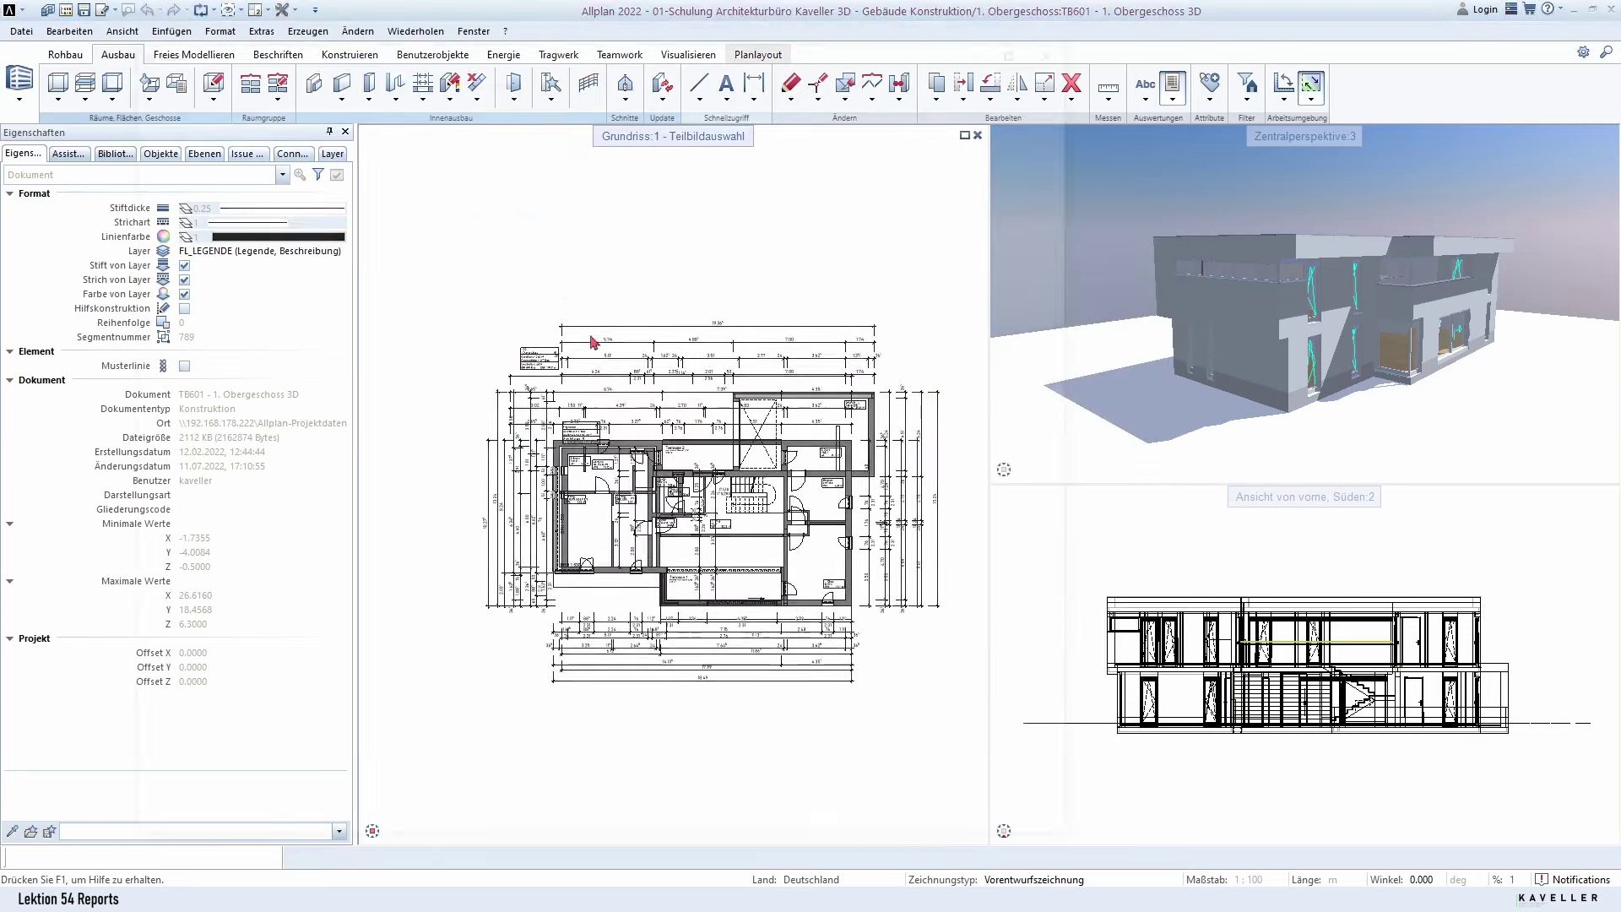
Step: Set the report's Bearbeiter (author) parameter to the architect's full name
scroll(658, 495, "down", 1)
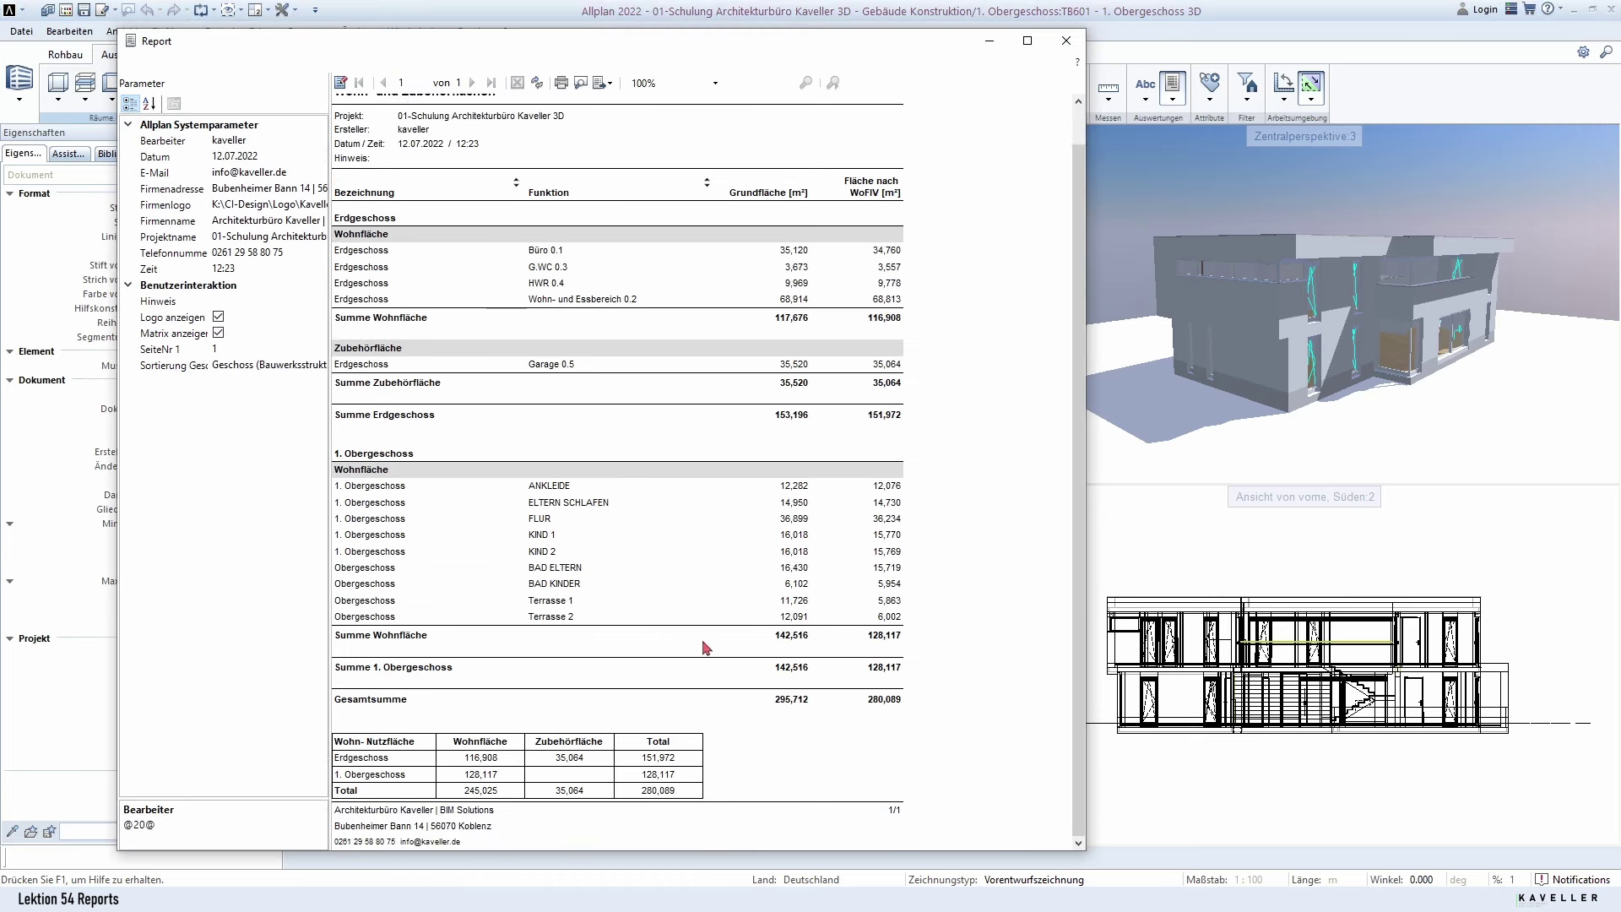
scroll(698, 805, "up", 1)
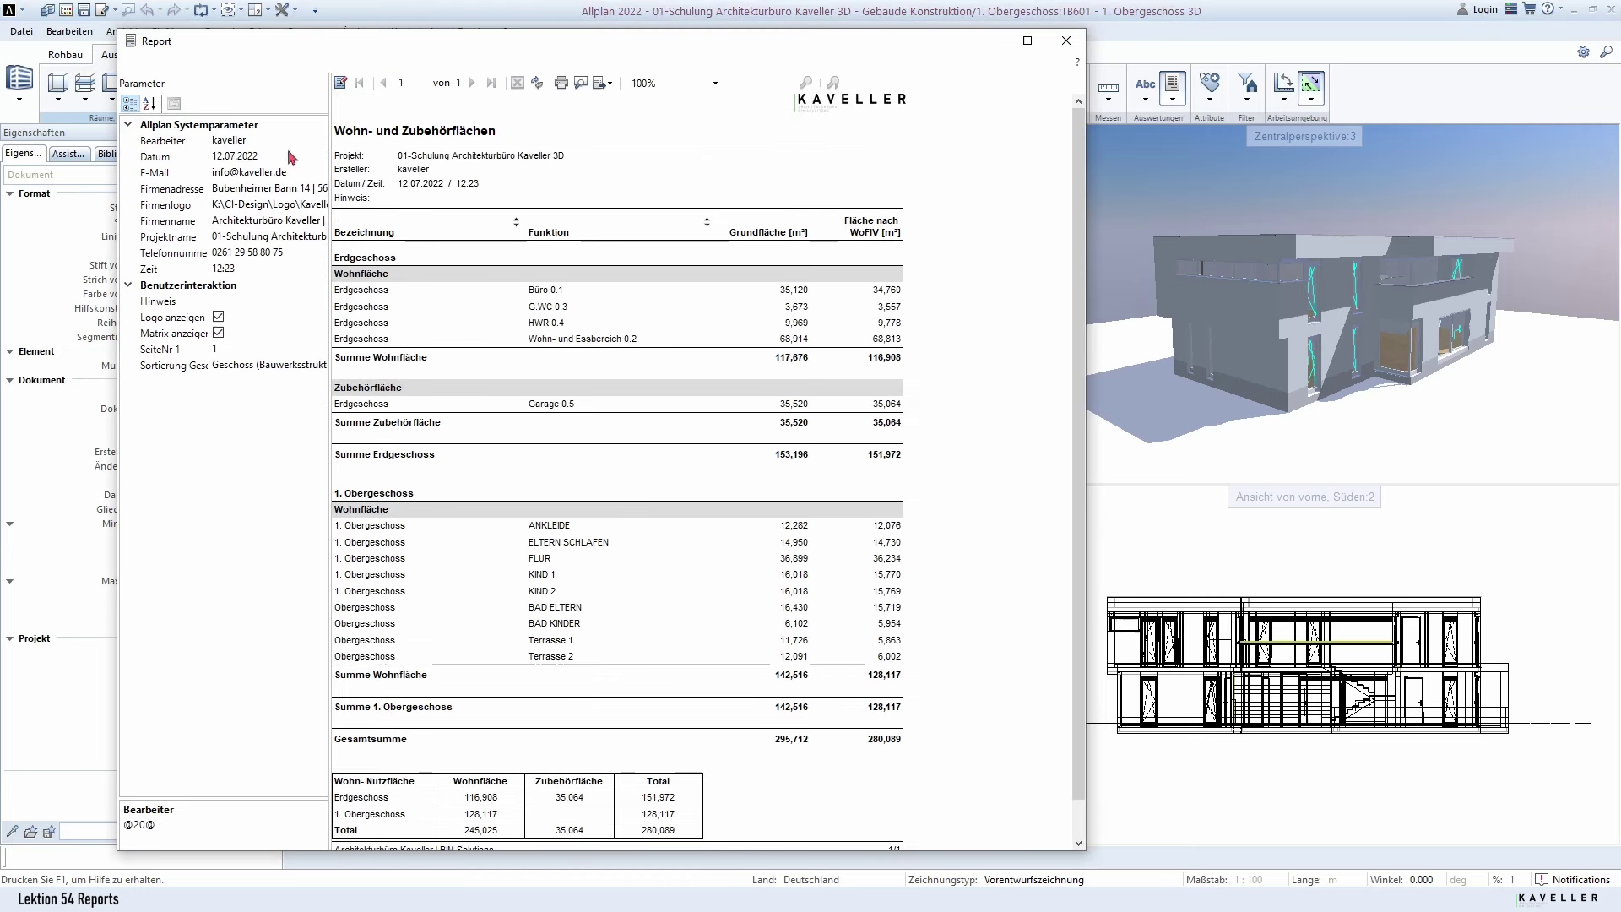
left_click(207, 140)
key("ctrl+v")
key("Return")
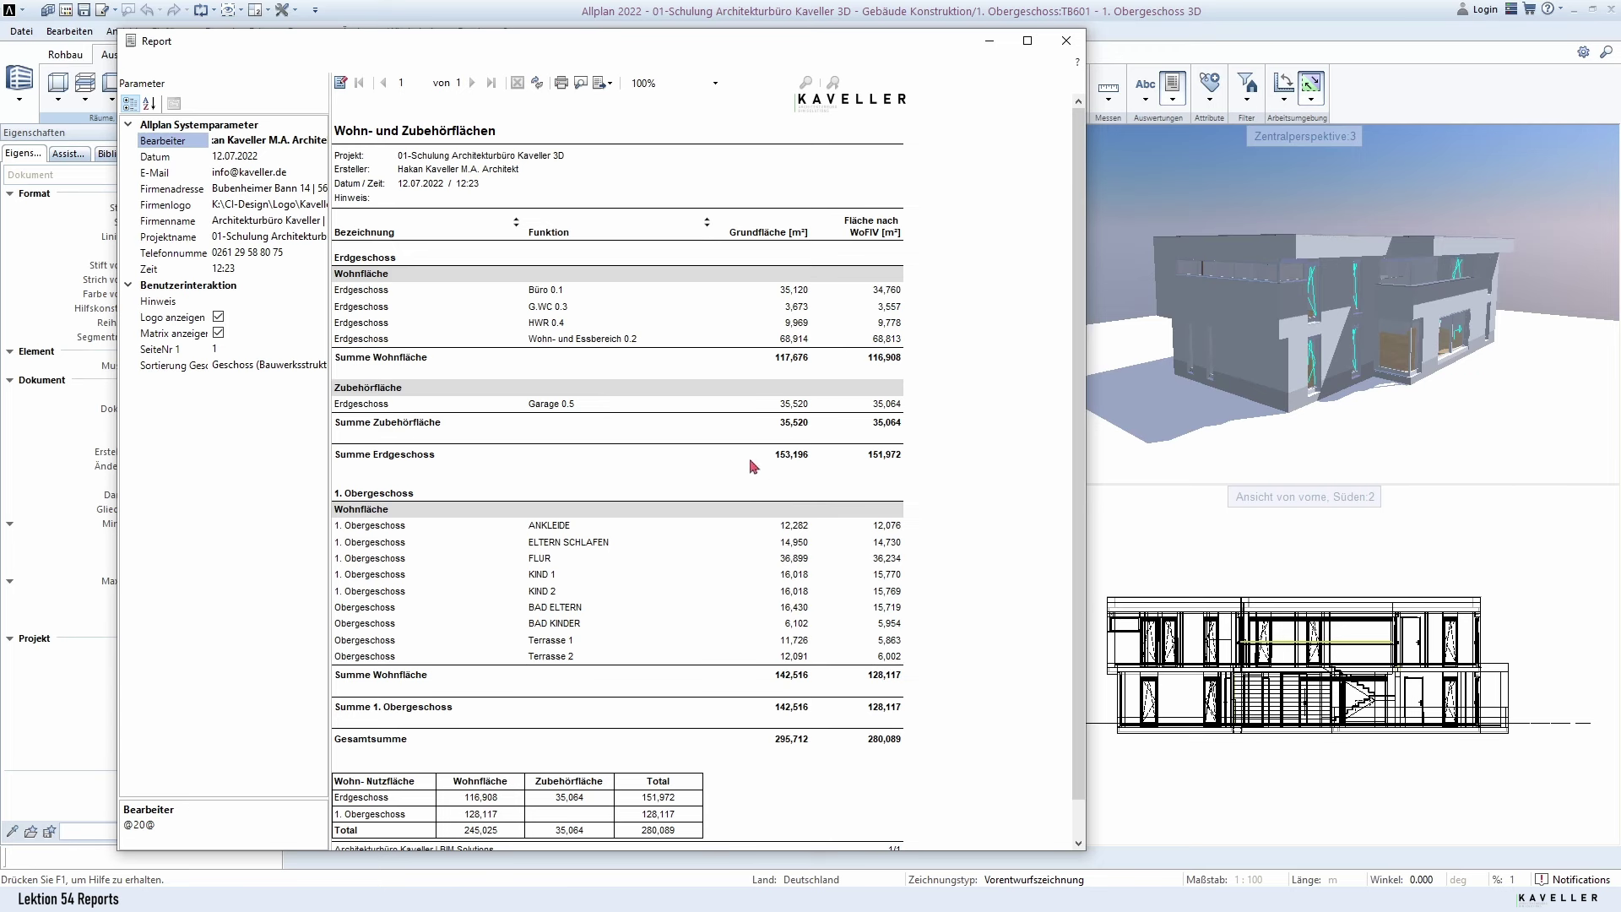
Step: Export the Wohn- und Zubehörflächen report as a PDF into Reports, then close it
left_click(603, 83)
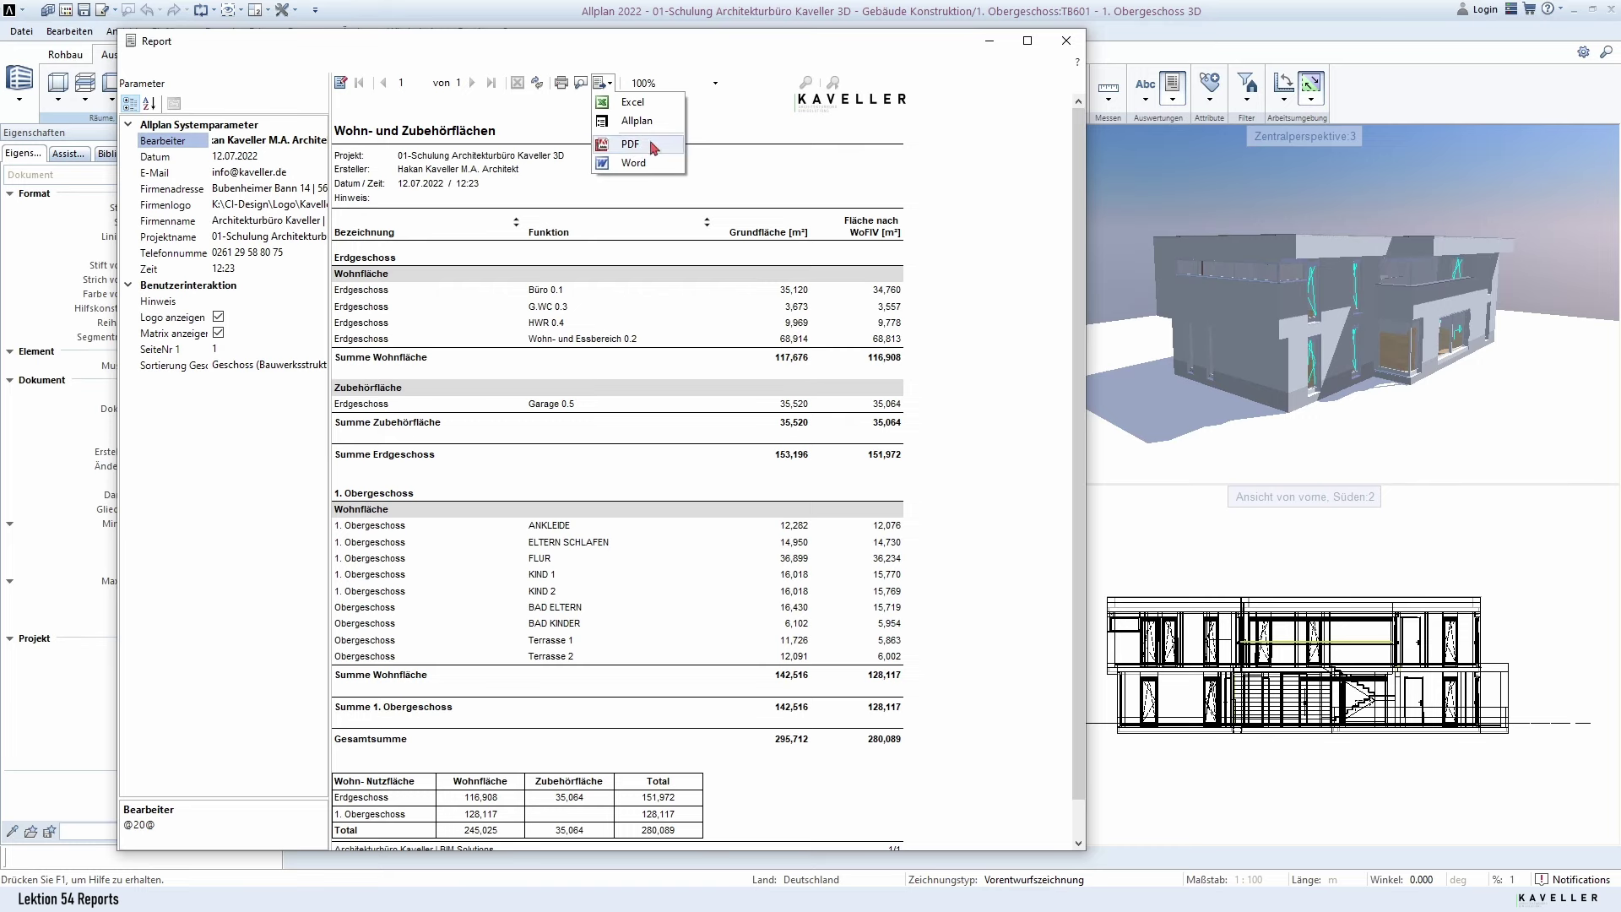
left_click(644, 145)
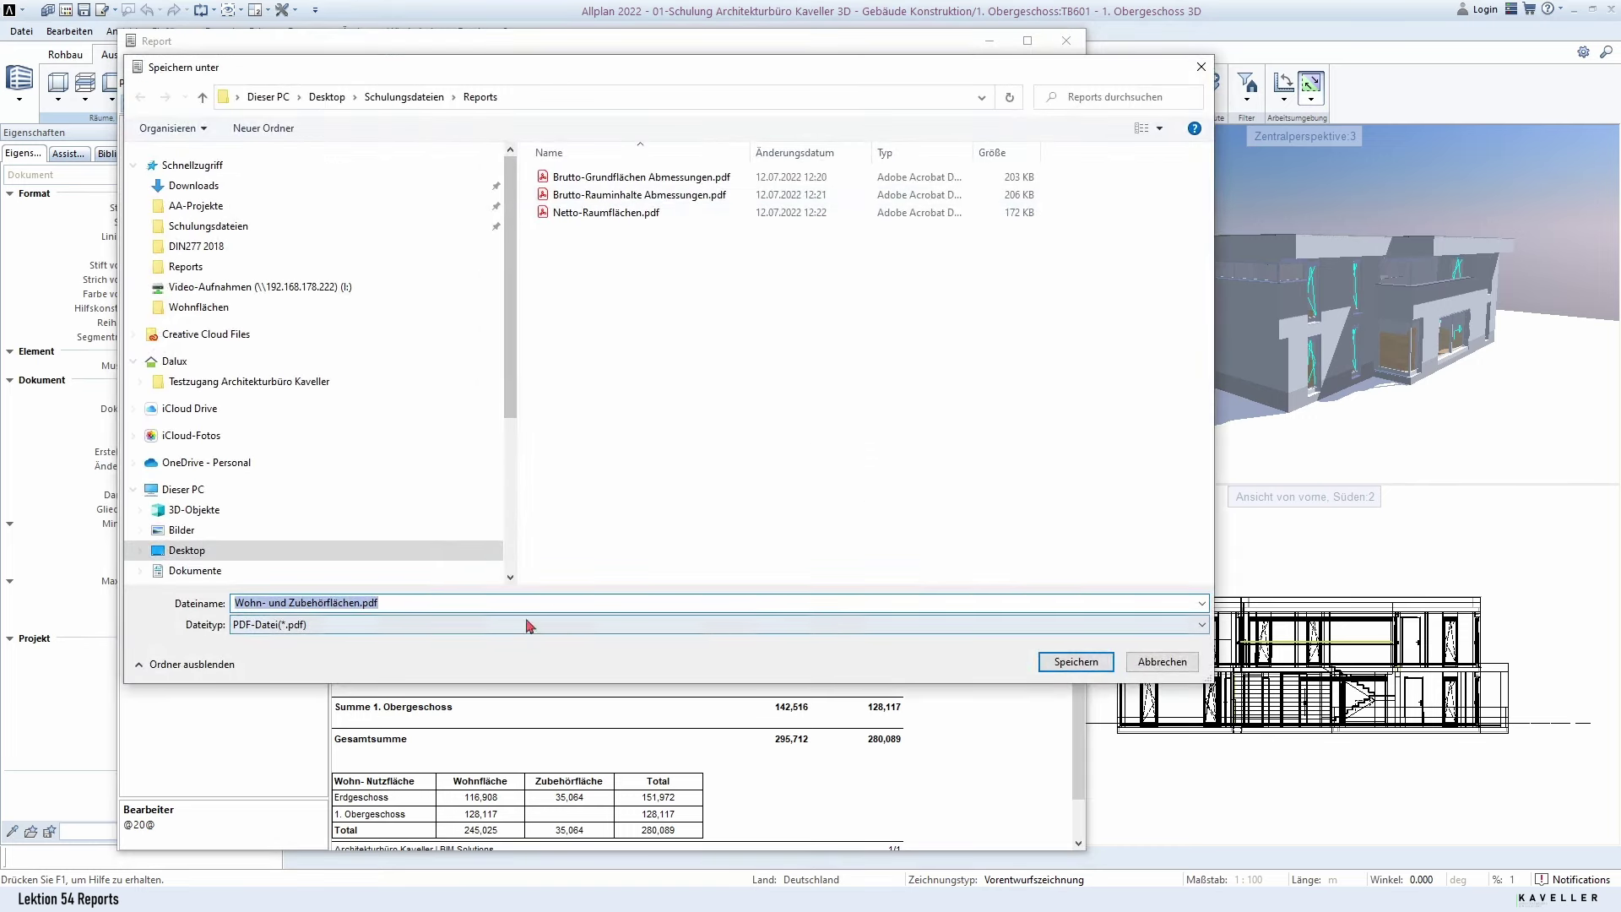
left_click(1076, 661)
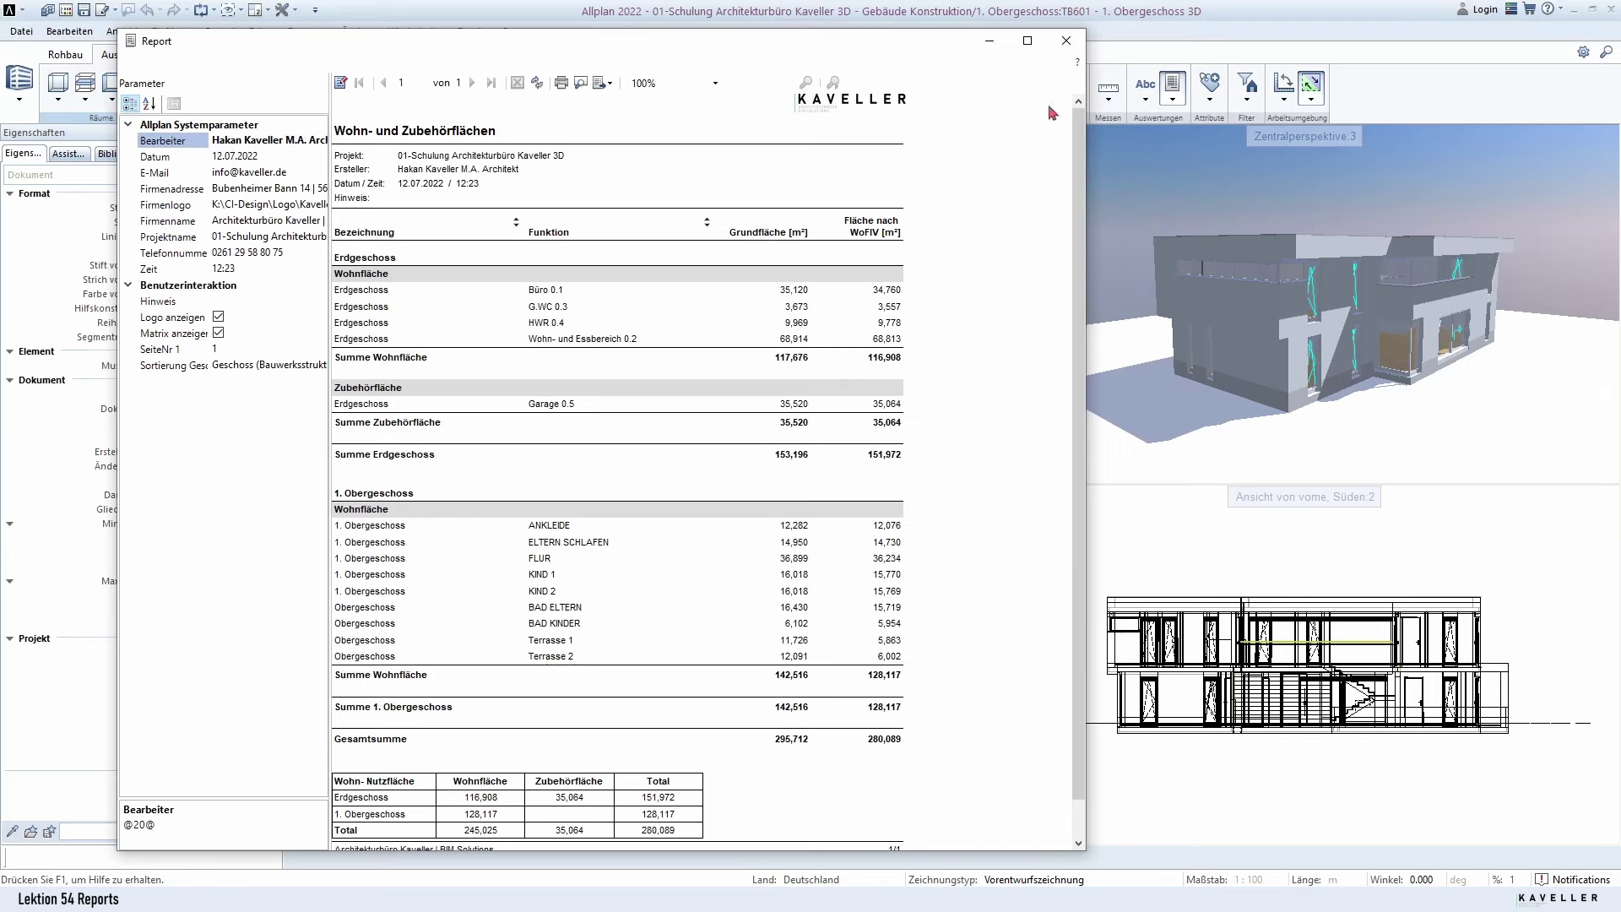
left_click(1067, 44)
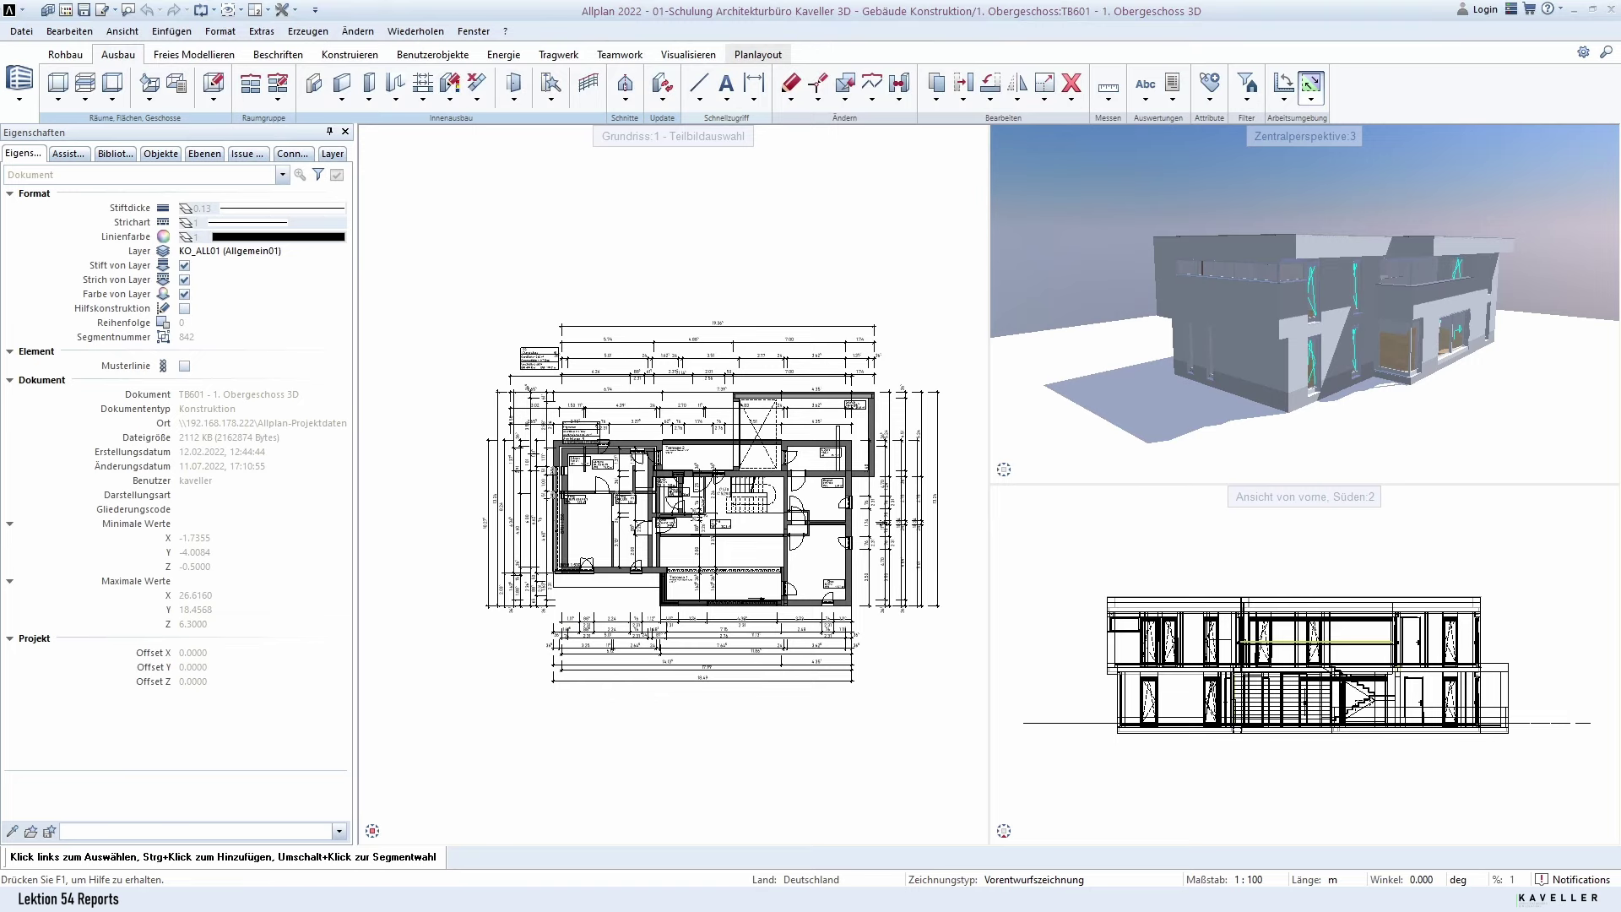
Step: Check the four report PDFs in Schulungsdateien > Reports, then close Explorer
left_click(447, 229)
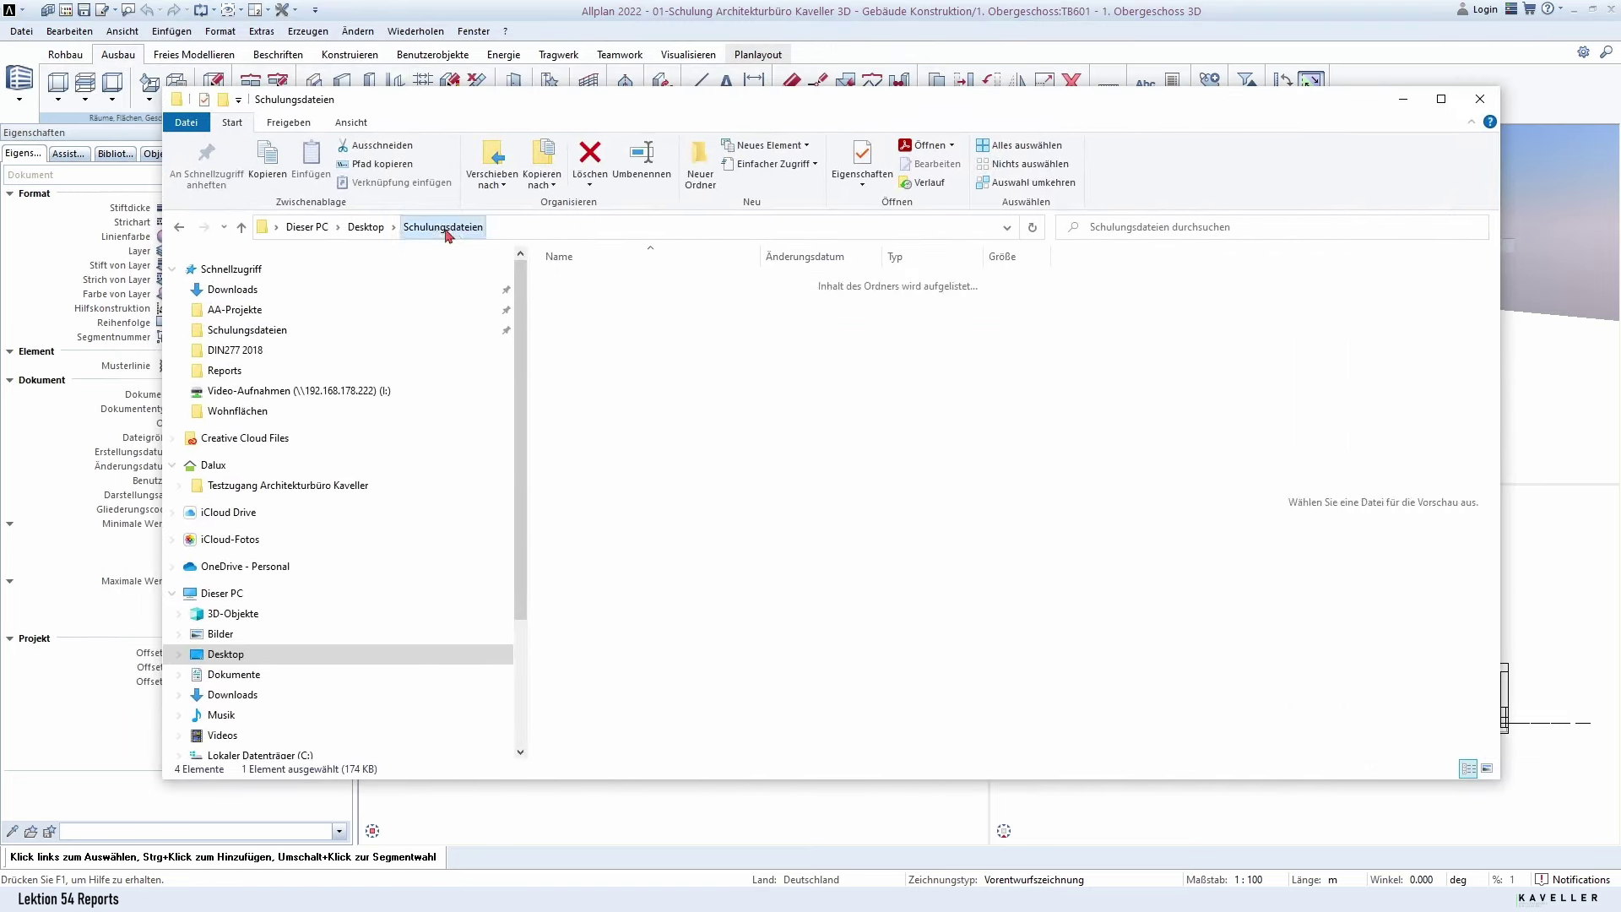
double_click(583, 321)
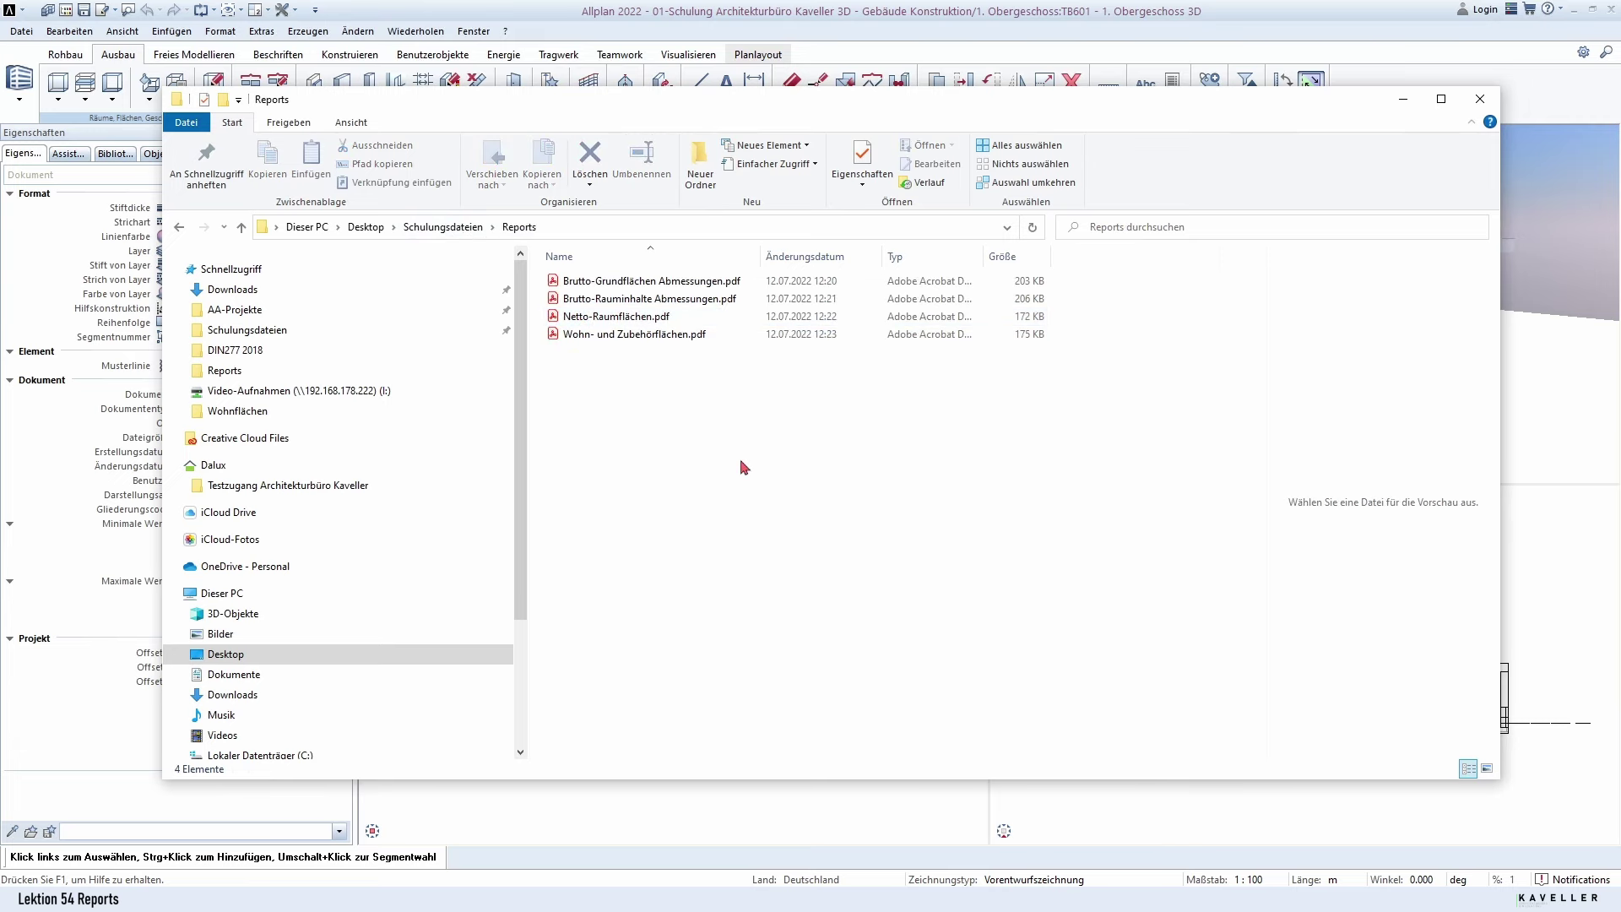
left_click(1481, 98)
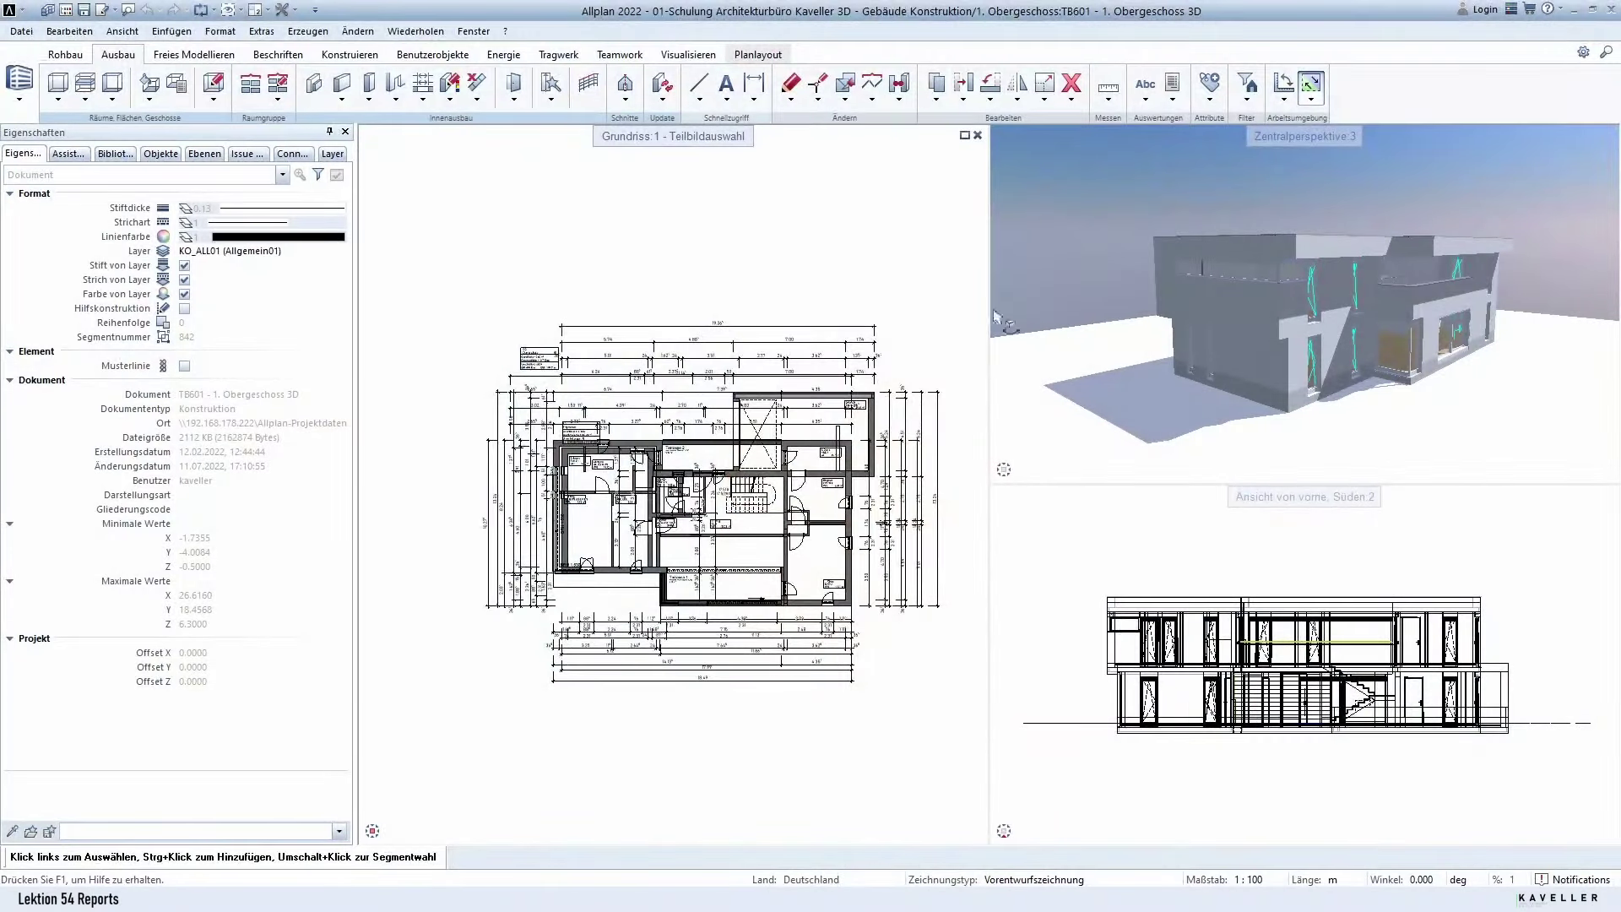
Step: Generate the Standard > Ausbau > Ausbauflächen > Ausbau Bodenflächen report for all elements
scroll(865, 350, "down", 2)
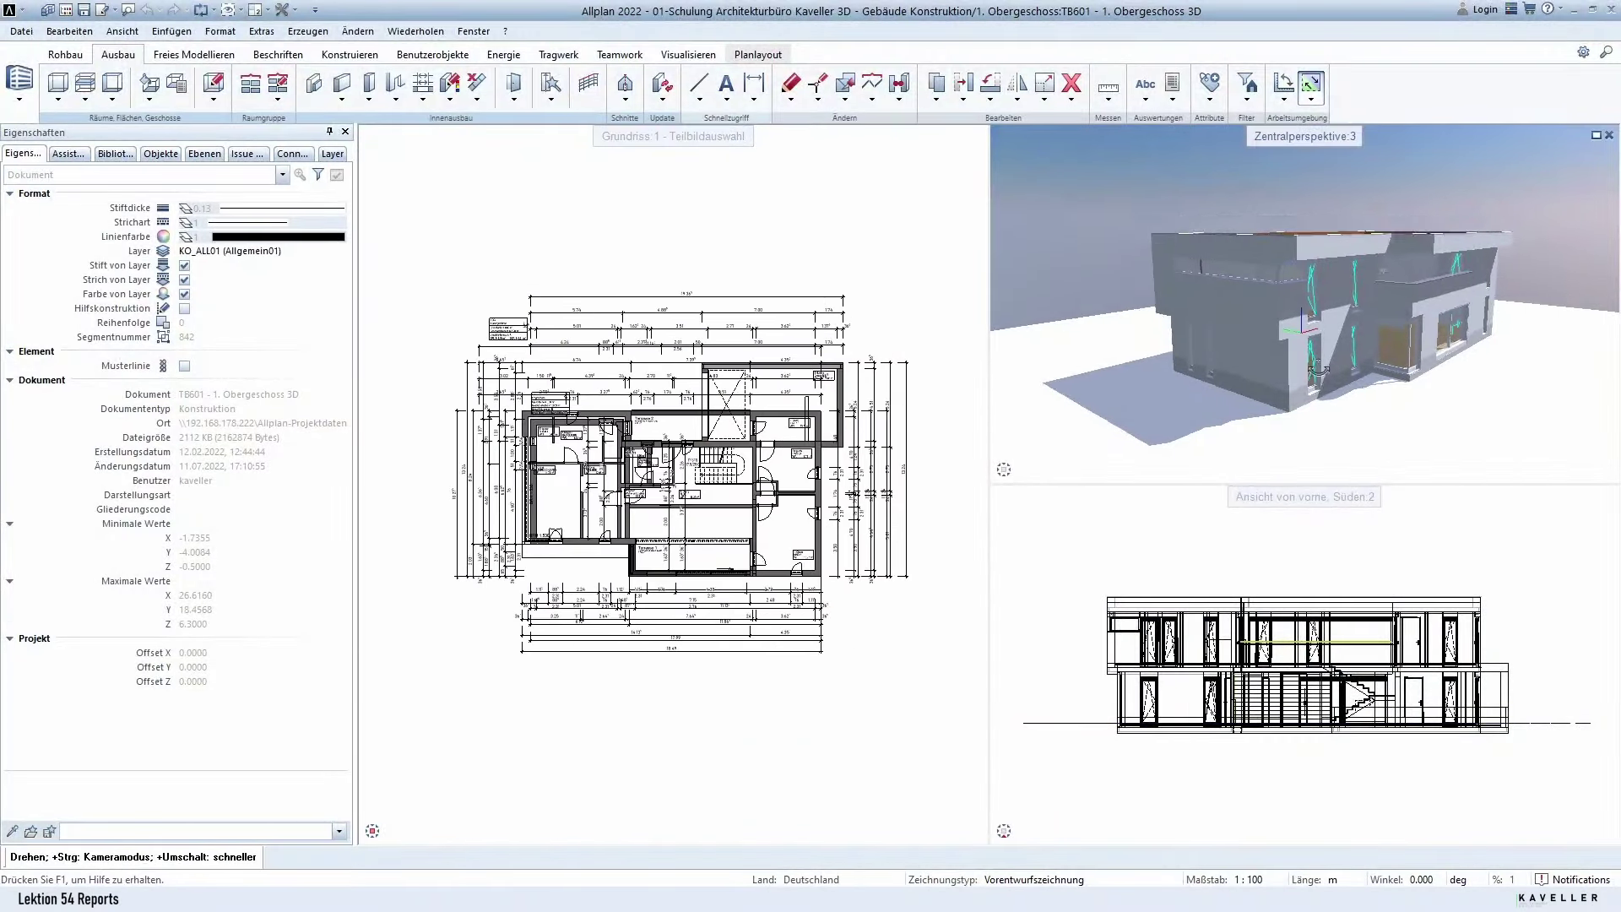
middle_click_drag(1250, 355, 1191, 363, "shift")
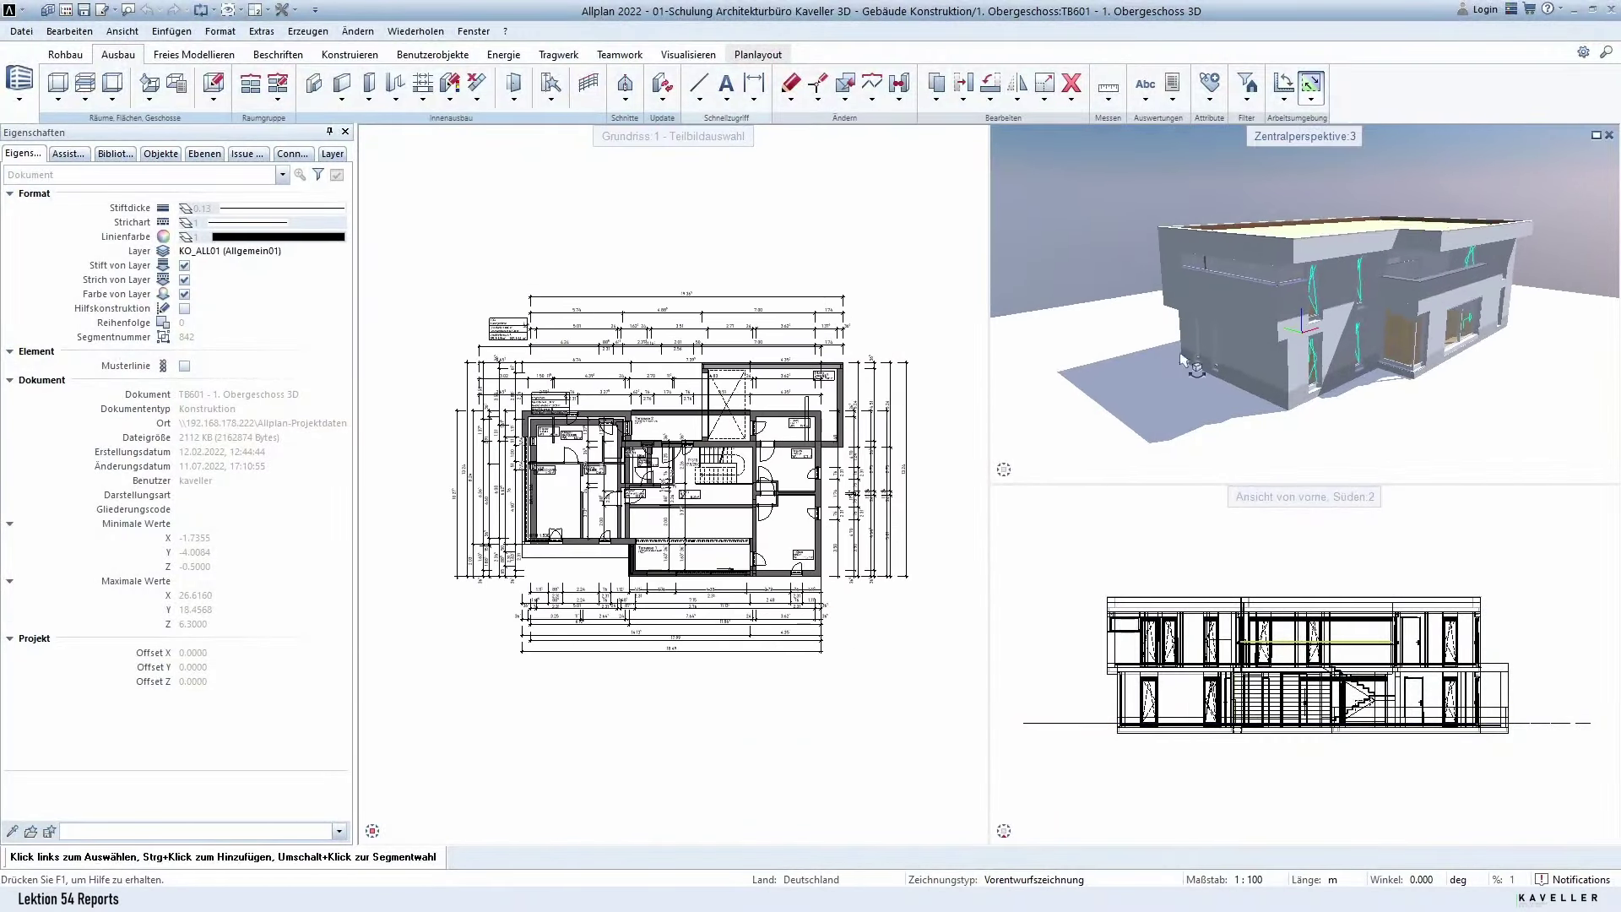
left_click(1176, 87)
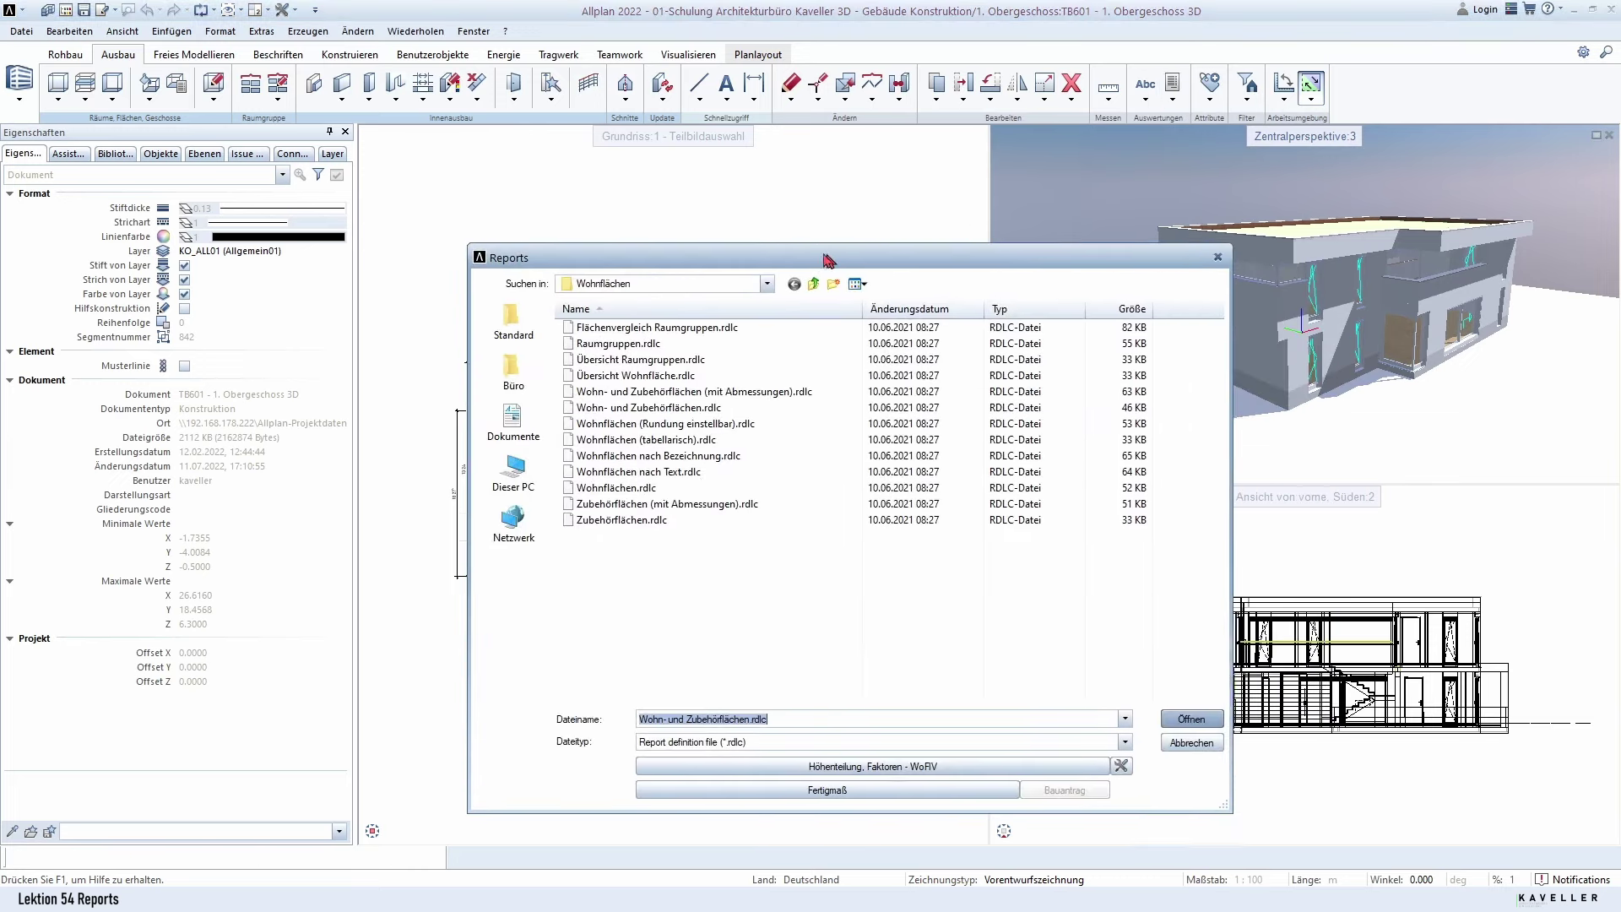
left_click(499, 316)
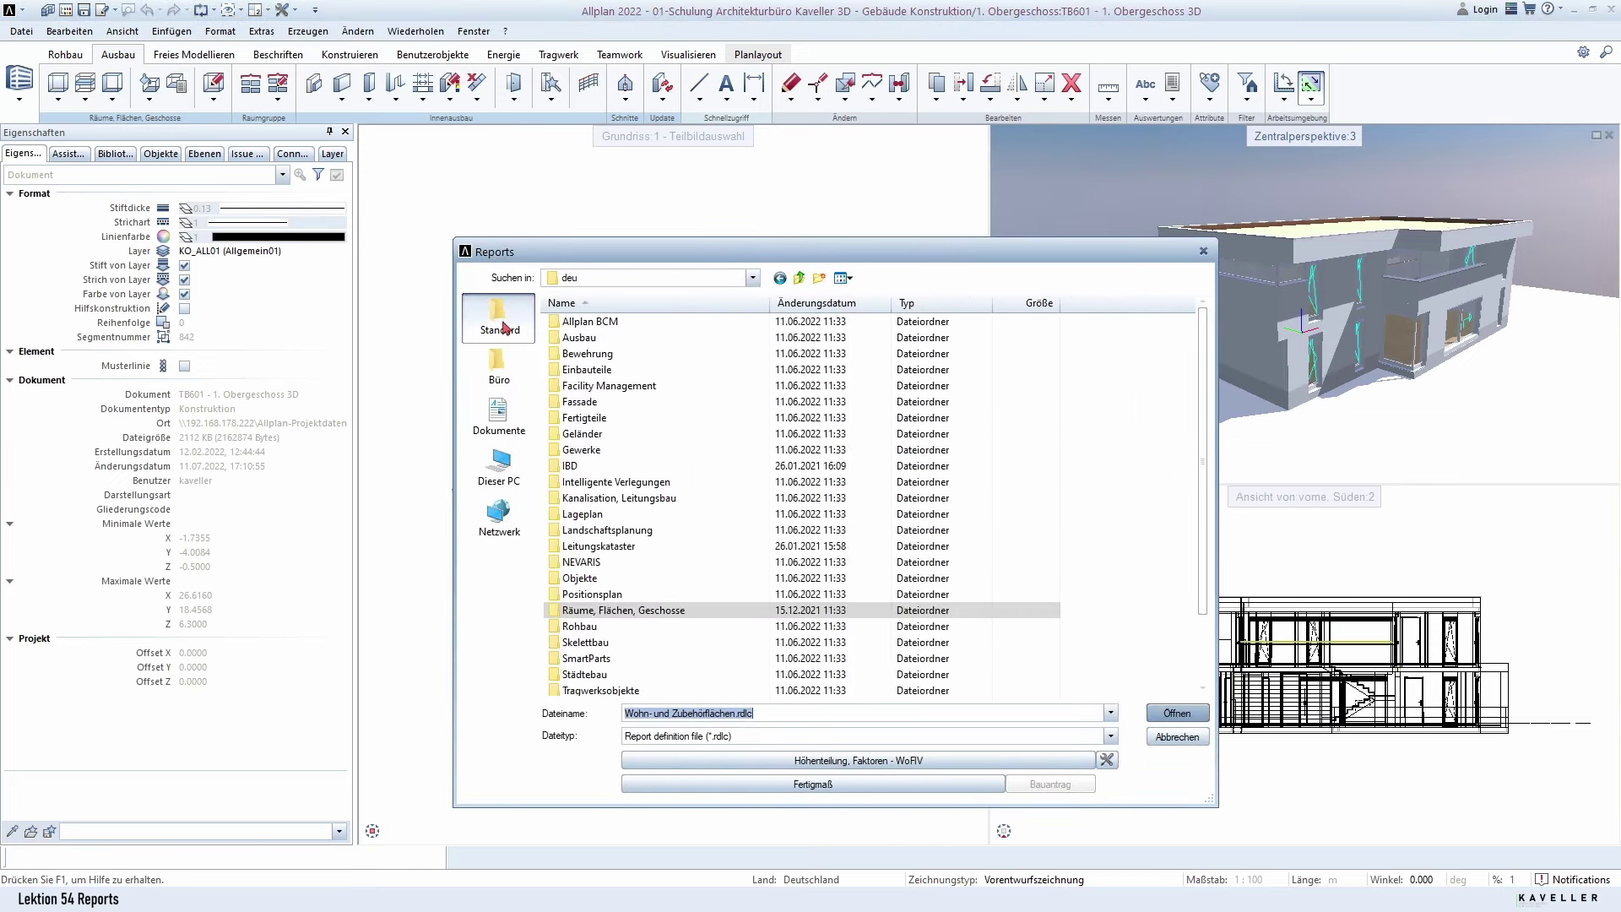
left_click(578, 340)
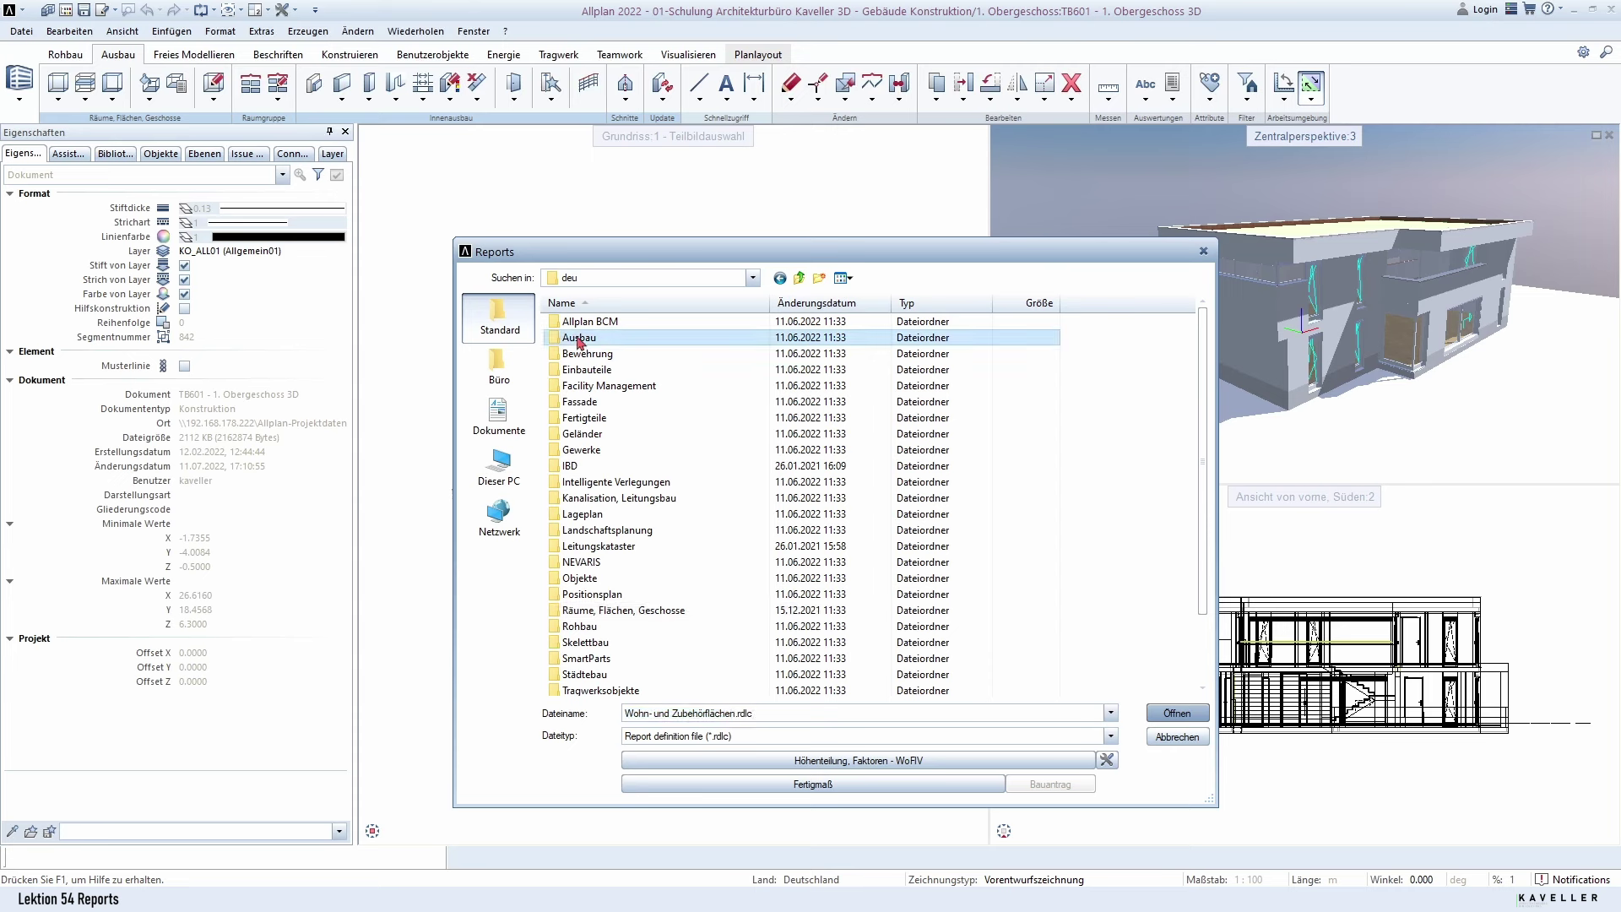
double_click(579, 338)
left_click(608, 325)
double_click(608, 325)
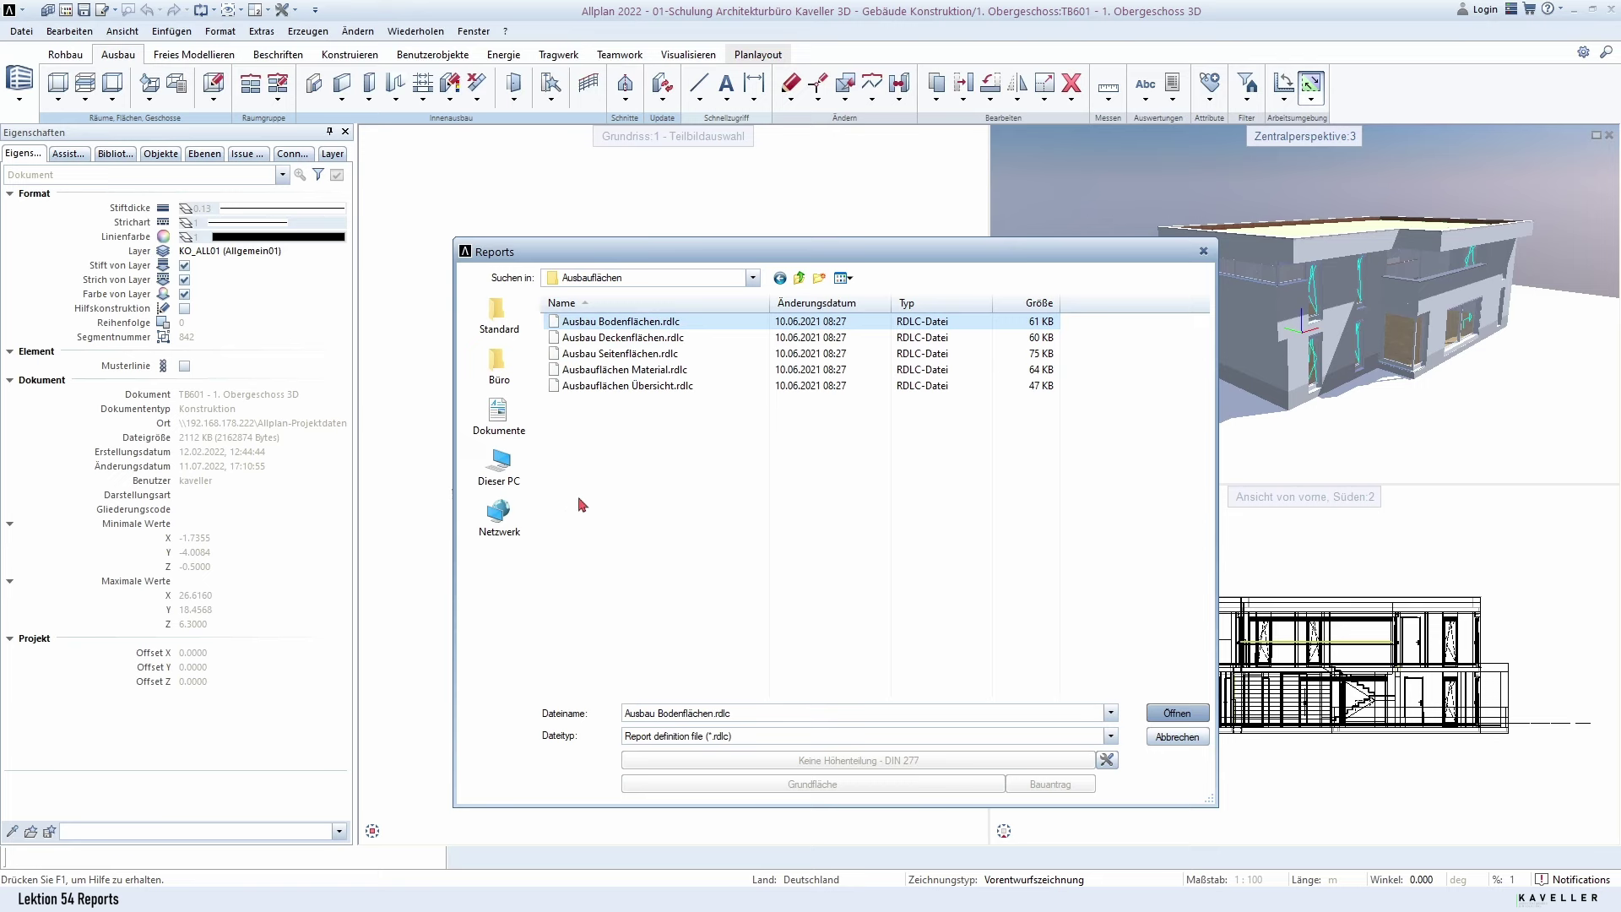
mouse_move(621, 324)
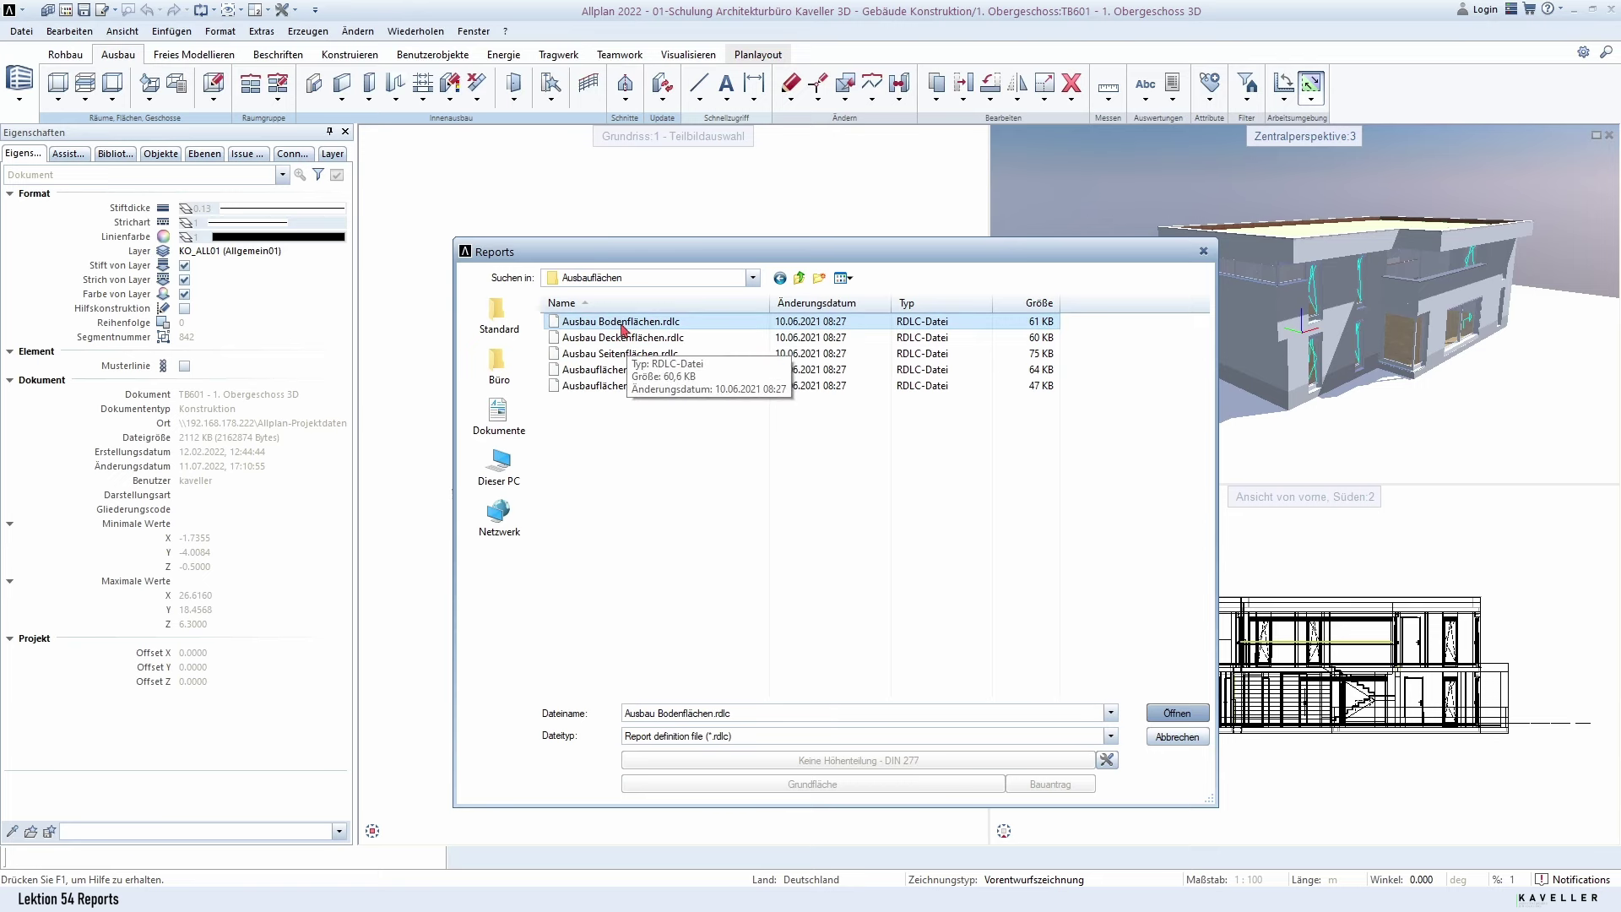
double_click(629, 327)
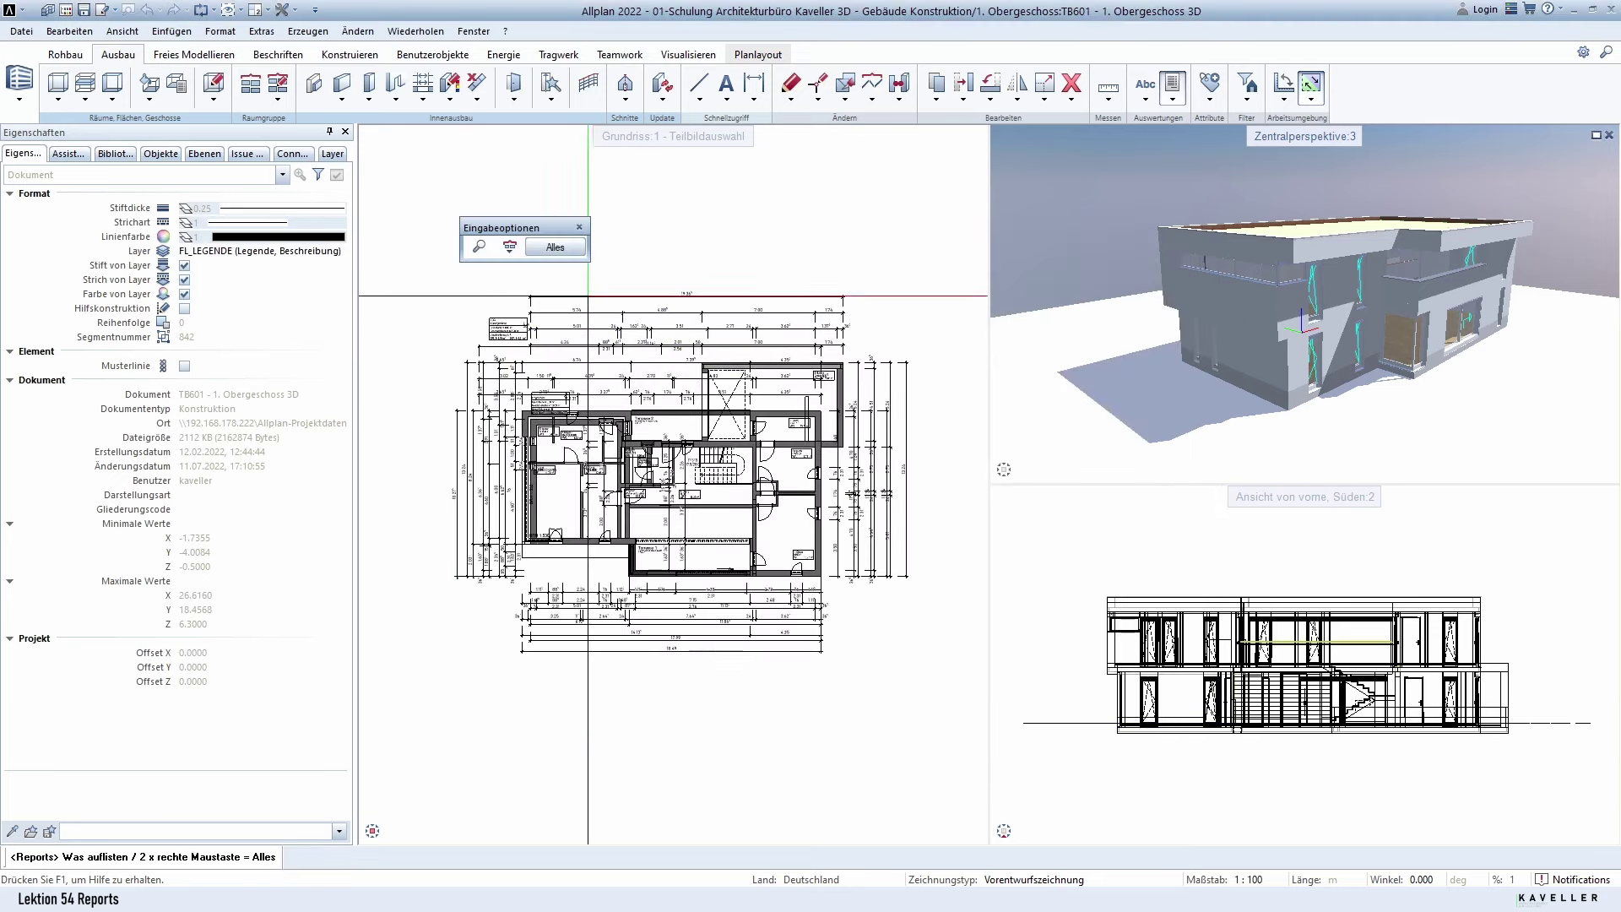
left_click(555, 248)
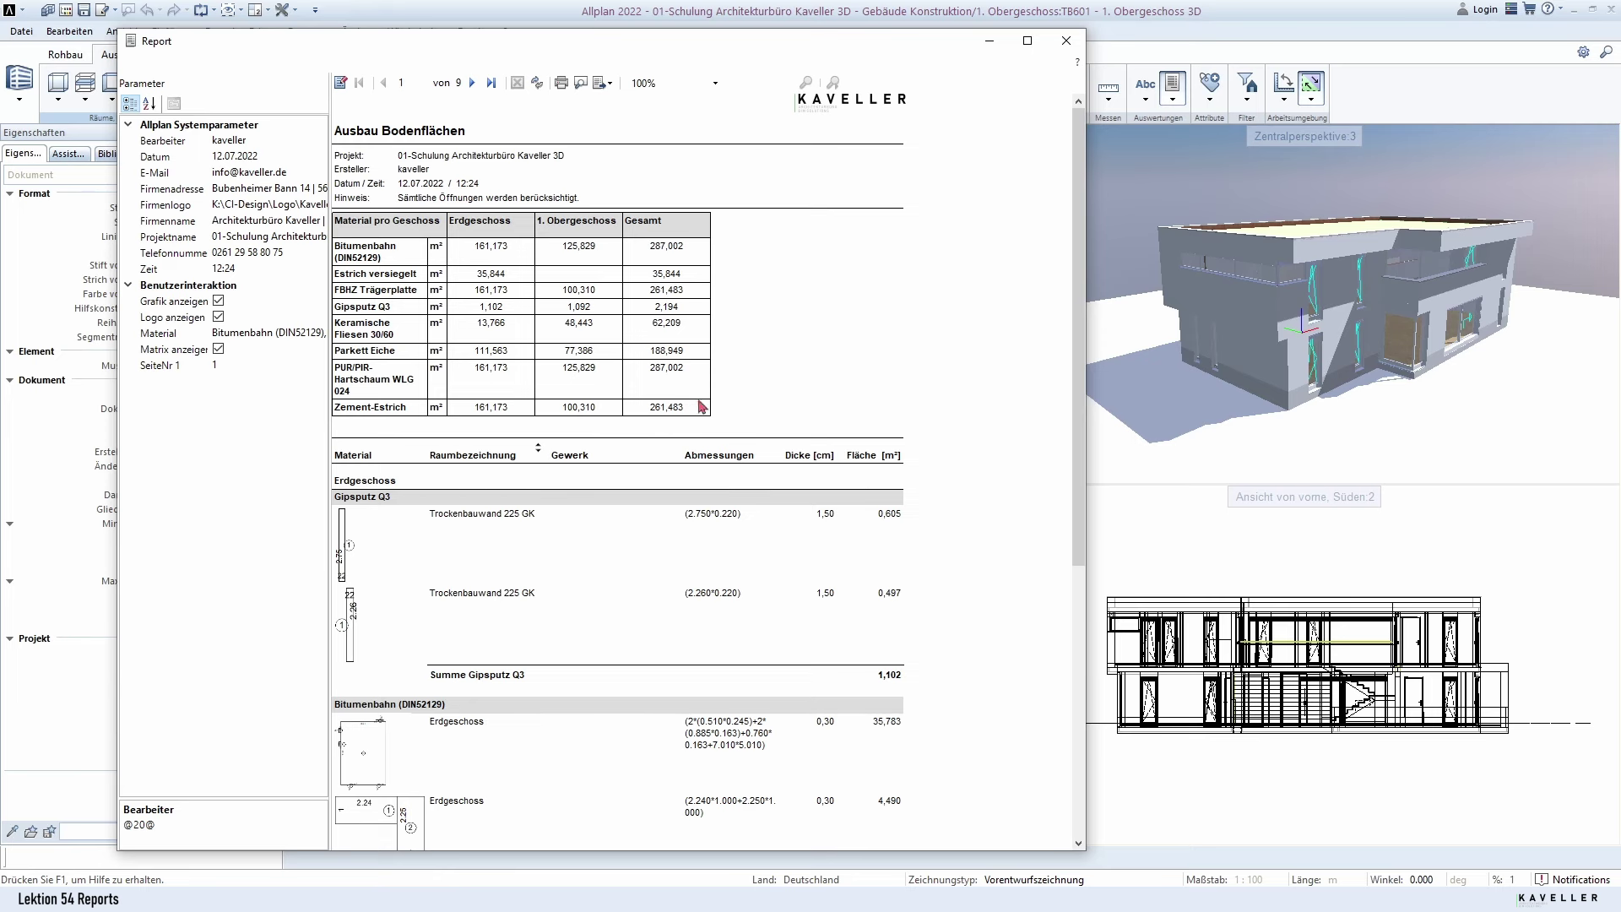
Step: Scroll through the Ausbau Bodenflächen report's floor-material pages
scroll(702, 407, "down", 3)
scroll(710, 410, "down", 3)
scroll(684, 426, "down", 3)
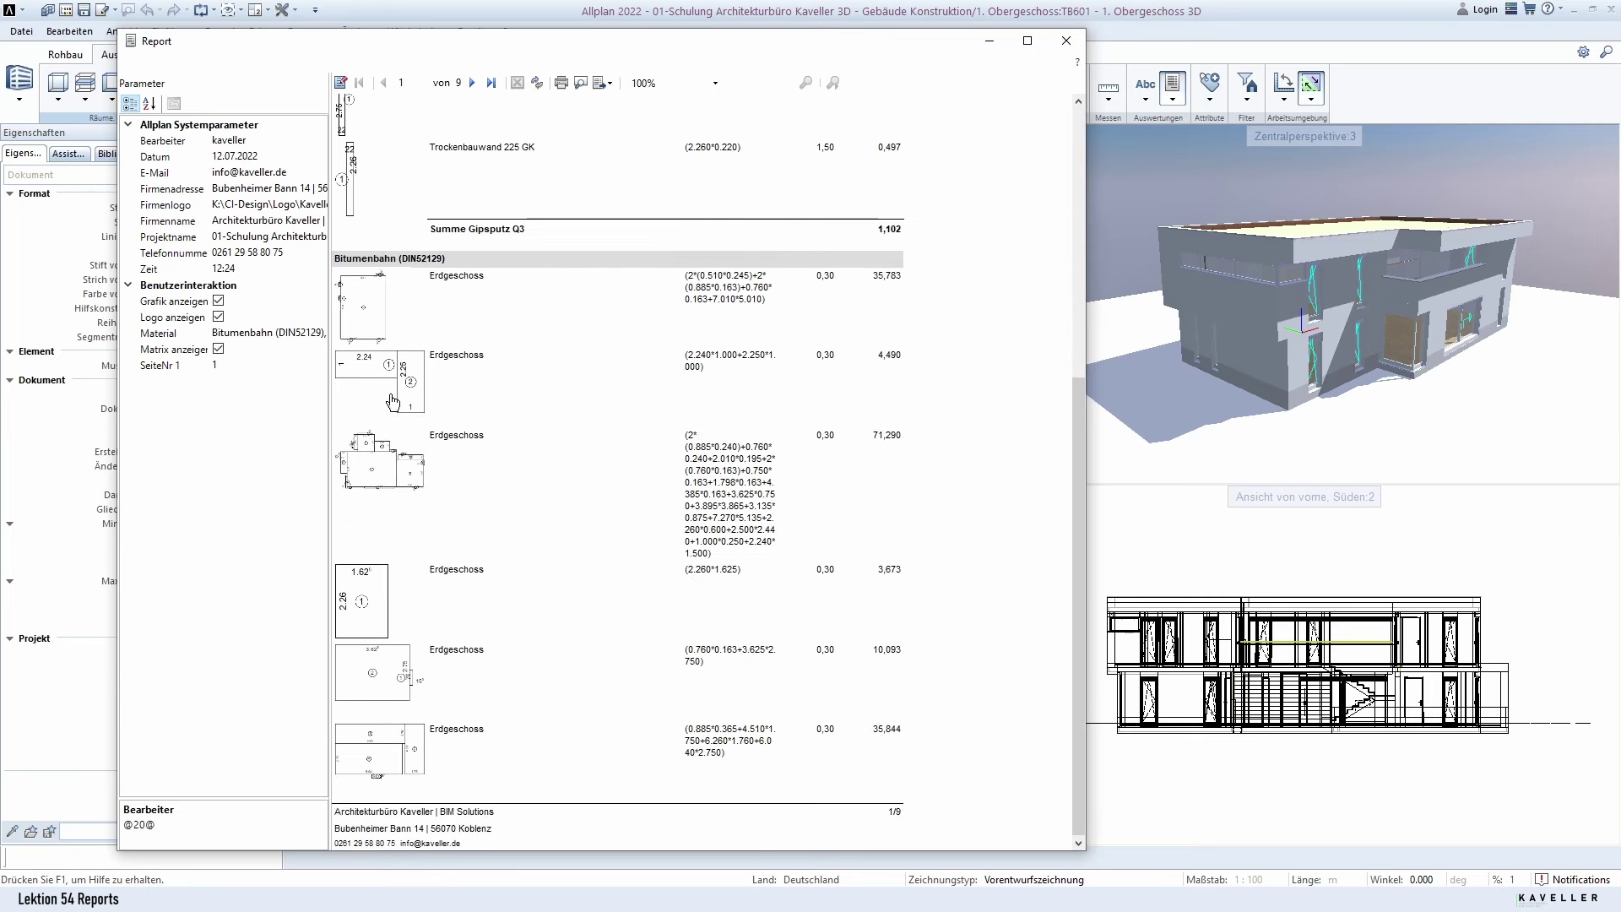
scroll(736, 506, "down", 5)
scroll(760, 494, "down", 5)
scroll(764, 494, "down", 5)
scroll(768, 493, "down", 5)
scroll(770, 494, "down", 5)
scroll(775, 502, "down", 5)
scroll(781, 503, "down", 5)
scroll(845, 338, "down", 5)
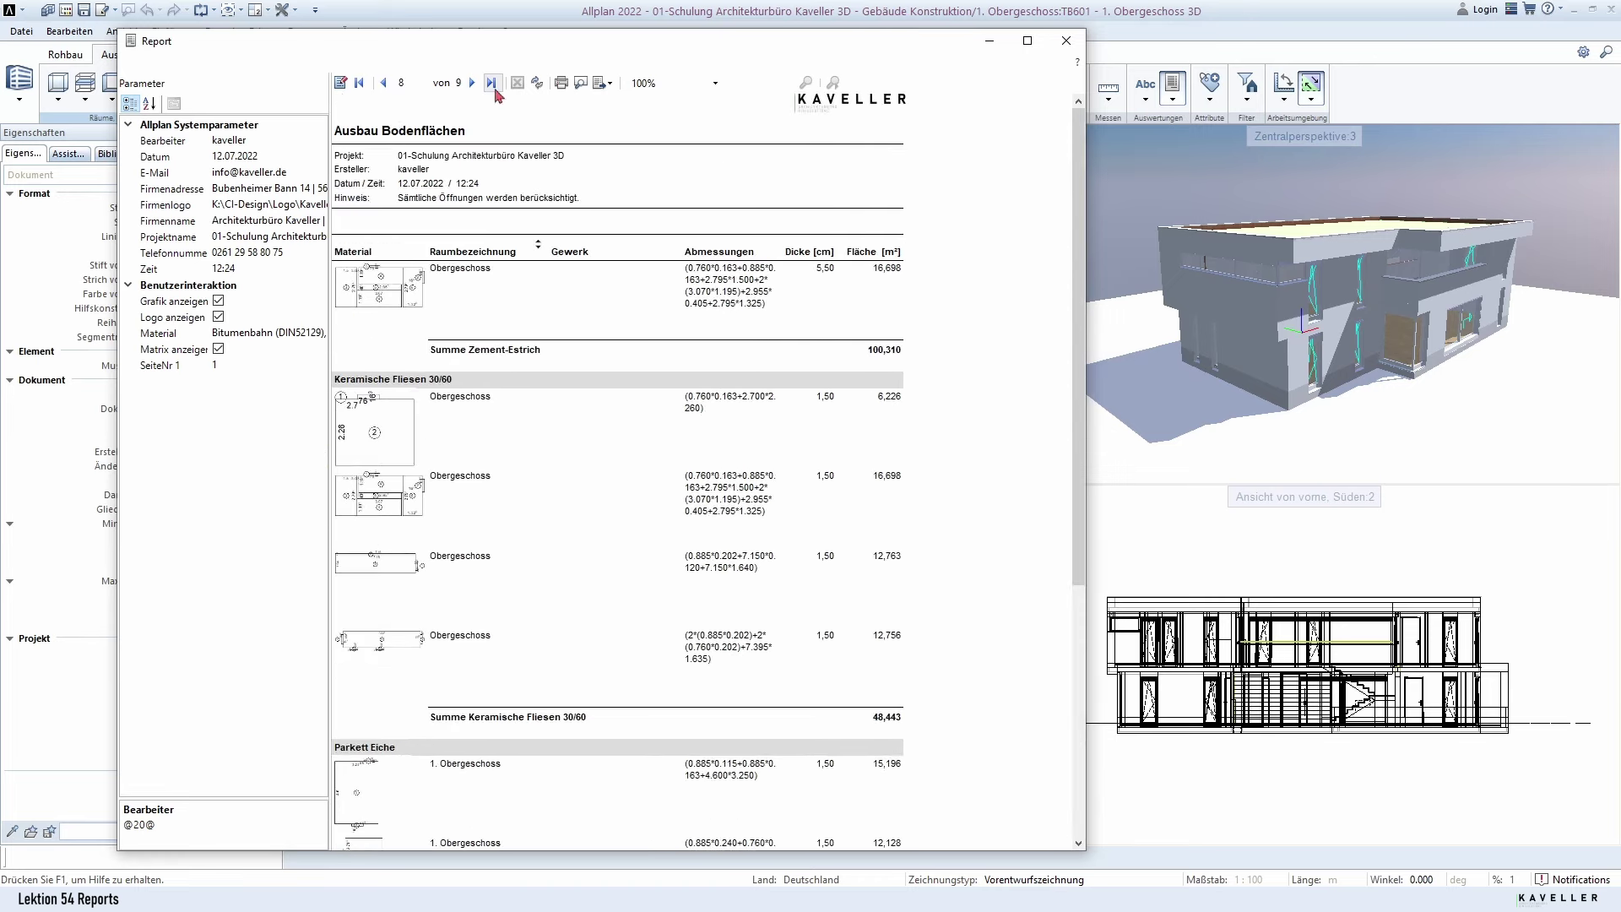
Step: Check the 1386,166 m² Gesamtsumme on the last page, then close the report
left_click(491, 83)
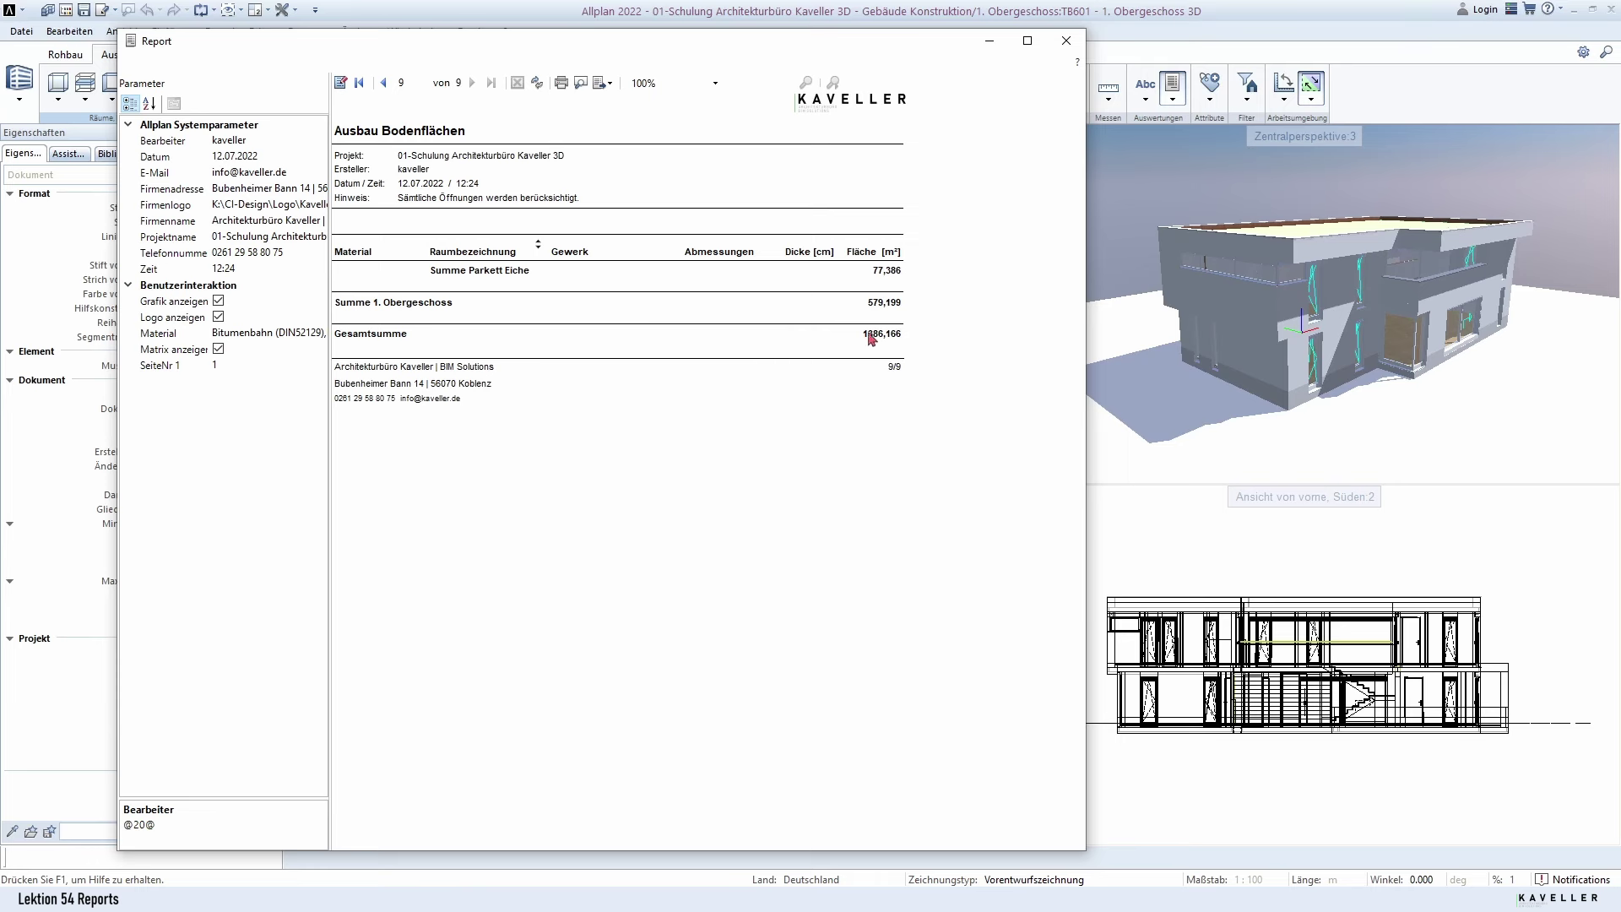
scroll(878, 347, "up", 3)
scroll(910, 372, "up", 1)
scroll(916, 350, "up", 2)
scroll(916, 338, "up", 1)
left_click(1066, 41)
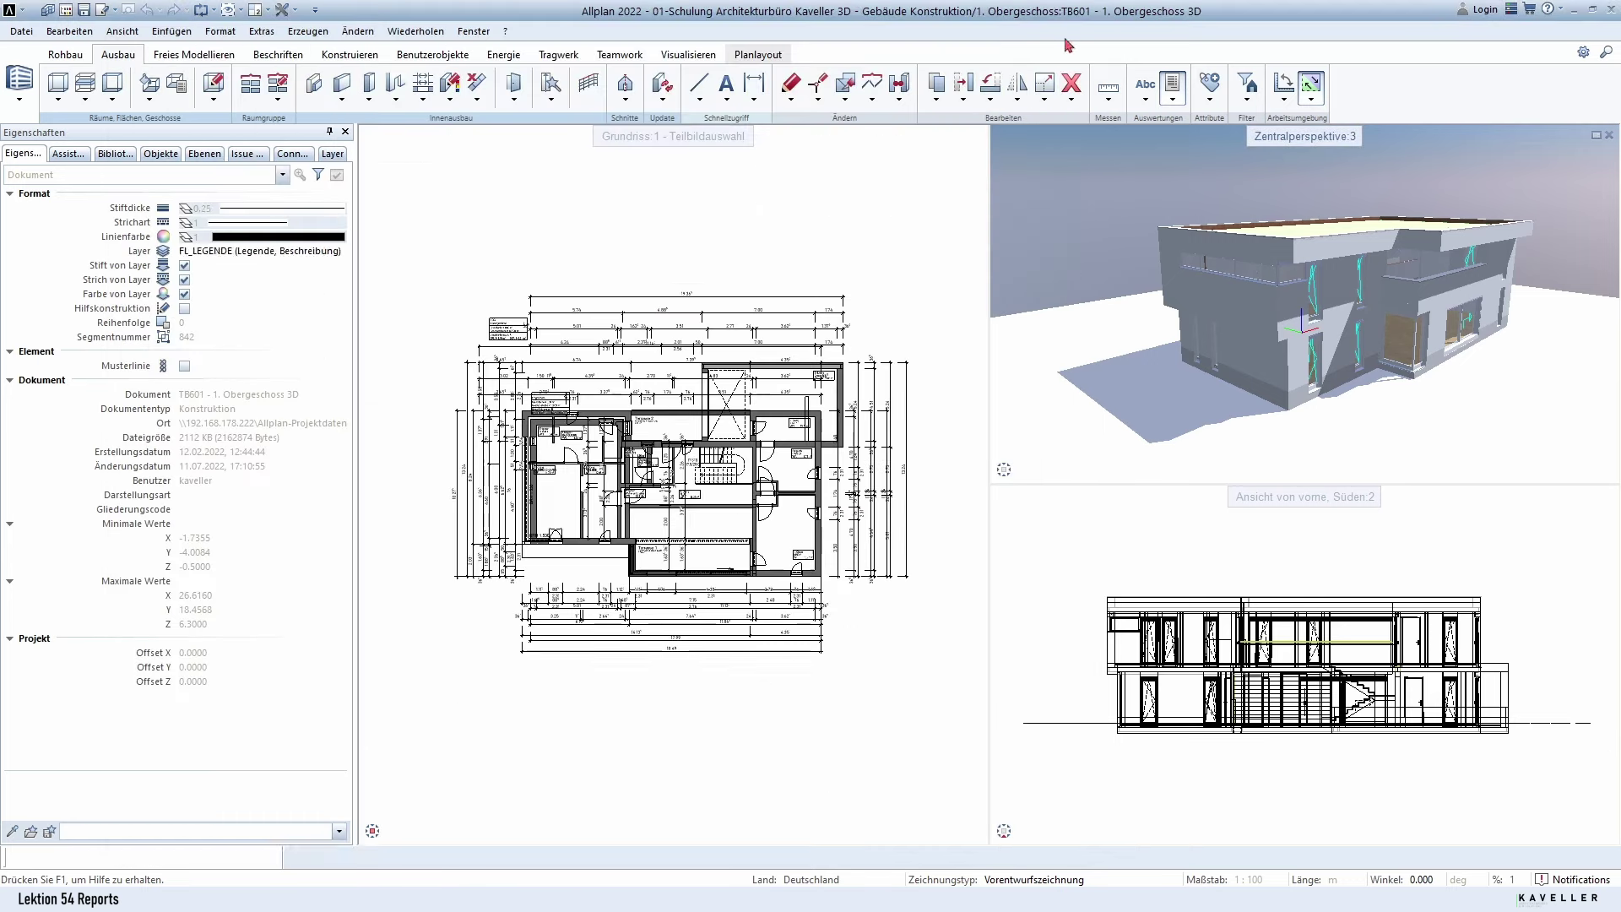
Step: Generate and view the six-page Ausbau Seitenflächen wall-finish report, then close it
left_click(1174, 92)
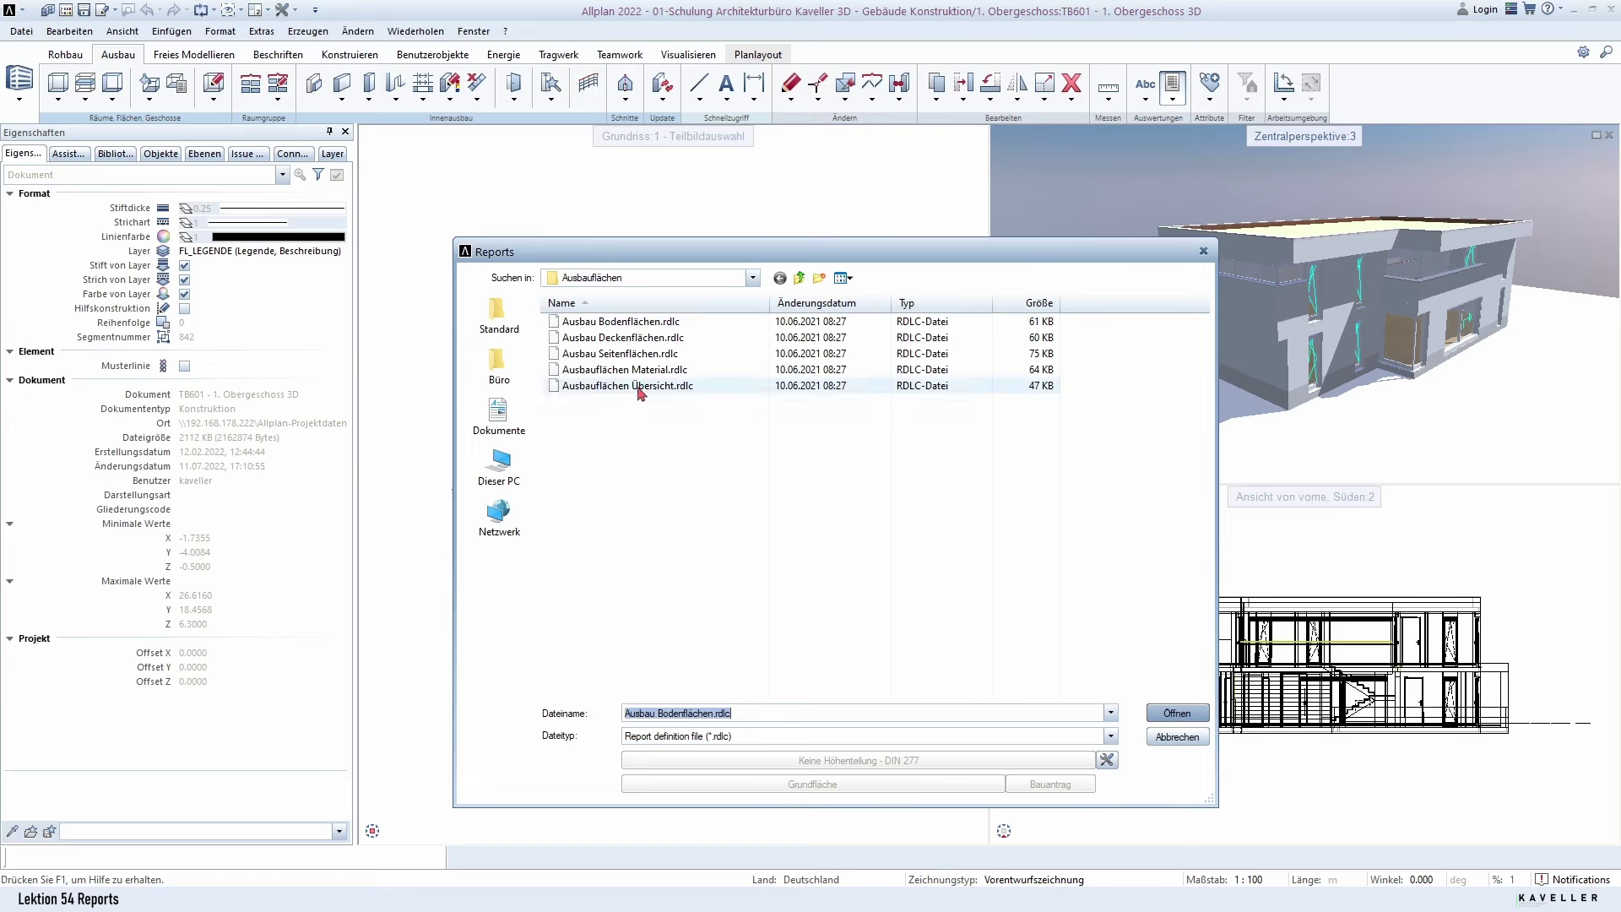
left_click(629, 357)
double_click(629, 356)
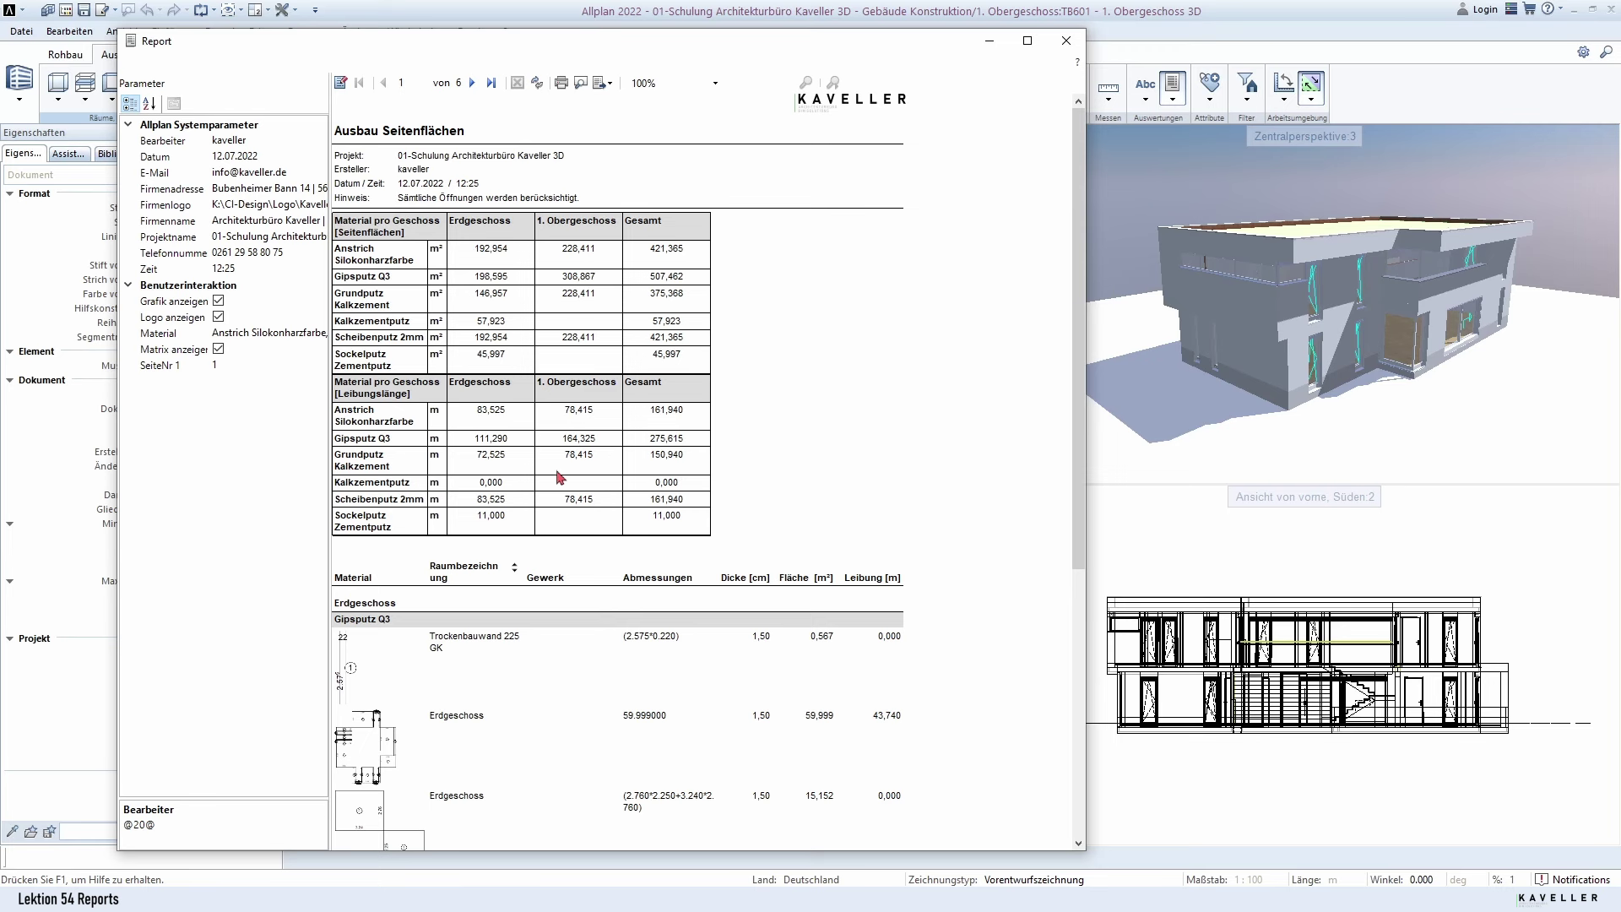
left_click(1073, 49)
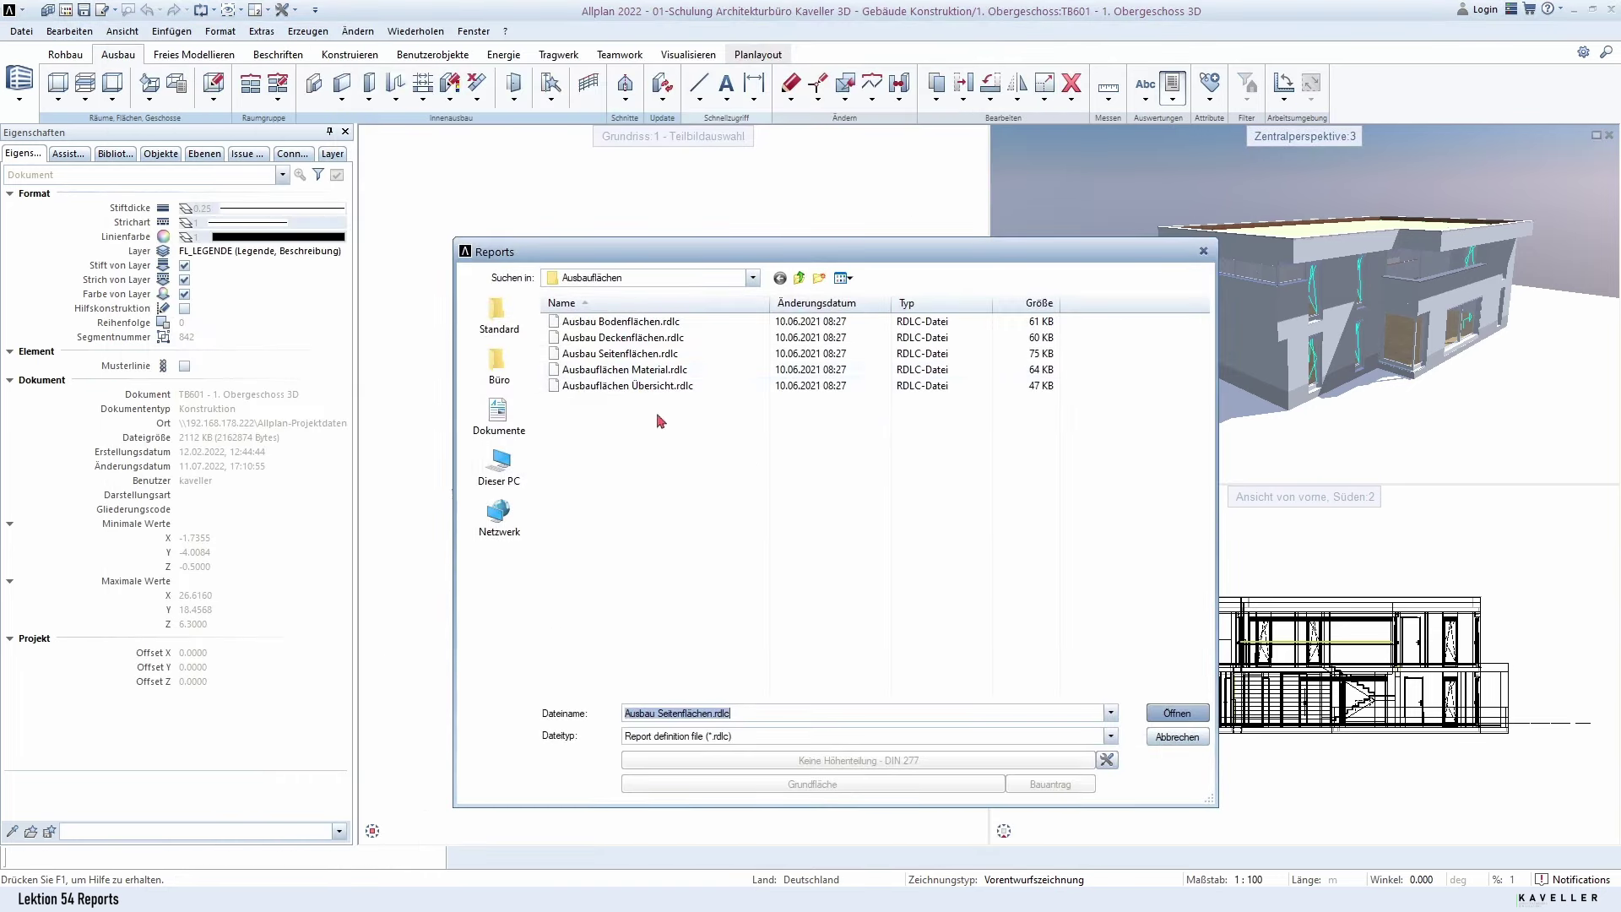
Step: Create the Übersicht Ausbau report from the Ausbauflächen Übersicht template
left_click(641, 385)
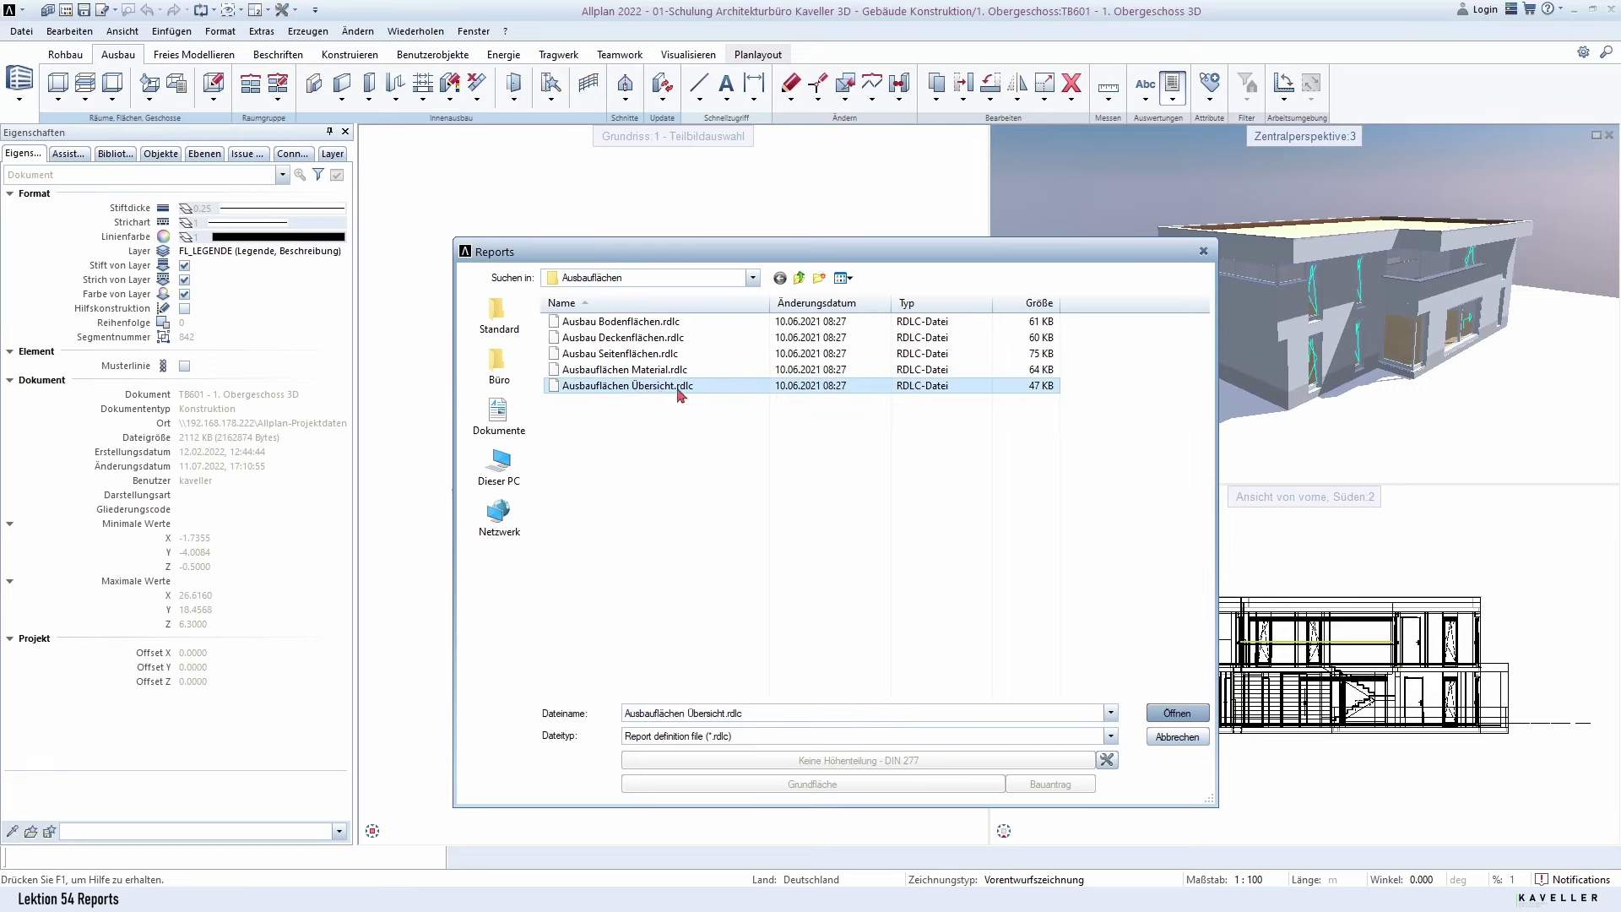
double_click(671, 386)
left_click(555, 247)
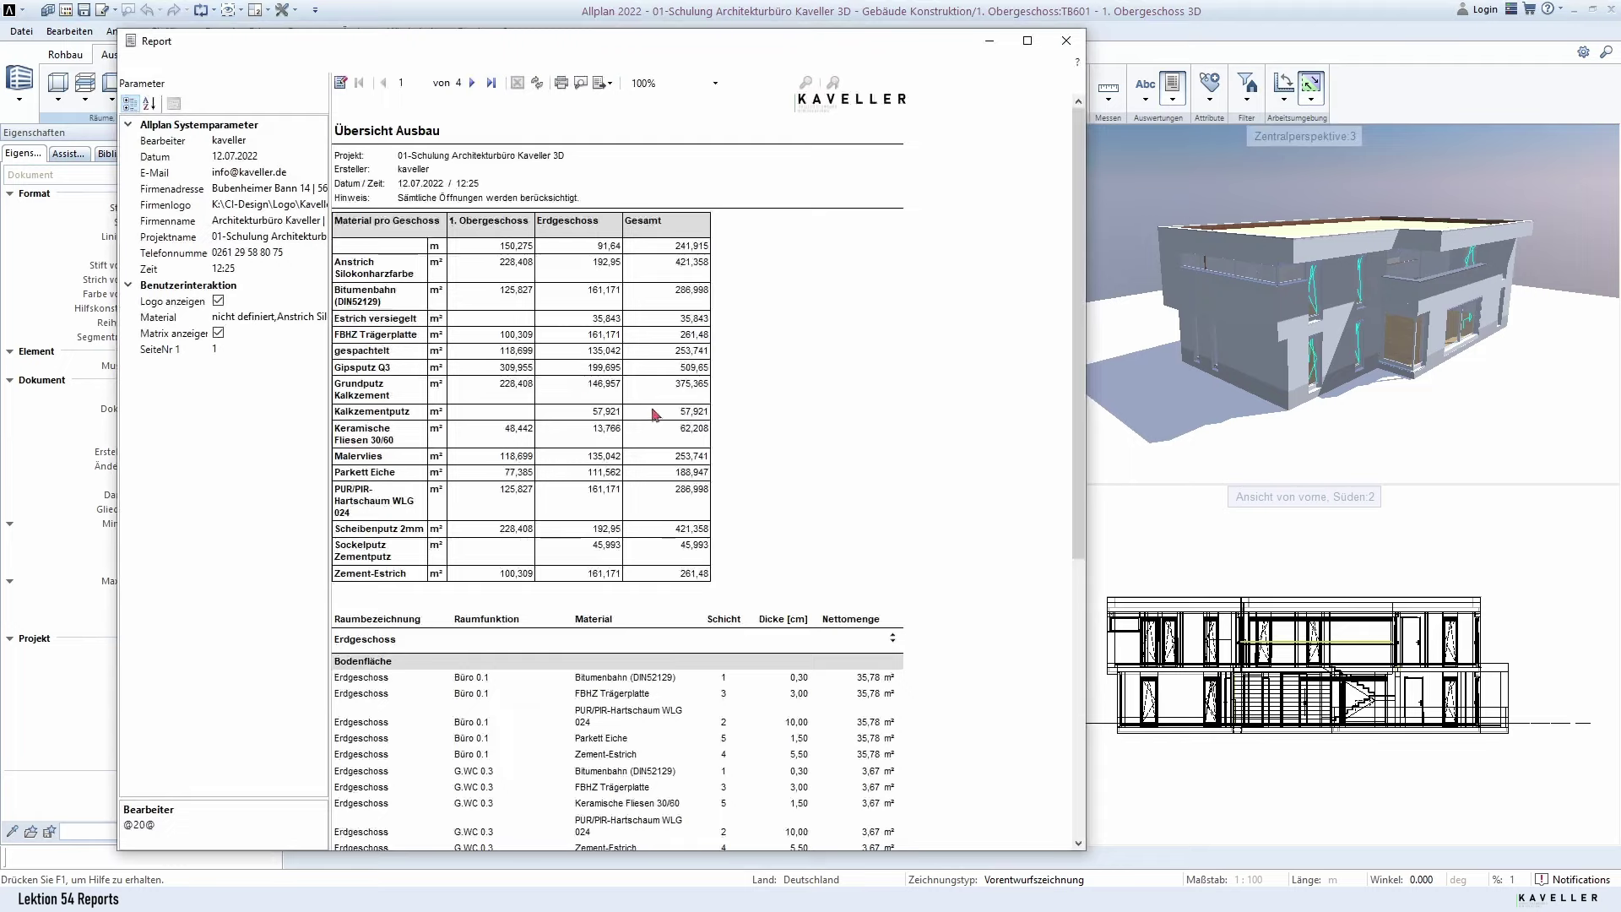
Step: Maximize the Übersicht Ausbau report and scroll through pages 1–4
double_click(712, 33)
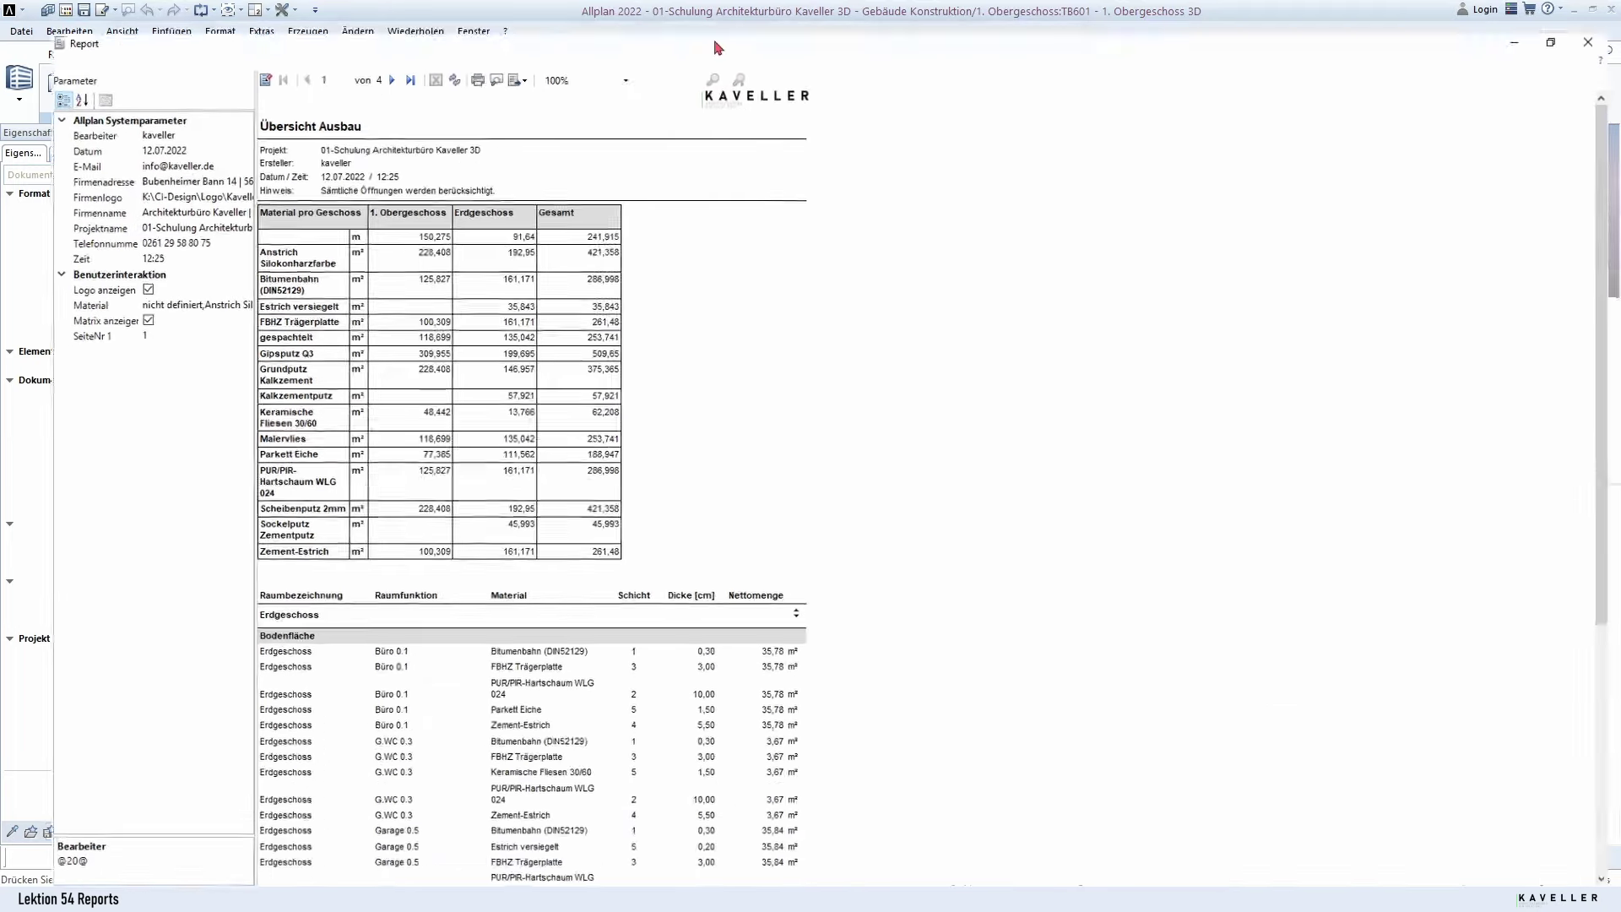
scroll(681, 453, "down", 3)
scroll(568, 474, "down", 1)
scroll(489, 591, "down", 2)
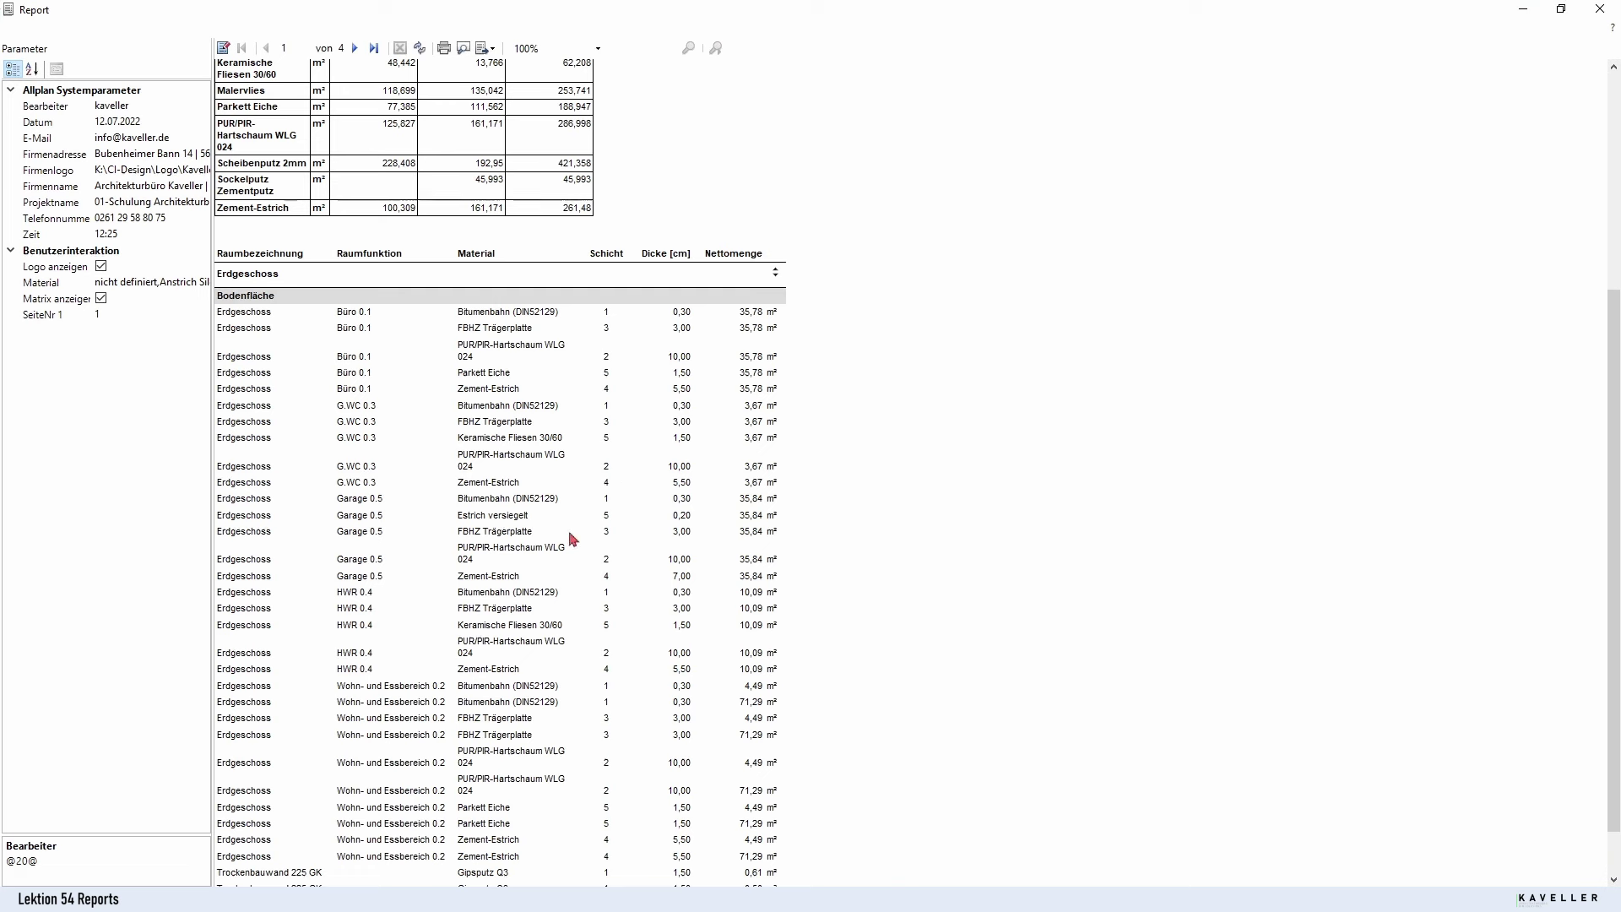
scroll(461, 603, "down", 3)
scroll(344, 555, "down", 10)
scroll(344, 555, "down", 2)
scroll(347, 612, "down", 10)
scroll(369, 568, "down", 6)
scroll(390, 564, "down", 3)
scroll(393, 564, "down", 4)
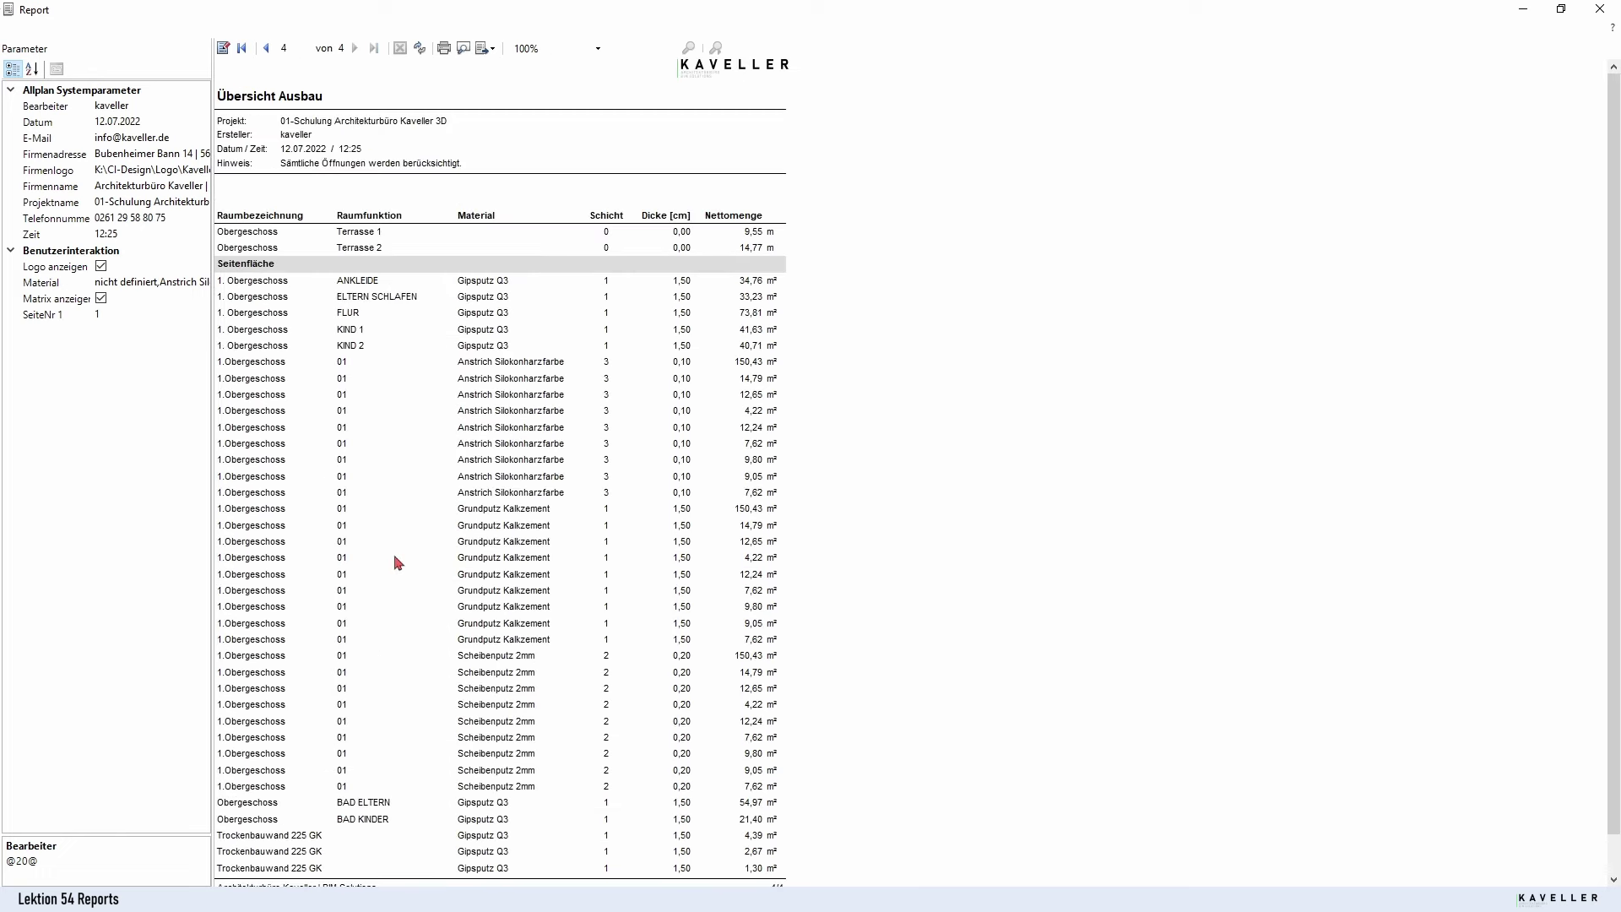
Step: Scroll back up through the finish quantities and close the report
scroll(492, 532, "up", 5)
scroll(517, 542, "up", 10)
scroll(643, 589, "up", 10)
scroll(661, 596, "up", 10)
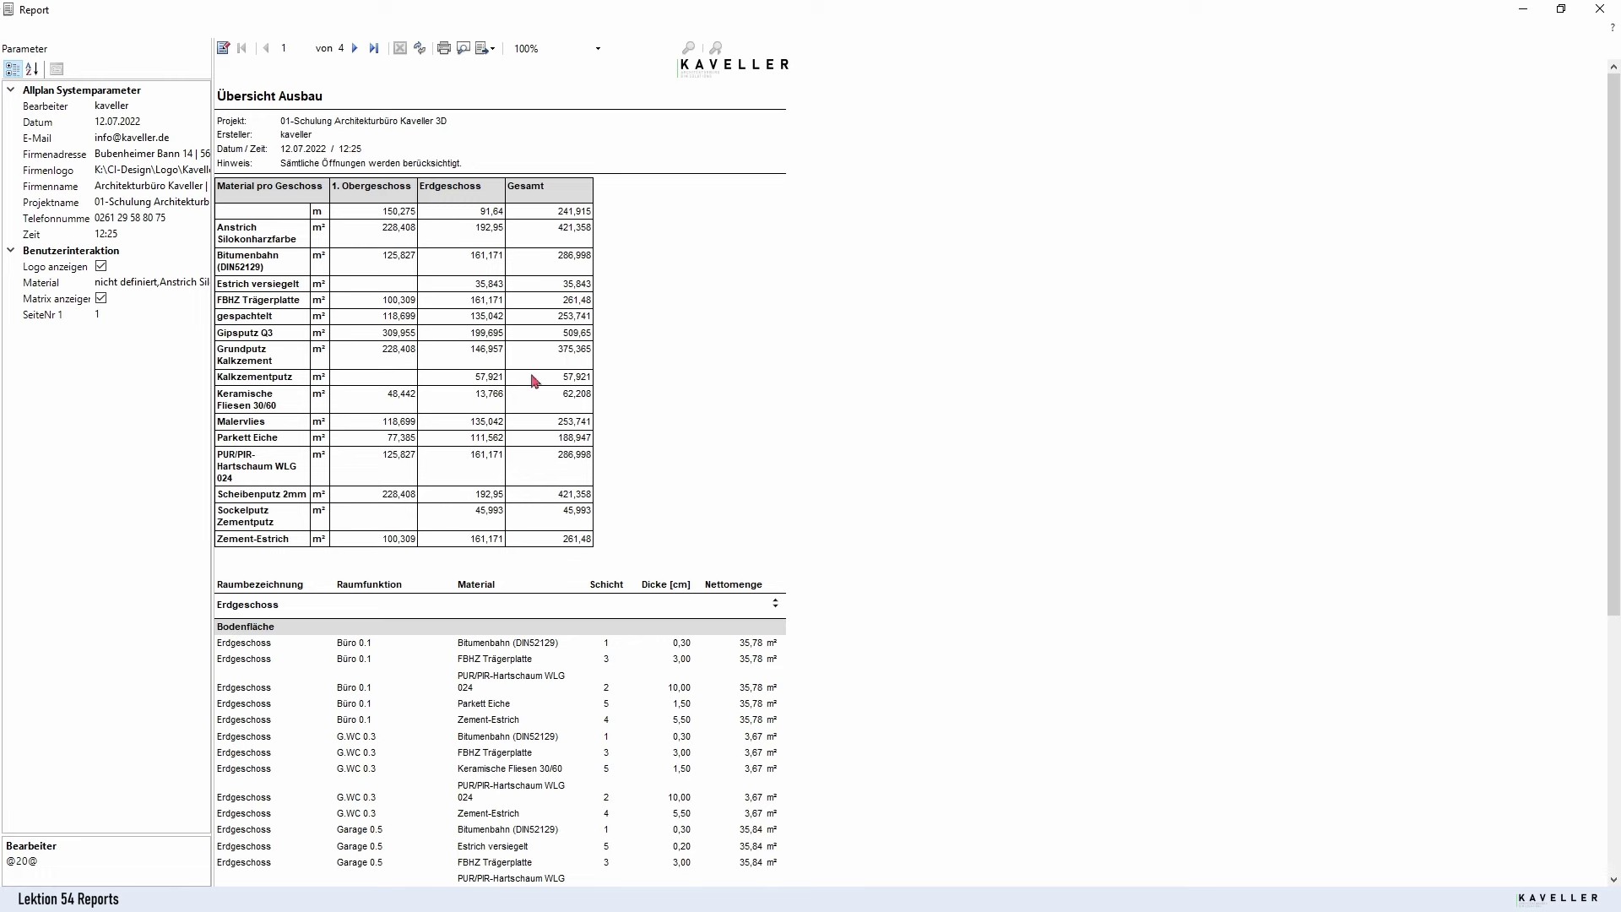
left_click(1600, 9)
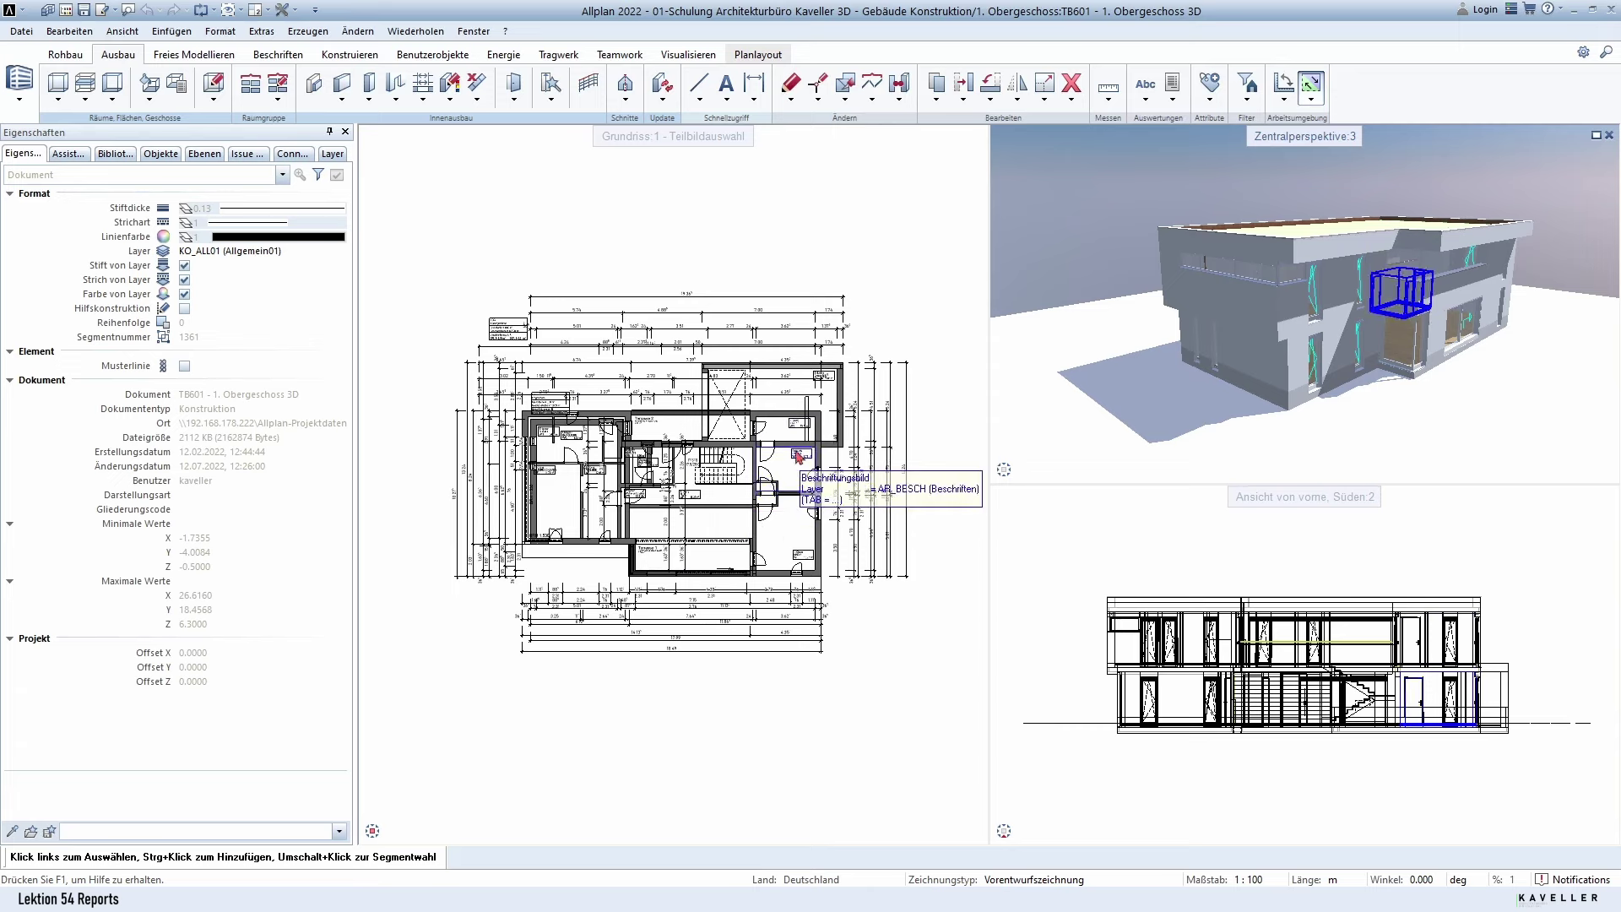
Step: Generate the Raumbuch report from deu > Räume, Flächen, Geschosse > Räume
left_click(1206, 79)
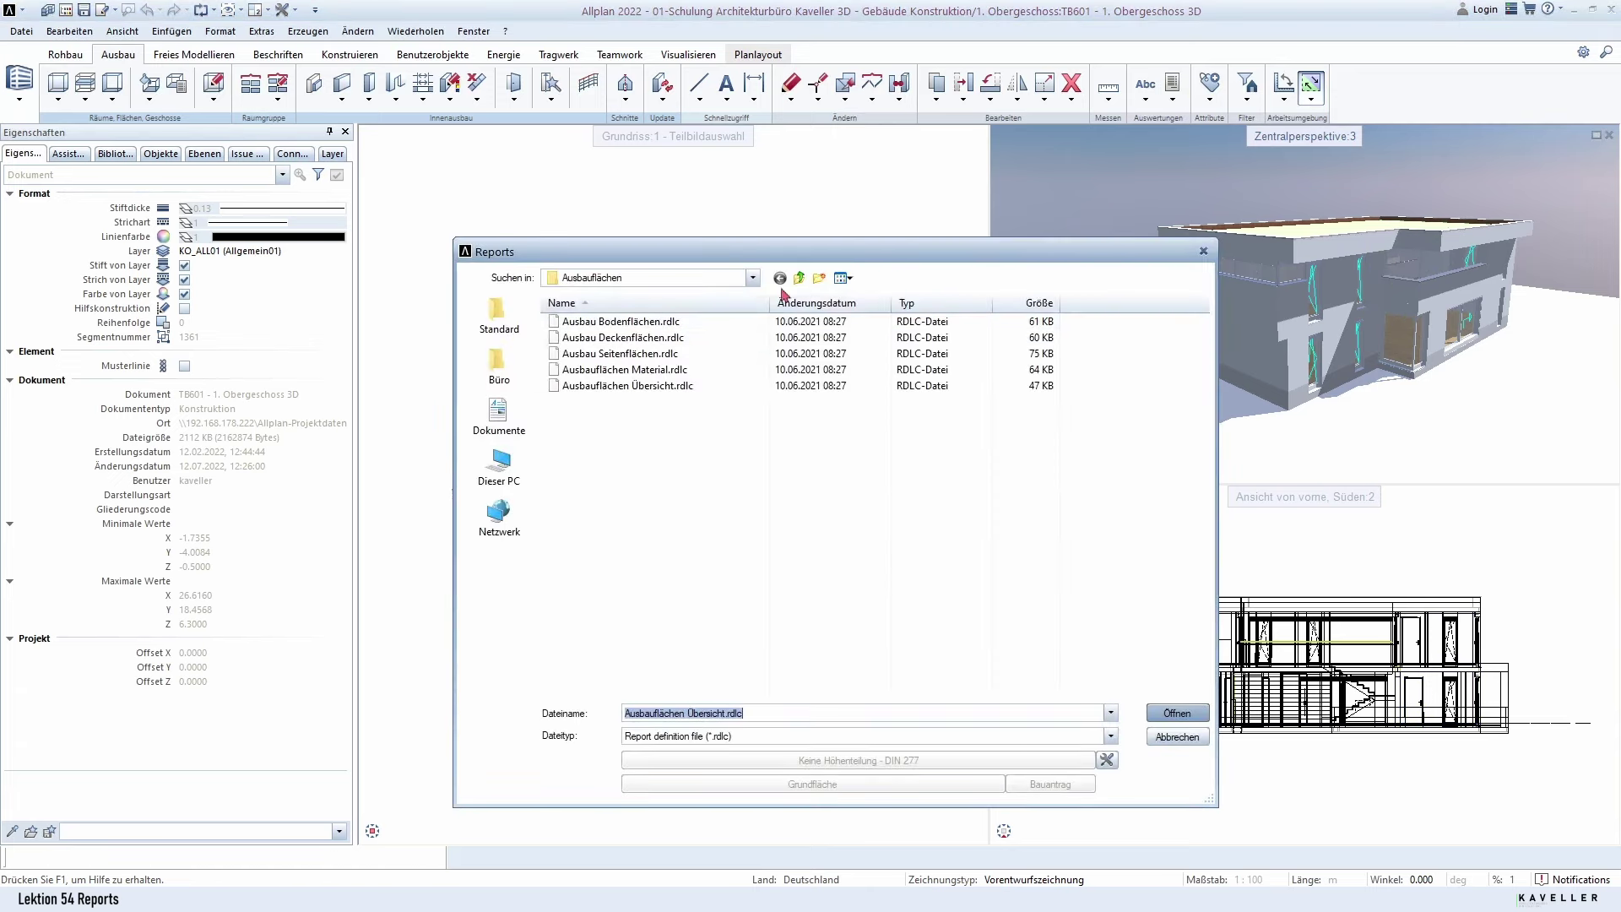
left_click(799, 278)
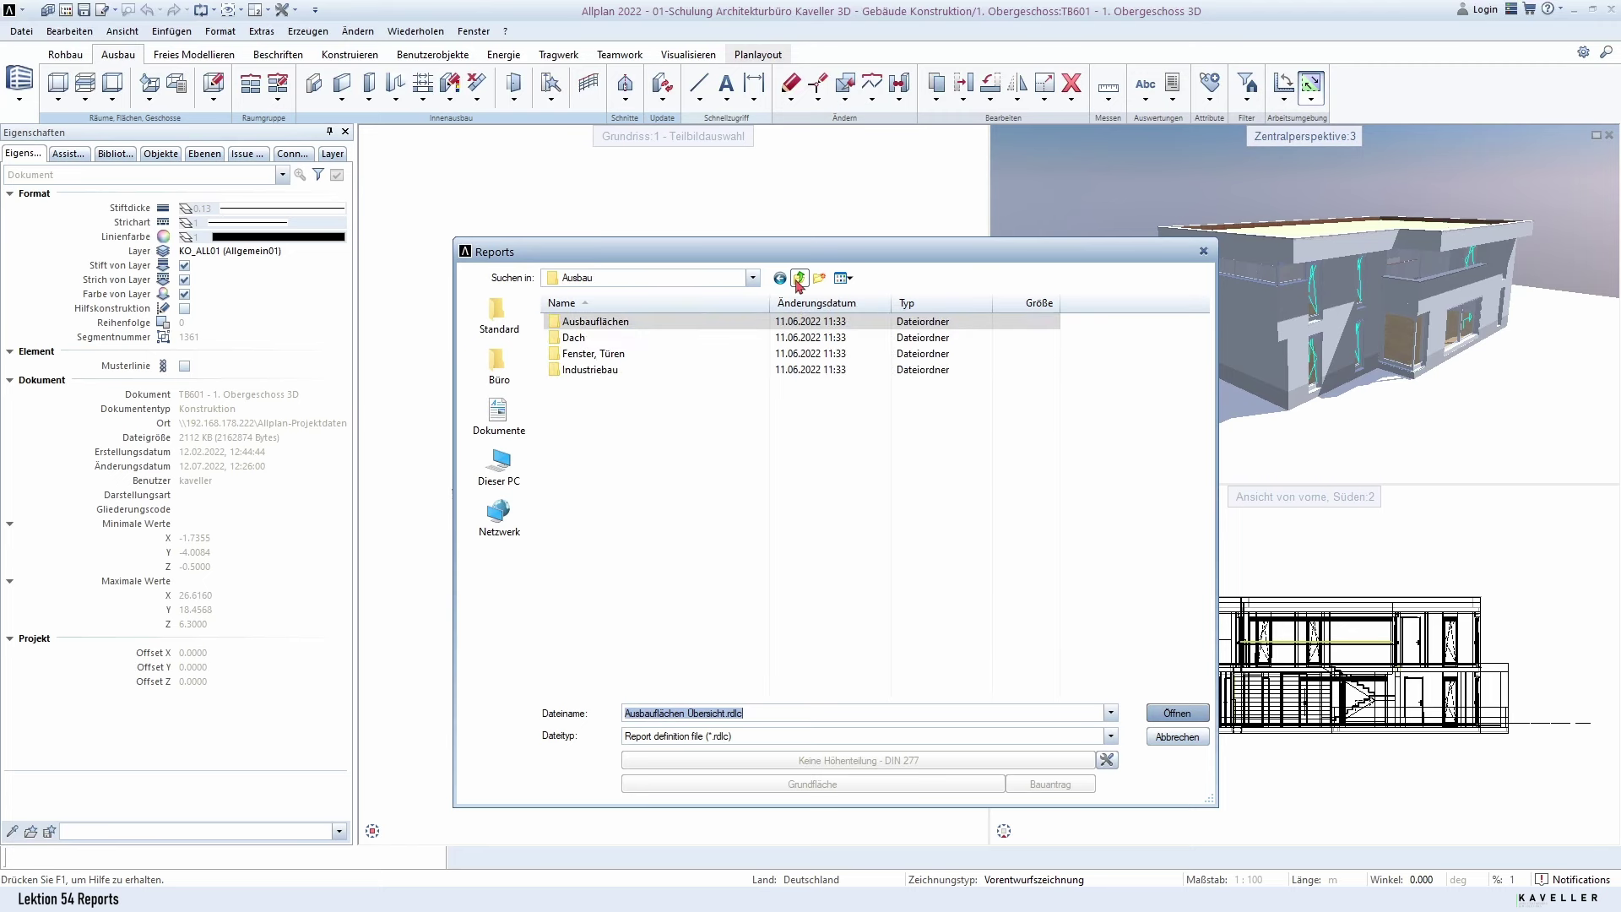
left_click(799, 280)
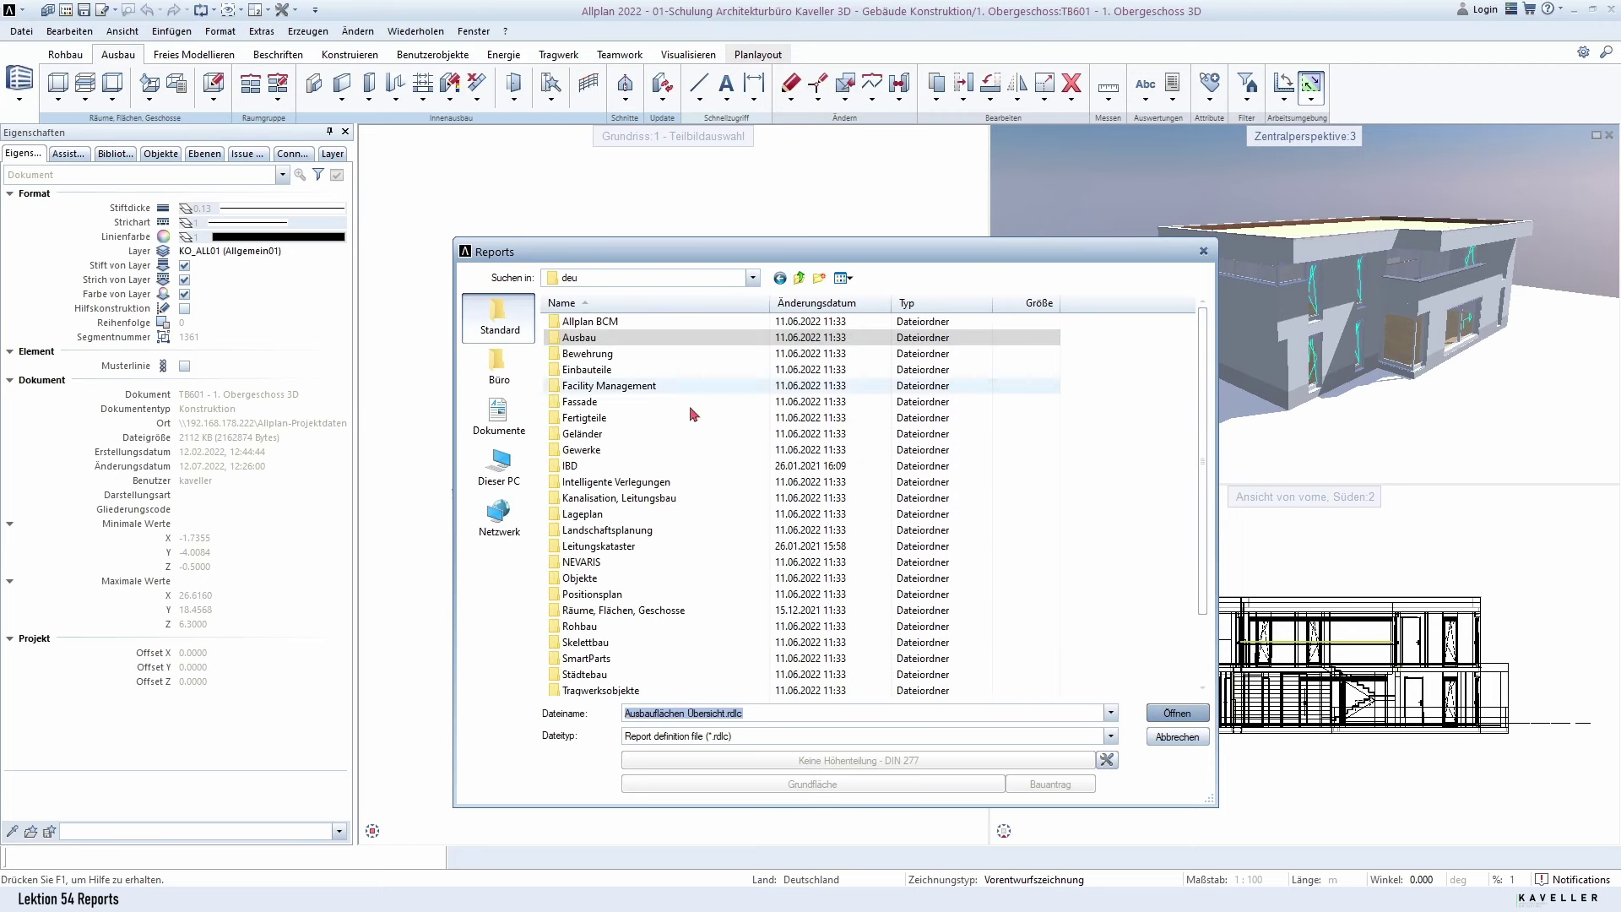
scroll(671, 578, "down", 1)
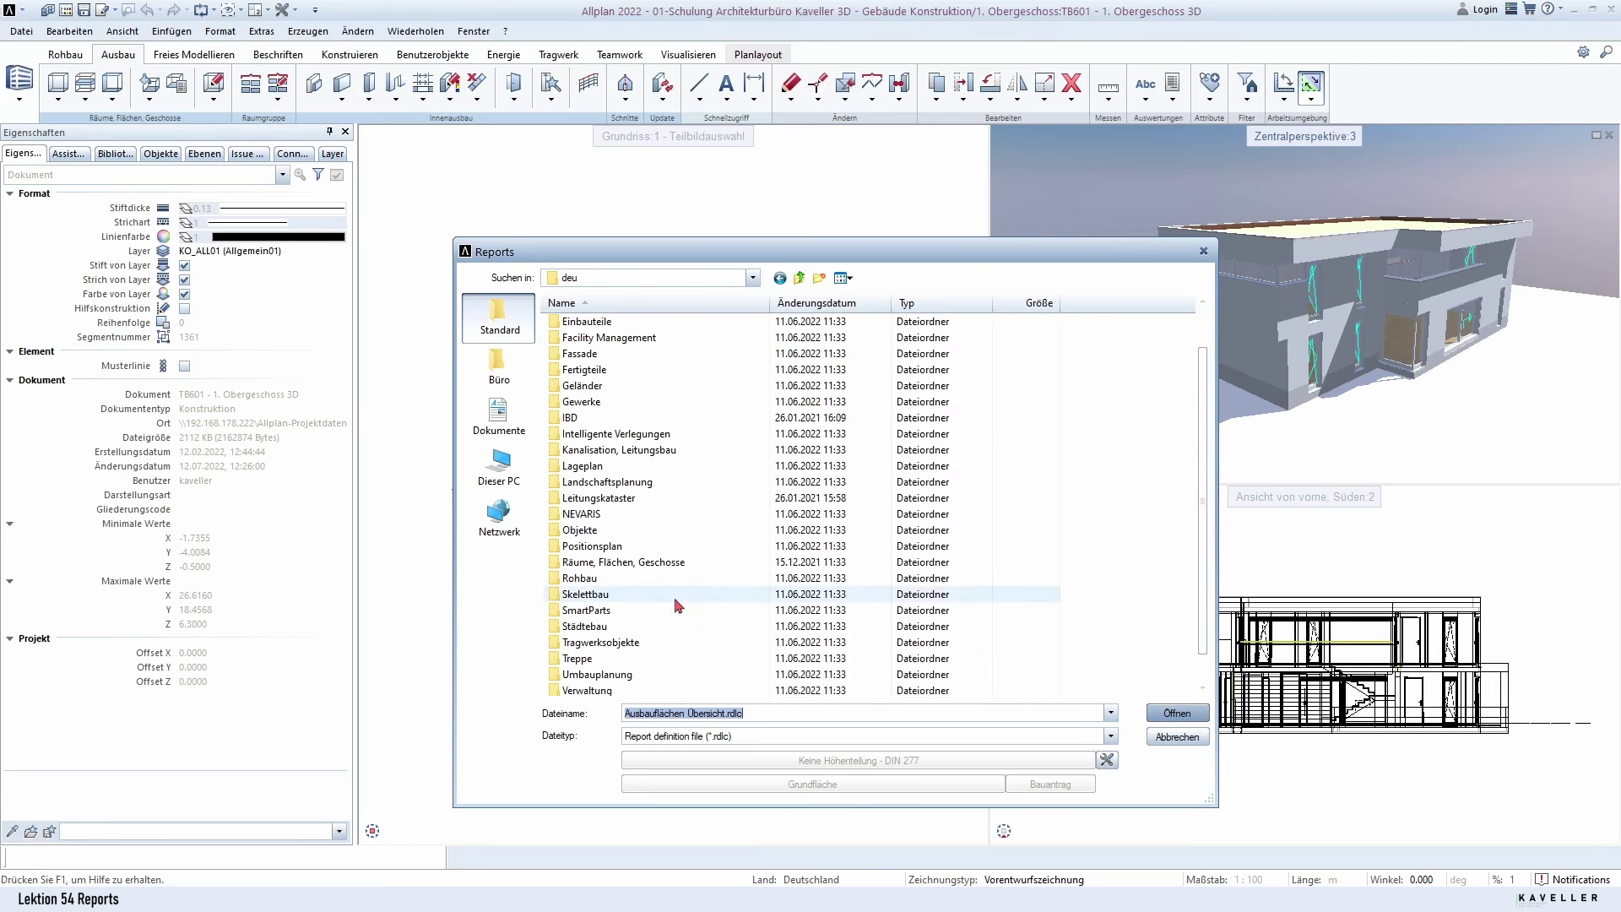
double_click(604, 563)
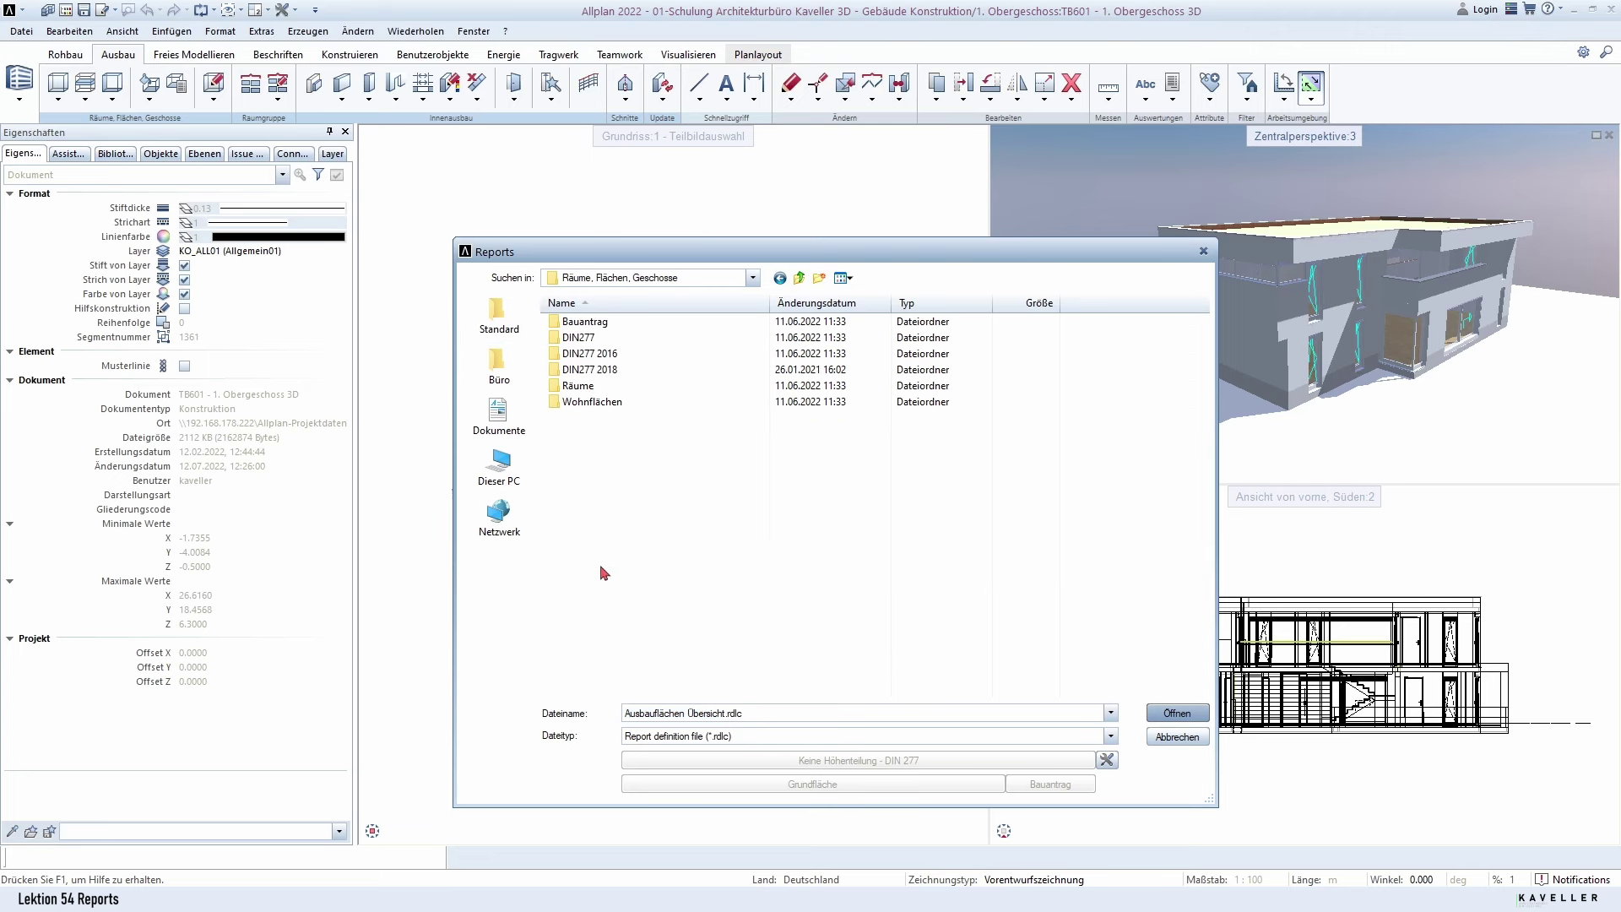
double_click(579, 386)
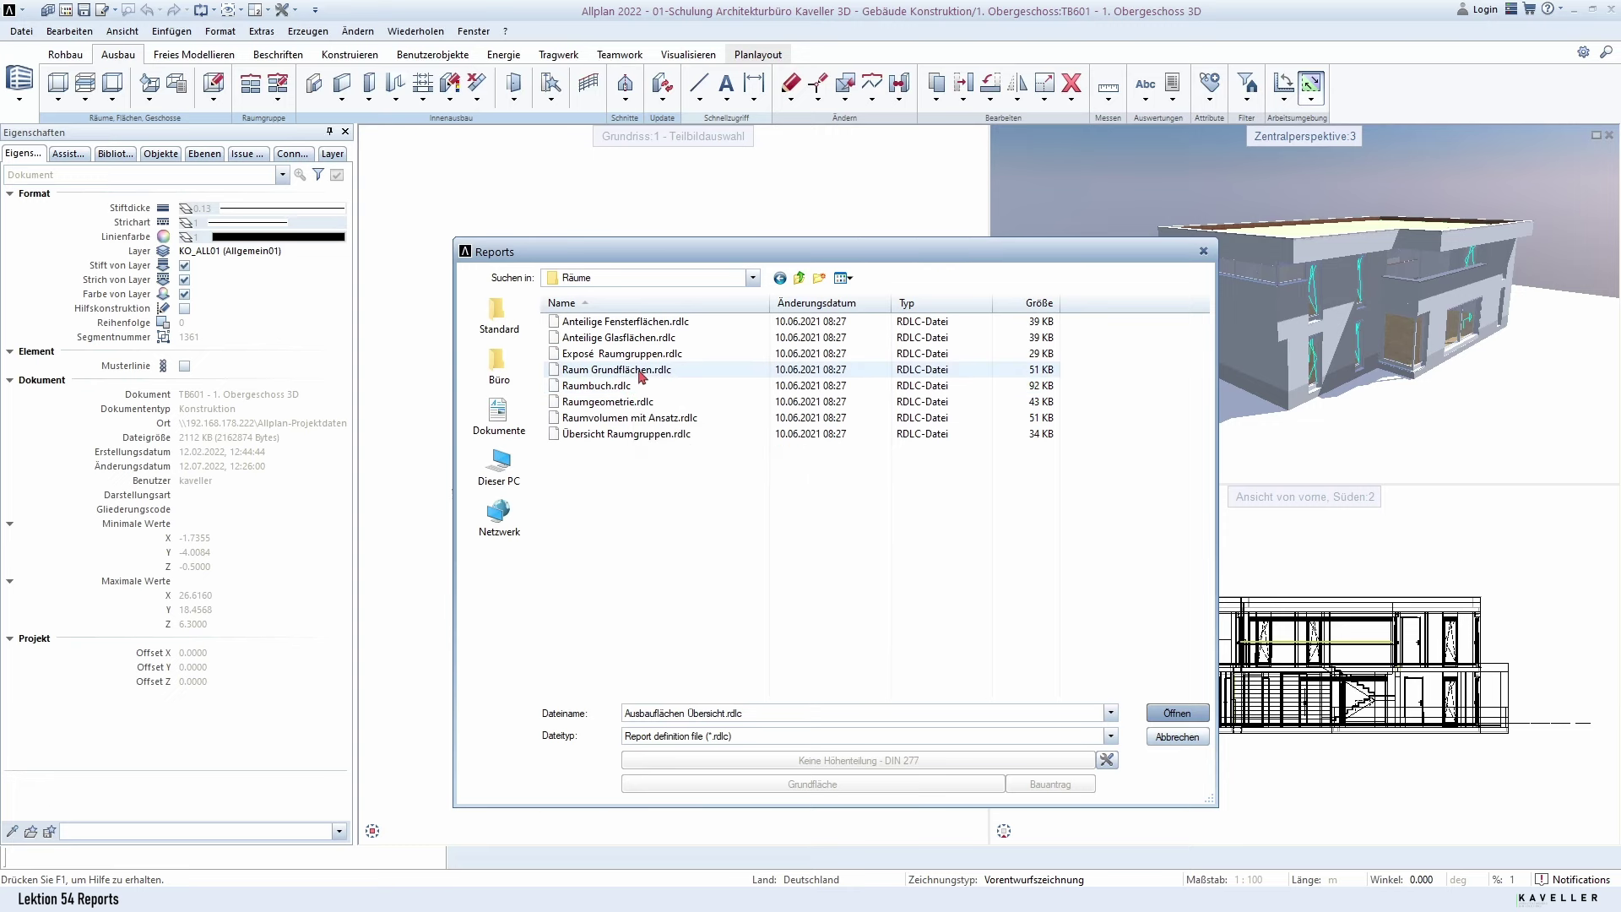
left_click(629, 390)
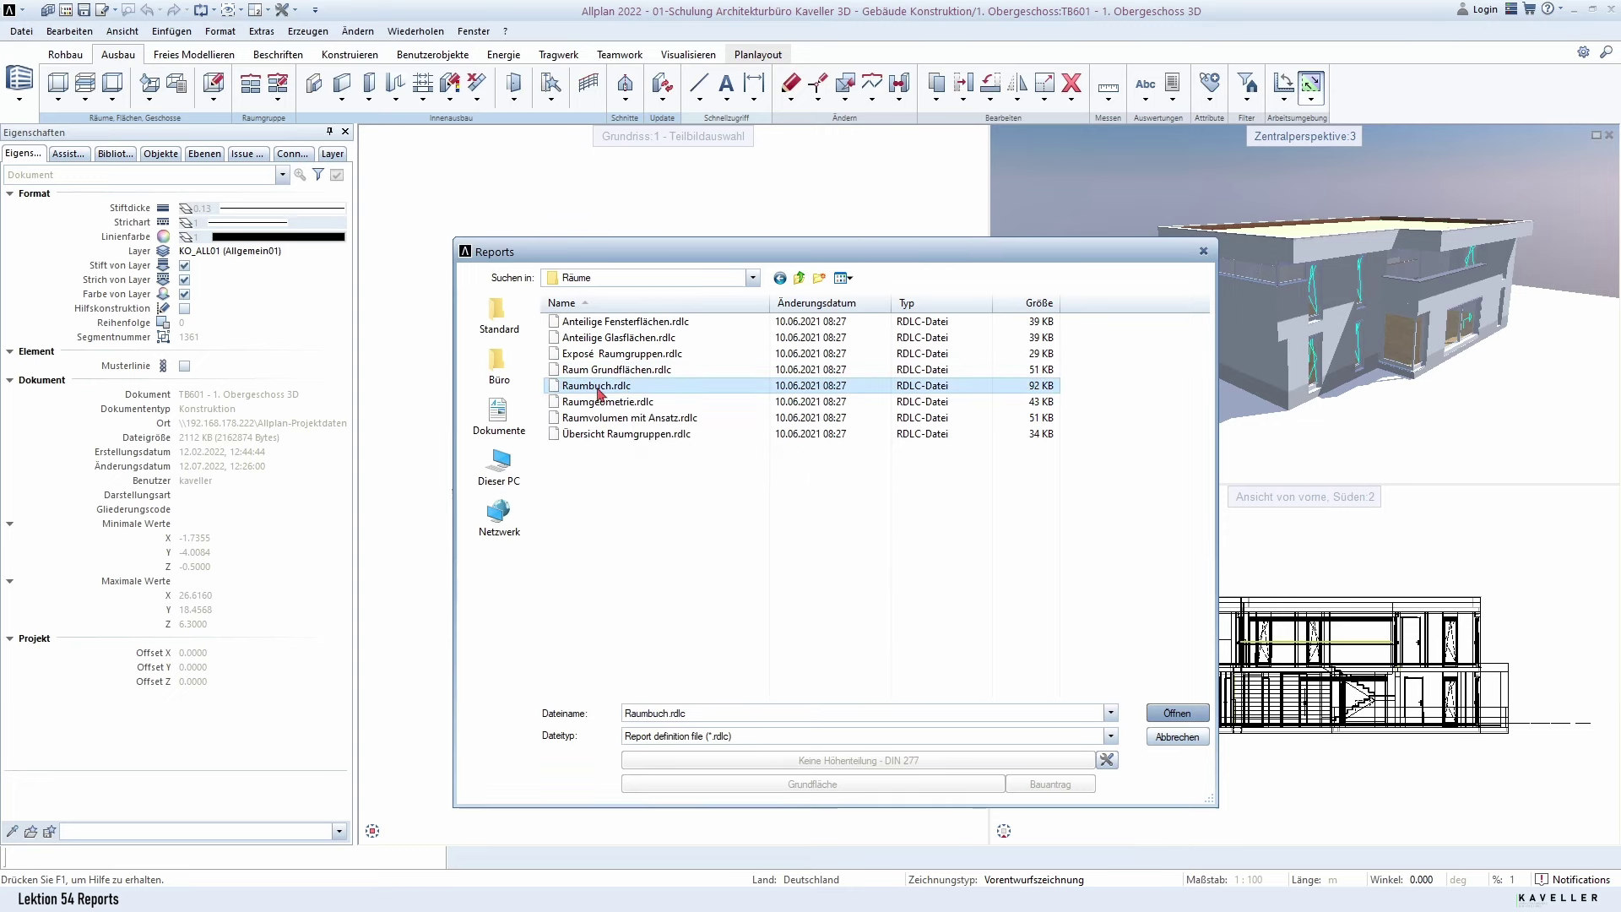
double_click(600, 388)
left_click(570, 250)
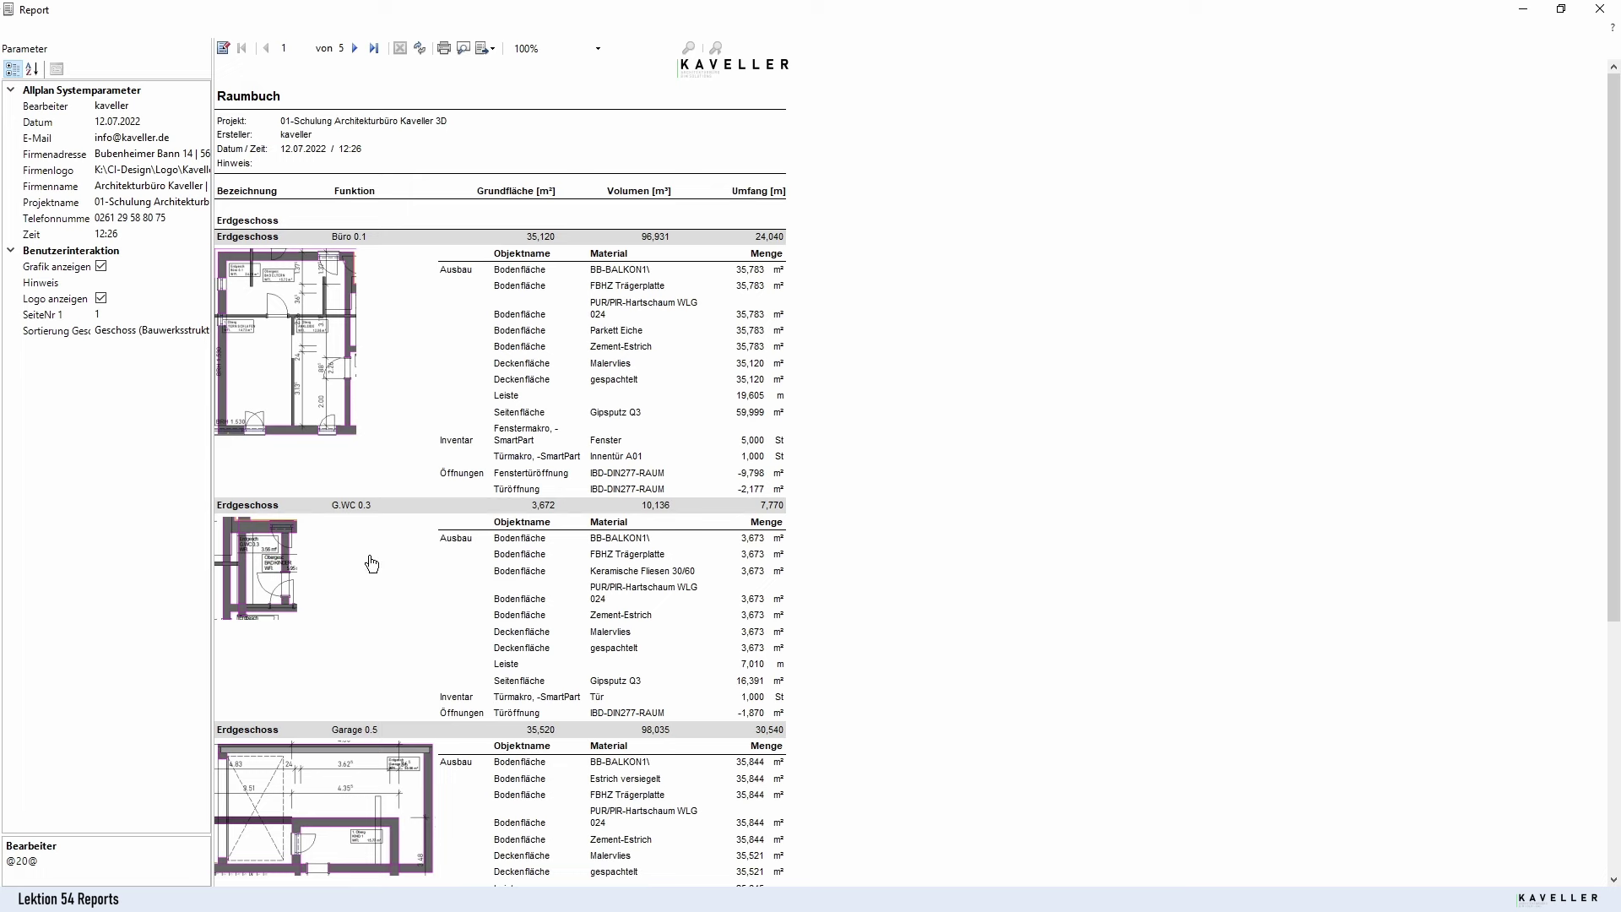
Step: Look over the Raumbuch room entries and close the preview
scroll(372, 564, "down", 2)
scroll(408, 565, "down", 2)
scroll(405, 591, "down", 2)
scroll(419, 591, "up", 2)
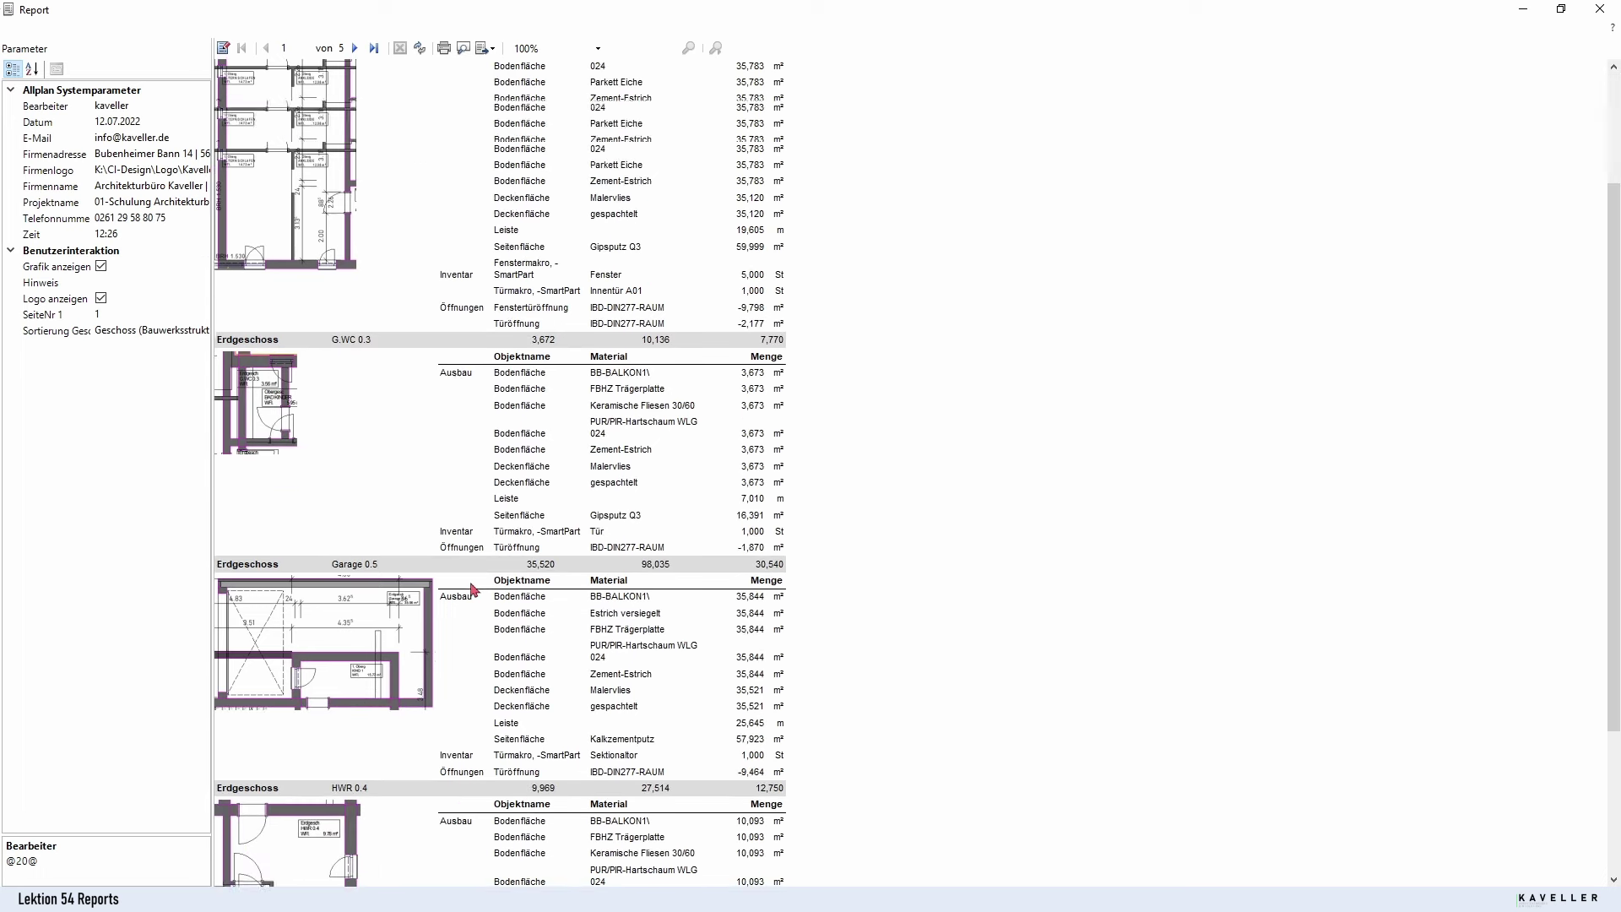
scroll(472, 589, "down", 2)
scroll(472, 588, "down", 1)
scroll(471, 588, "up", 5)
scroll(471, 588, "down", 1)
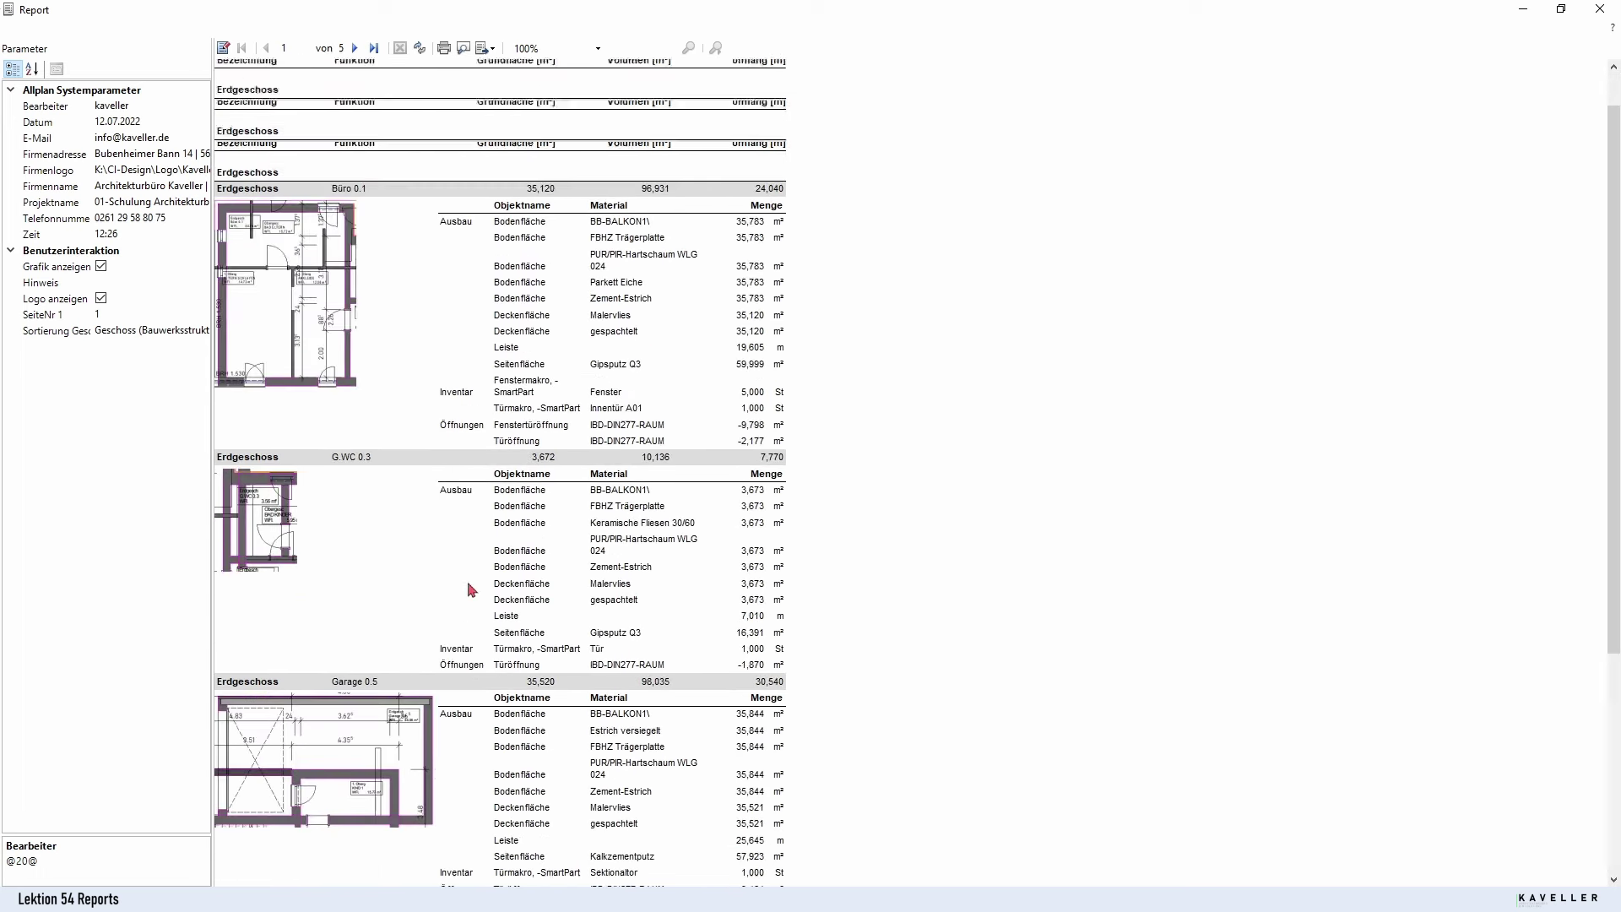
left_click(1600, 9)
Step: Reopen the Reports browser, go up to Räume, Flächen, Geschosse, then close it
left_click(1172, 85)
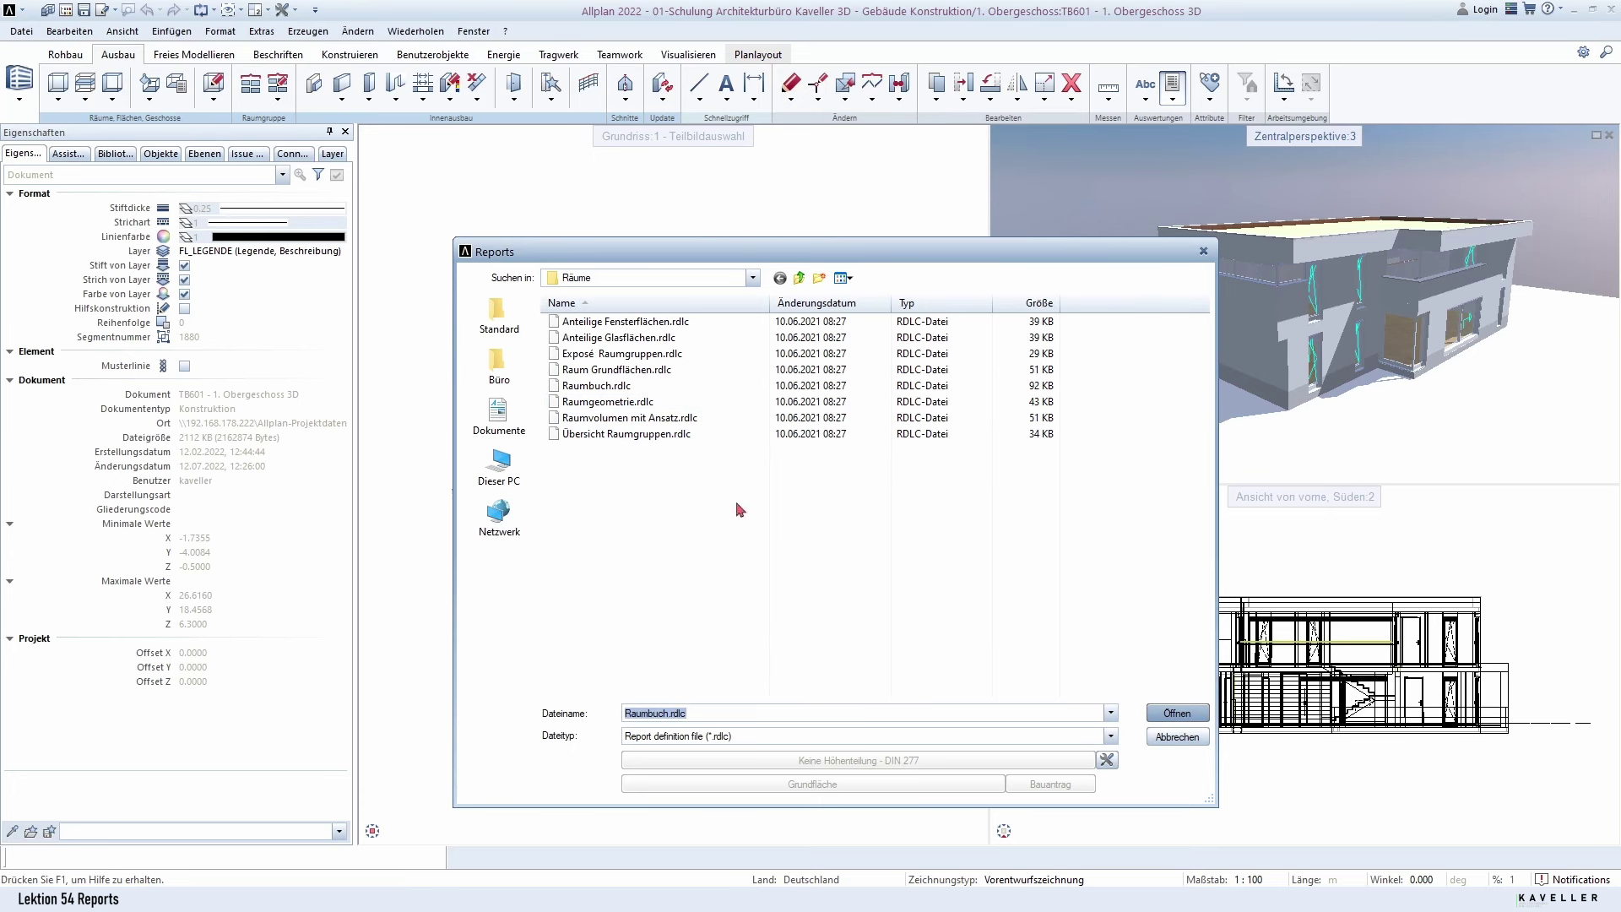
left_click(799, 279)
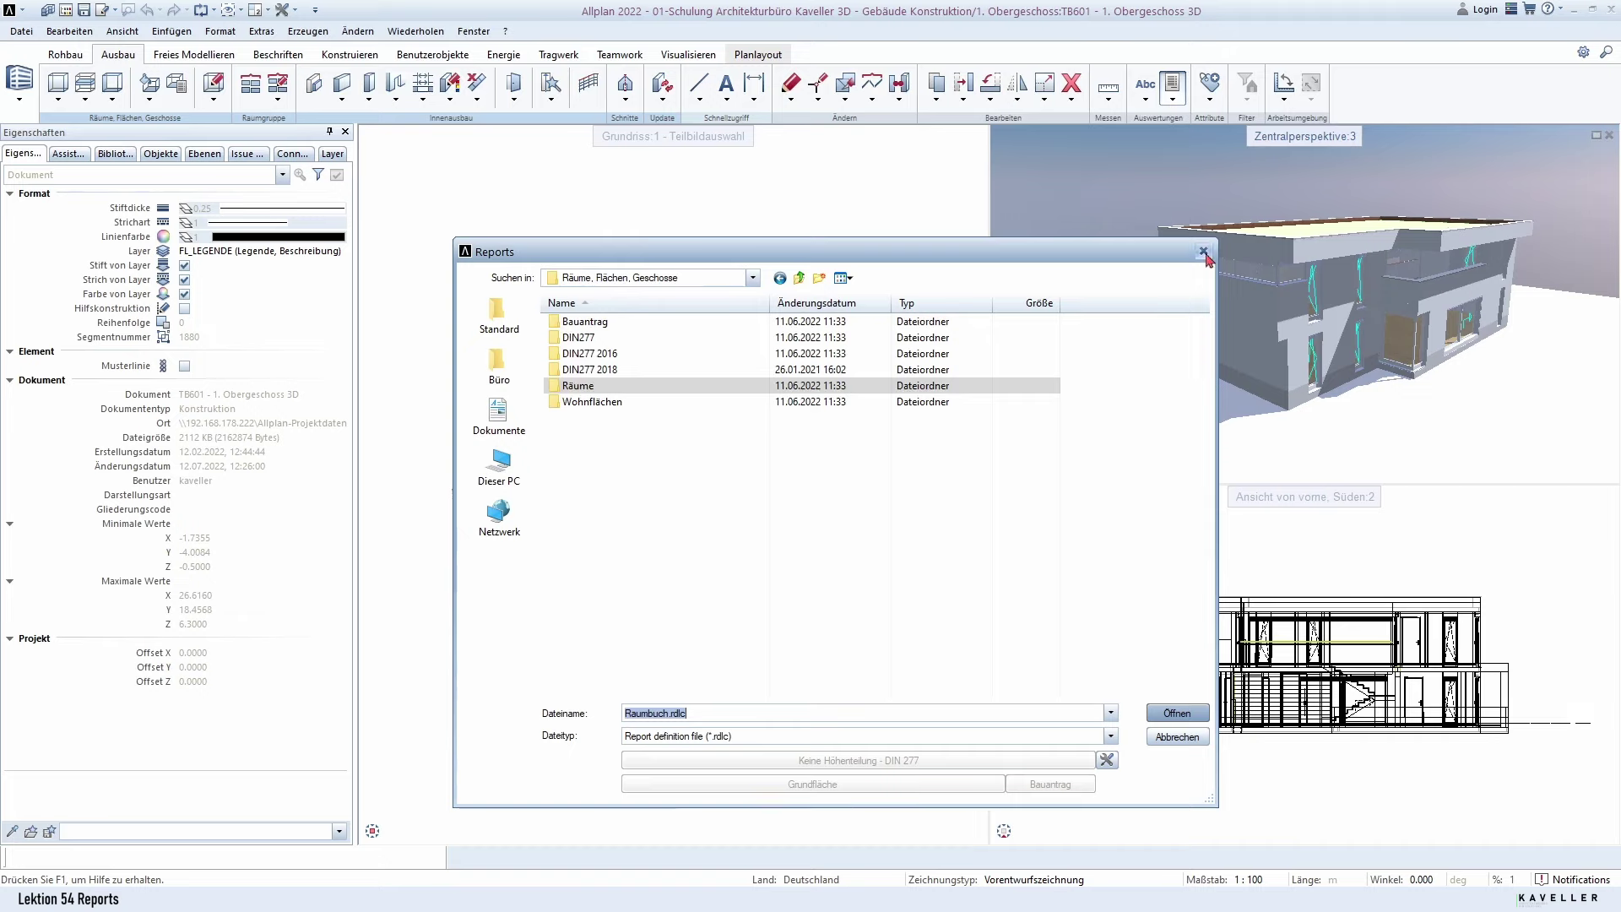
left_click(1203, 253)
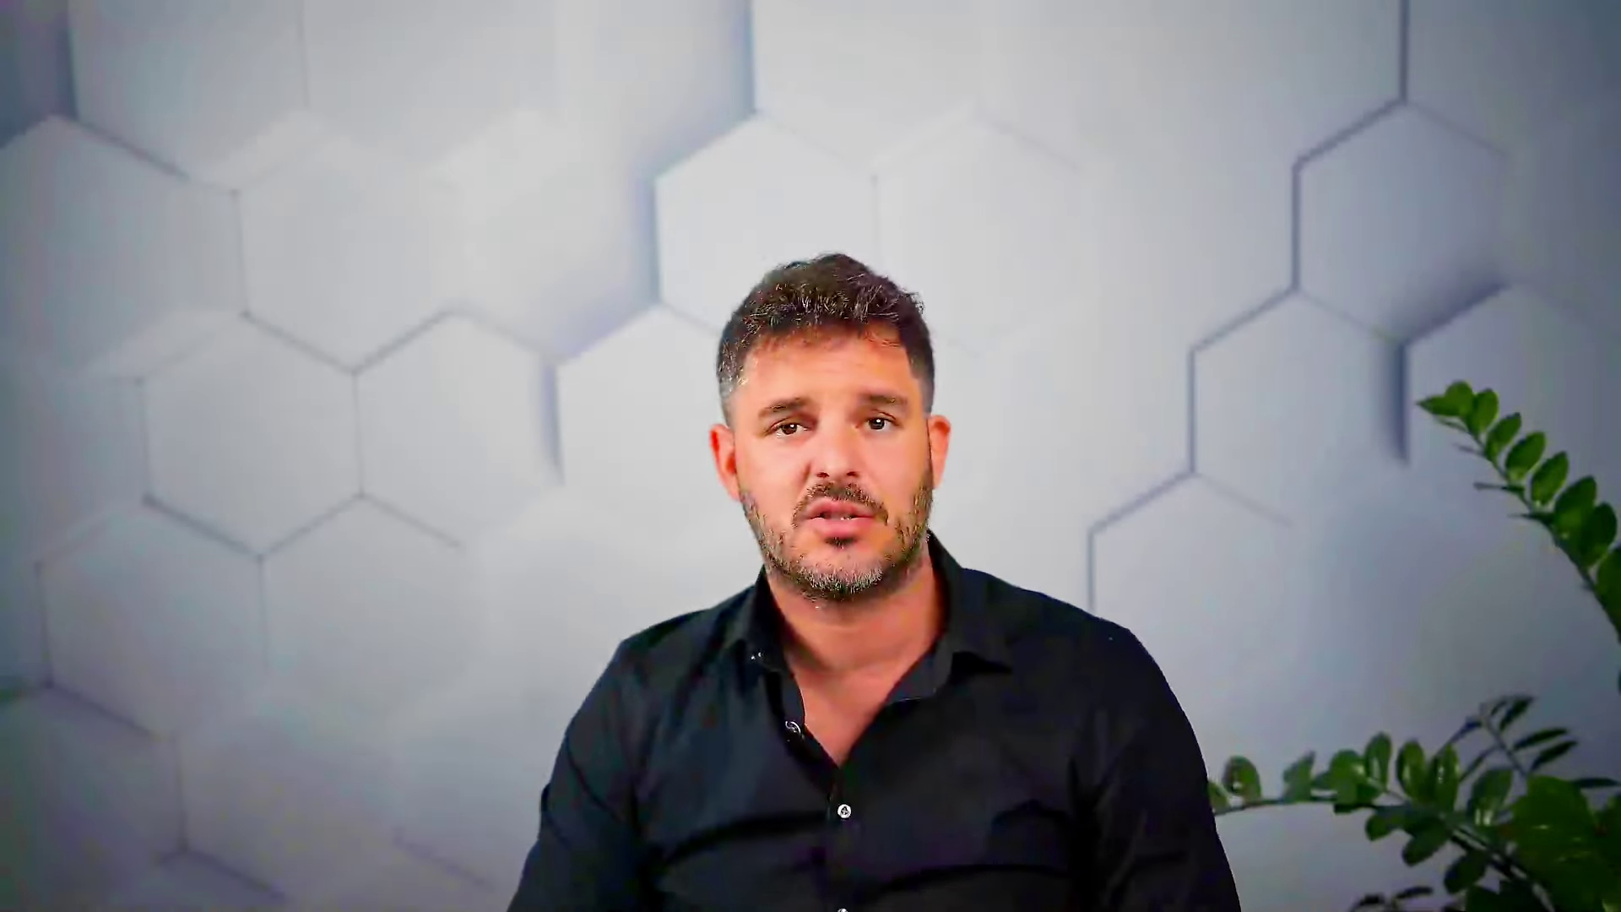